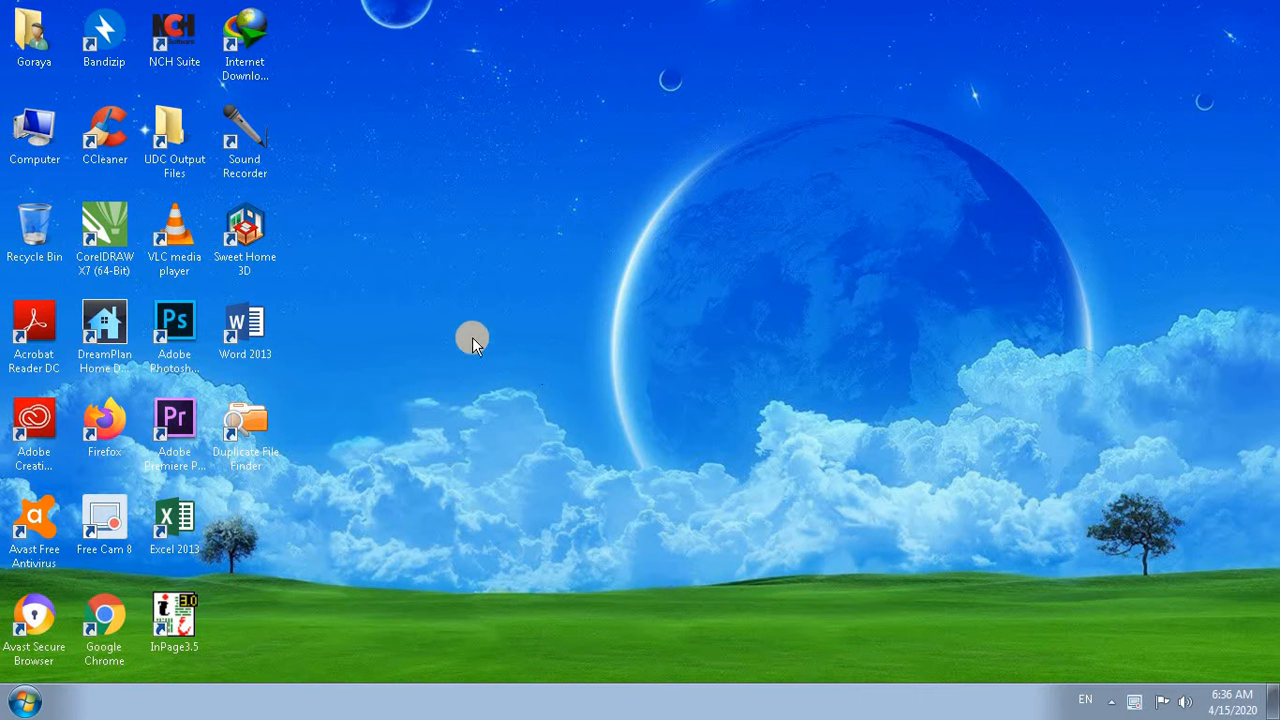
click(276, 247)
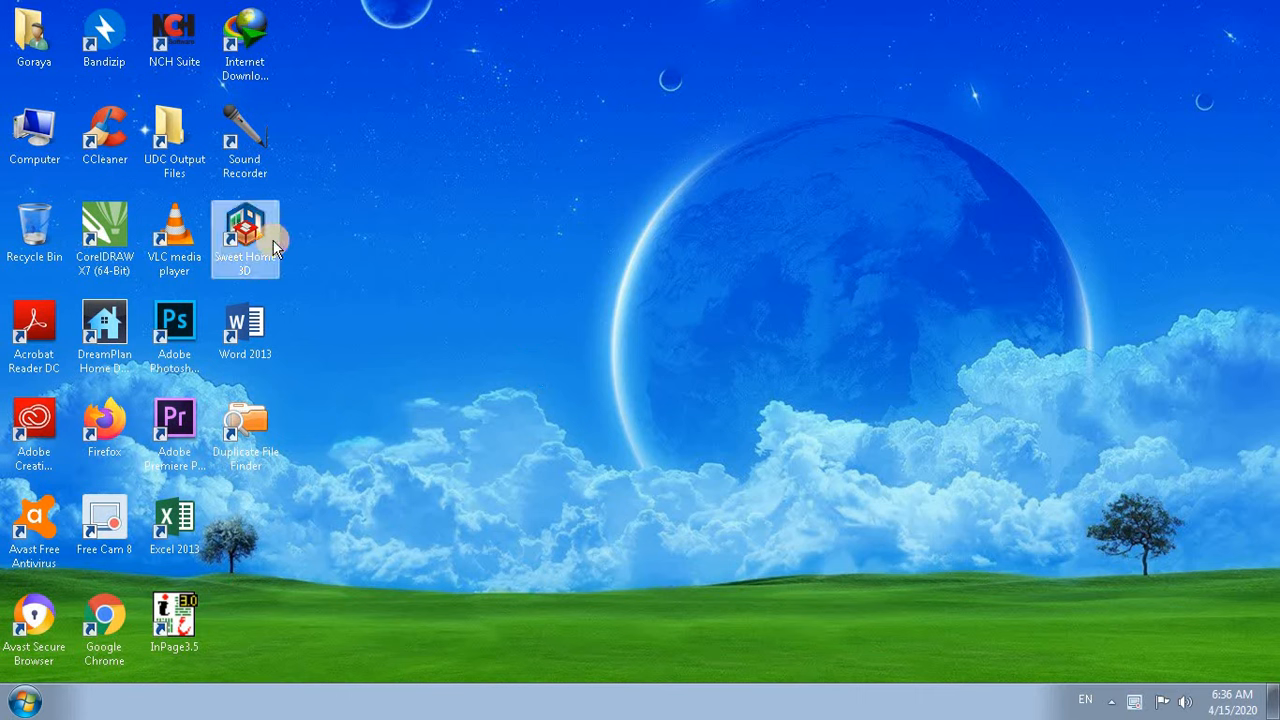
click(104, 330)
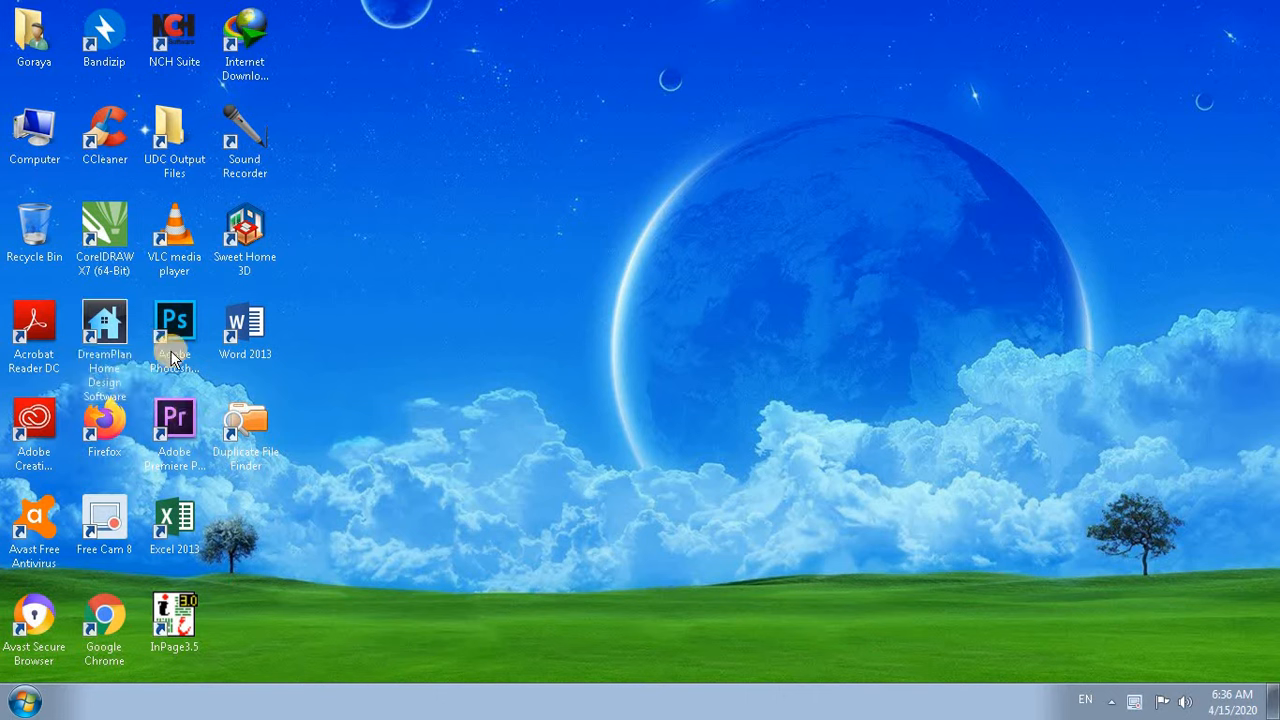
click(248, 322)
click(110, 334)
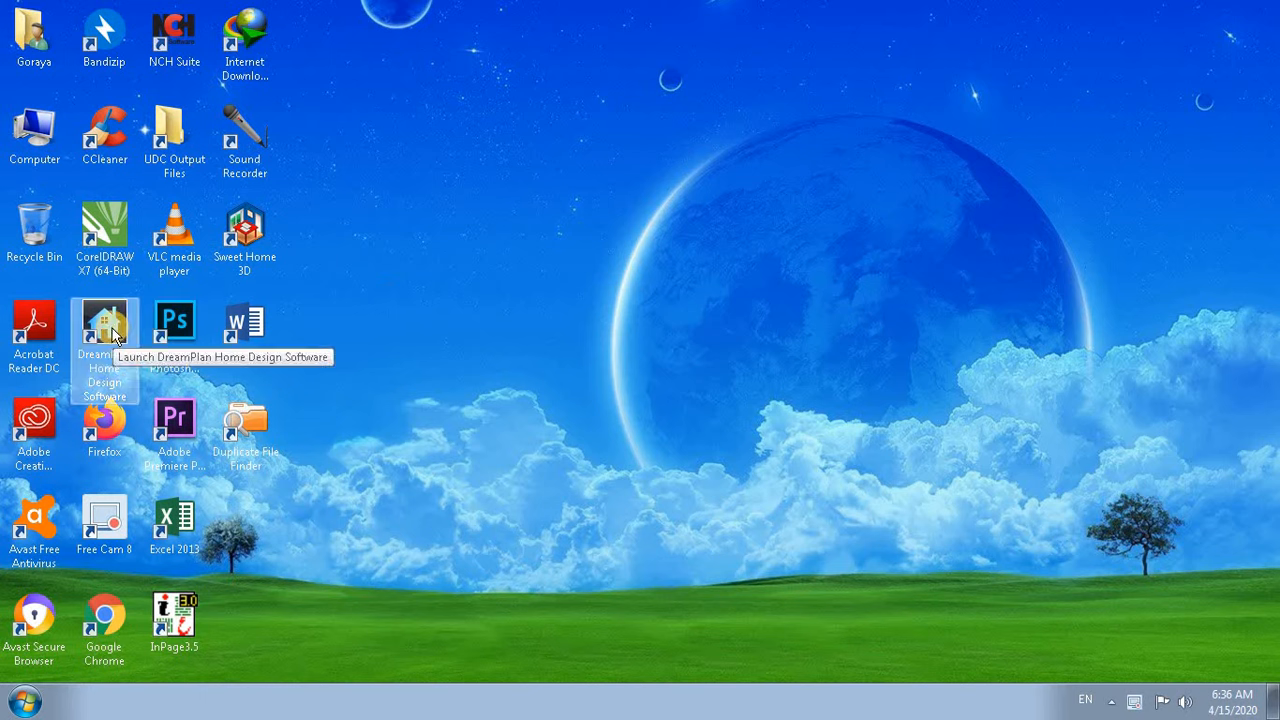
click(250, 325)
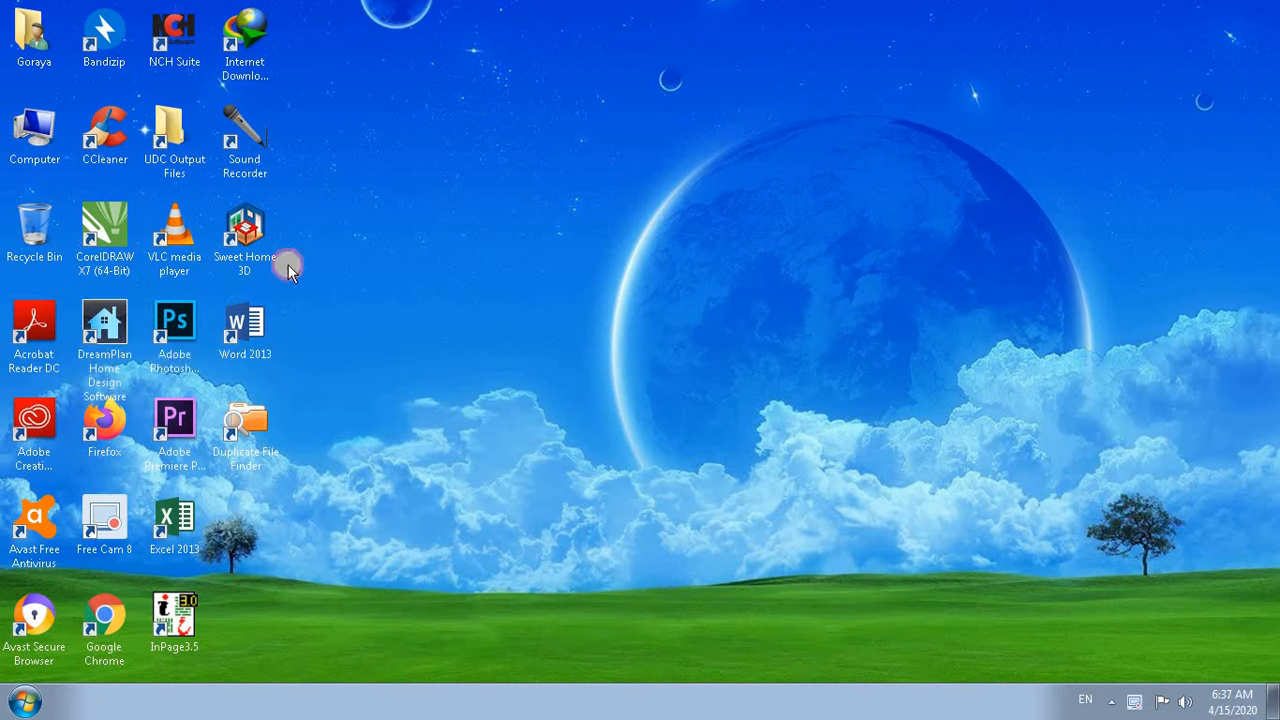
click(258, 268)
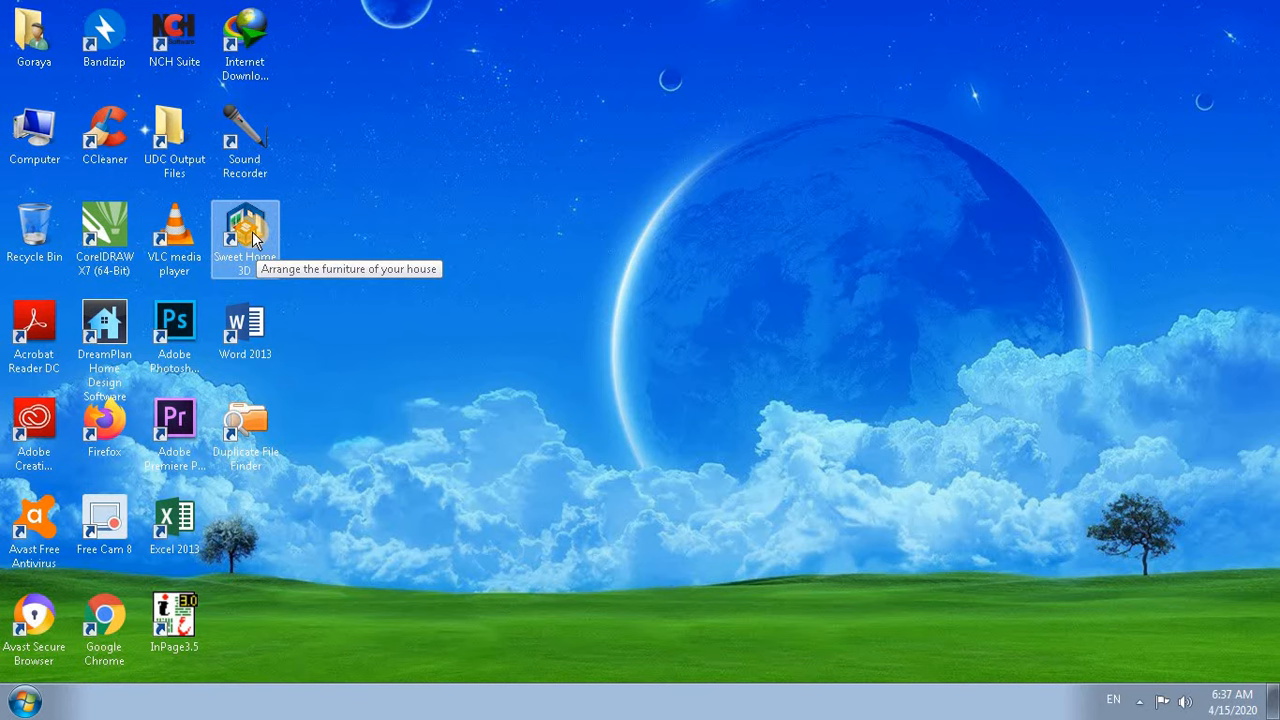
- Open Sweet Home 3D in a maximized window and enlarge the floor plan area by shrinking the catalog and 3D view areas
double_click(253, 238)
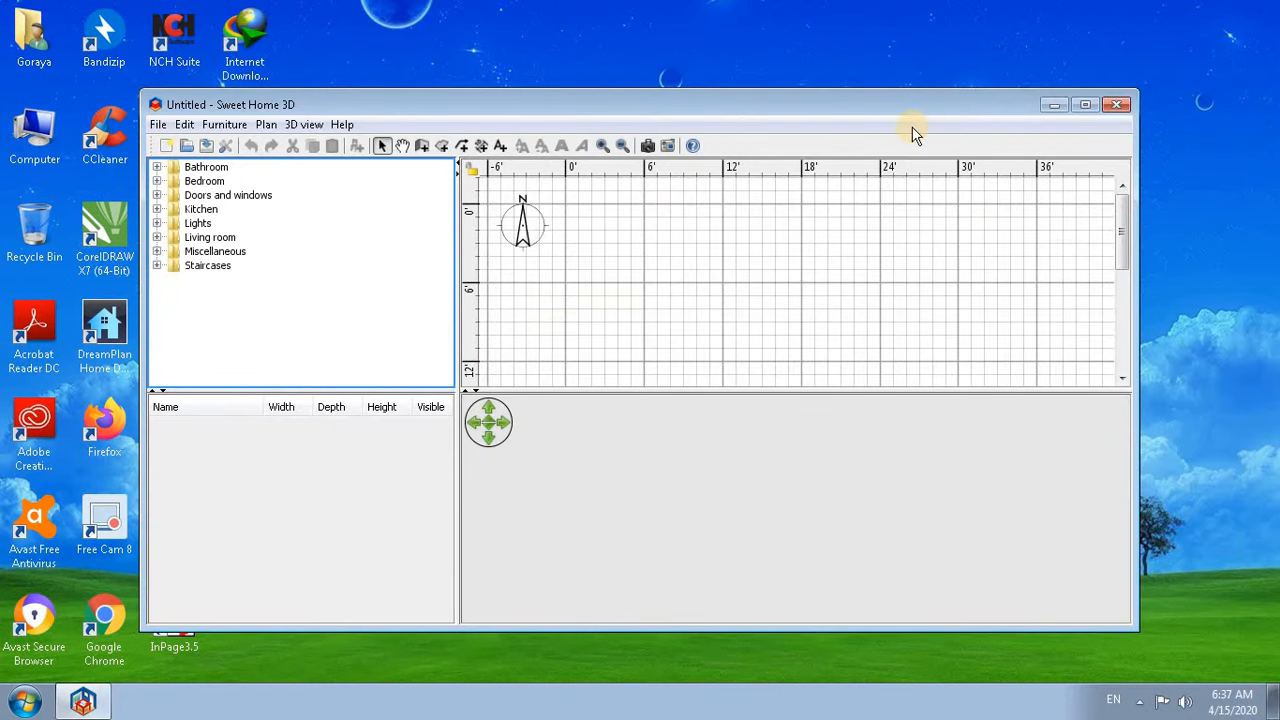
click(1086, 105)
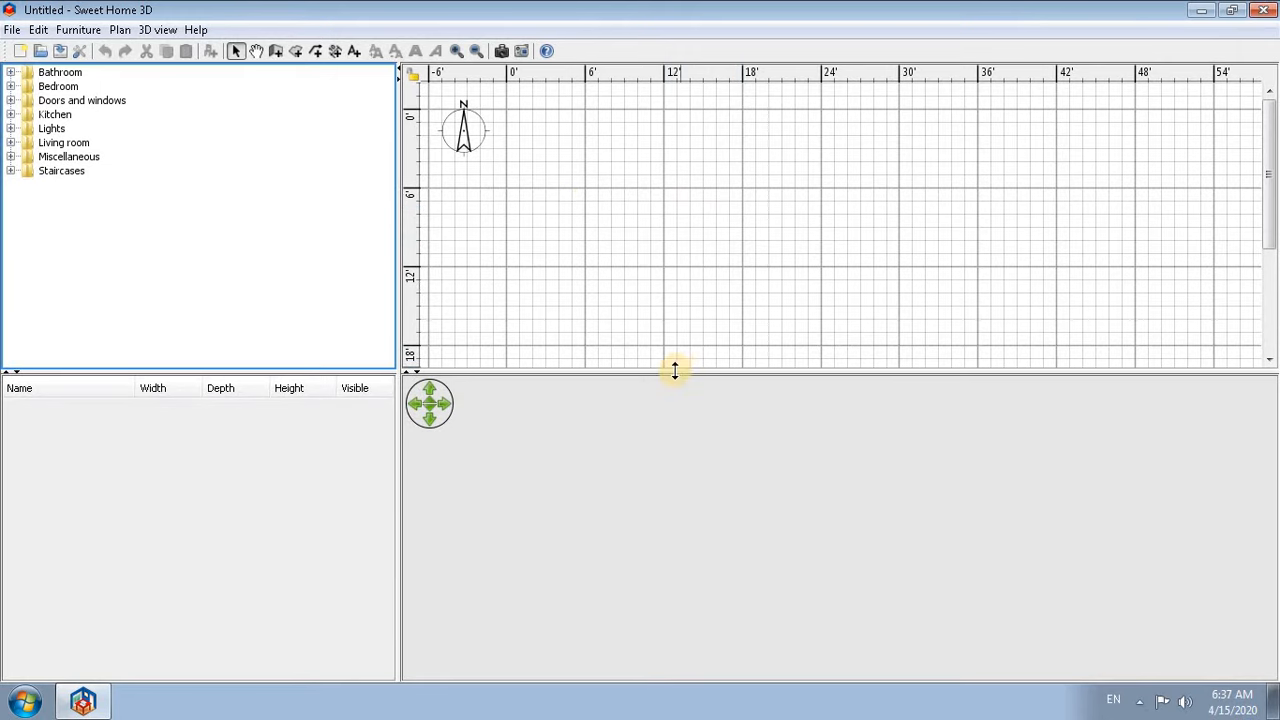
drag(675, 372, 683, 586)
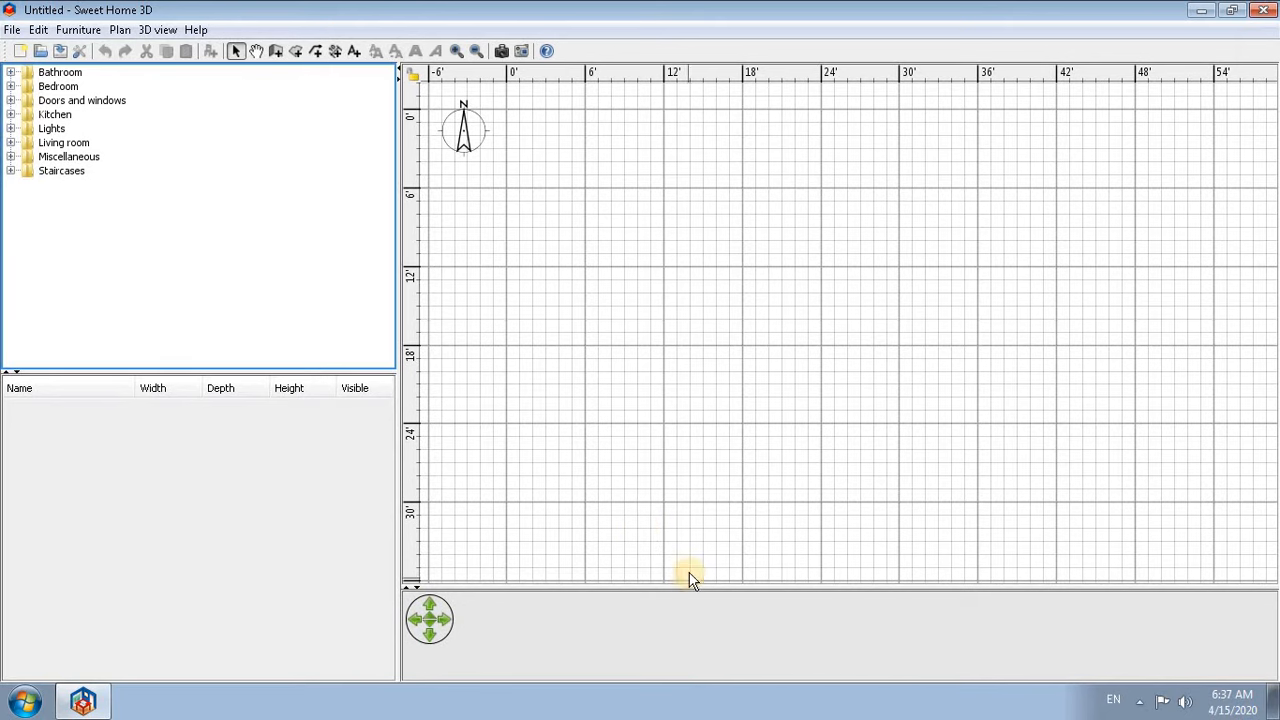
drag(401, 205, 200, 206)
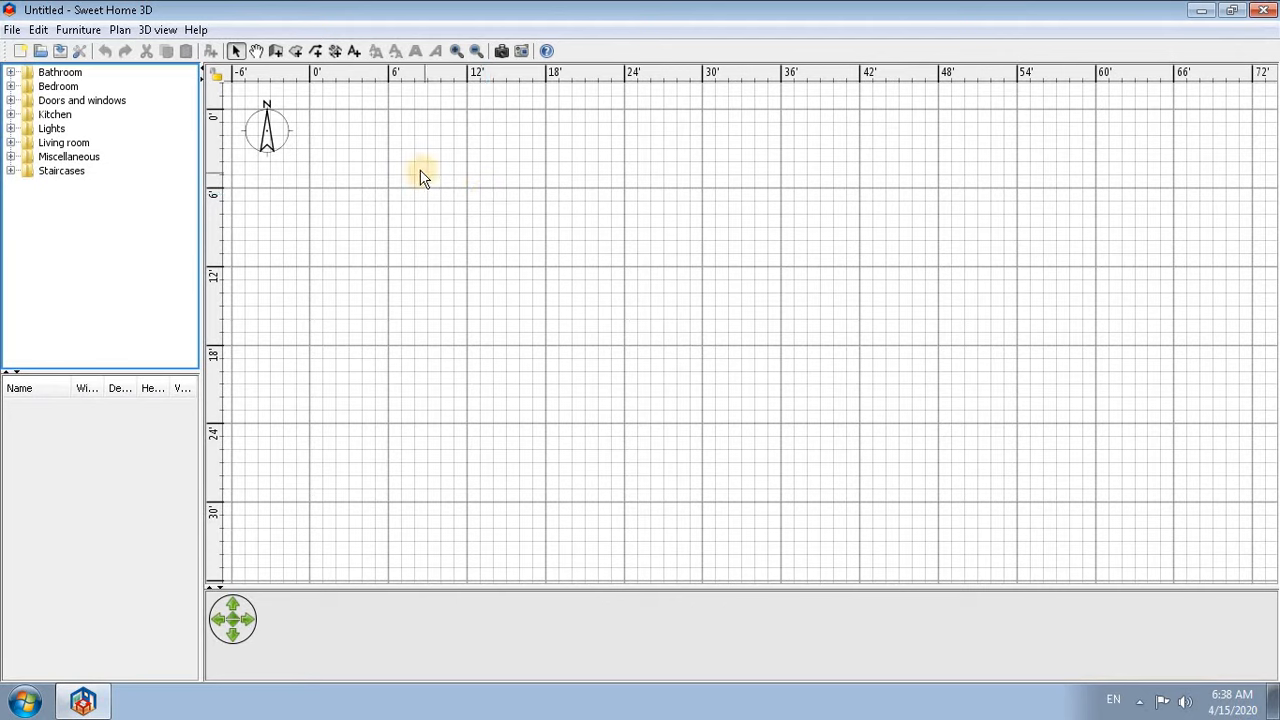
- Draw a rectangular room 25' wide and 55' long, starting from the plan's 0,0 origin
click(298, 52)
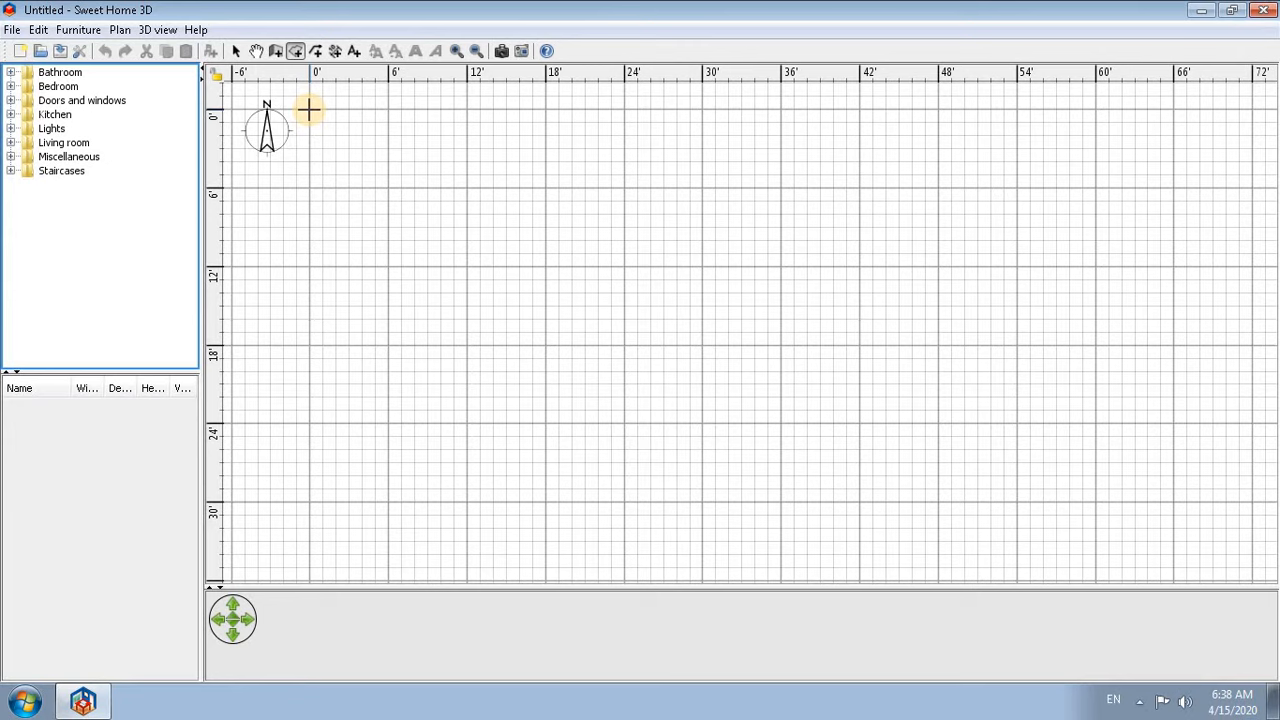
click(308, 110)
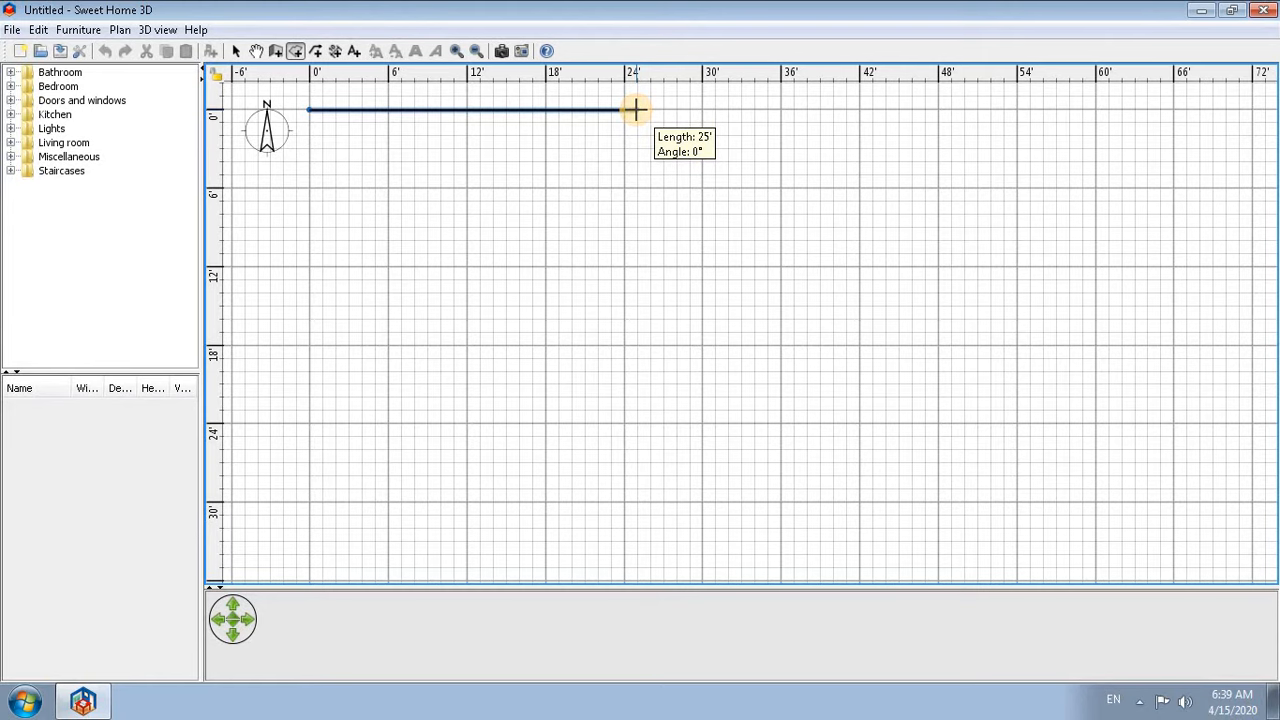
click(636, 110)
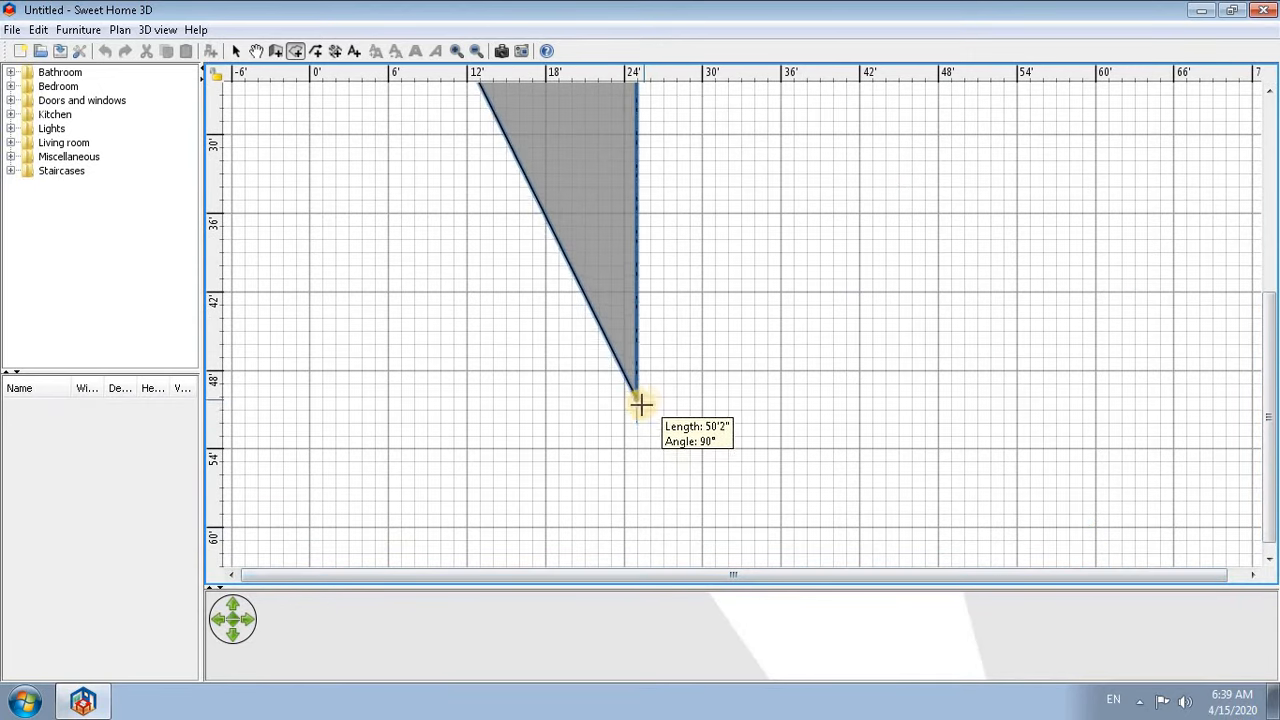
click(637, 461)
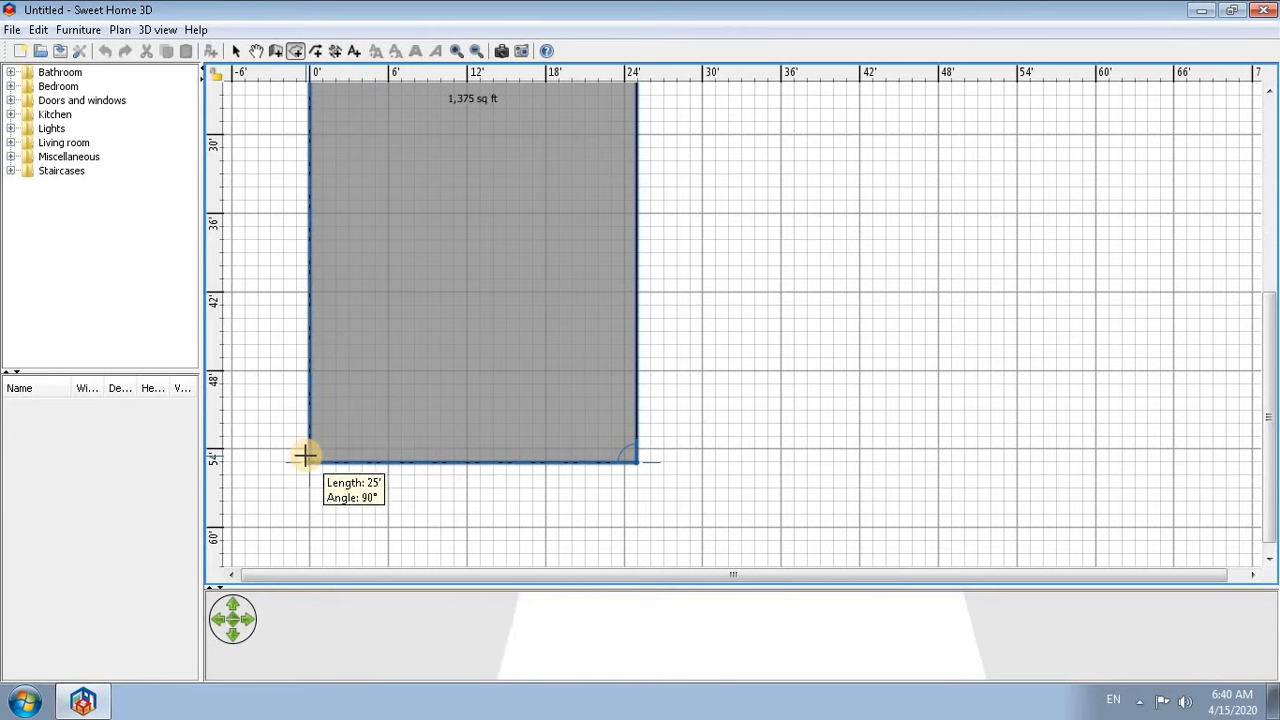
click(305, 456)
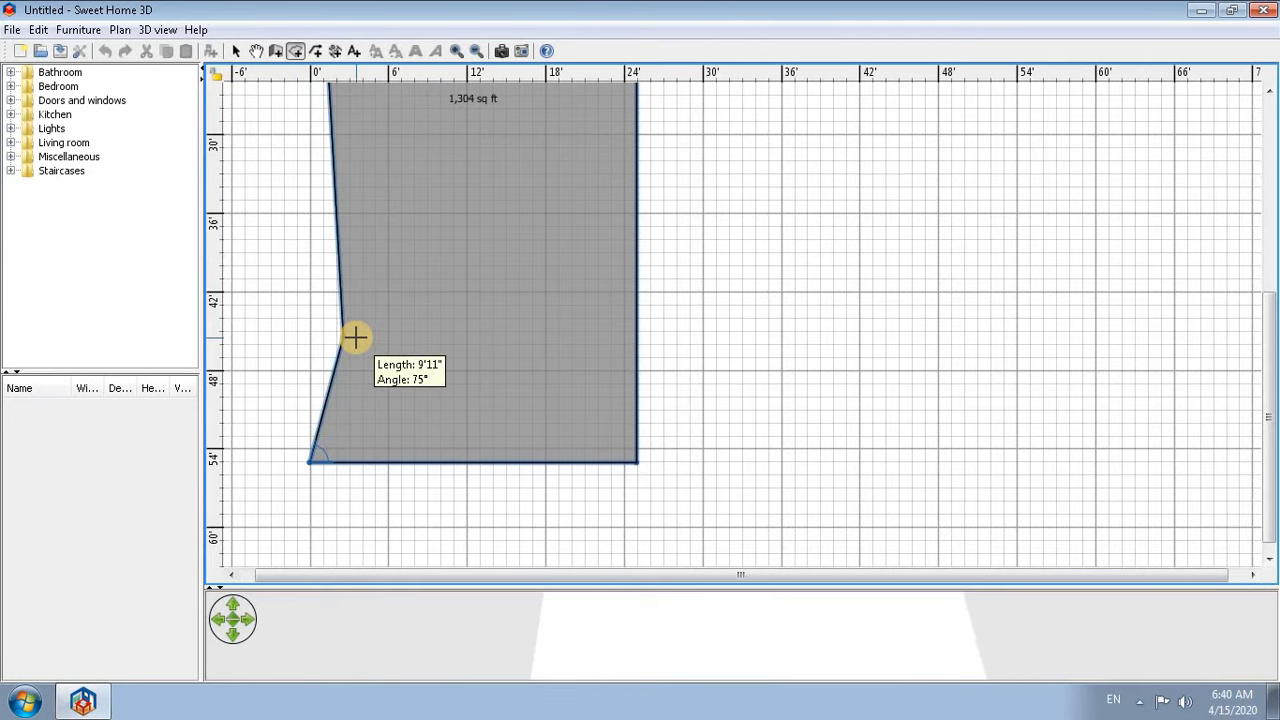
key(Escape)
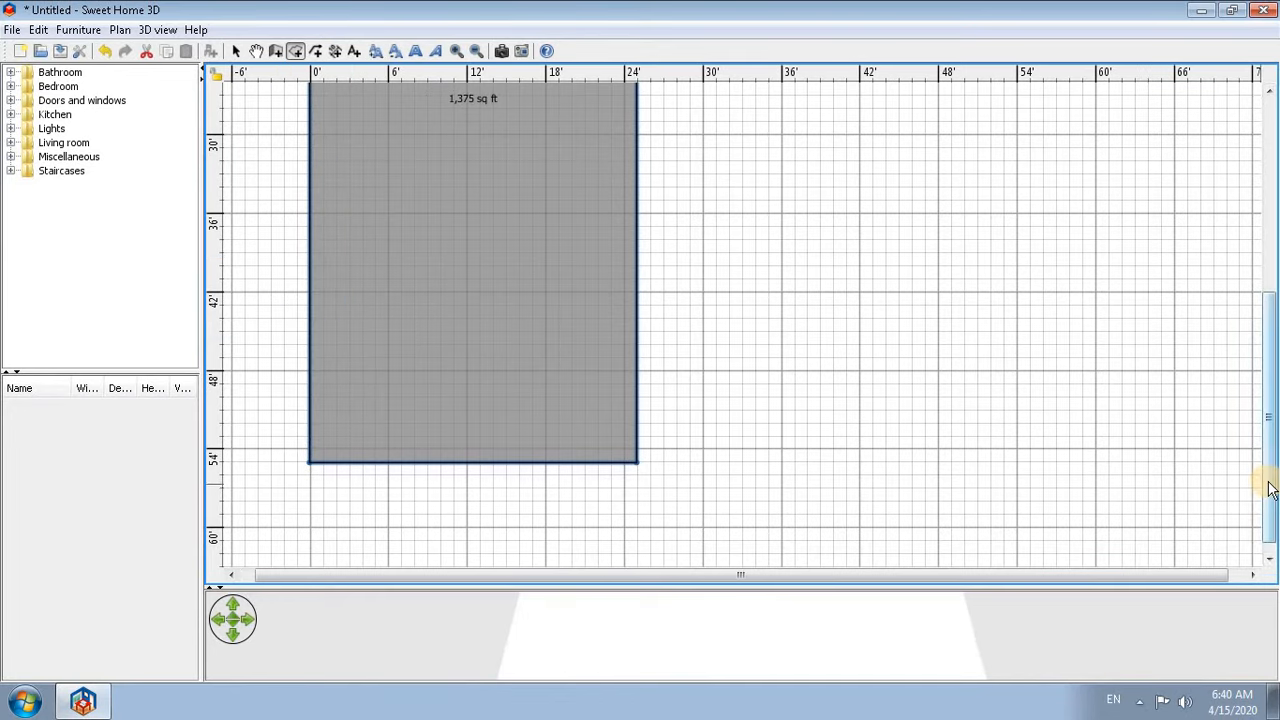
- Examine the drawn room in the plan, from its whole outline to its upper-left corner
drag(1266, 486, 1266, 341)
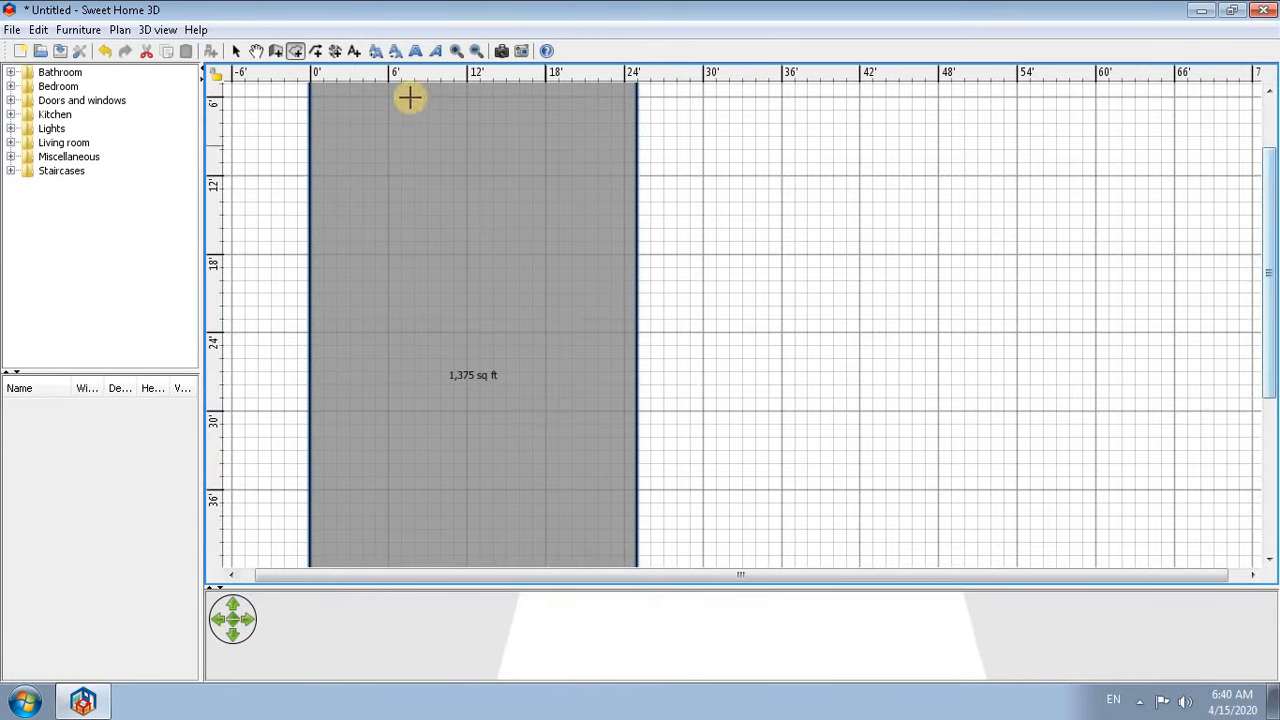
click(458, 50)
click(476, 50)
click(476, 50)
click(476, 50)
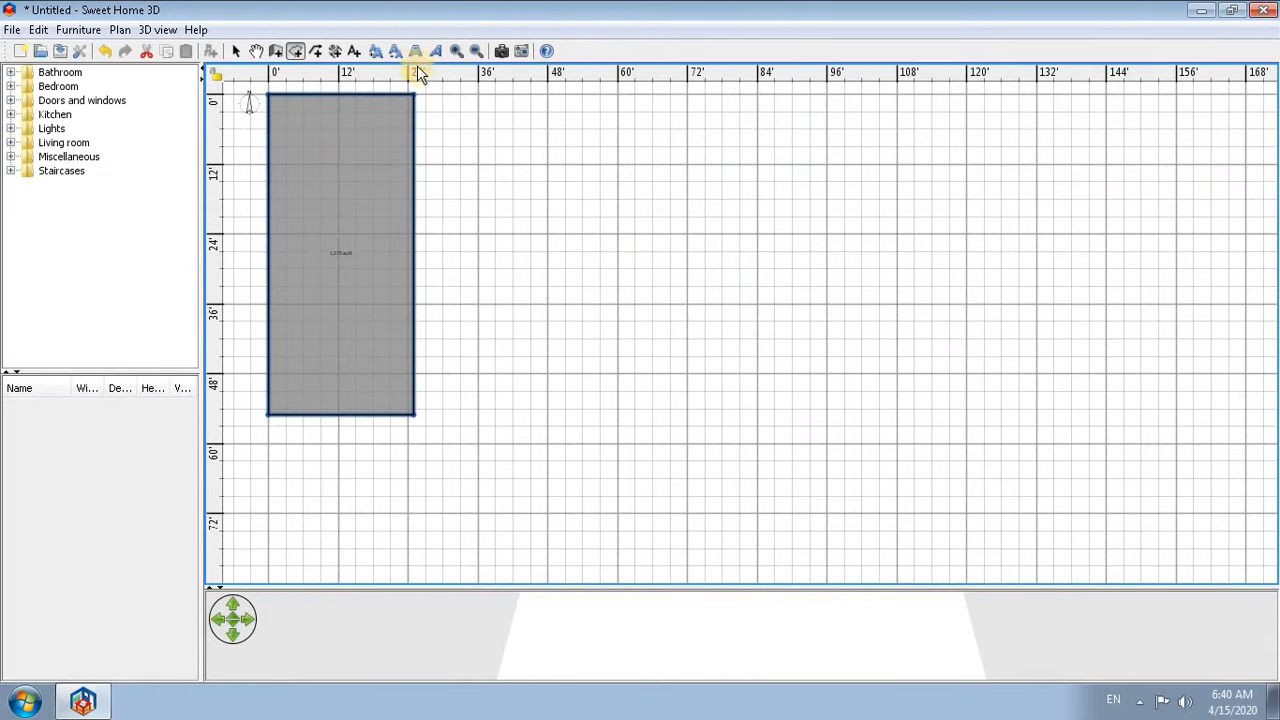
click(450, 50)
click(450, 50)
click(450, 50)
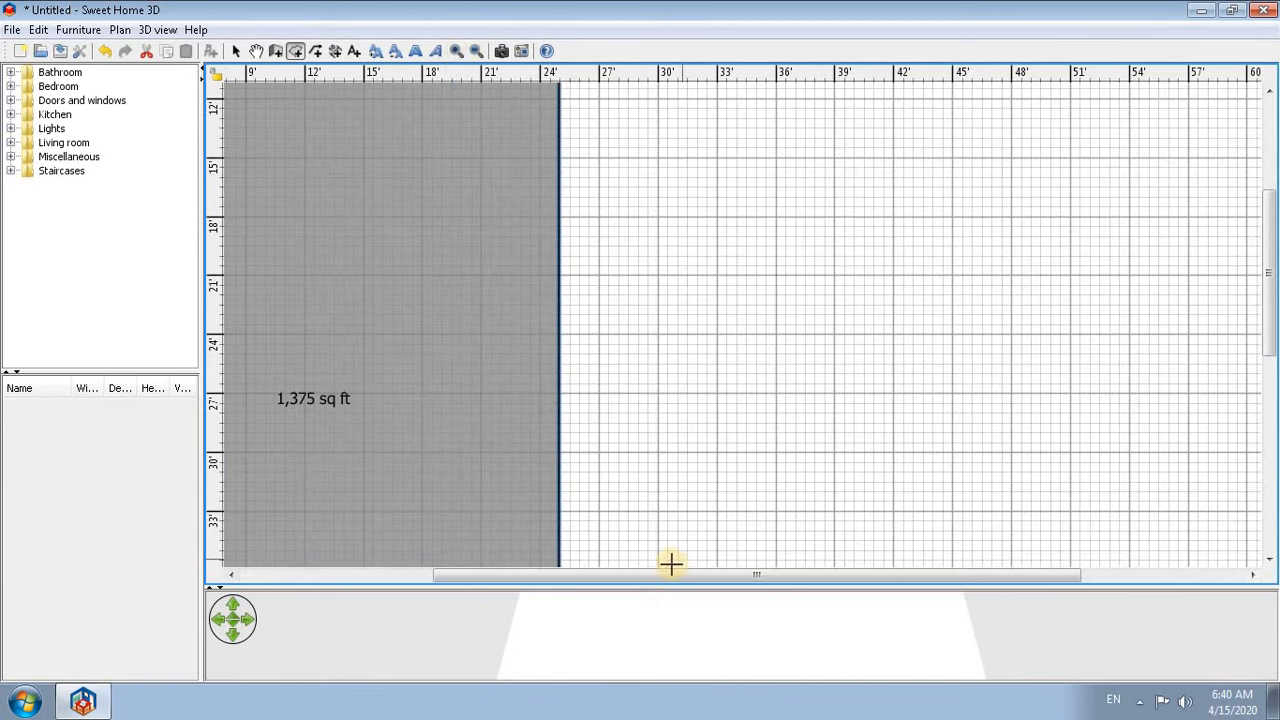
drag(674, 579, 449, 578)
drag(1271, 271, 1271, 182)
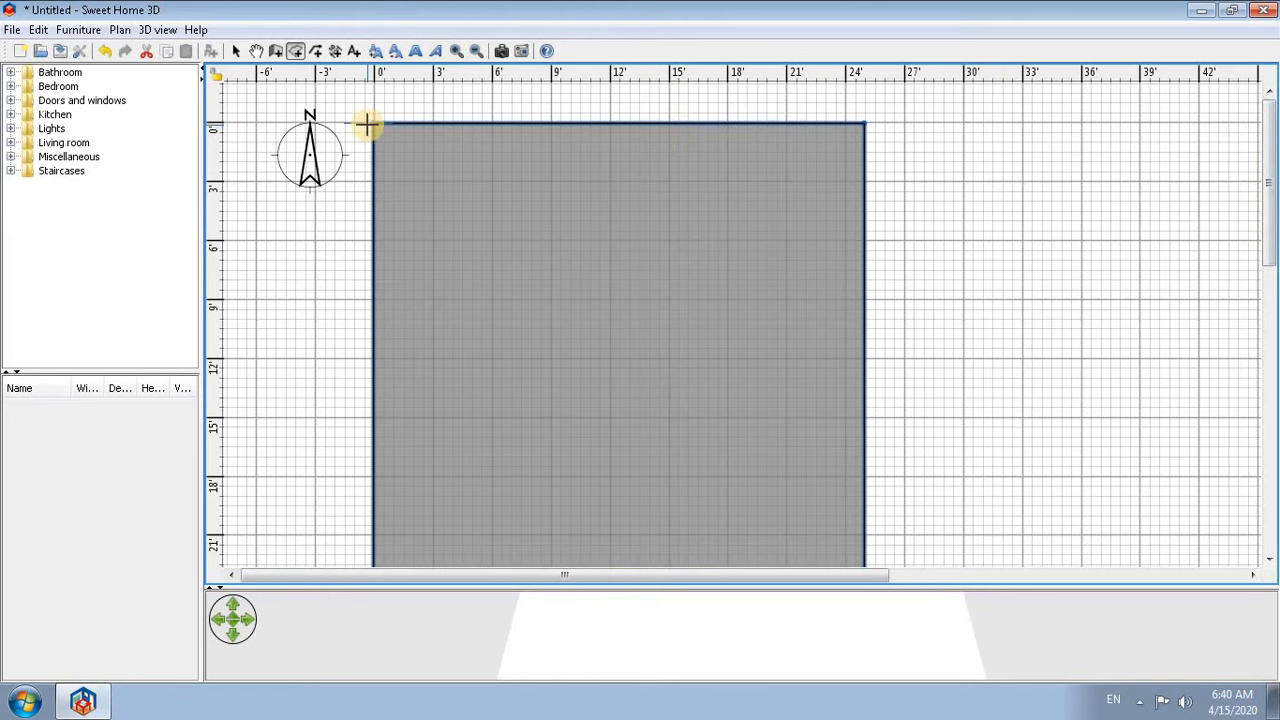
mouse_move(1270, 214)
mouse_down()
mouse_move(1266, 333)
mouse_move(1266, 196)
mouse_up()
- Open the preferences and set the height of new walls to 12'
click(43, 35)
mouse_move(83, 34)
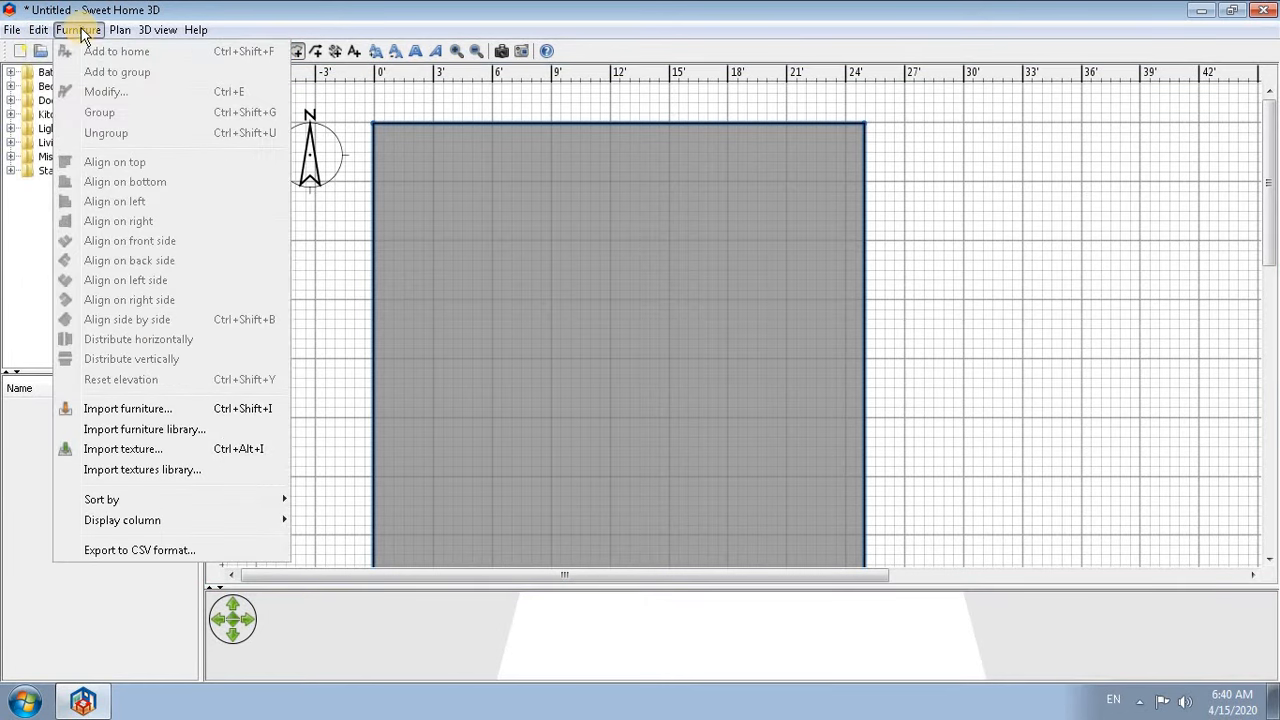
mouse_move(37, 35)
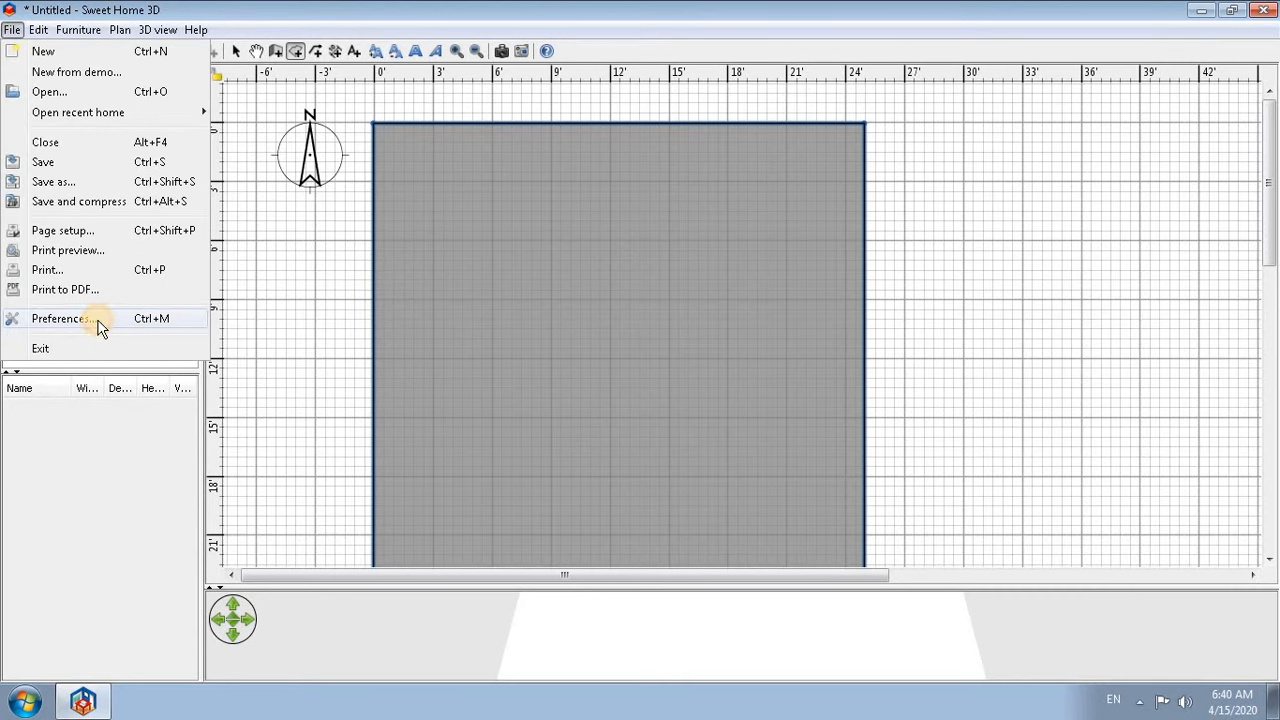
click(99, 328)
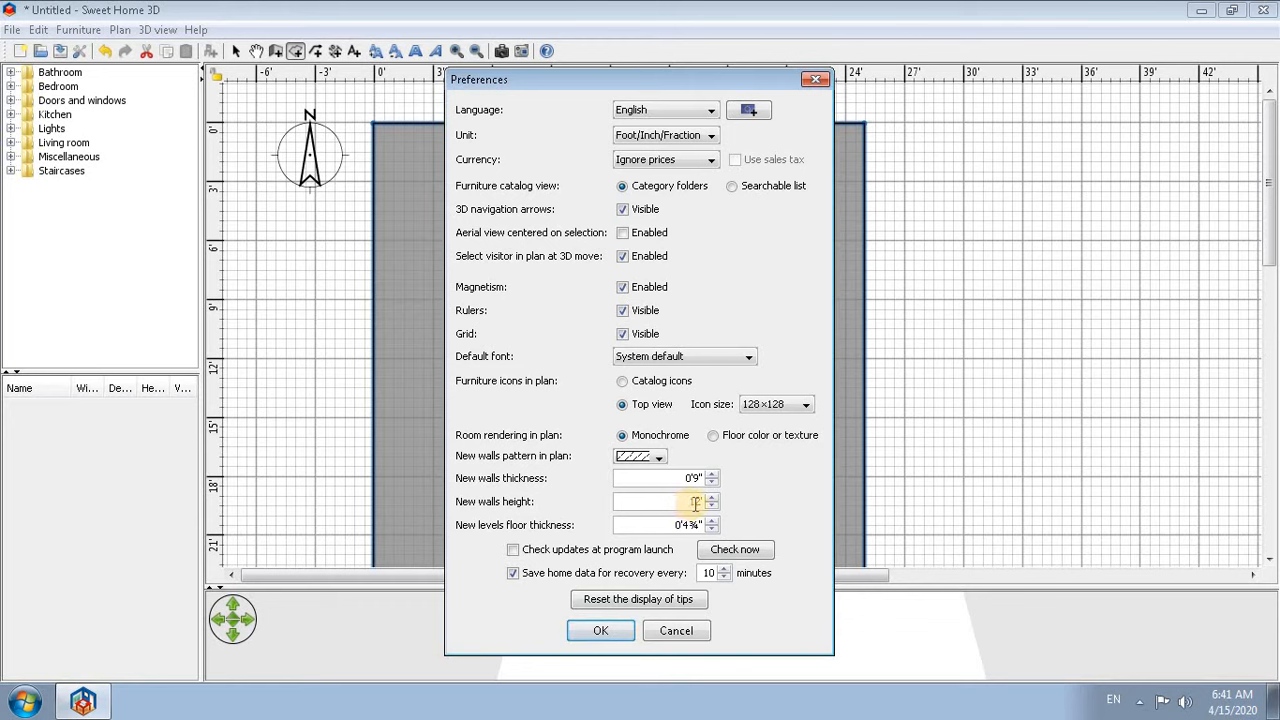
drag(701, 503, 684, 503)
click(683, 503)
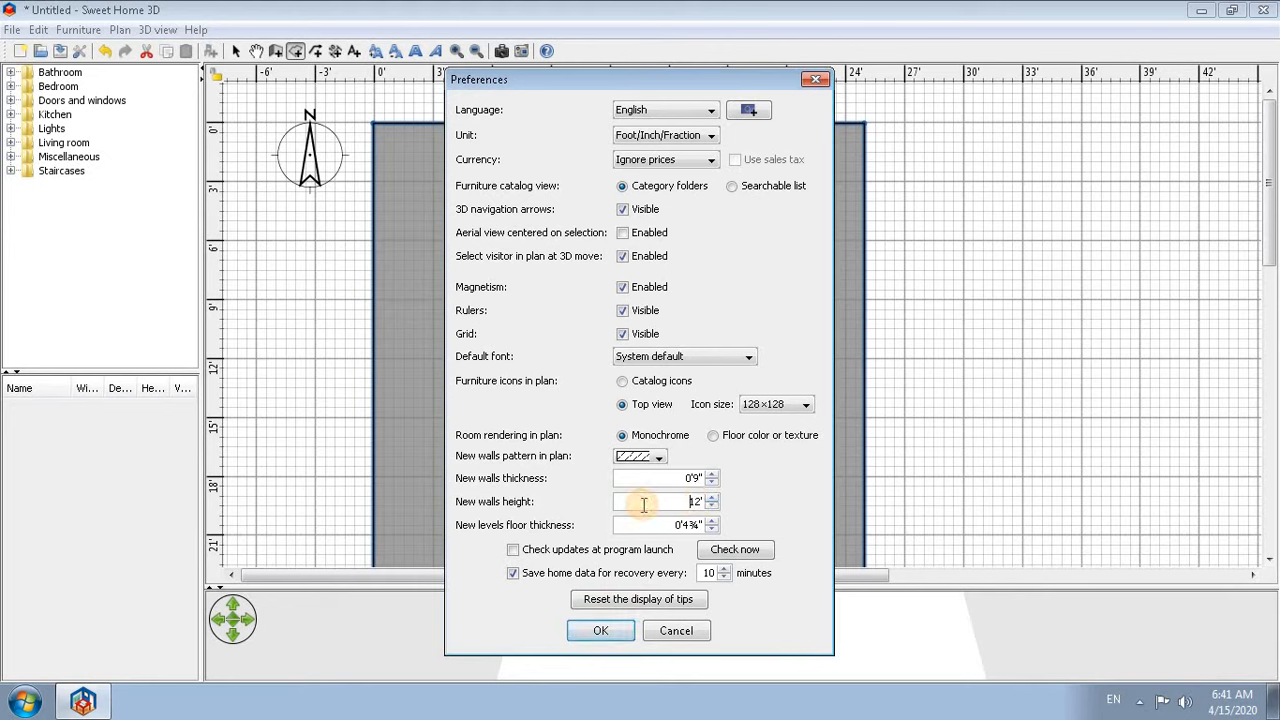
drag(652, 504, 746, 491)
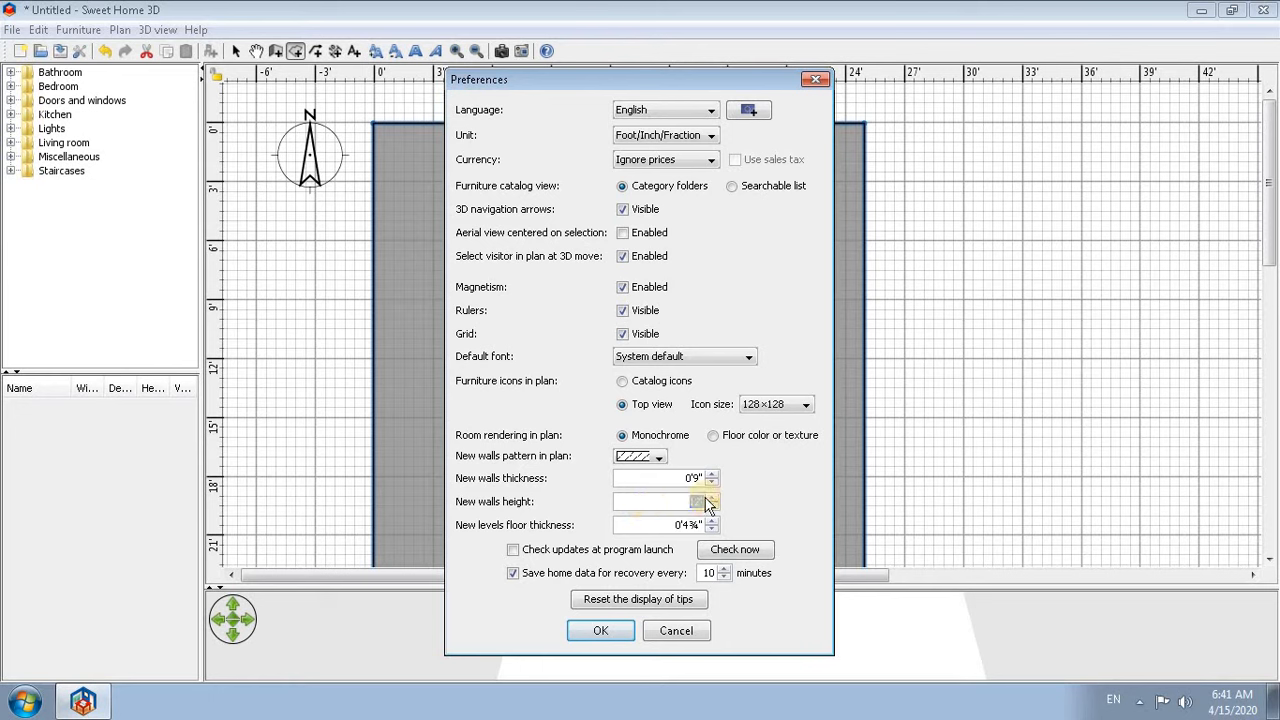
- Set the thickness of new walls to 0'9" and accept the preferences
click(636, 484)
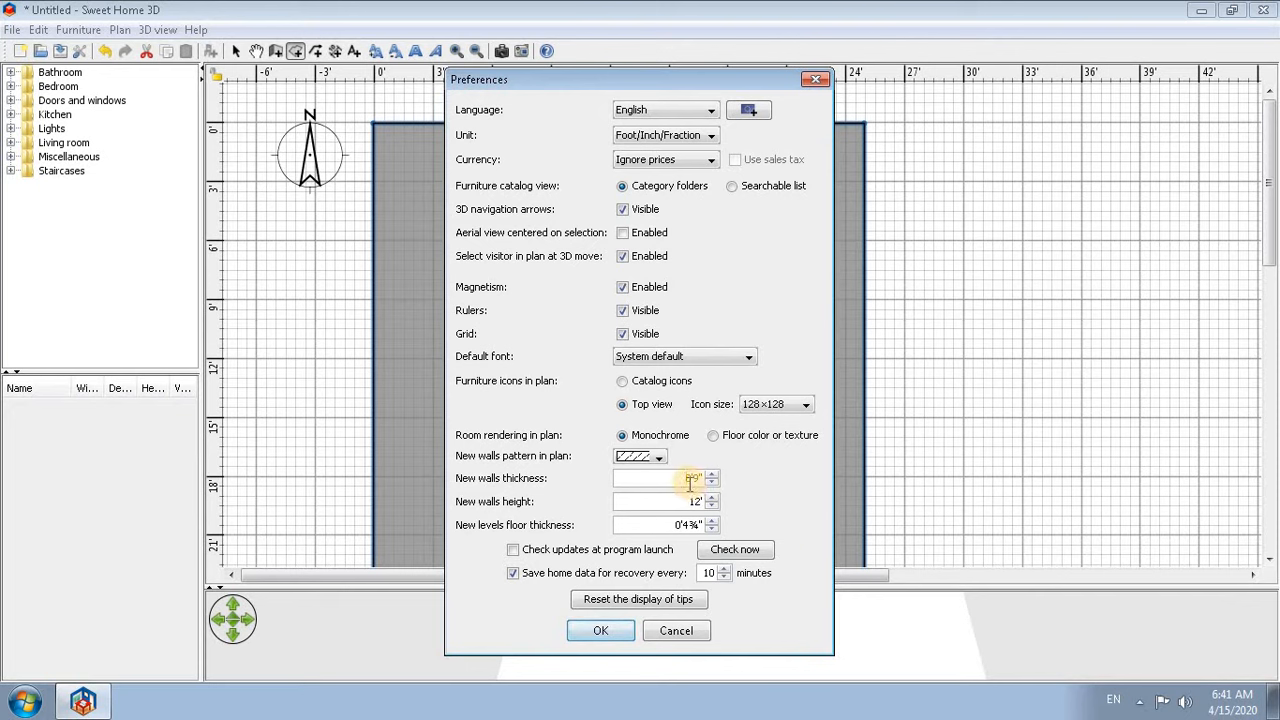
drag(691, 477, 695, 477)
click(703, 478)
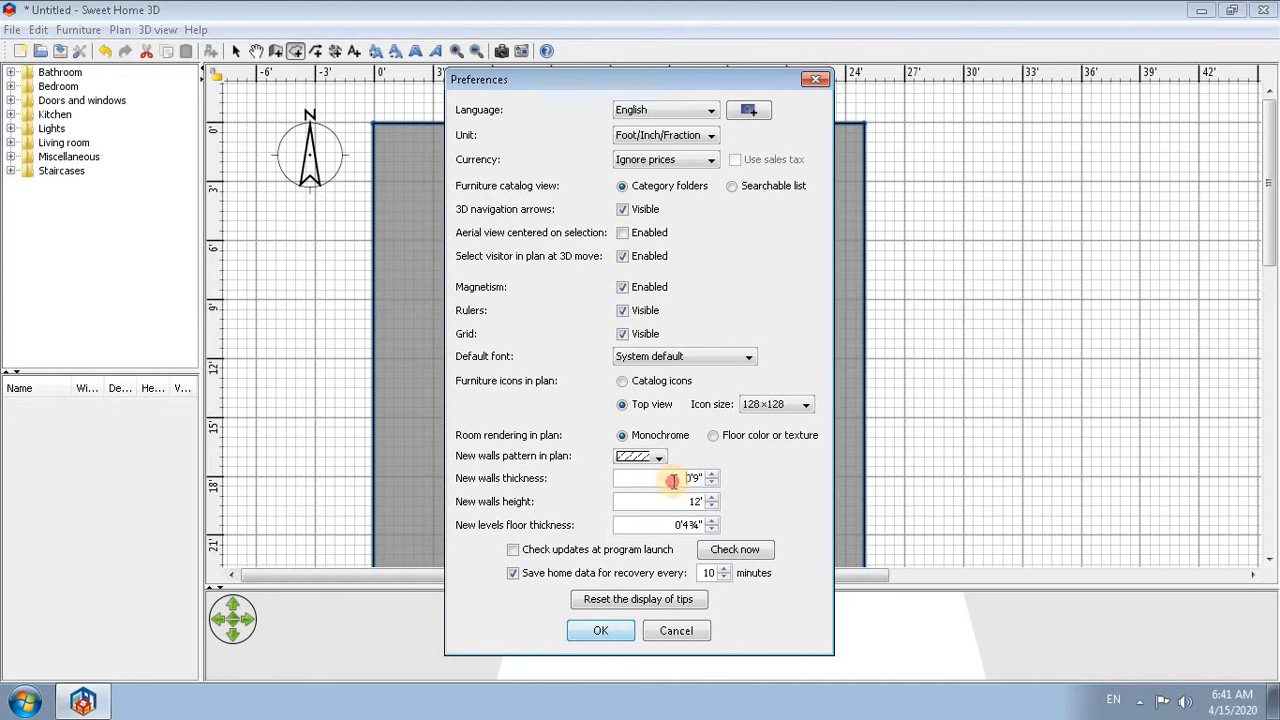
drag(672, 481, 748, 487)
key(BackSpace)
click(617, 630)
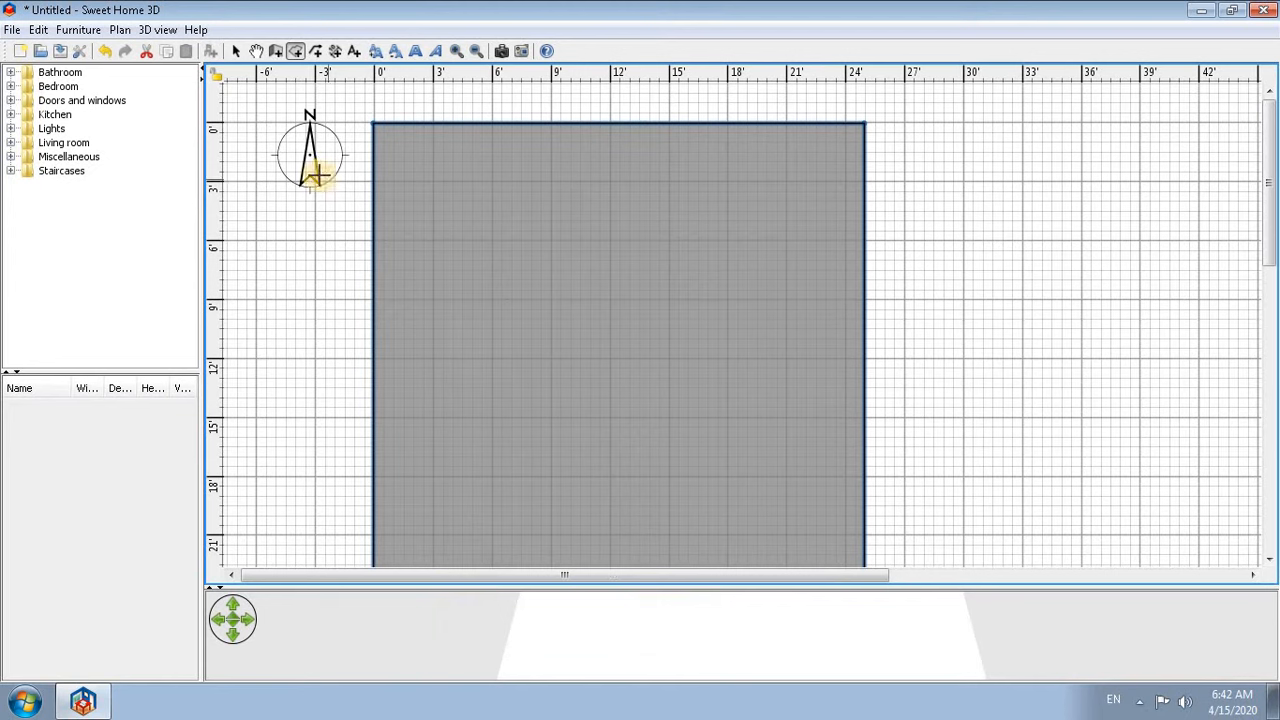
- Draw a wall about 25' long just inside the room's upper edge, from the left corner to the right corner
click(277, 49)
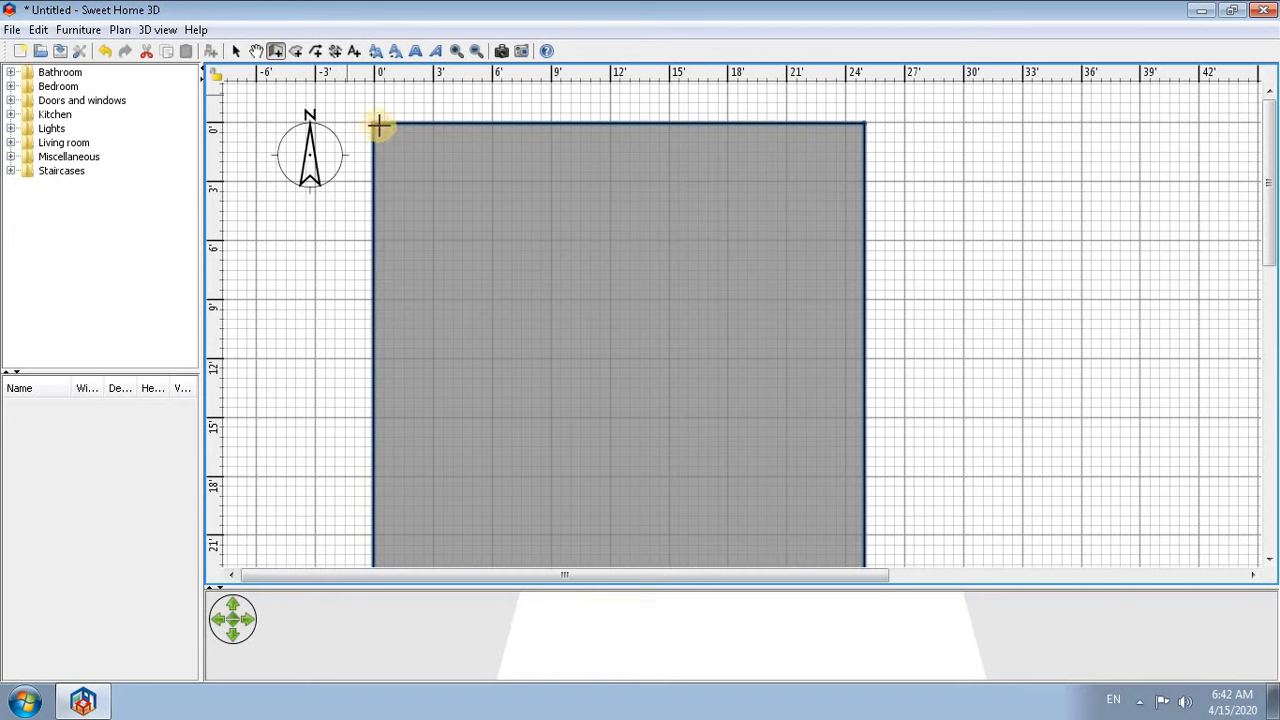
click(456, 51)
click(456, 51)
drag(603, 575, 475, 577)
drag(1269, 177, 1275, 150)
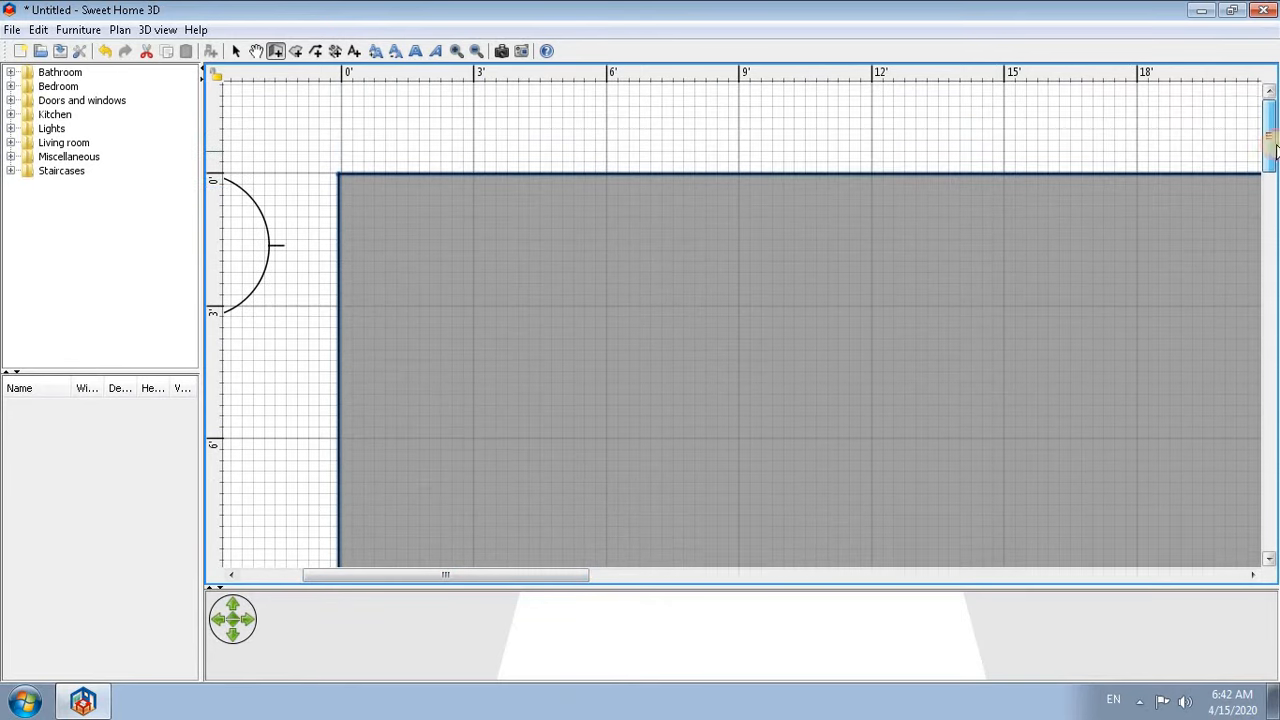
click(338, 202)
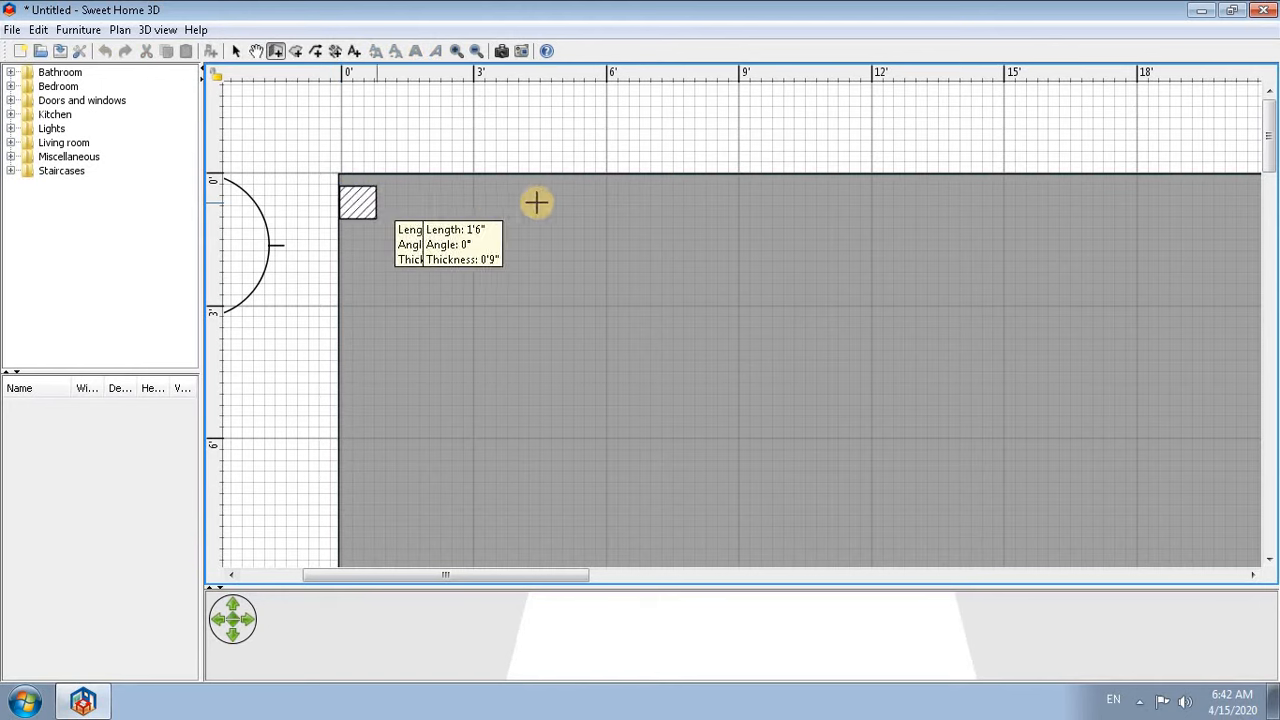
key(Escape)
click(341, 191)
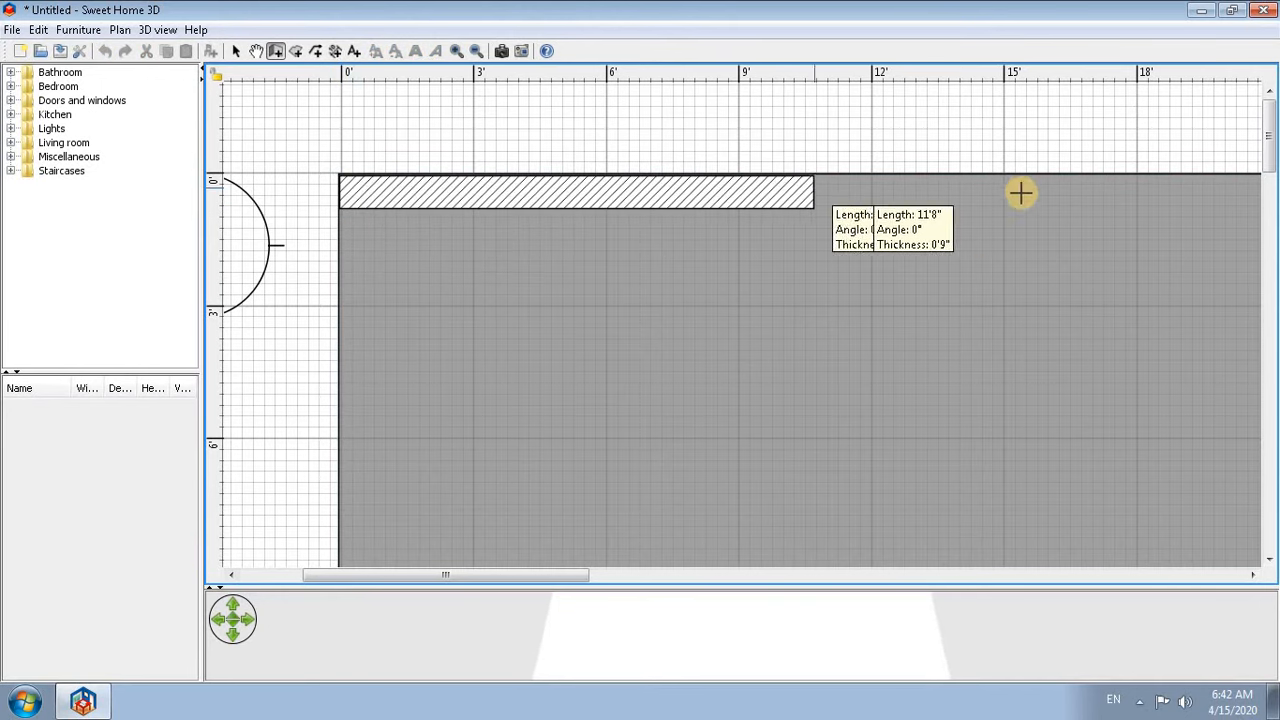
drag(391, 575, 592, 577)
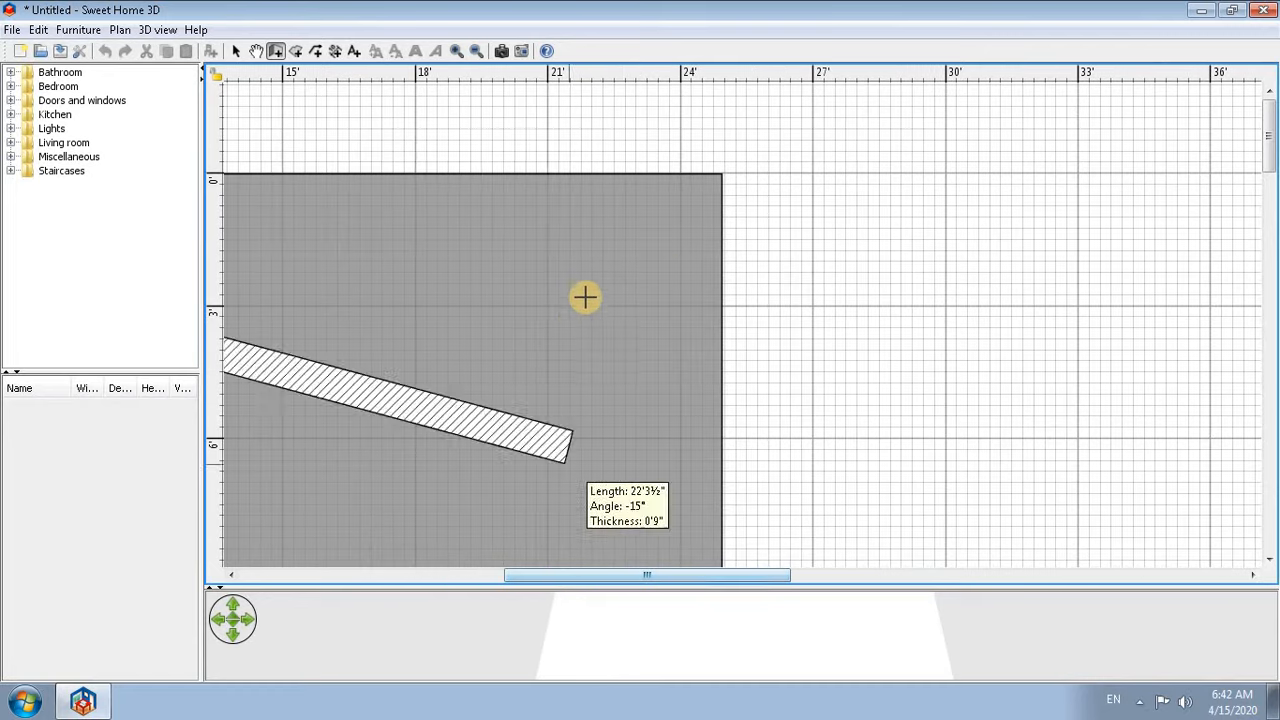
double_click(722, 210)
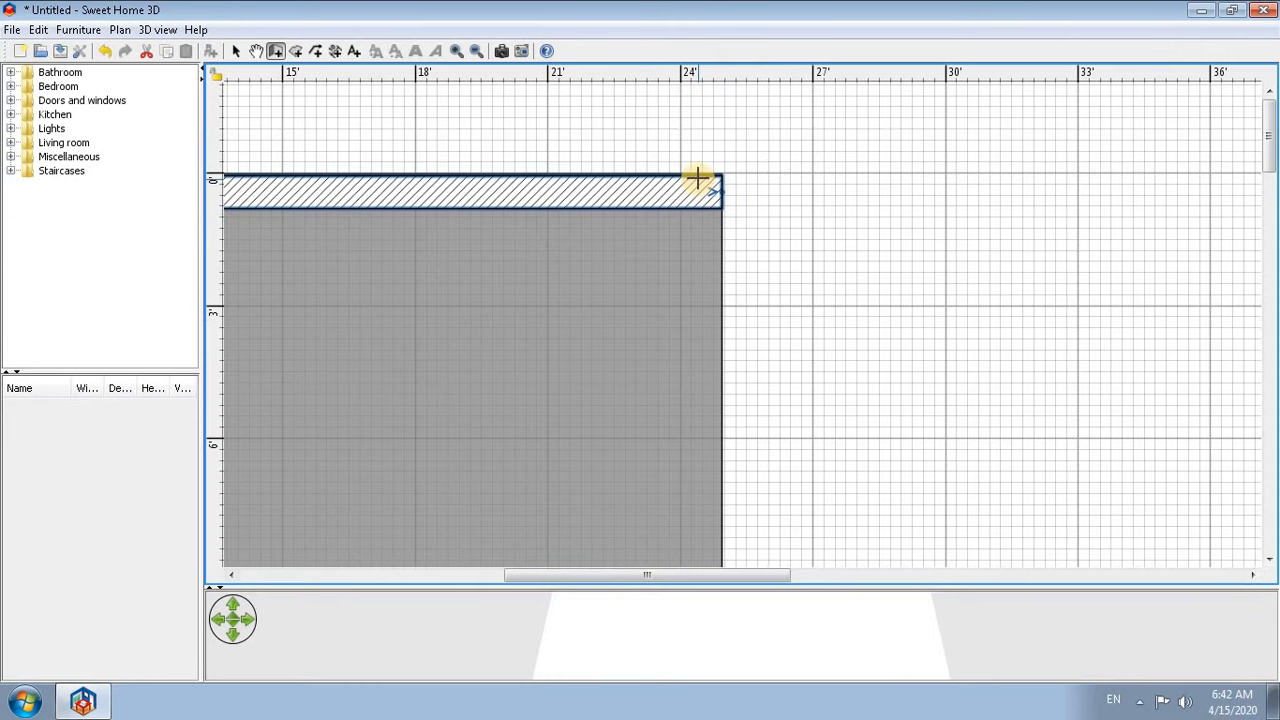
- Draw the right outer wall down the room's right edge, from the upper-right corner to the lower-right corner
click(698, 179)
double_click(700, 468)
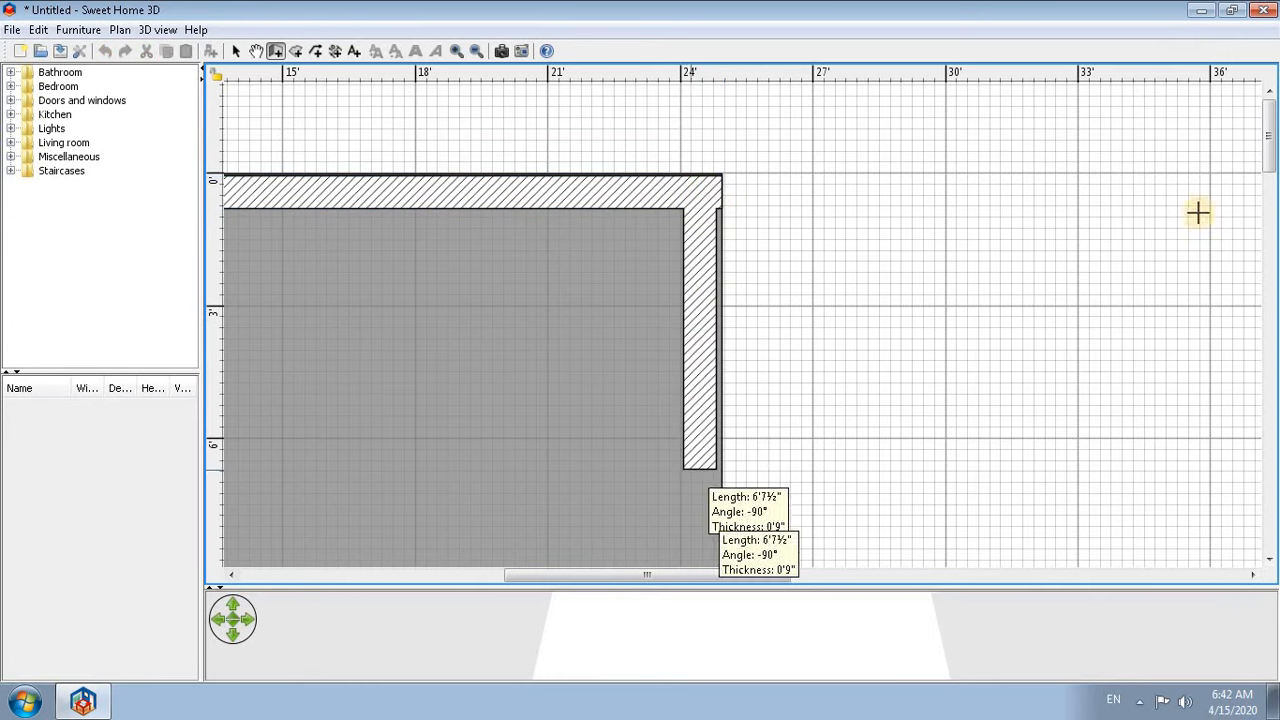
drag(1270, 147, 1276, 491)
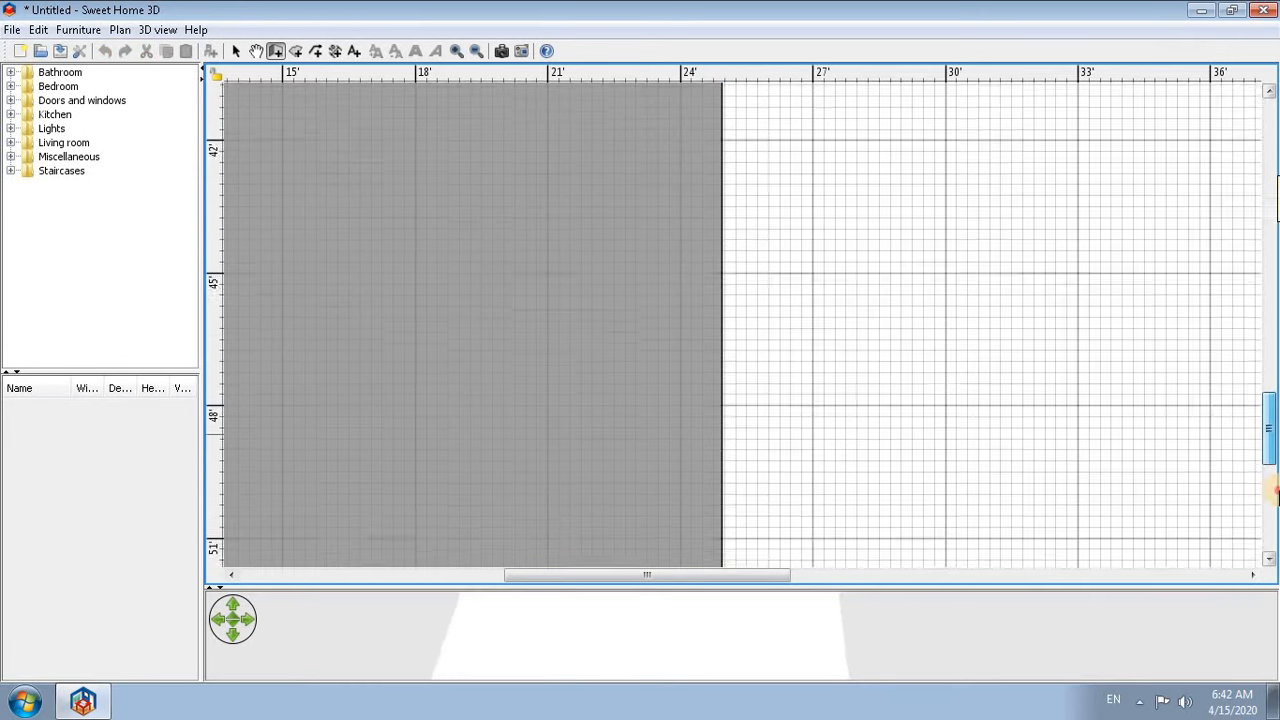
click(1276, 491)
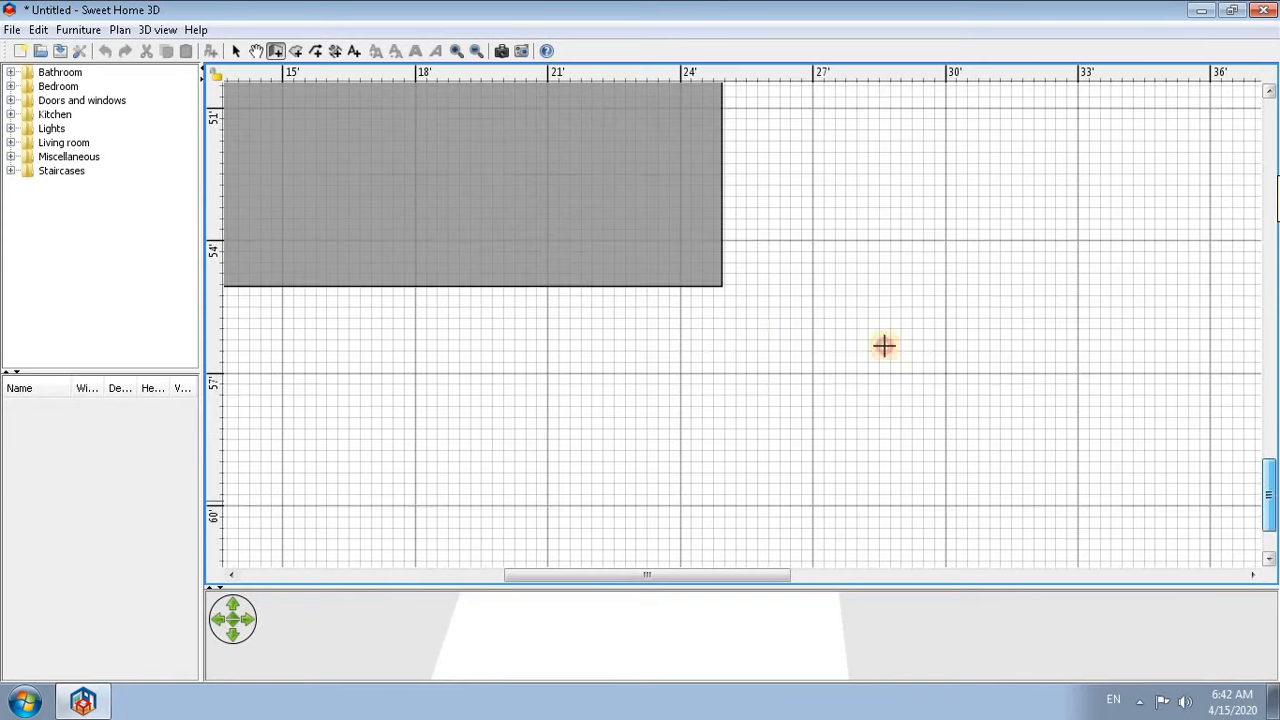
click(669, 286)
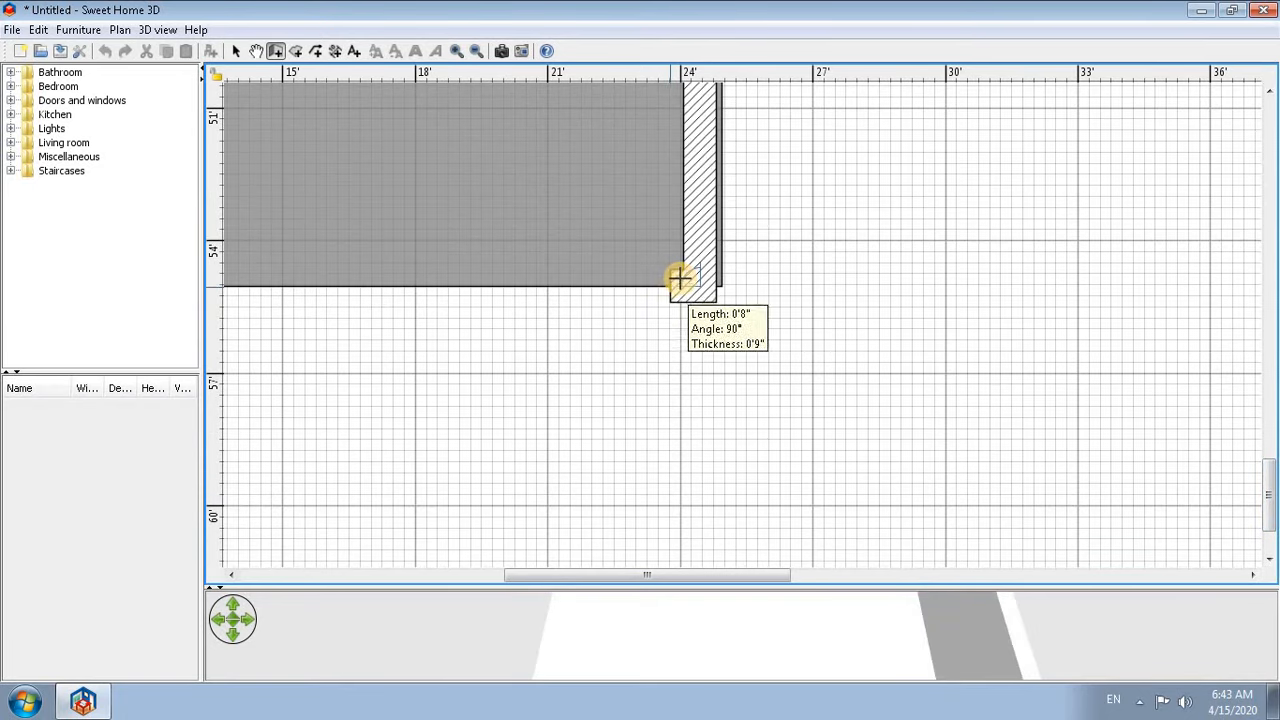
key(Escape)
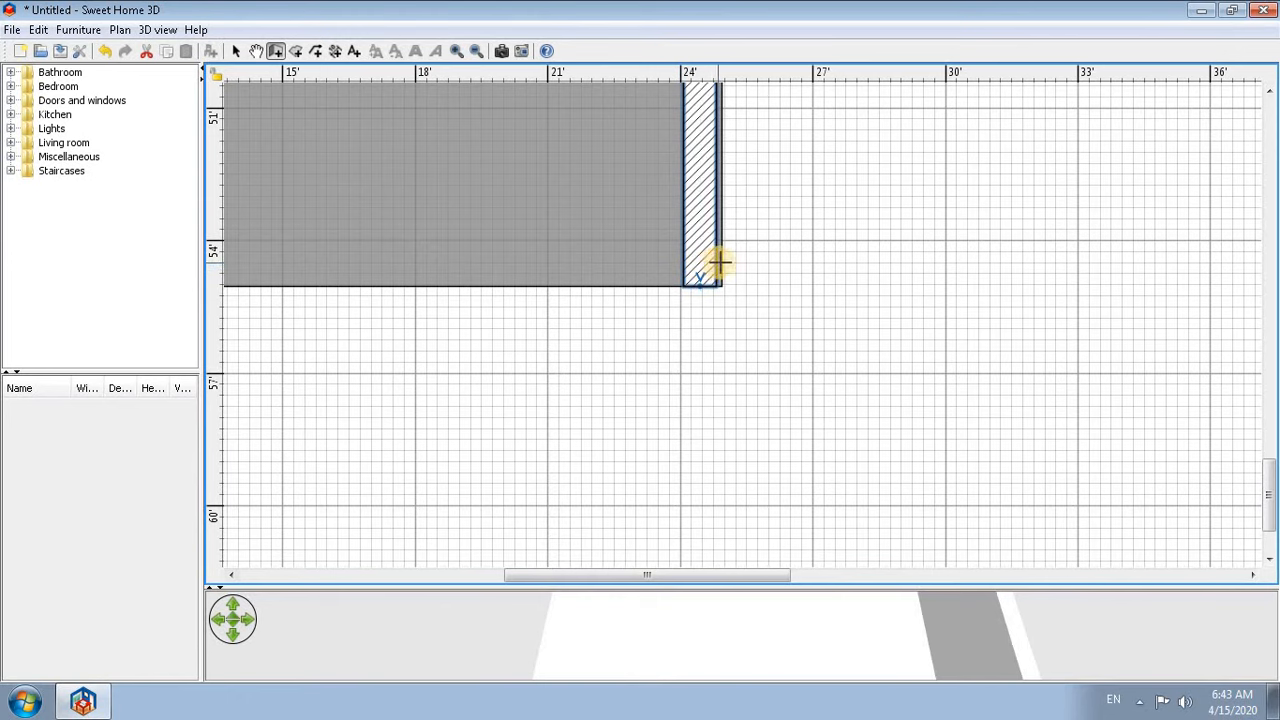
- Draw the bottom outer wall from the lower-right to the lower-left corner, and the left outer wall up to the upper-left corner
click(719, 264)
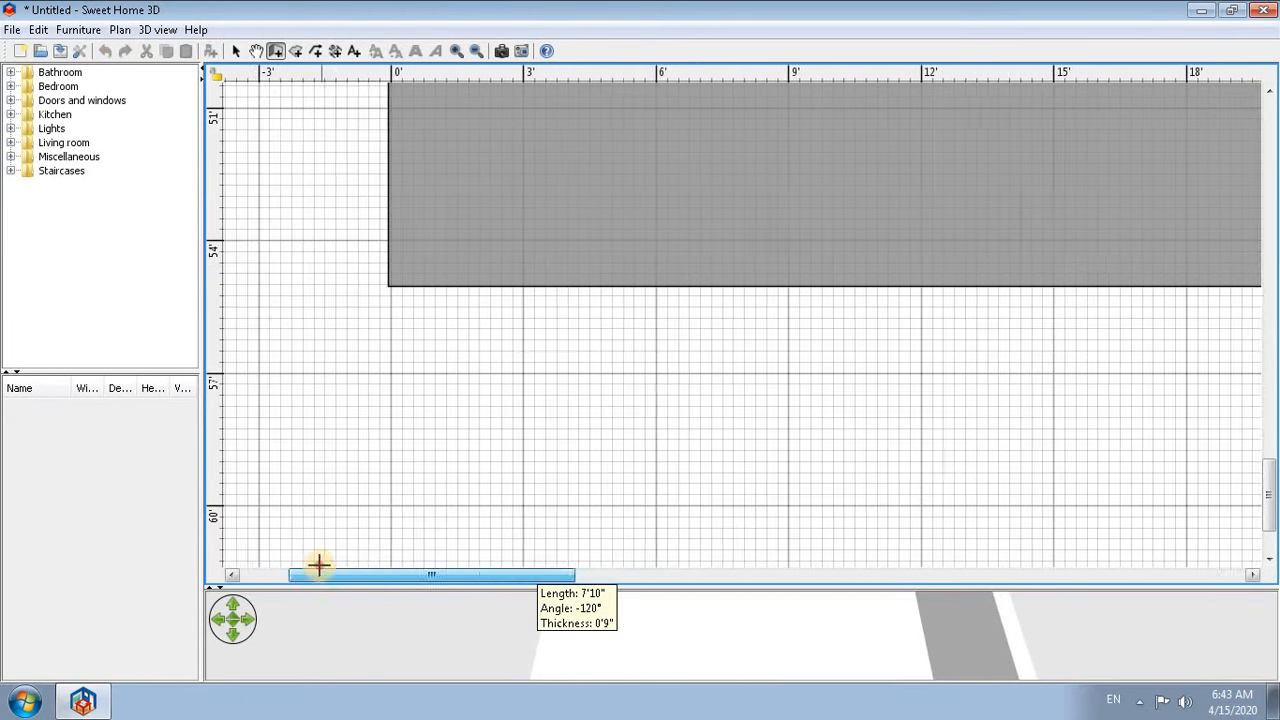
double_click(388, 248)
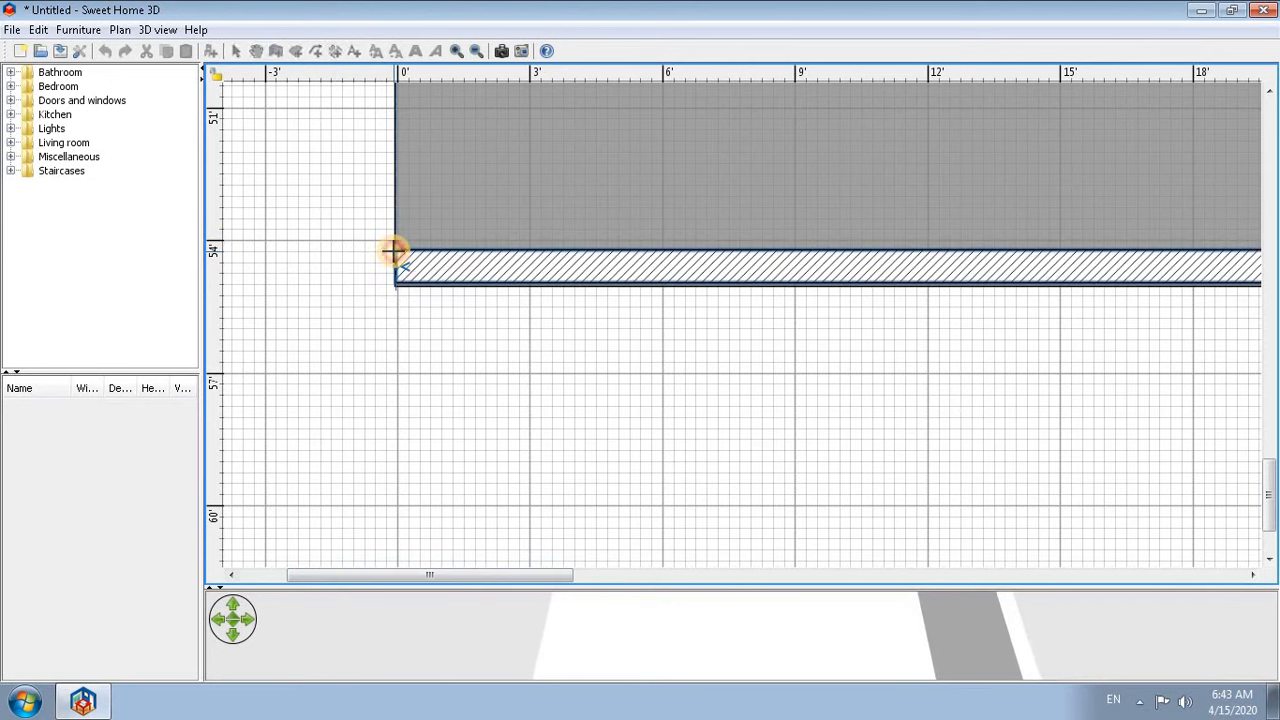
click(414, 285)
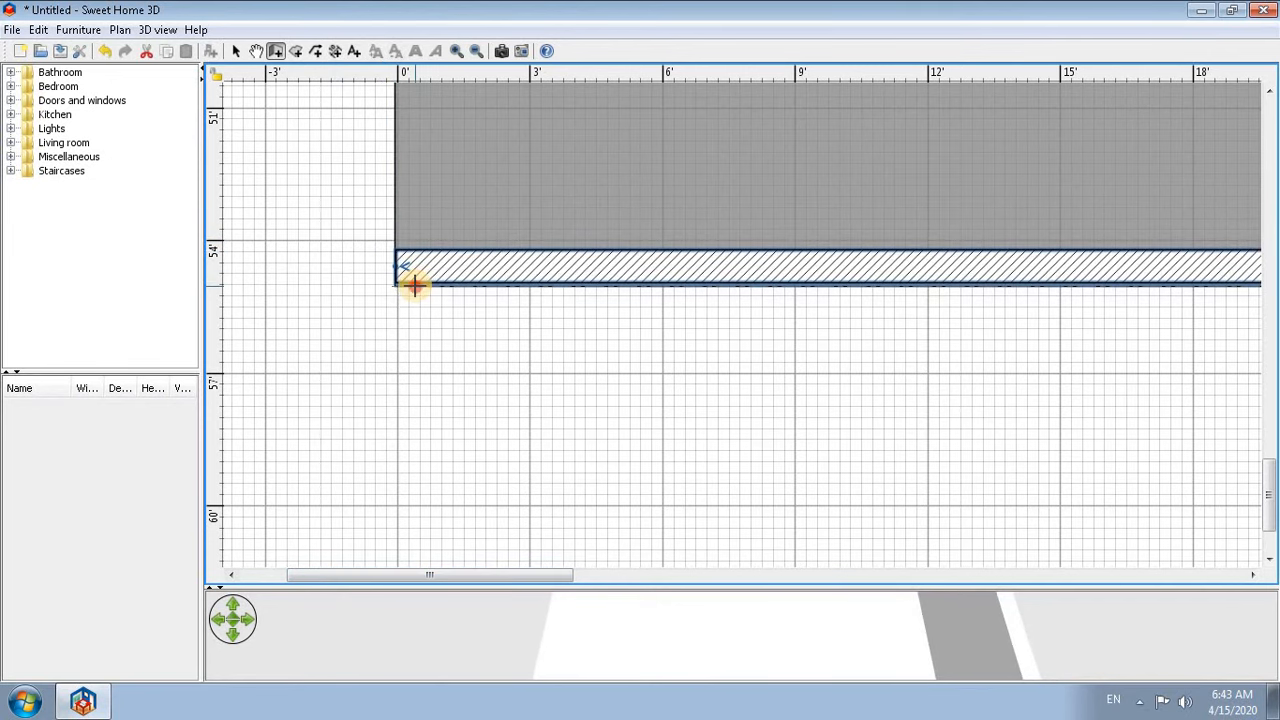
drag(1273, 497, 1262, 102)
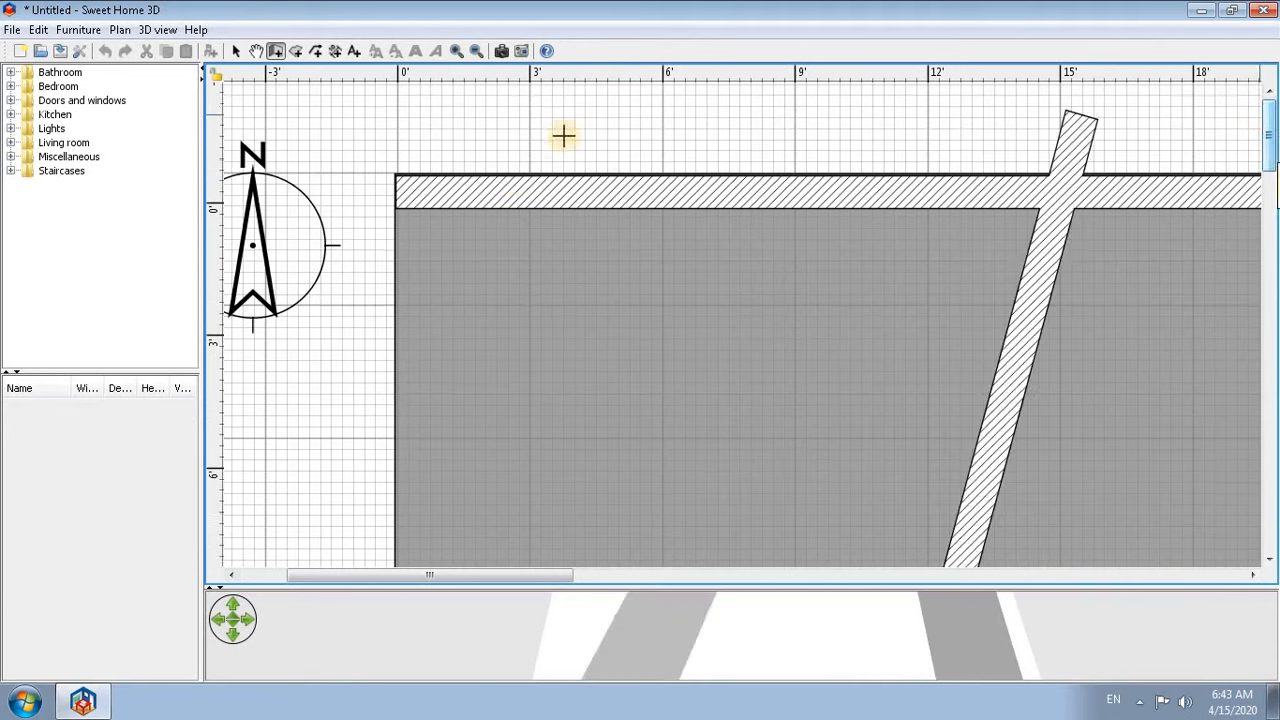
click(448, 179)
key(Escape)
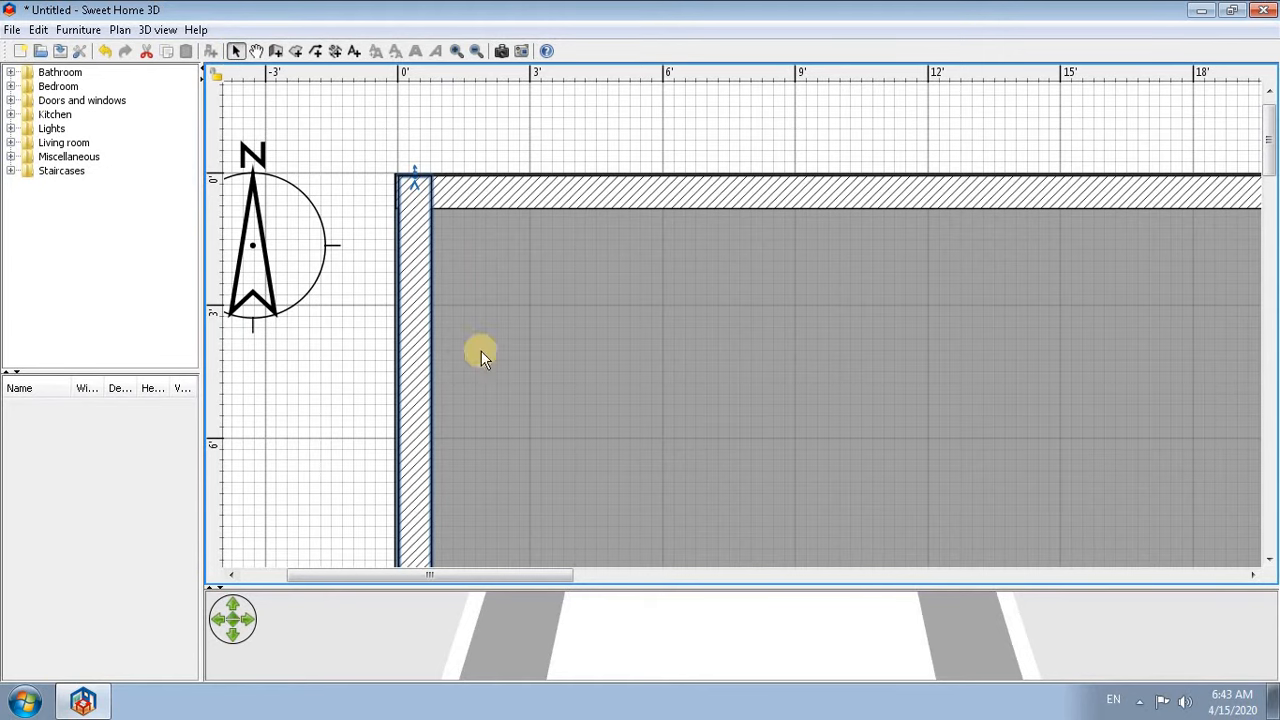
- Move the left and upper walls outward so their outer faces align with the room's outline at the upper-left corner
click(456, 51)
click(456, 51)
drag(422, 578, 394, 577)
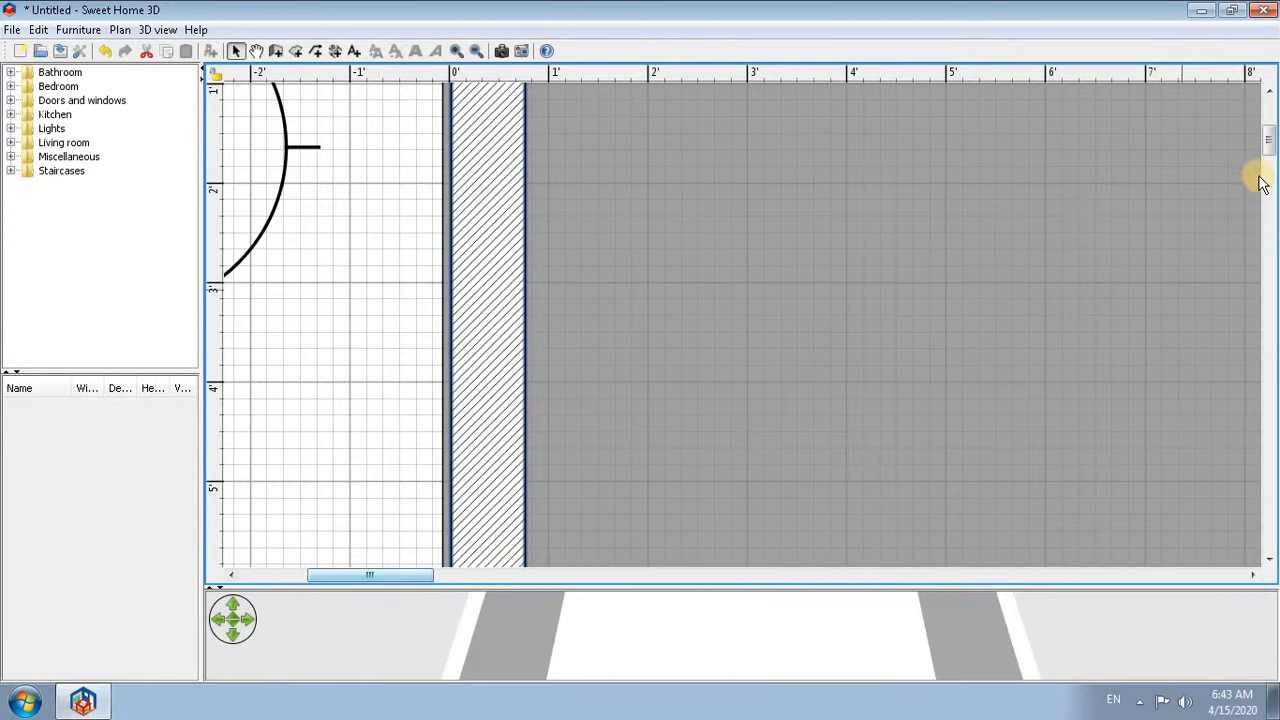
click(1269, 91)
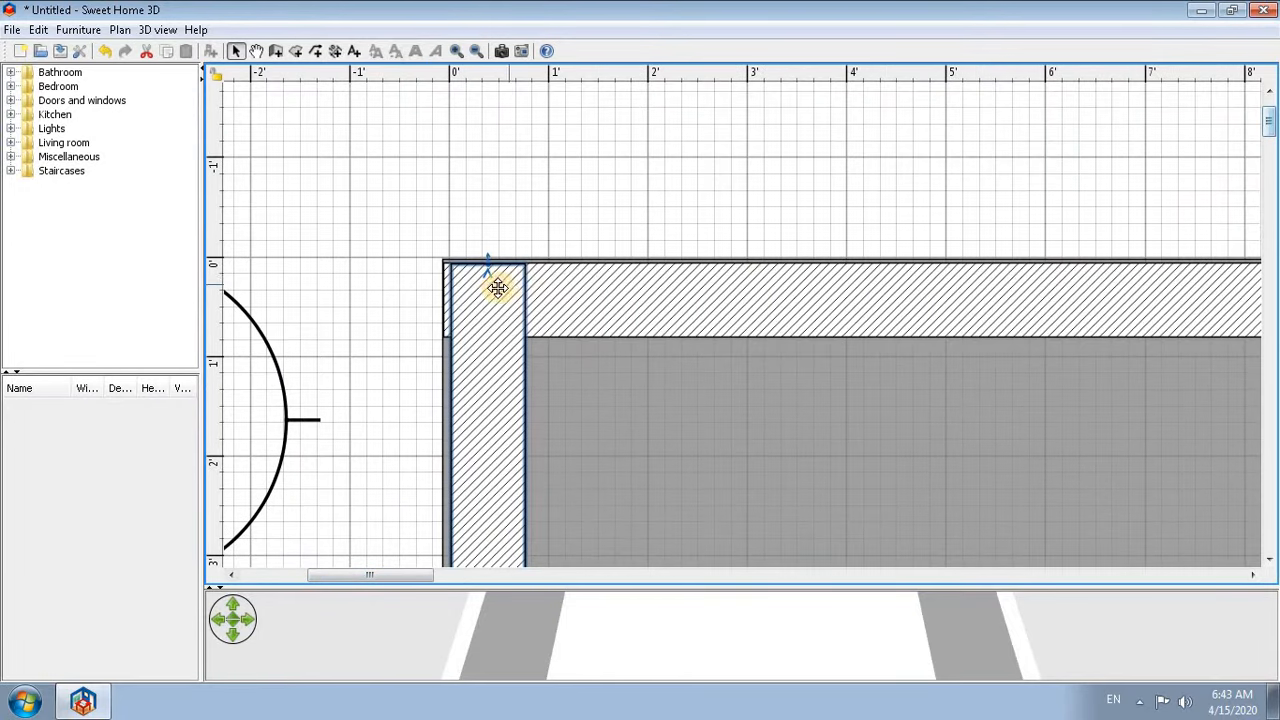
drag(497, 288, 489, 284)
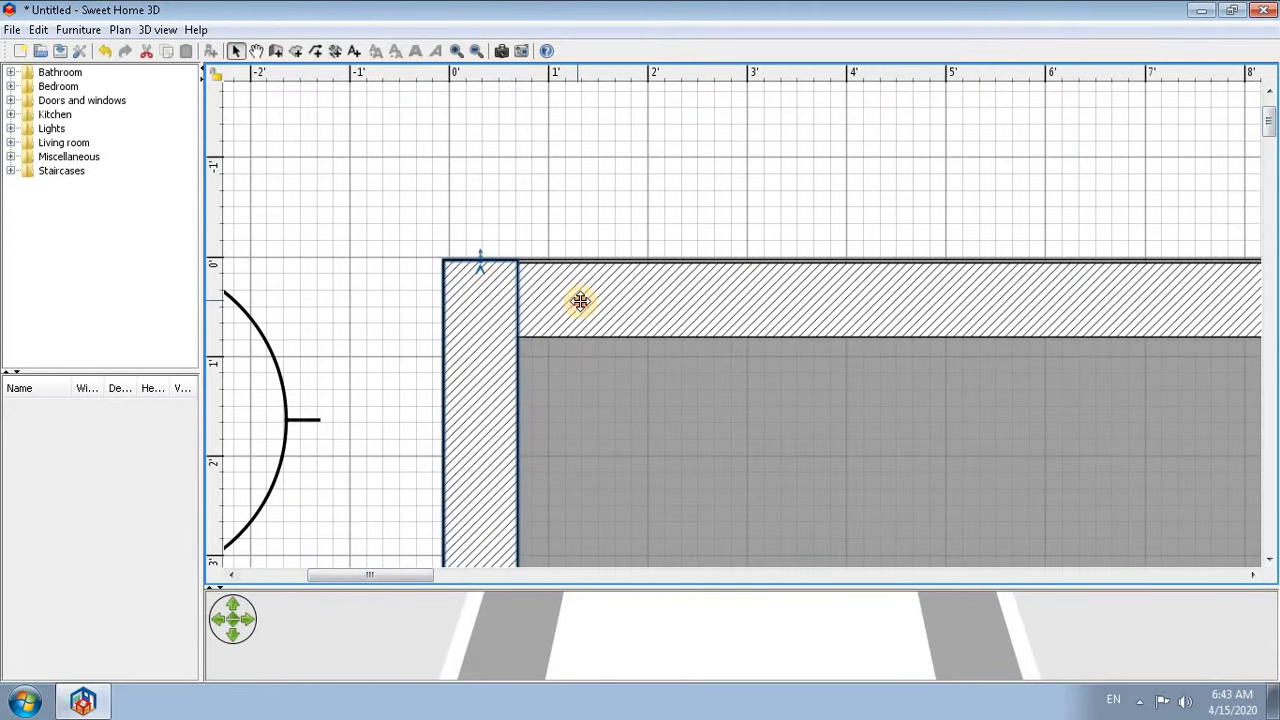
drag(580, 301, 580, 297)
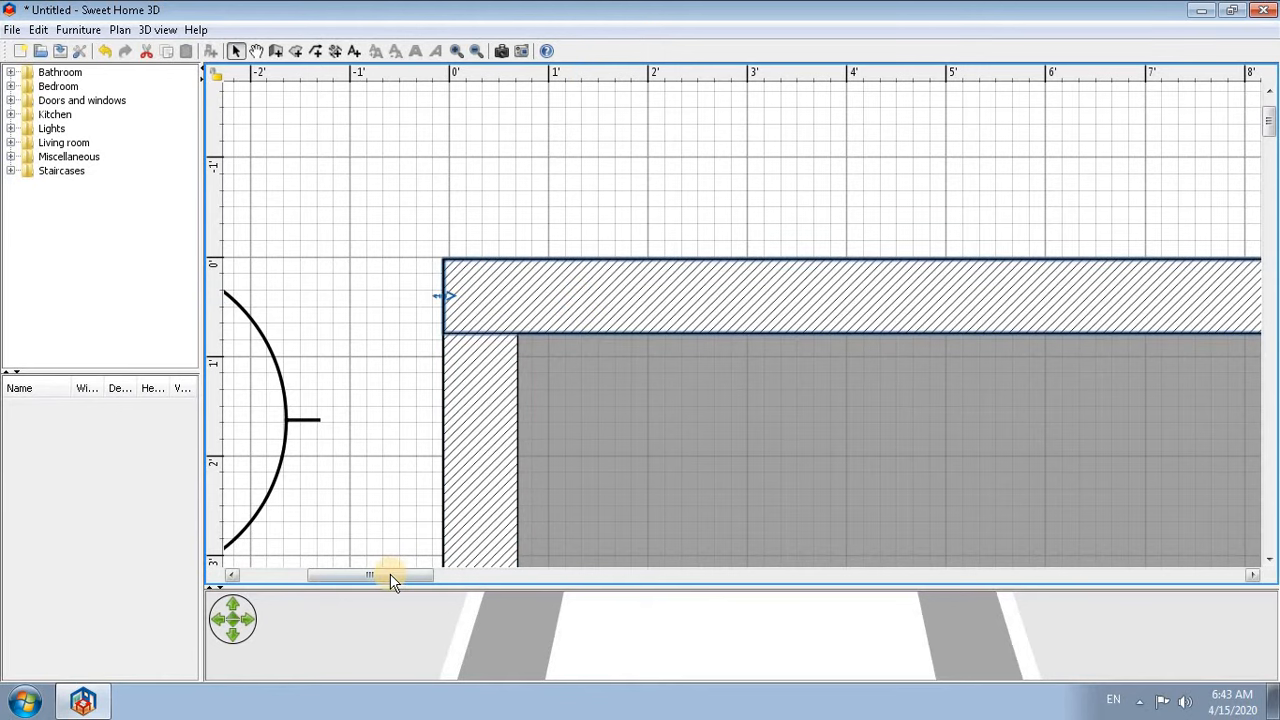
- Align the upper wall's right end with the room's corner and move the right wall outward flush with the room's right edge
drag(390, 578, 643, 580)
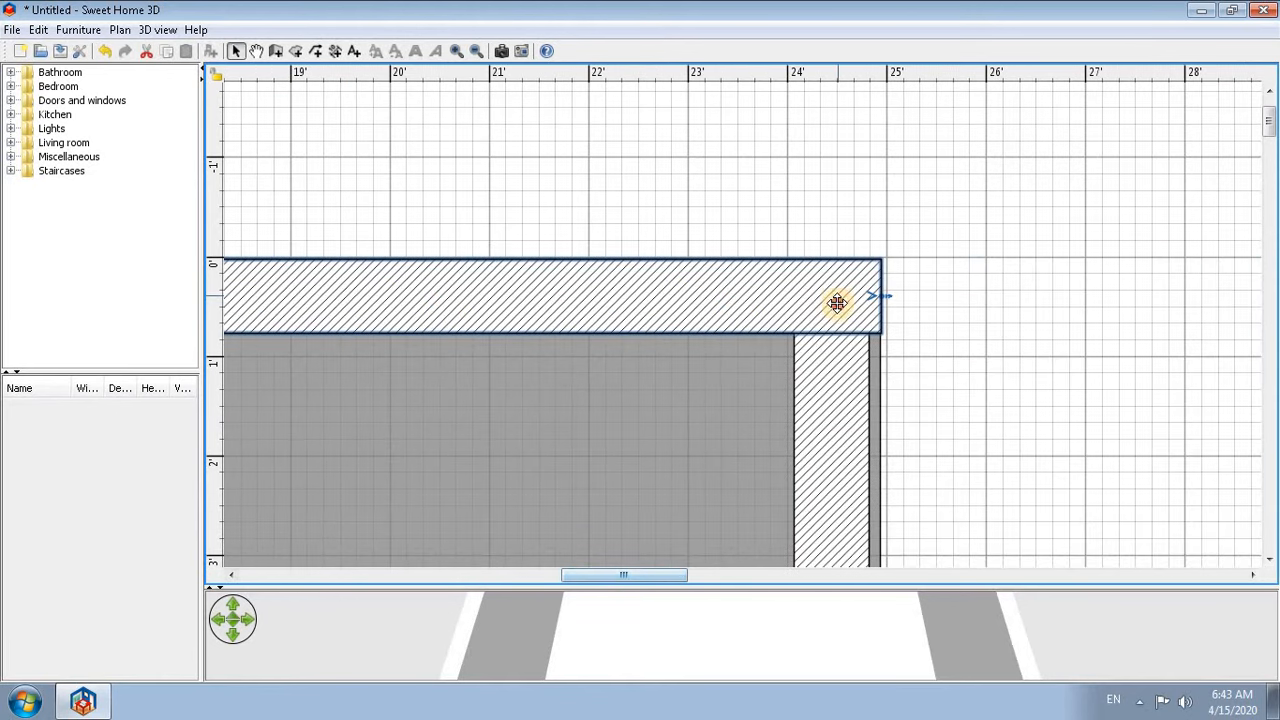
drag(837, 303, 835, 295)
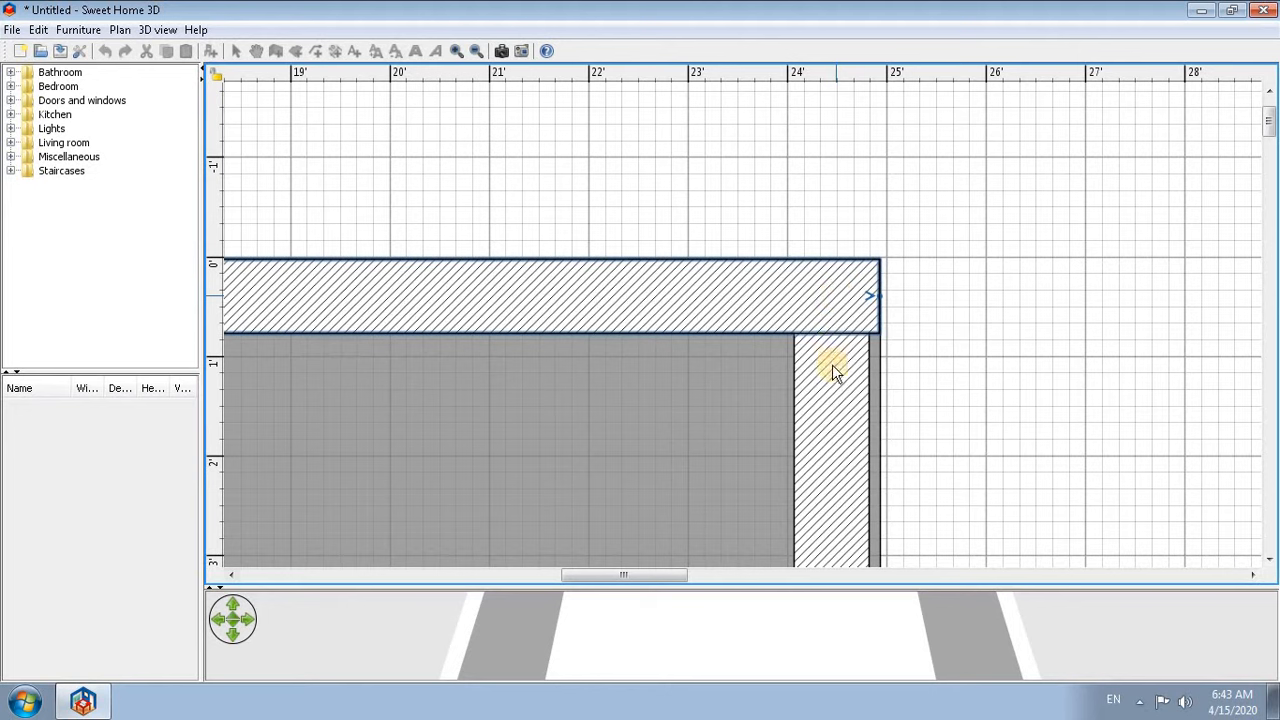
mouse_move(835, 372)
mouse_down()
mouse_move(829, 400)
mouse_move(848, 388)
mouse_up()
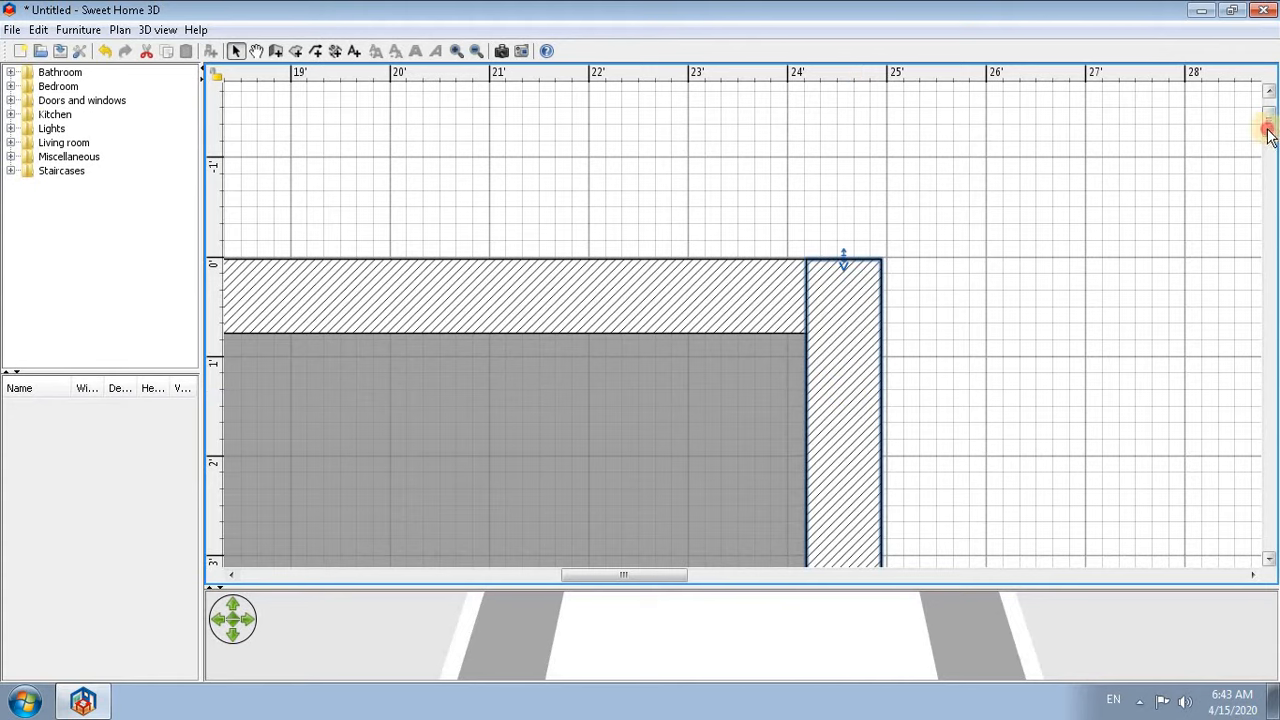
- Extend the right wall's lower end to the room's bottom edge and move the bottom wall down flush with that edge
drag(1268, 130, 1272, 490)
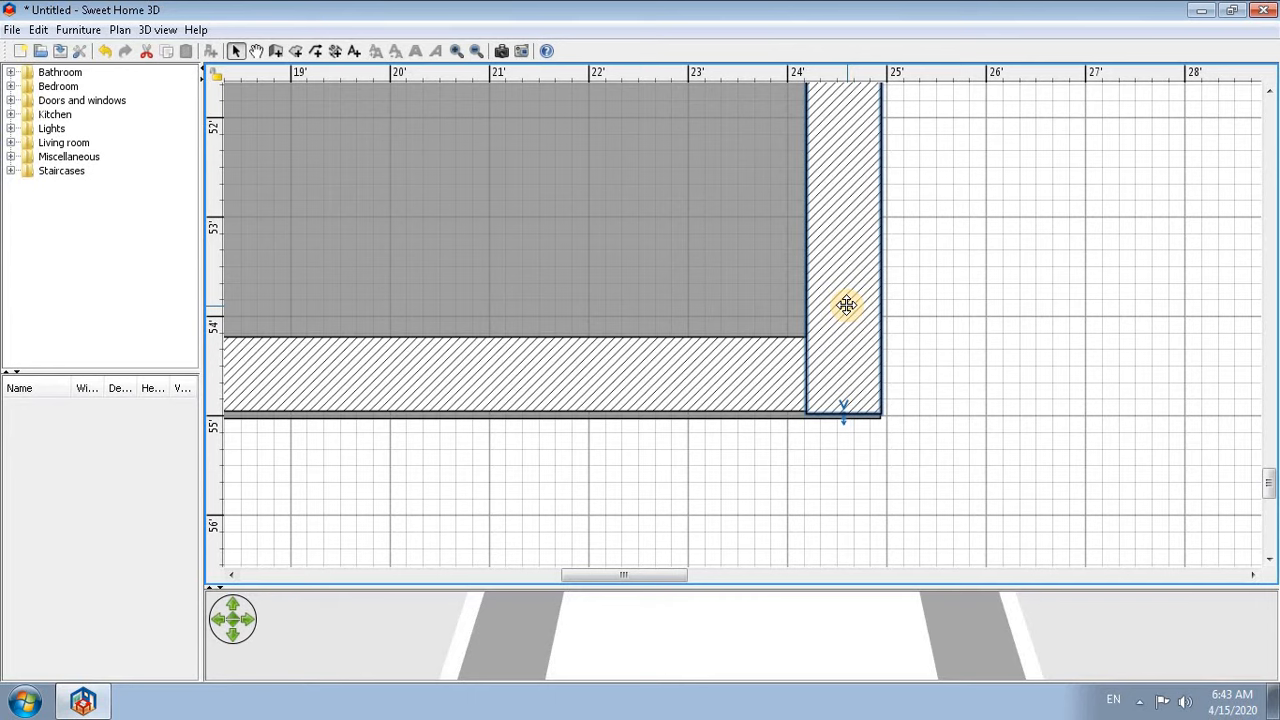
drag(985, 310, 1090, 325)
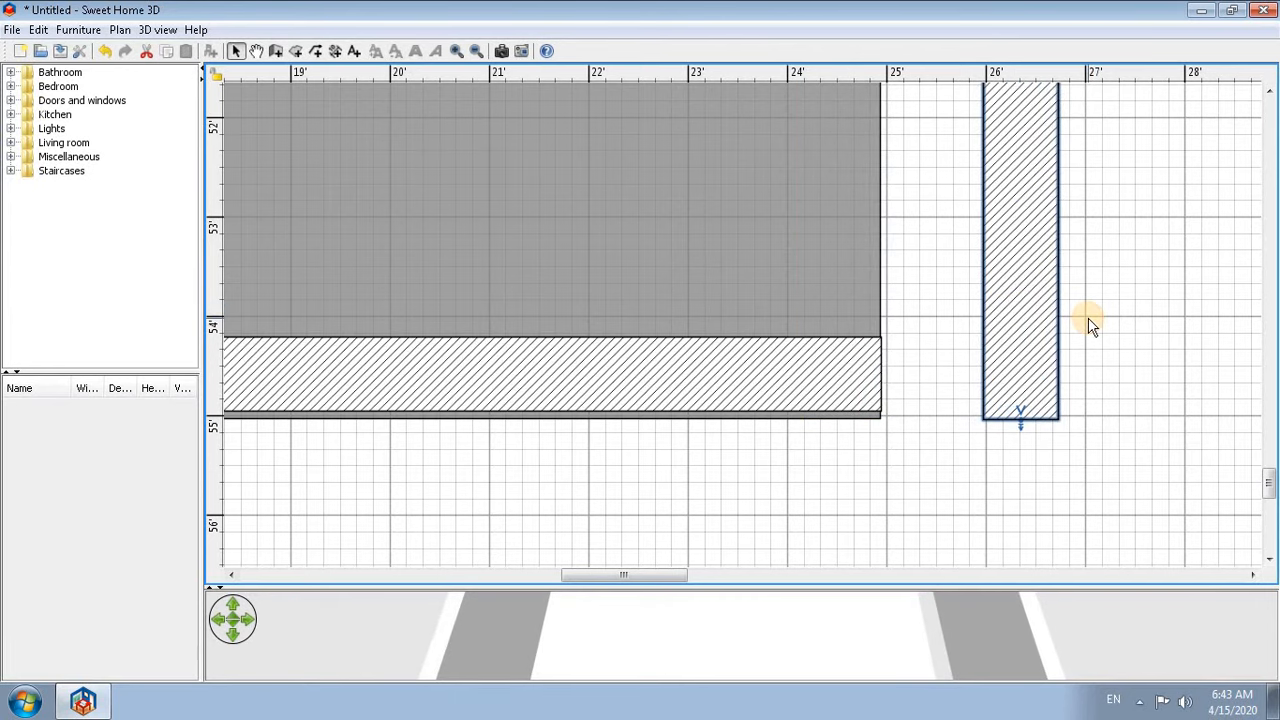
key(ctrl+z)
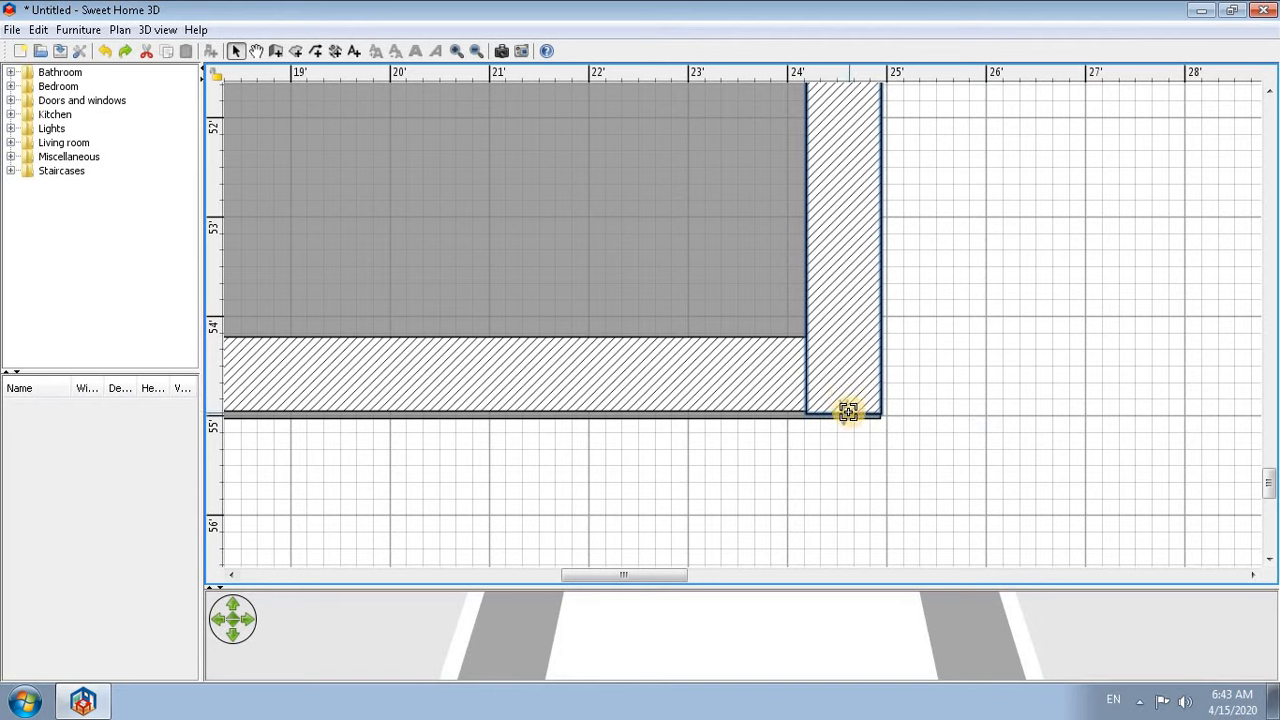
drag(848, 411, 846, 418)
click(697, 374)
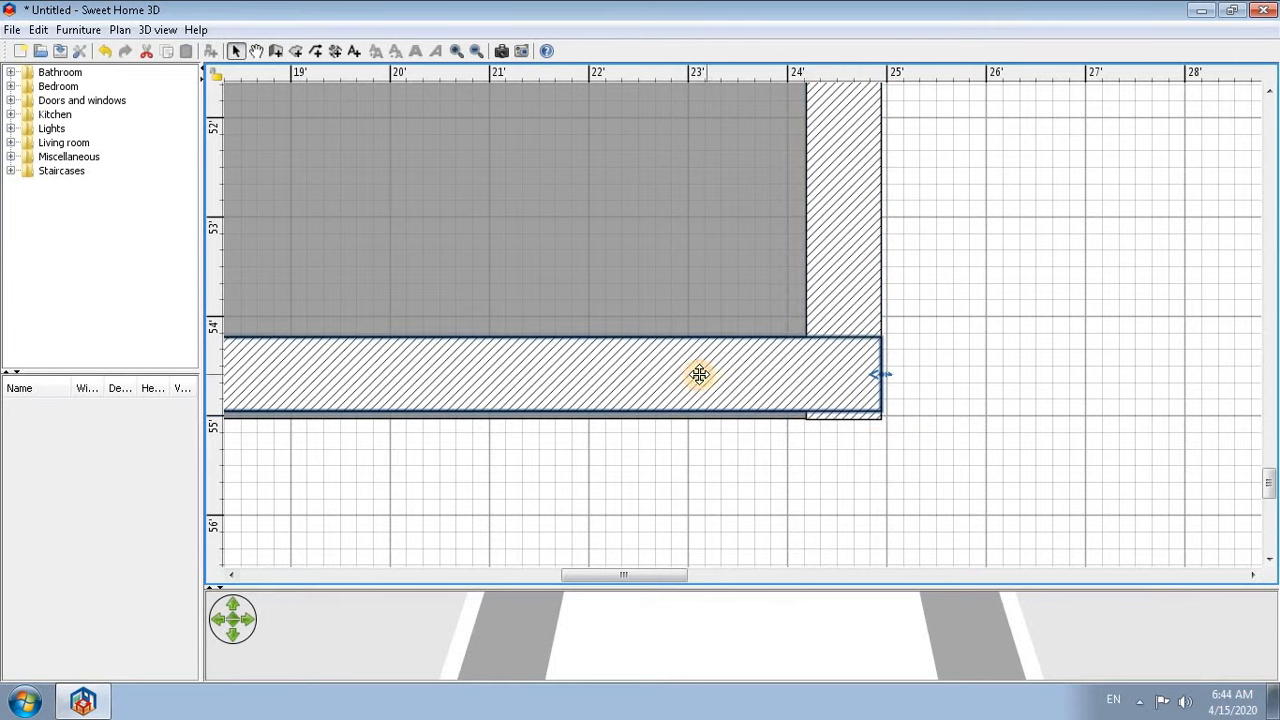
drag(834, 374, 835, 382)
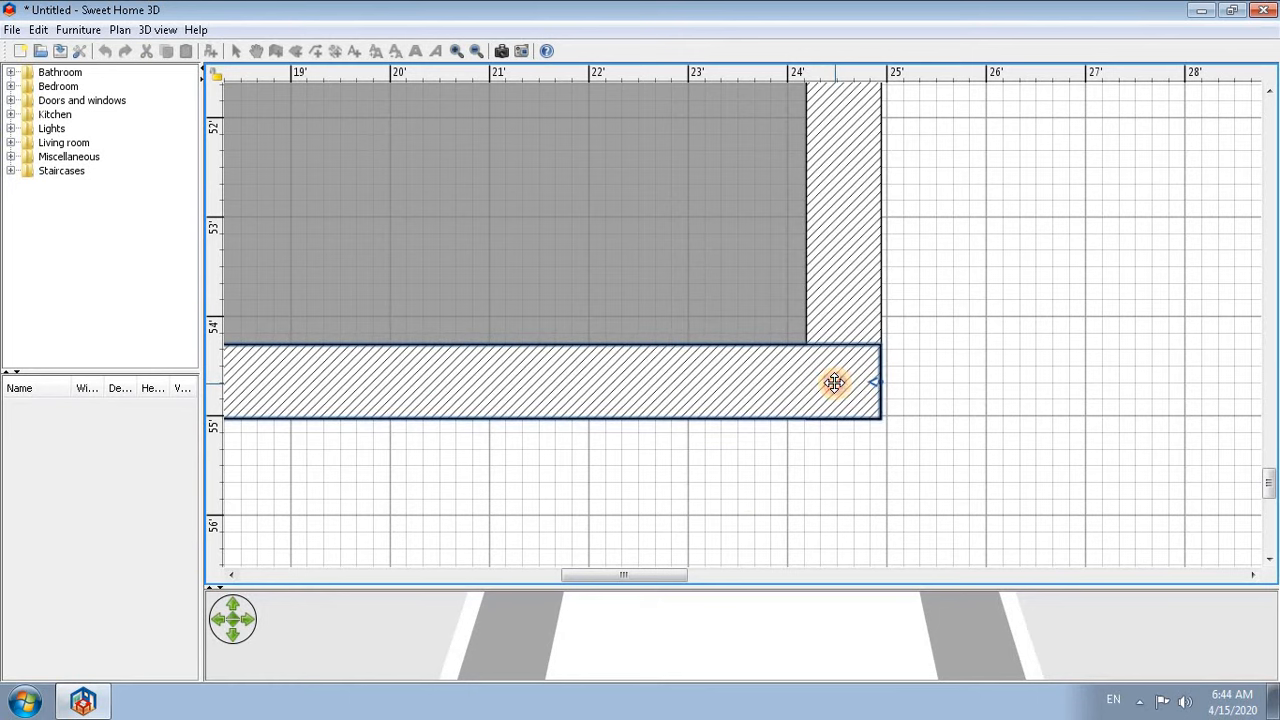
- Examine the lower-left wall corner and the lower part of the house outline in the plan
drag(640, 578, 403, 566)
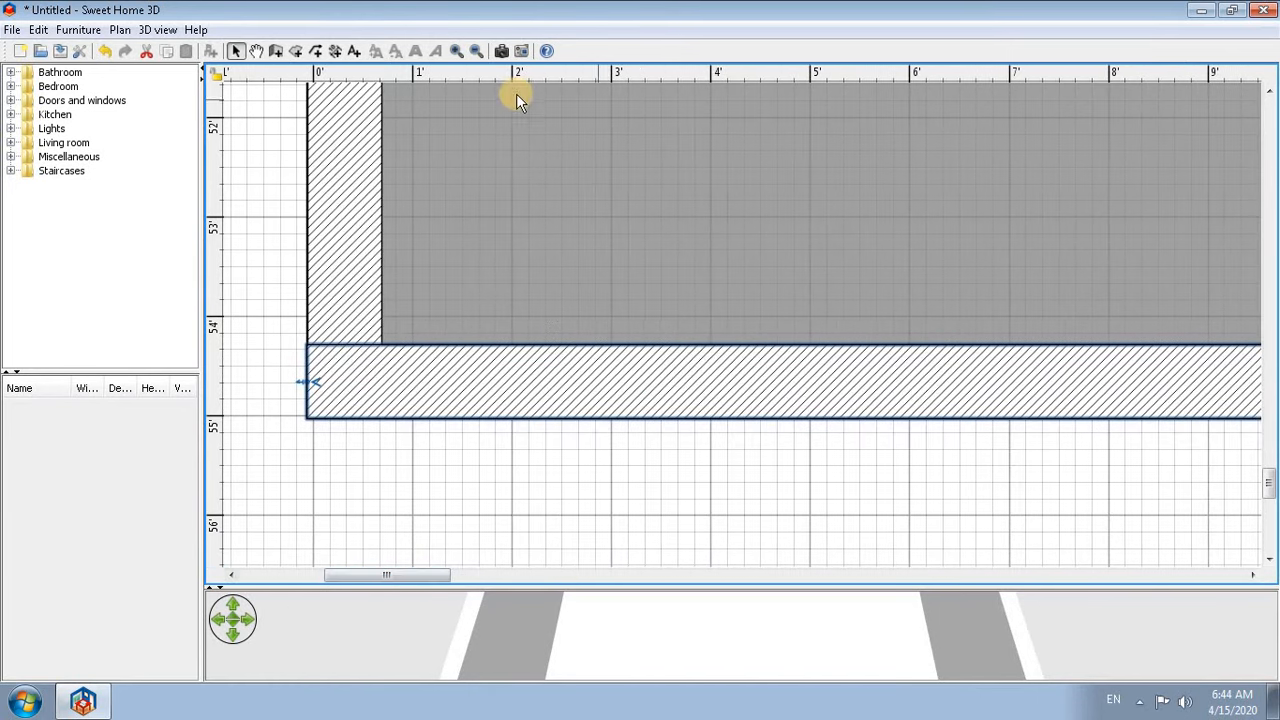
click(476, 51)
click(460, 51)
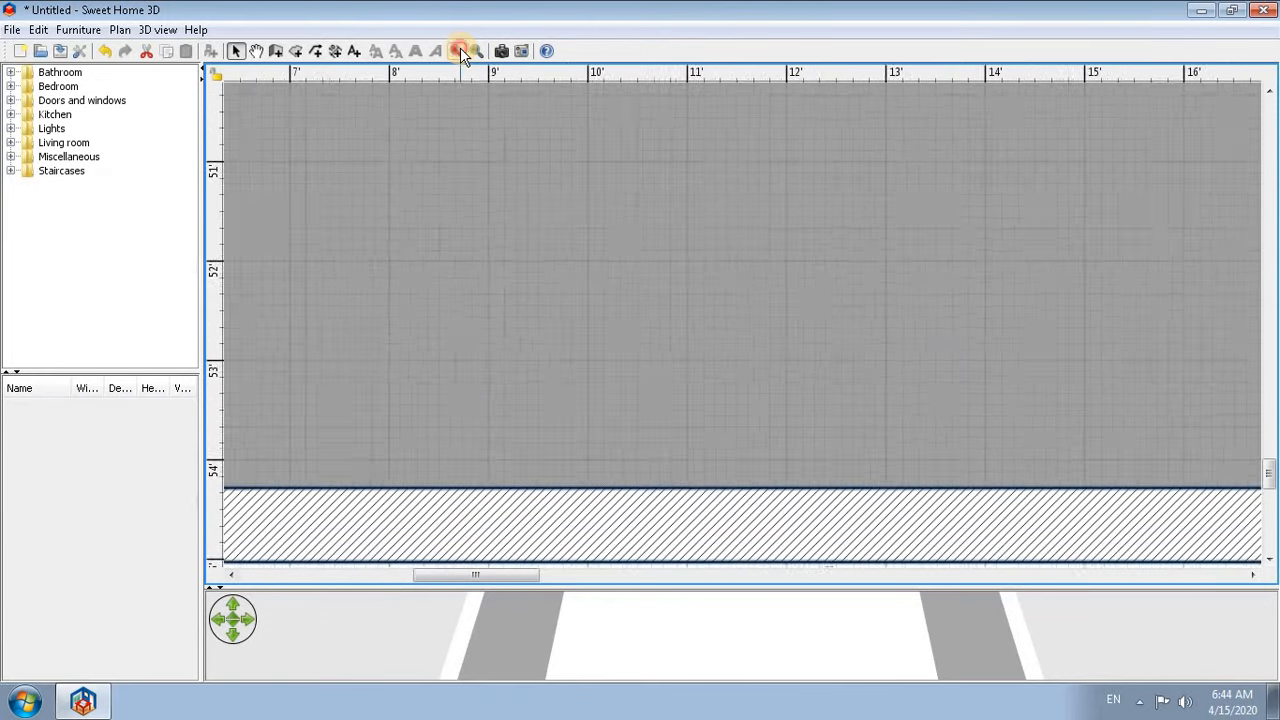
click(460, 51)
click(479, 51)
click(479, 51)
click(479, 51)
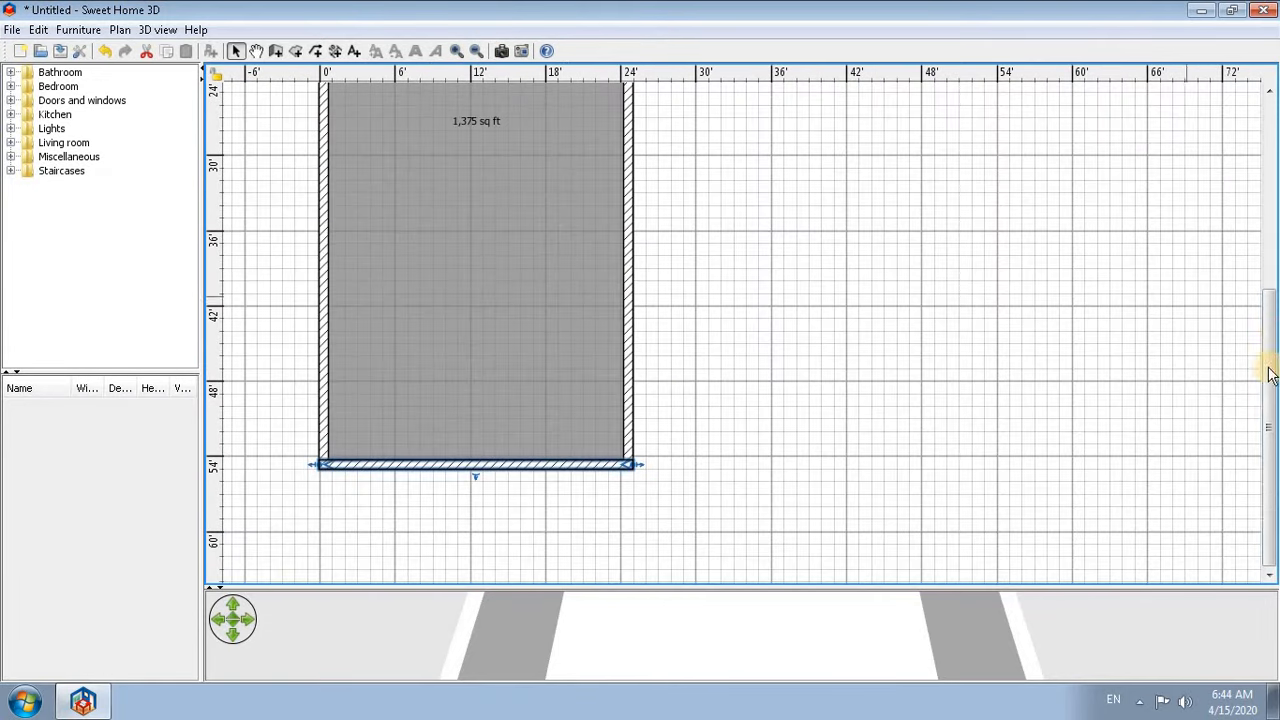
- Deselect the bottom wall and enlarge the 3D view to inspect the walls, then shrink it back below the plan
click(1115, 404)
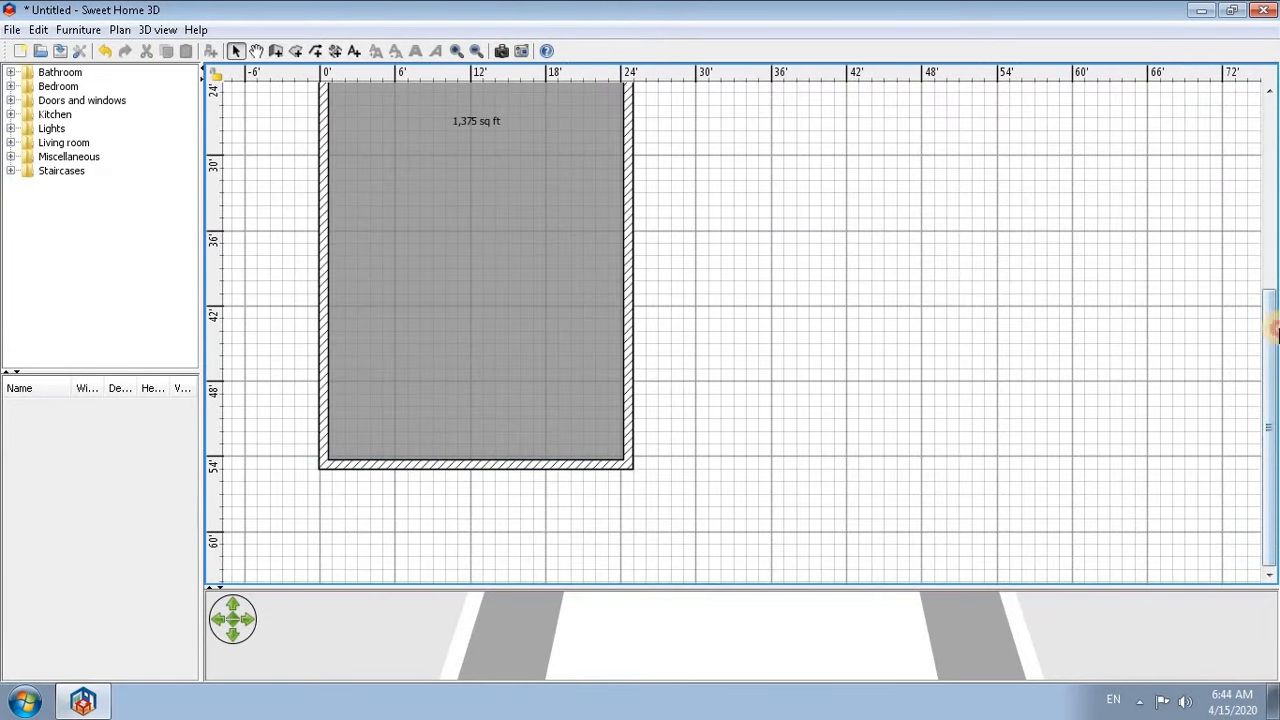
click(925, 572)
drag(912, 588, 1011, 120)
drag(929, 343, 858, 618)
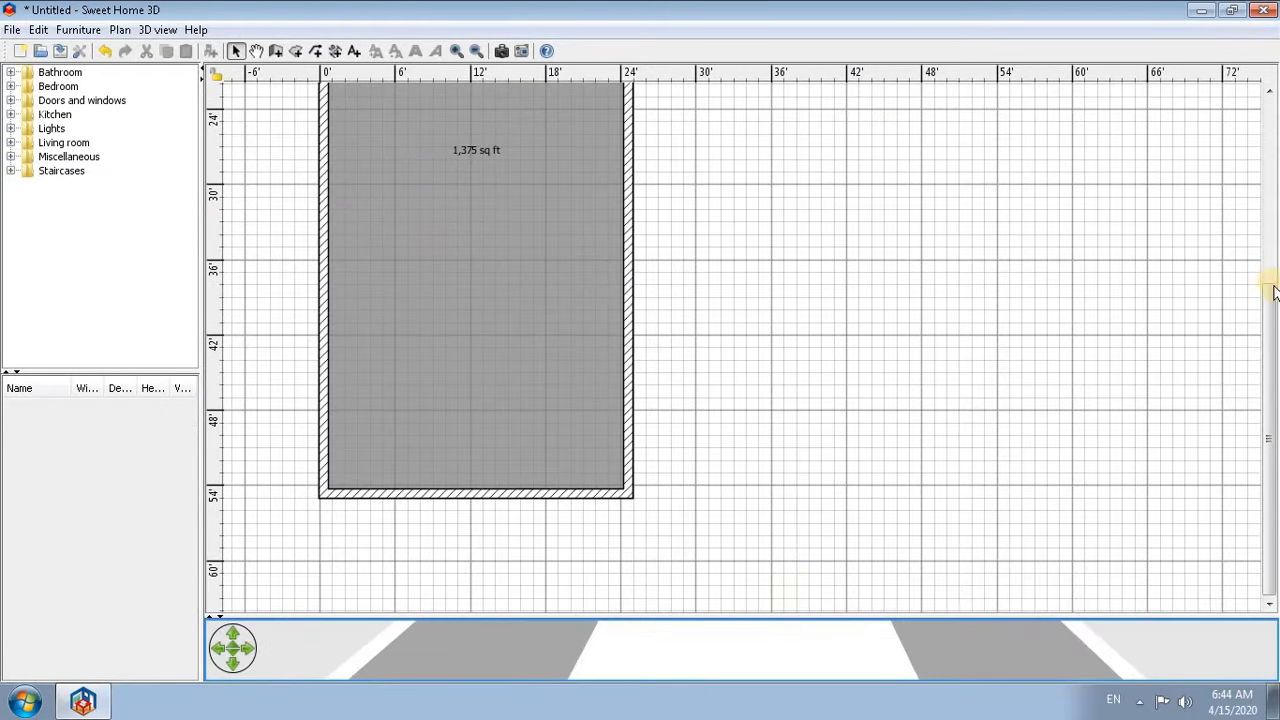
- Examine the complete outer wall outline in the plan, from the whole house to its upper part
drag(1273, 287, 1268, 233)
click(476, 51)
click(476, 51)
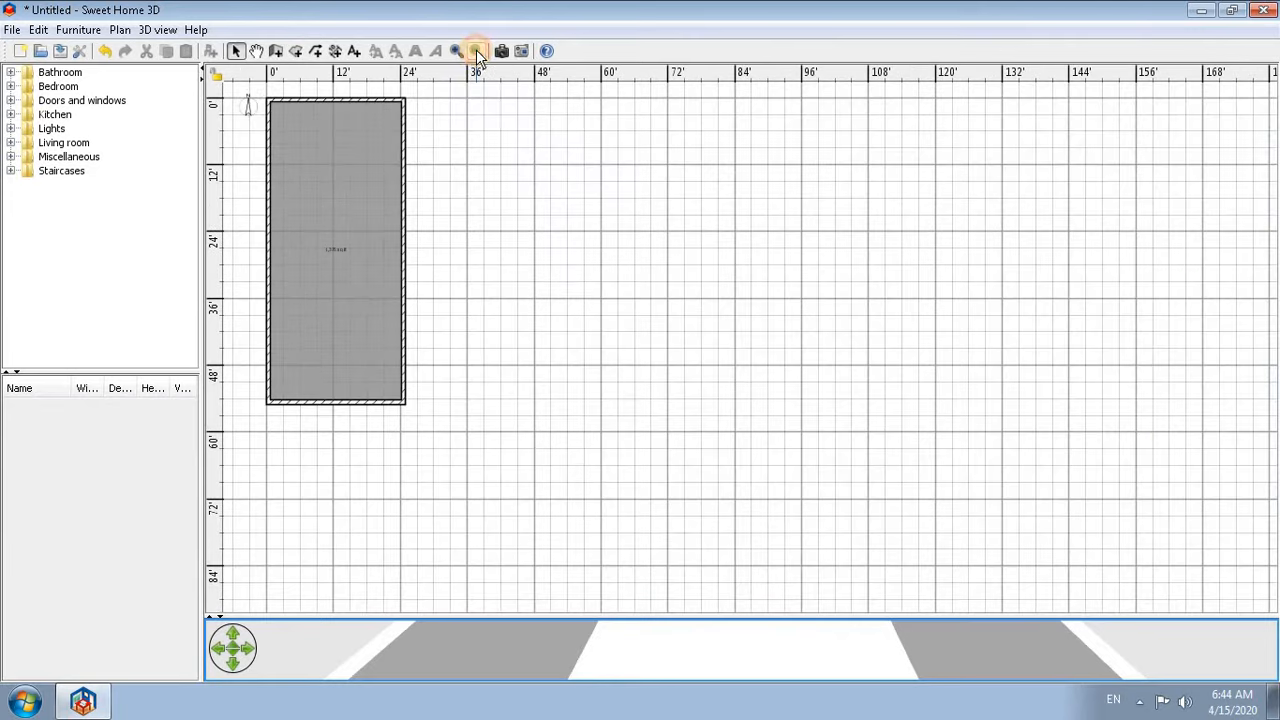
click(456, 51)
click(456, 51)
click(456, 51)
click(456, 51)
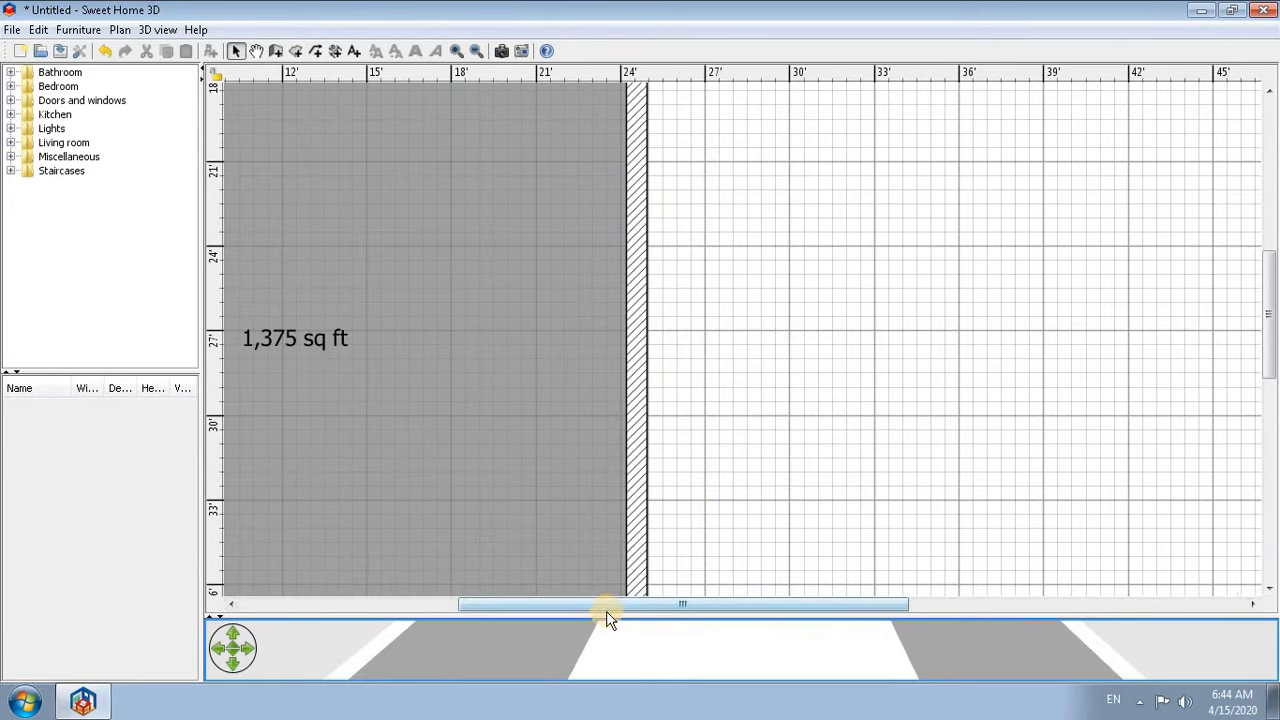
drag(606, 607, 416, 604)
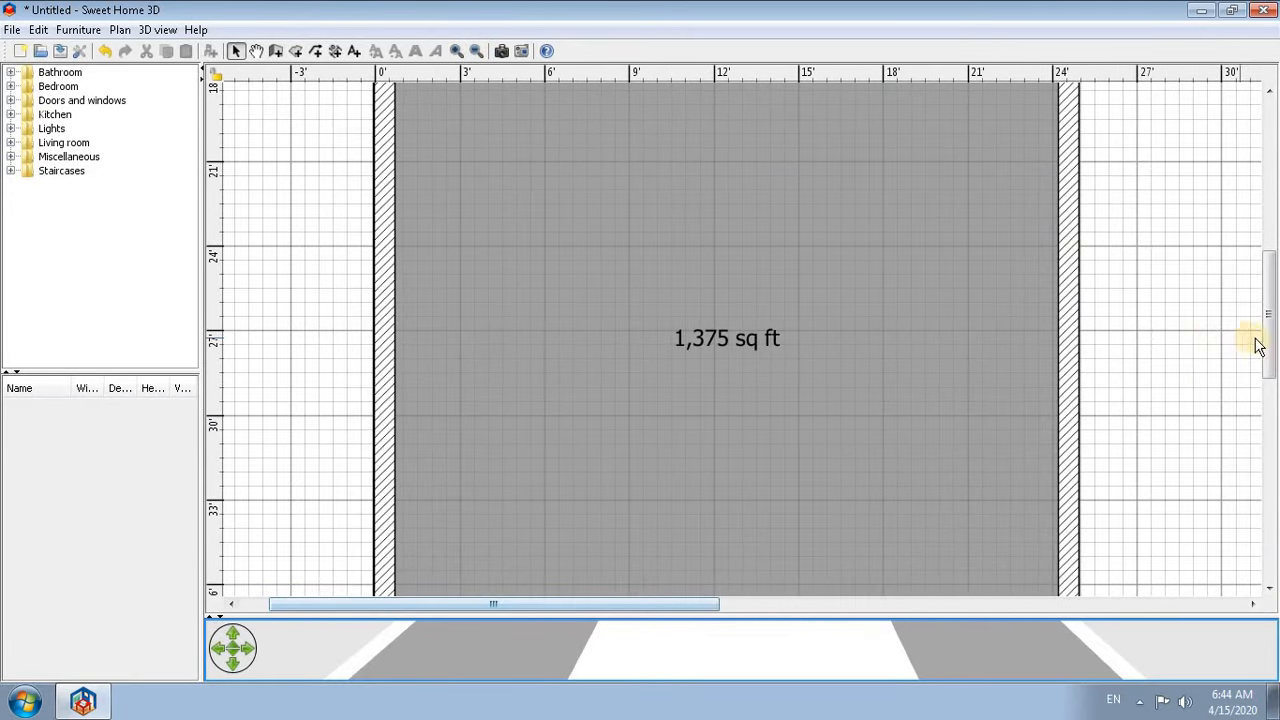
drag(1270, 318, 1270, 168)
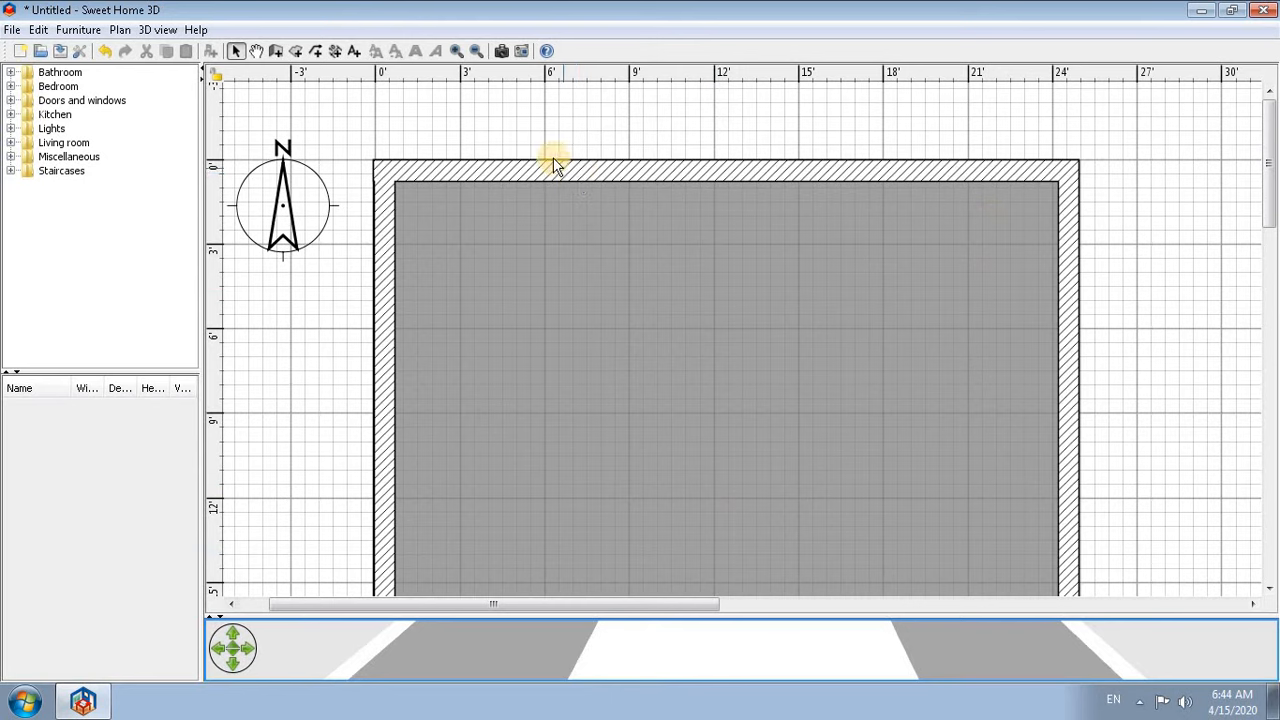
- Draw a rectangular room 7' wide by 5' deep in the empty area to the right of the house outline
click(297, 54)
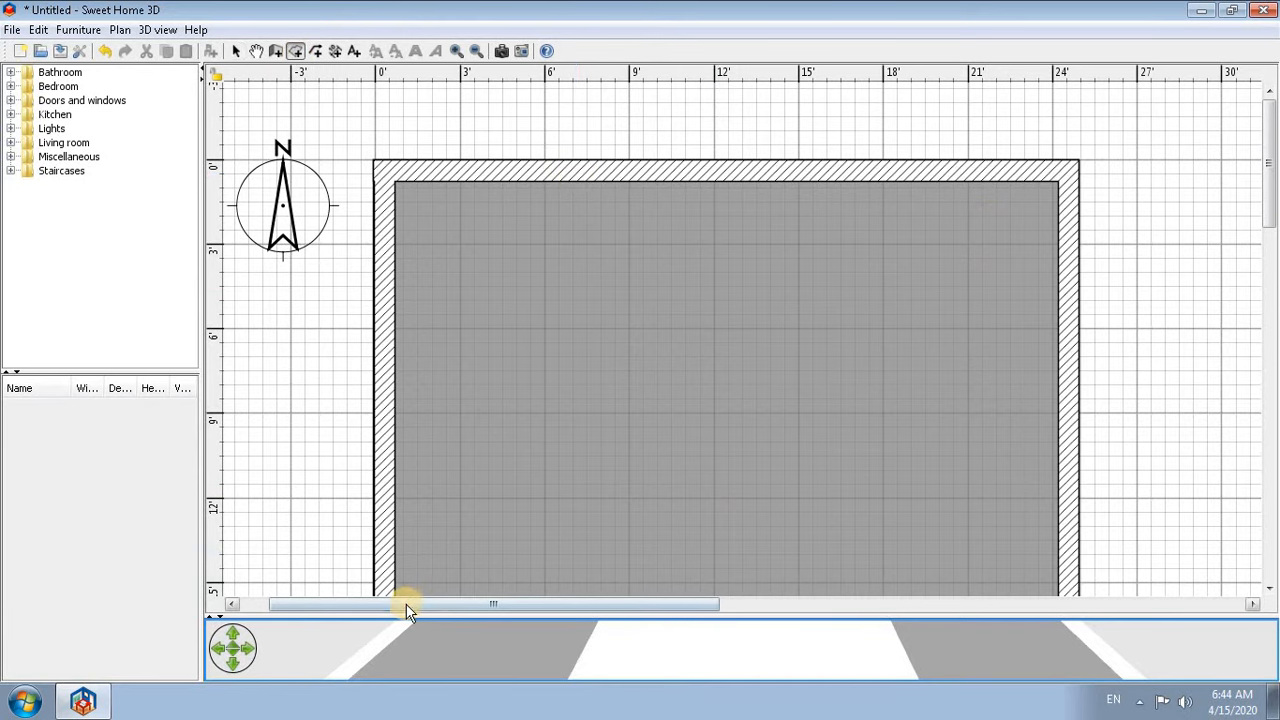
drag(409, 606, 590, 606)
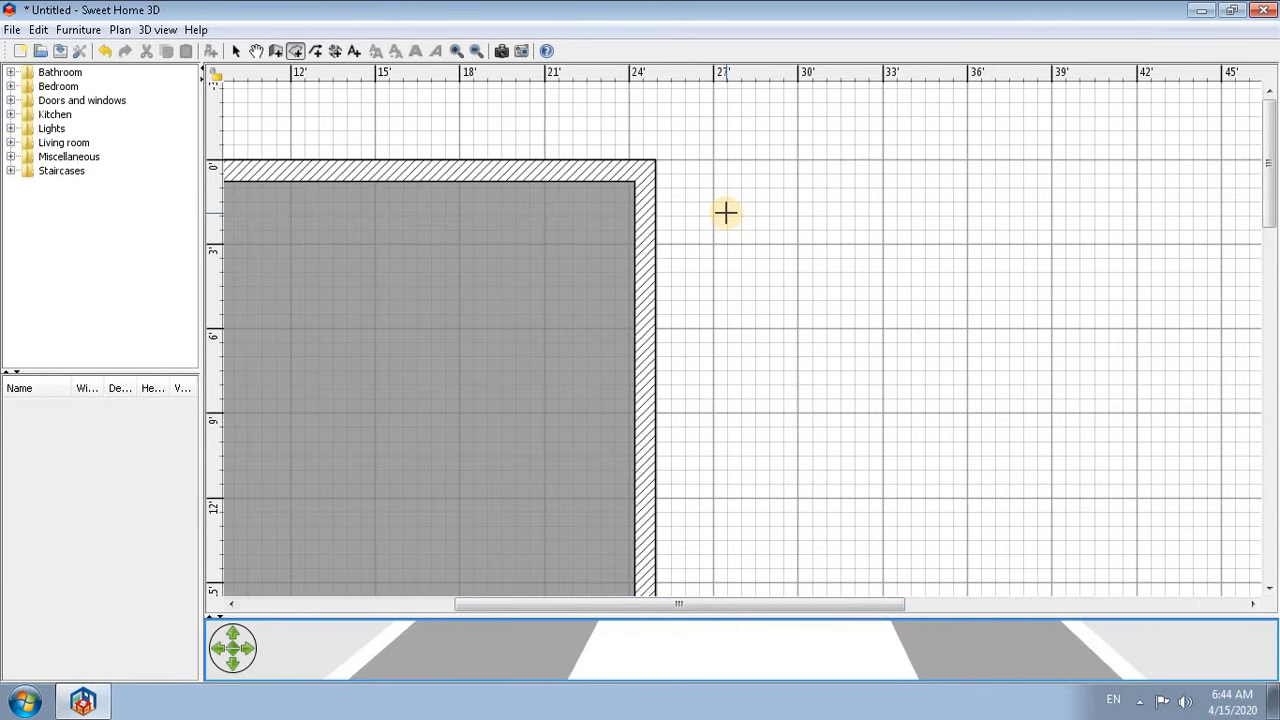
click(725, 211)
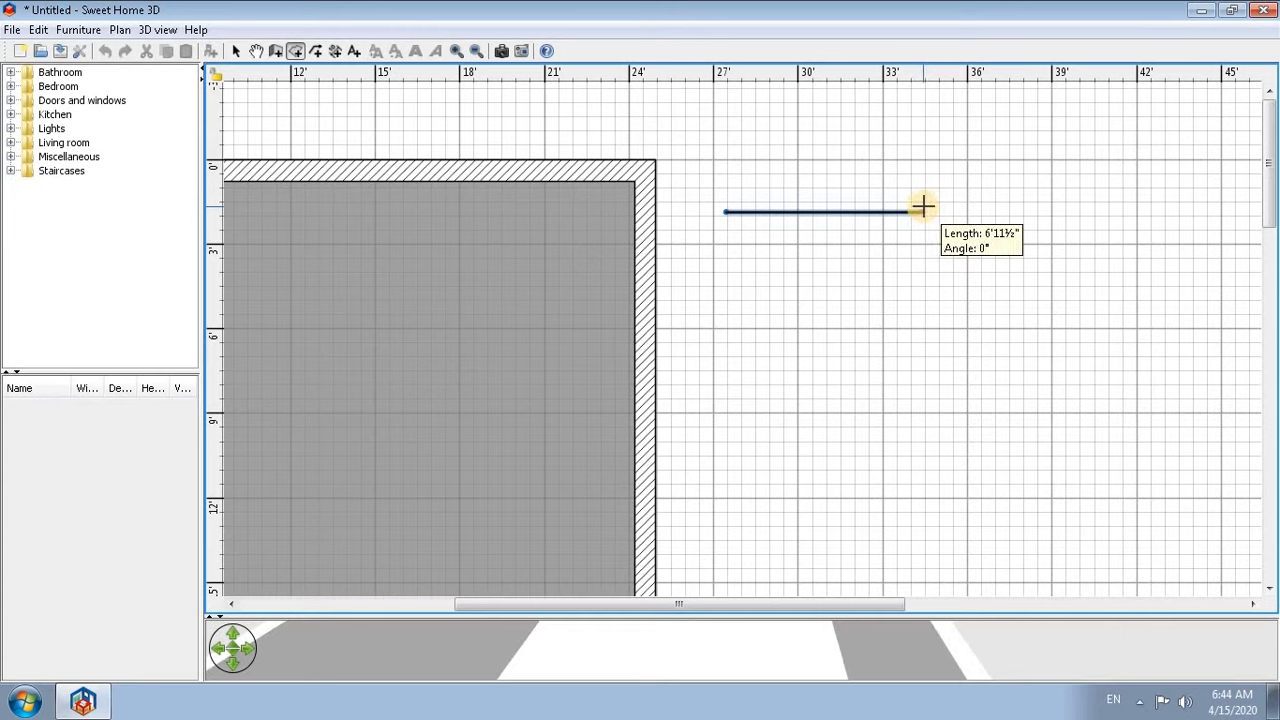
click(923, 210)
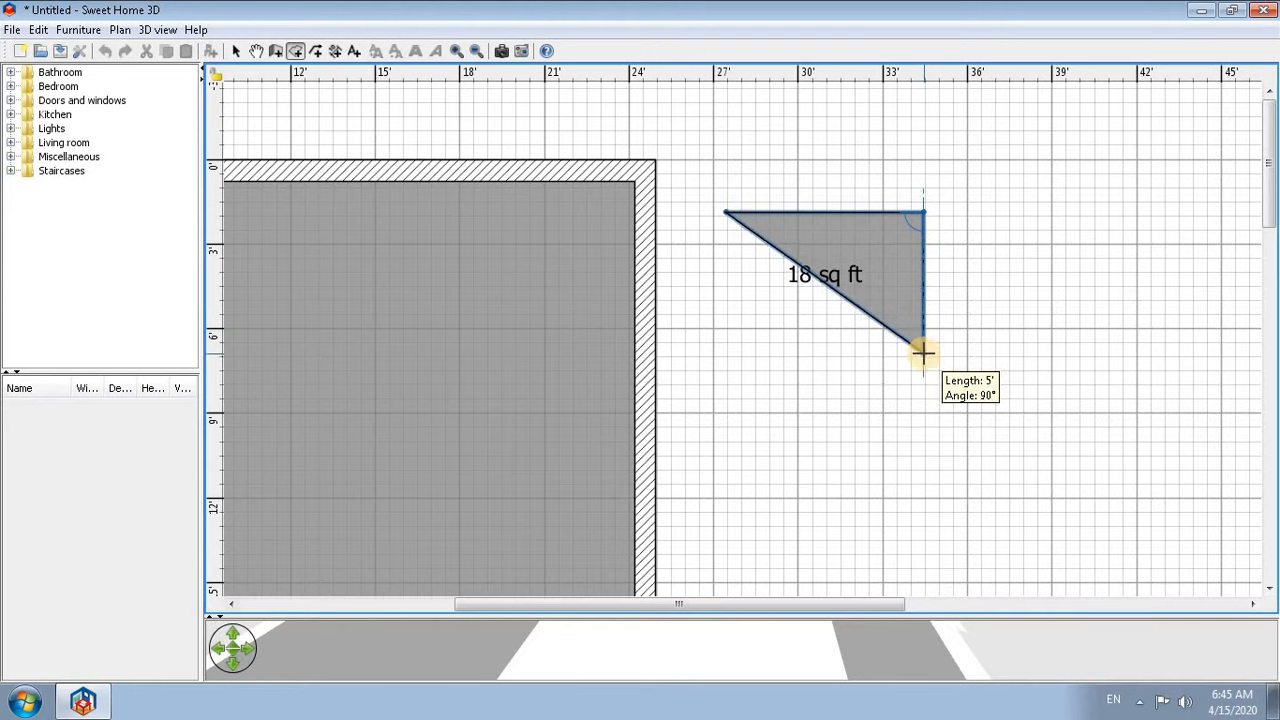
click(841, 353)
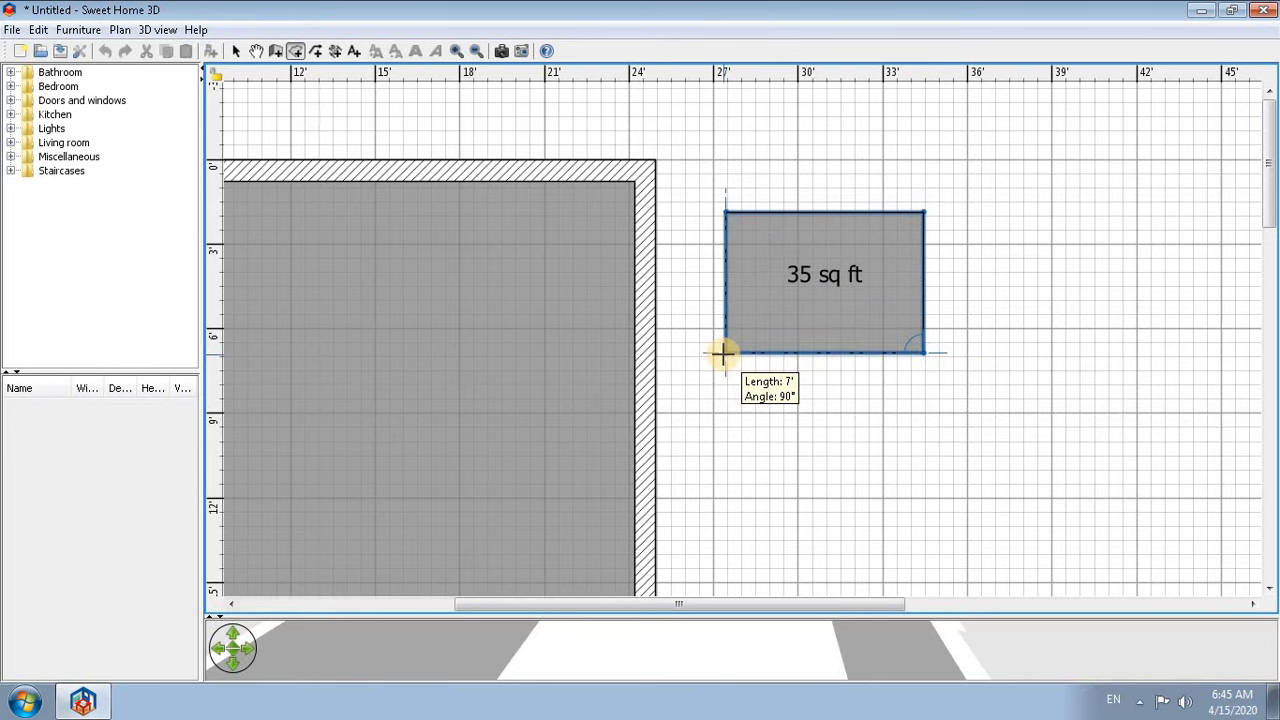
click(723, 354)
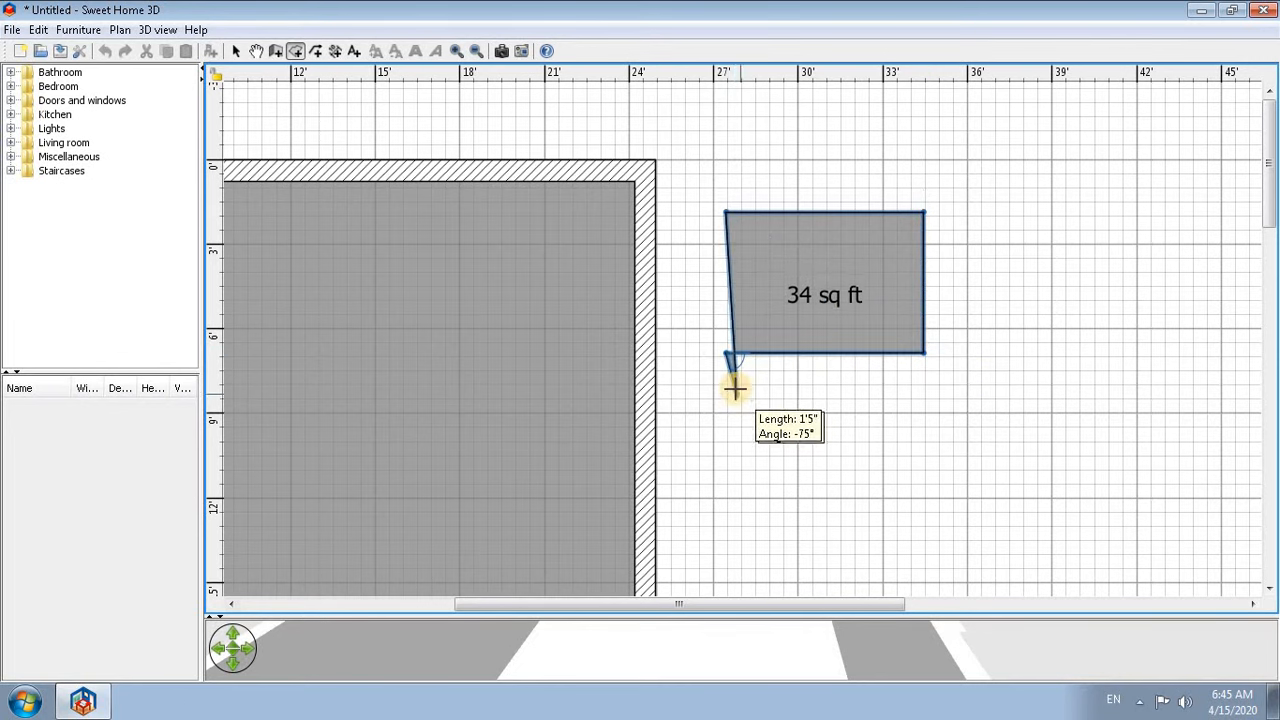
key(Escape)
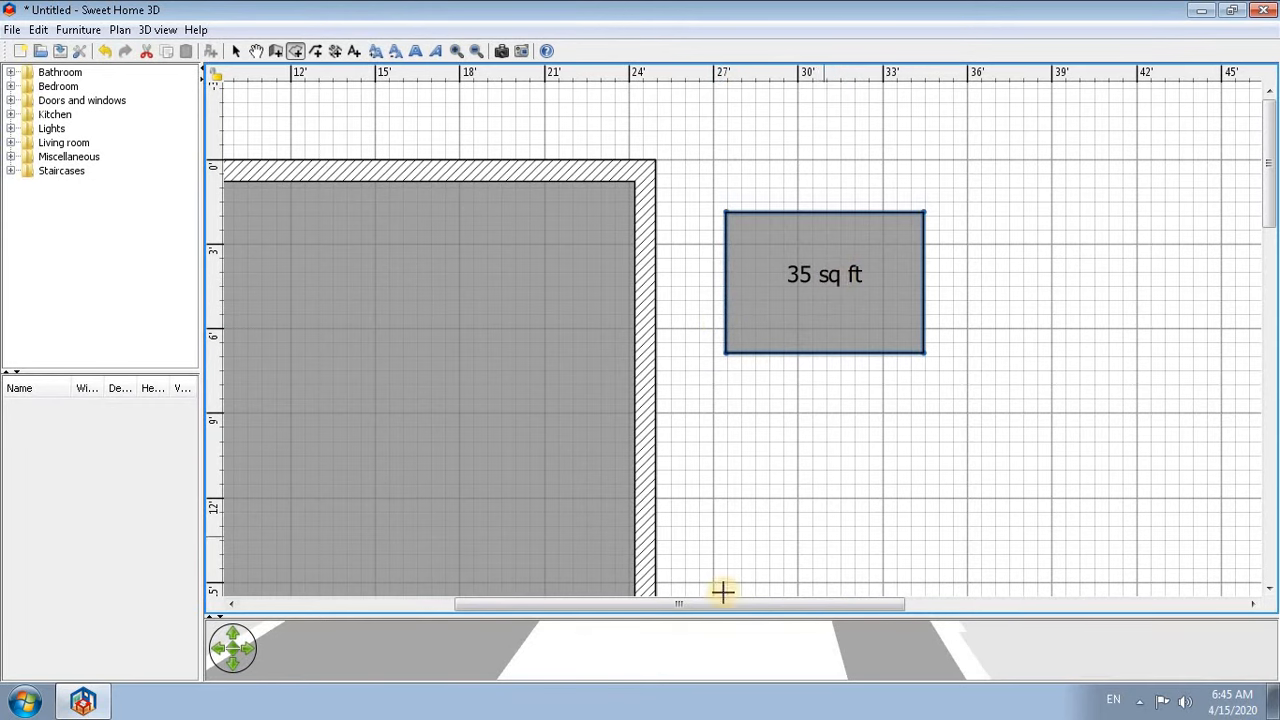
- Move the 7' by 5' room into the house's upper-right inner corner, flush with the top and right walls
drag(723, 605, 620, 614)
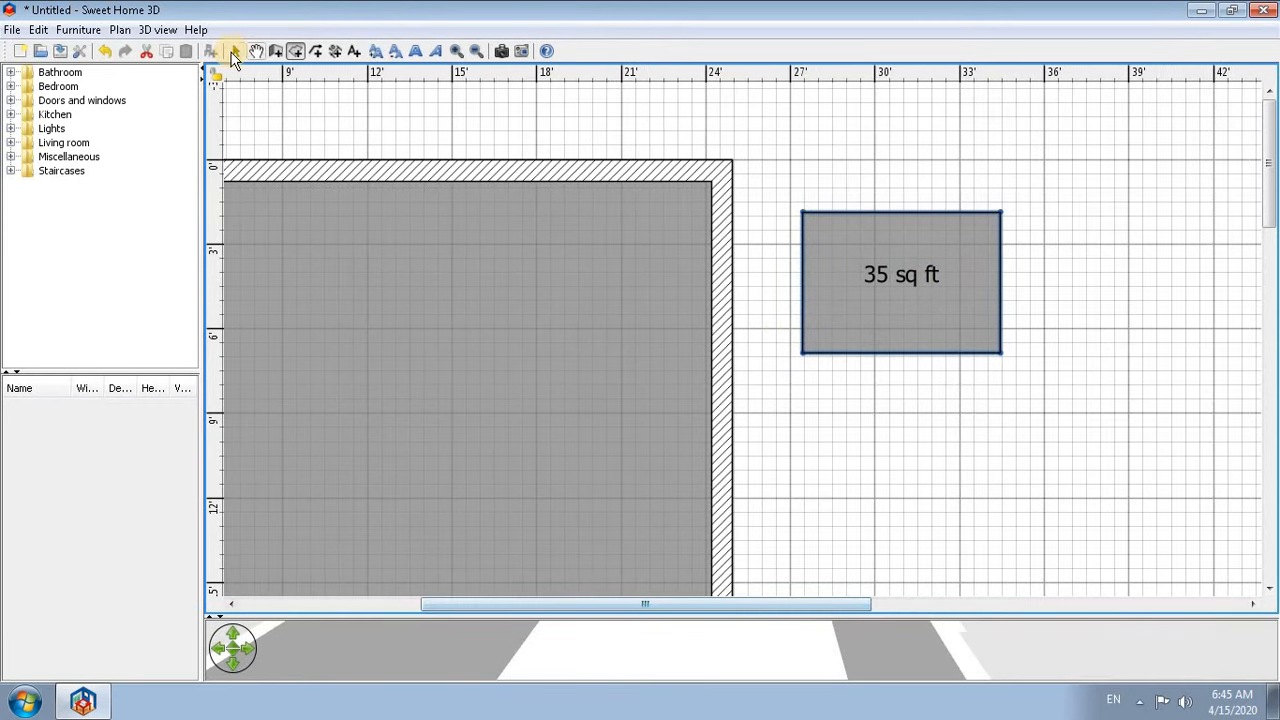
click(235, 51)
drag(917, 277, 627, 253)
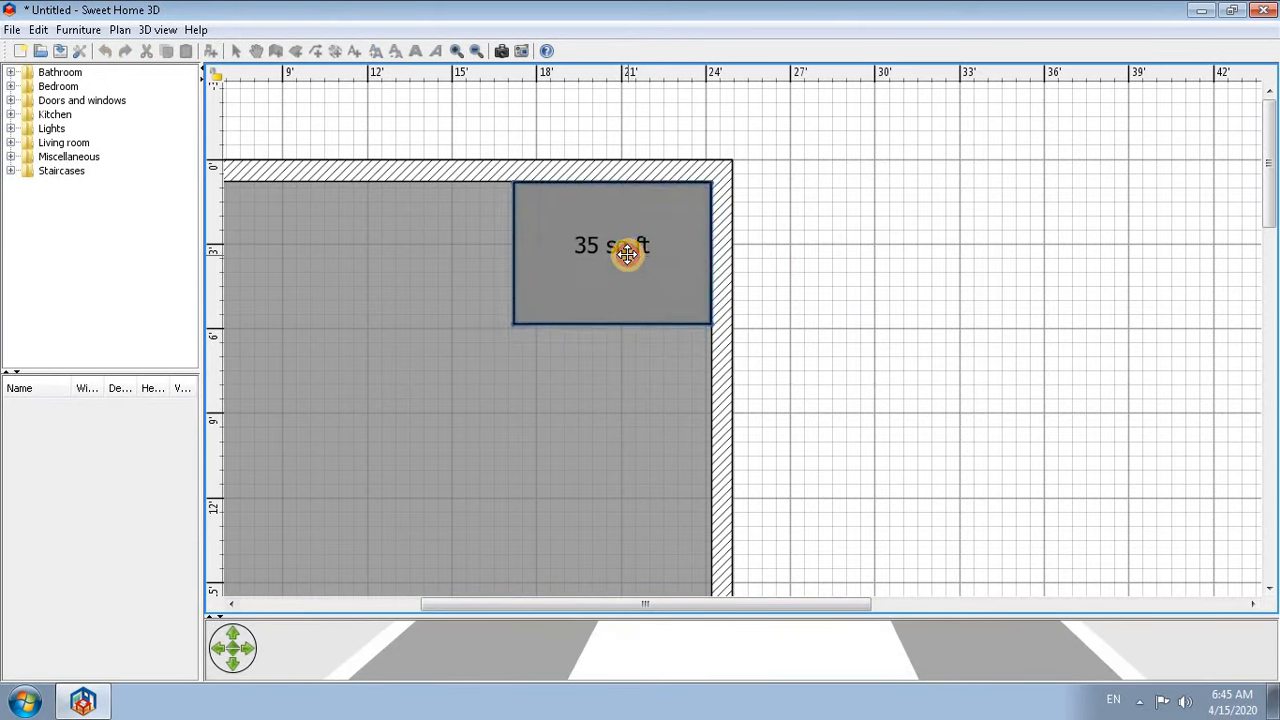
- Duplicate the small room and place the copy in the house's upper-left inner corner, flush with the top and left walls
key(ctrl+c)
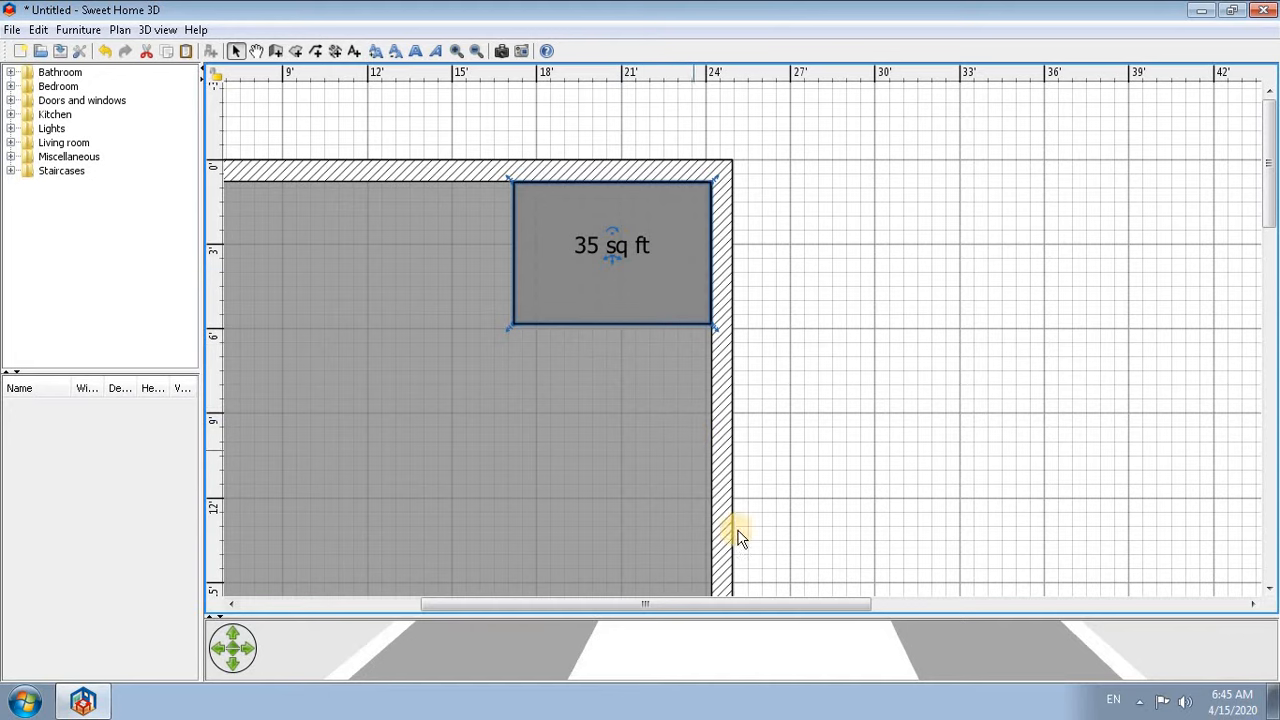
key(ctrl+v)
drag(713, 603, 533, 603)
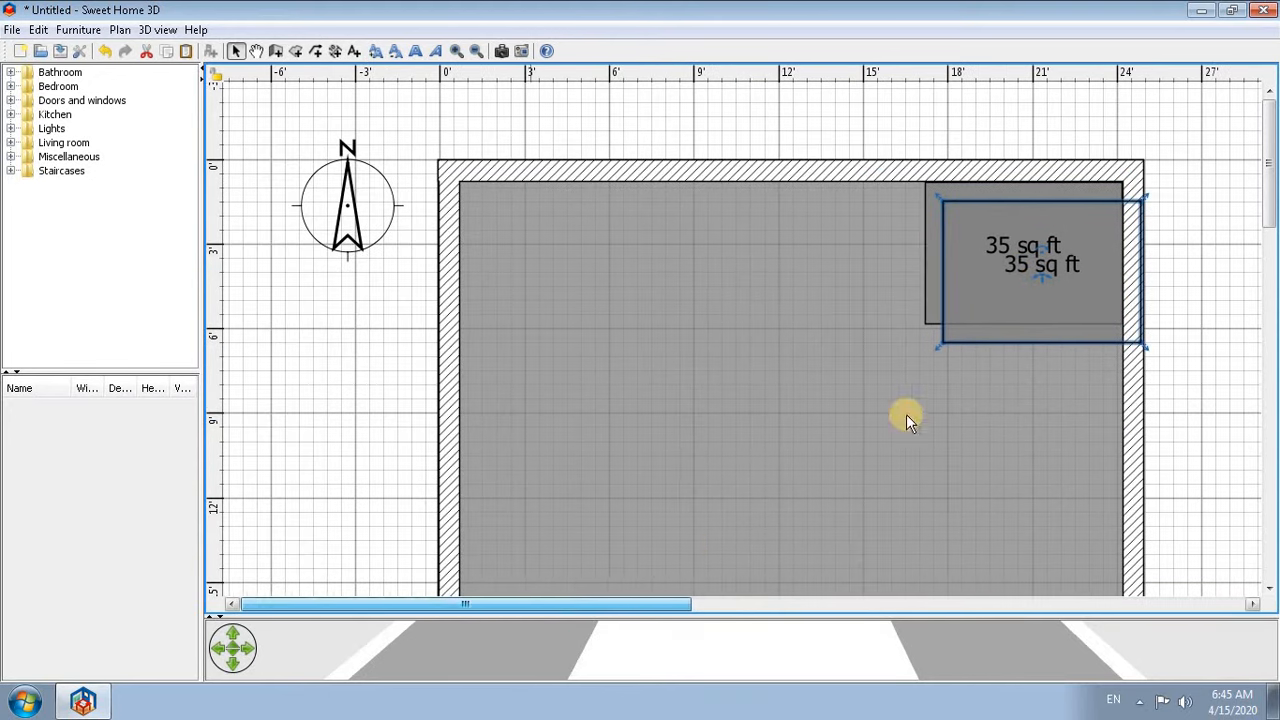
drag(1040, 272, 611, 253)
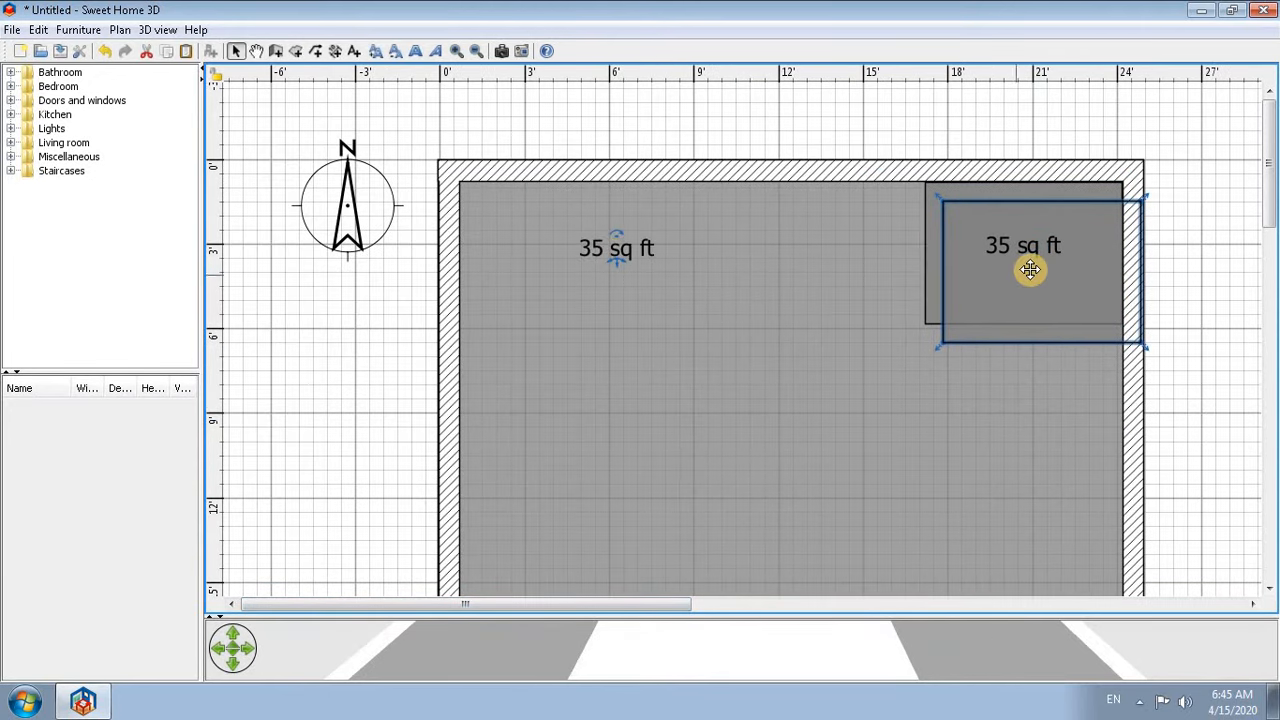
key(ctrl+z)
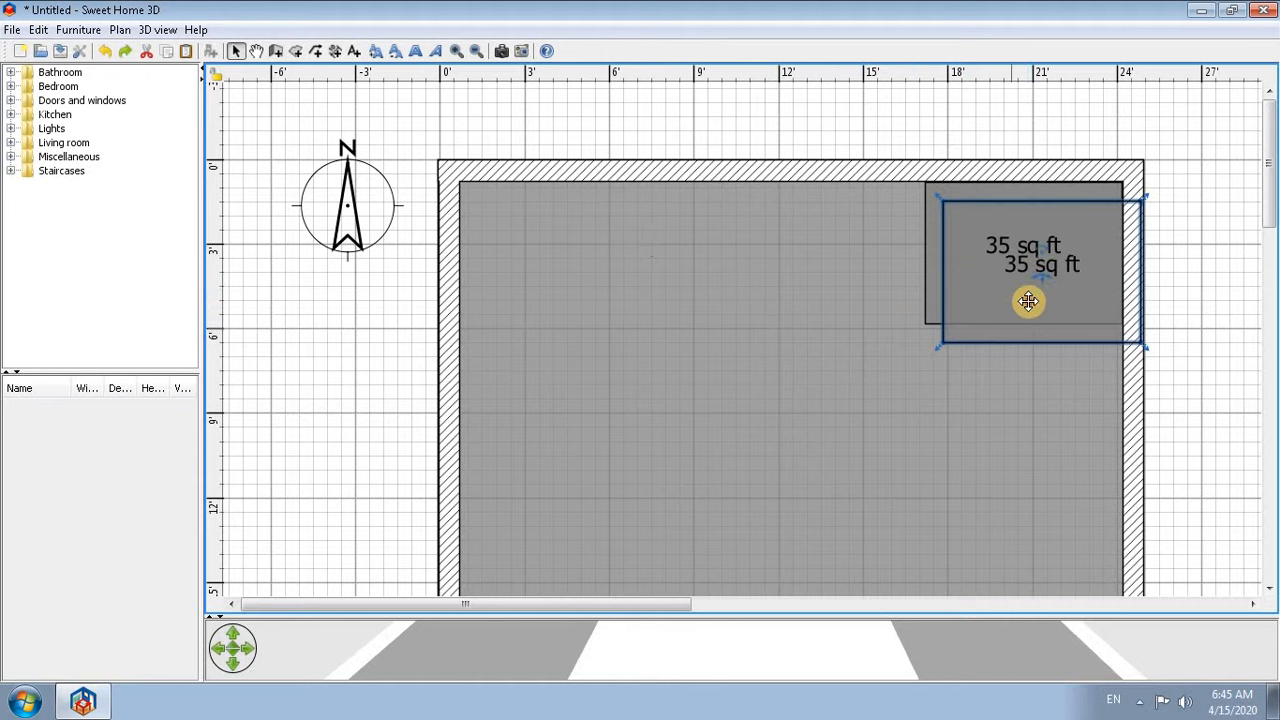
drag(1020, 303, 548, 283)
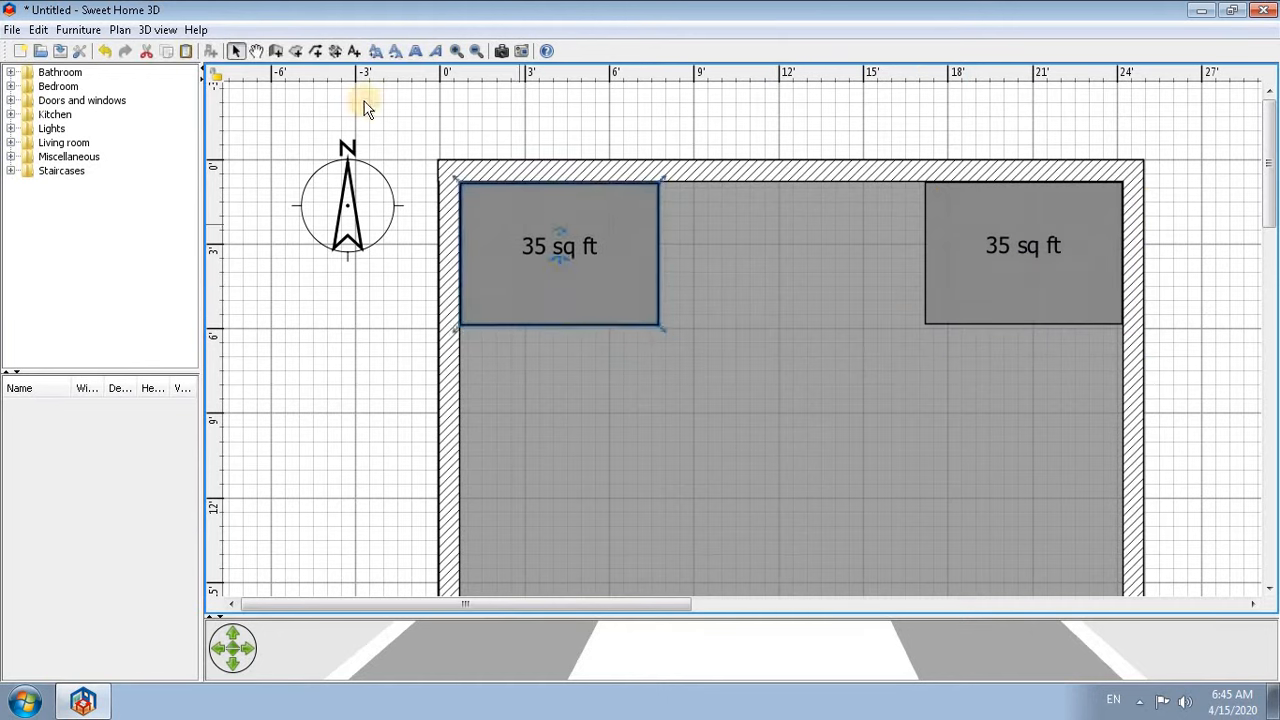
- Draw 9-inch walls along the upper-left room's right side and underneath it to the left outer wall
click(276, 51)
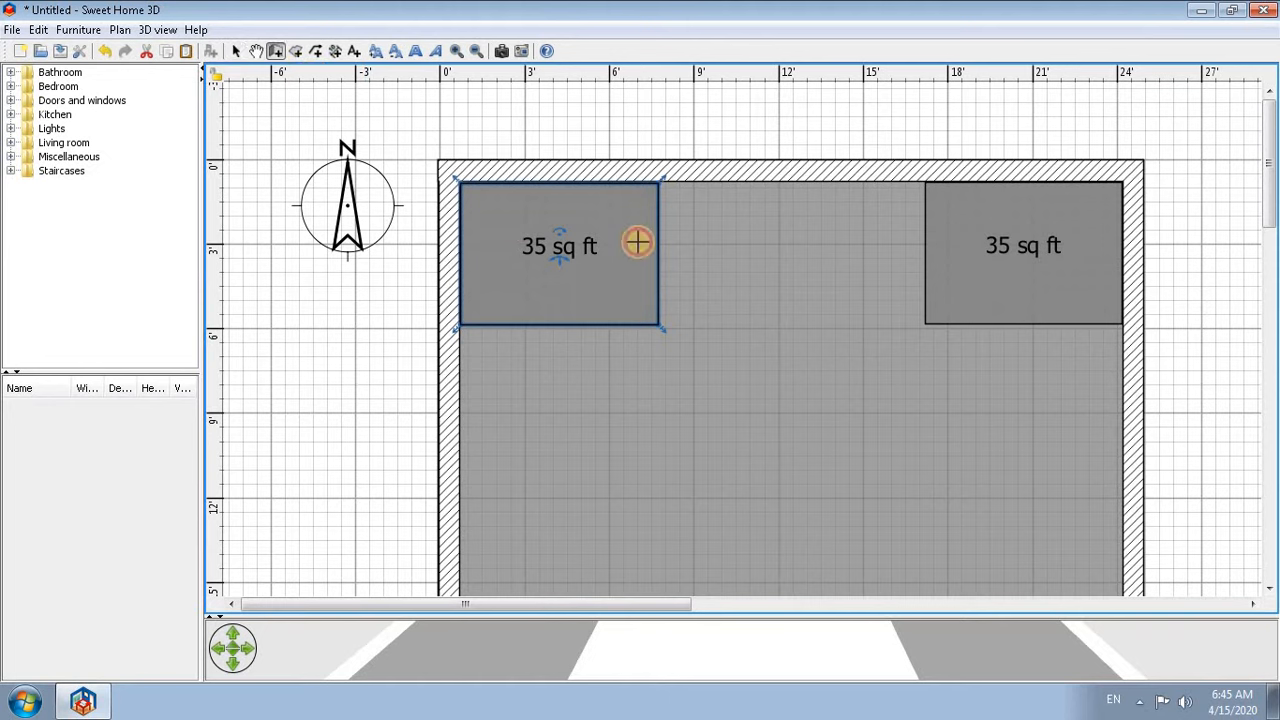
click(668, 179)
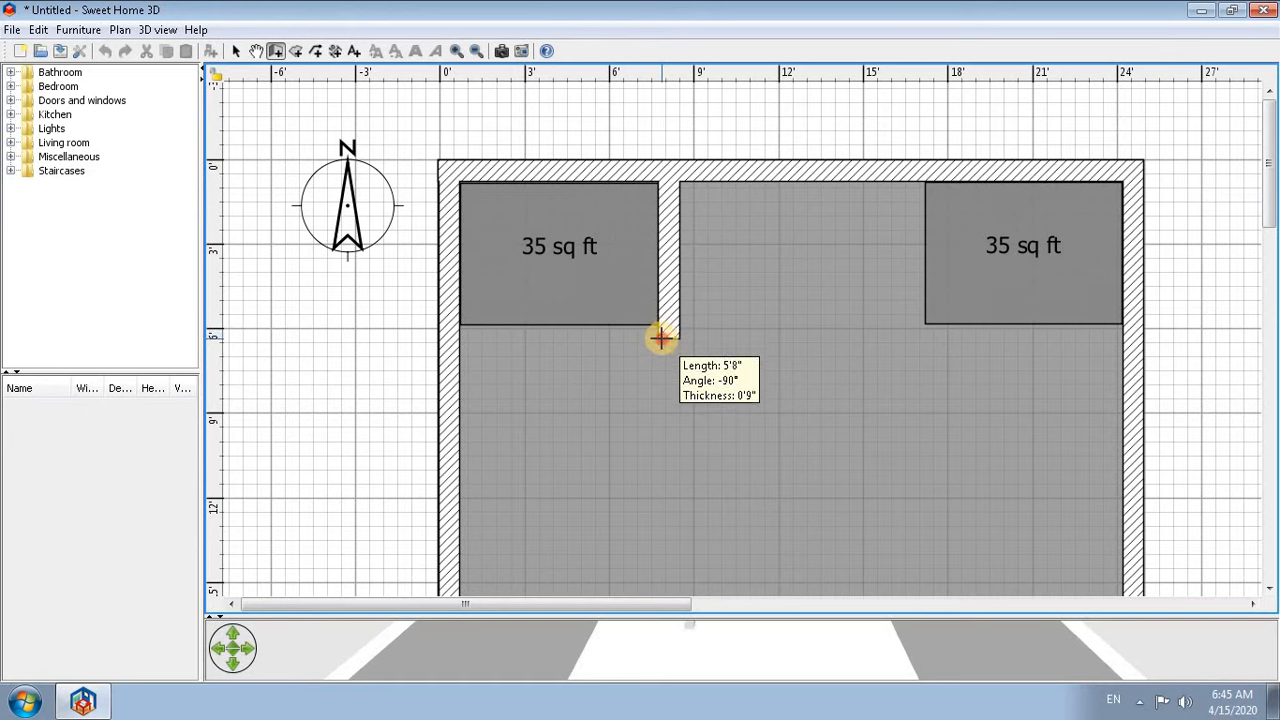
click(666, 335)
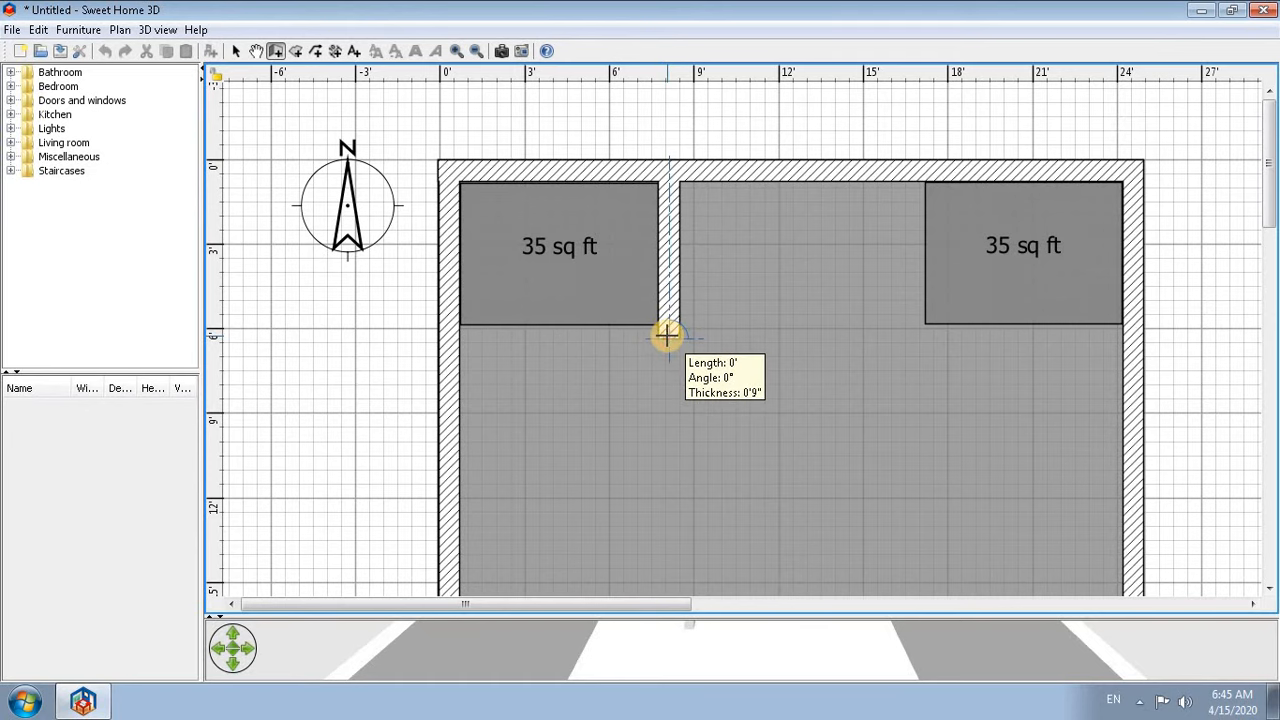
click(449, 337)
- Draw a horizontal wall from the upper-left room's lower-right corner to the right outer wall, and a vertical wall along the upper-right room's left side
click(663, 340)
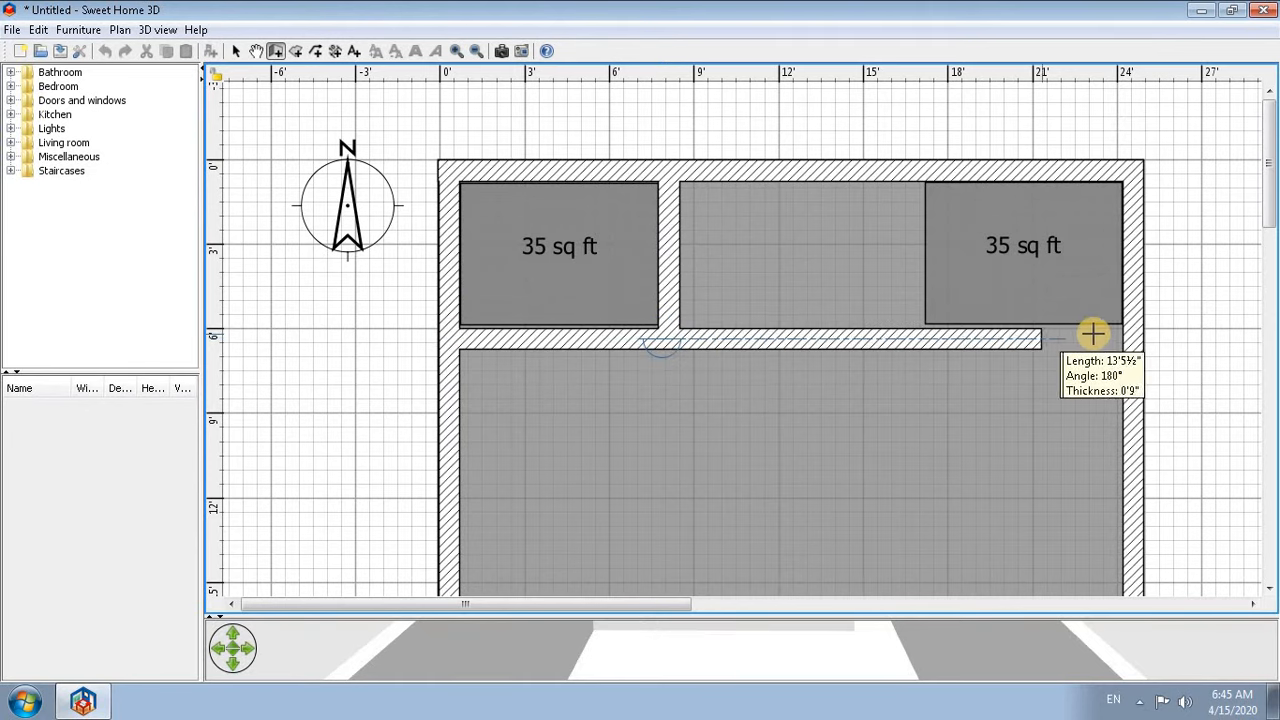
click(1128, 338)
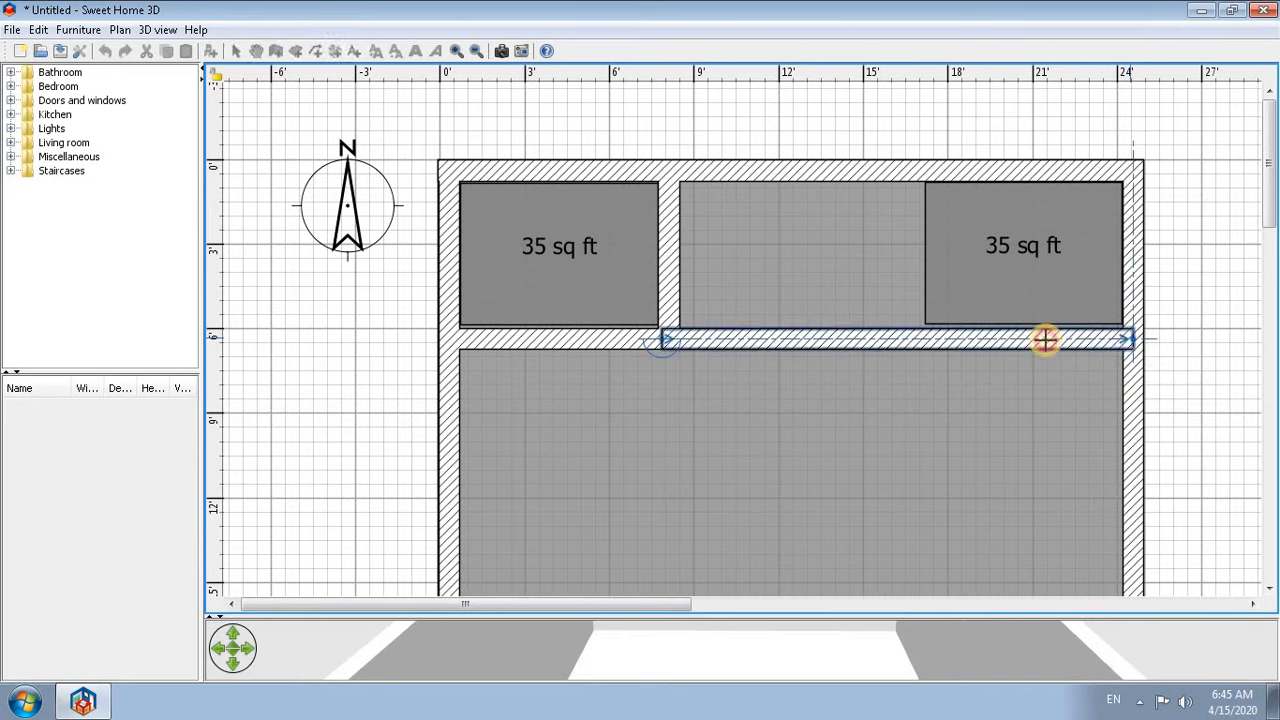
click(915, 337)
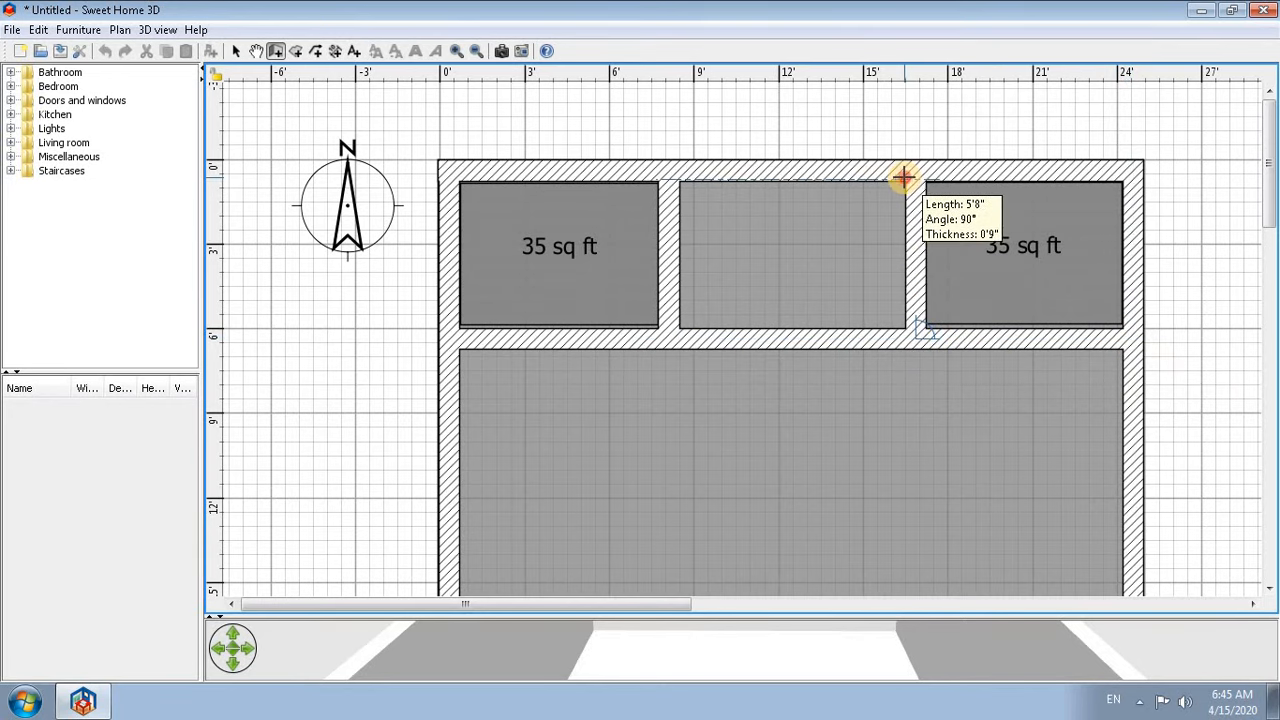
click(910, 178)
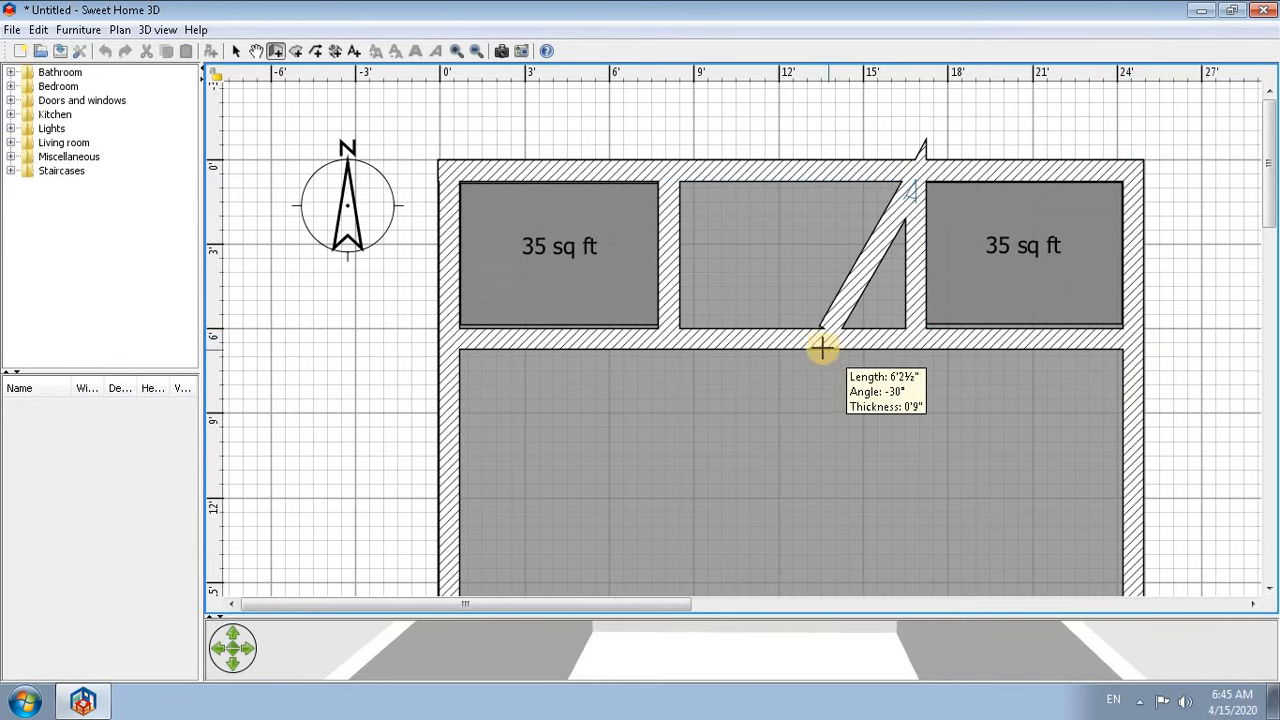
key(Escape)
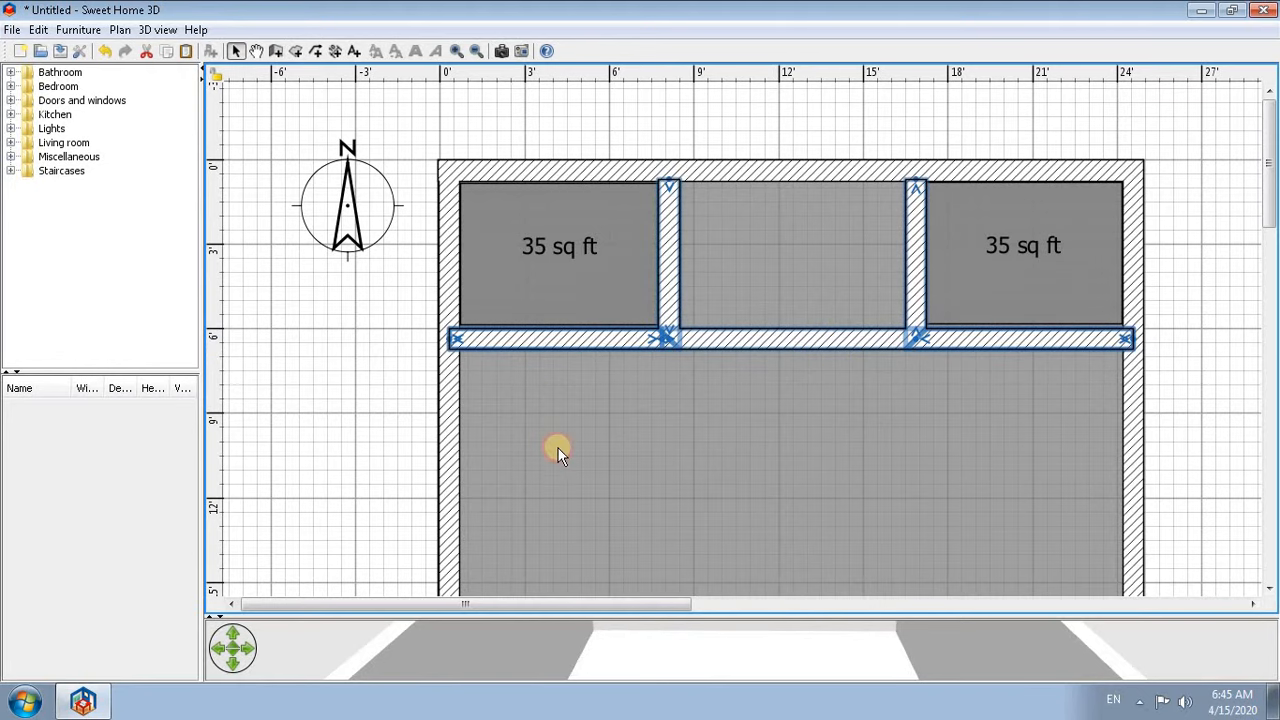
- Move the horizontal wall under the upper-left room up flush with that room's bottom edge
click(456, 51)
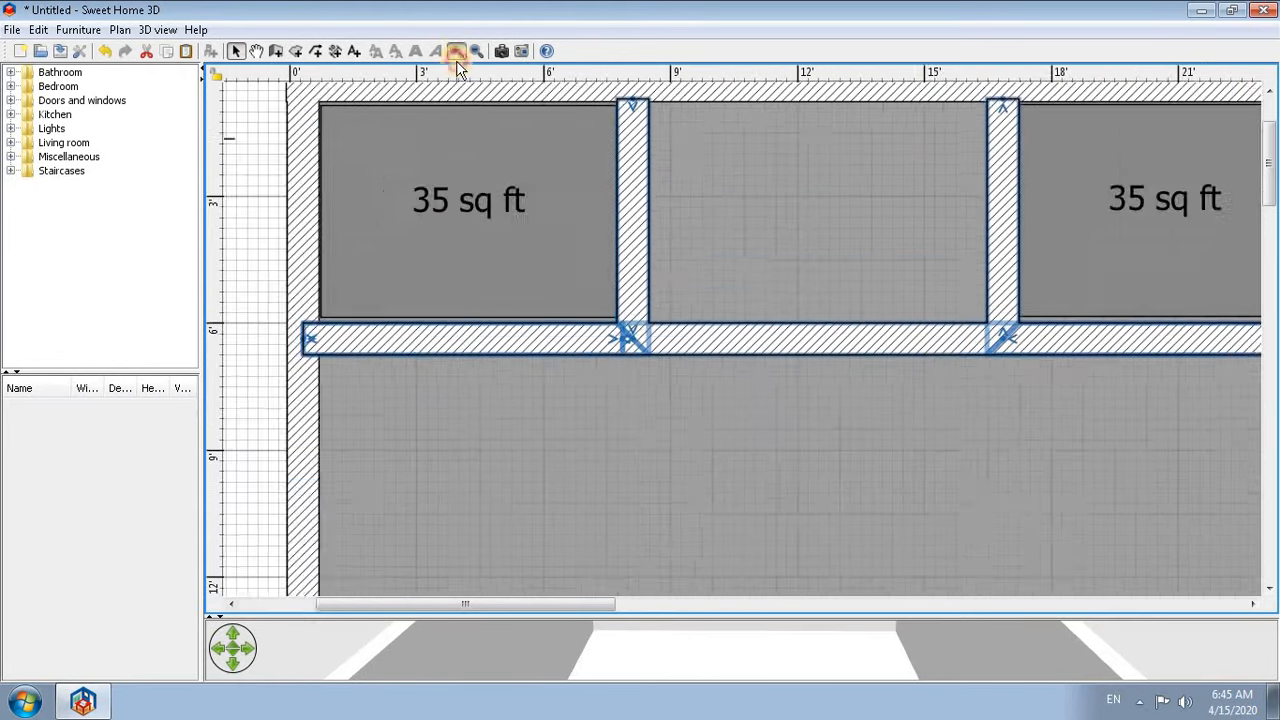
click(456, 51)
drag(491, 611, 415, 604)
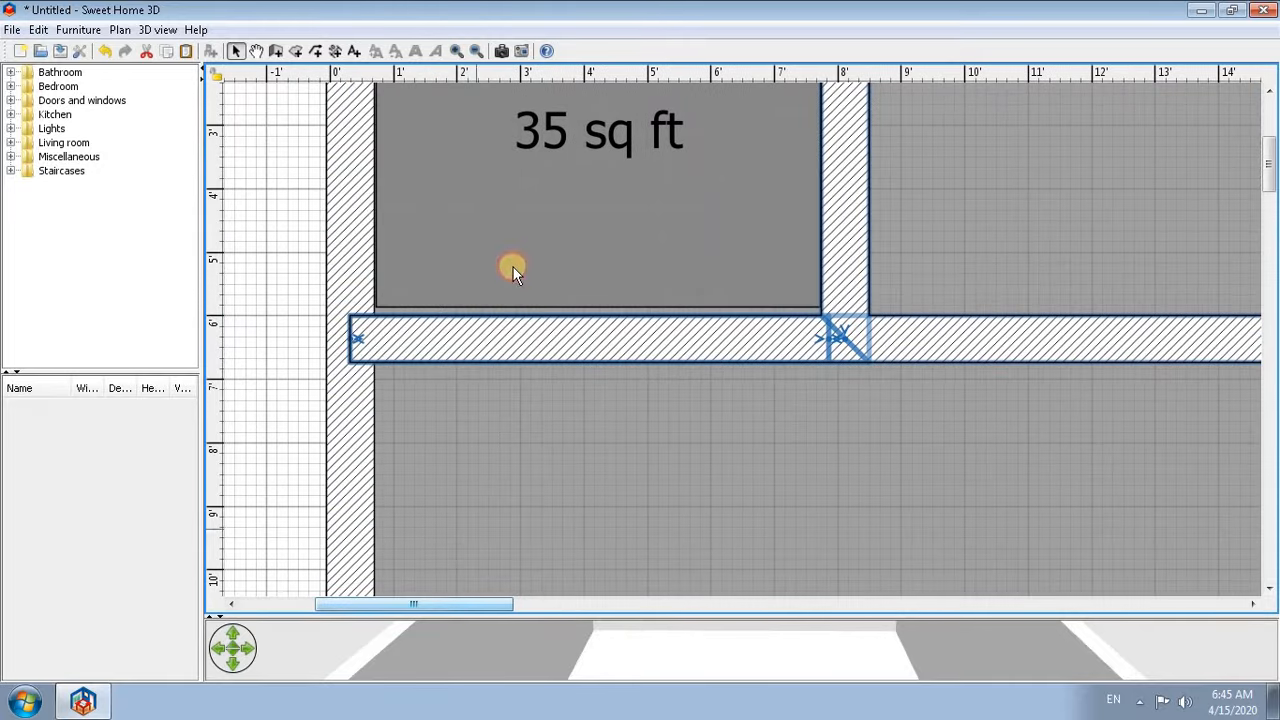
click(511, 266)
click(535, 337)
drag(535, 337, 560, 329)
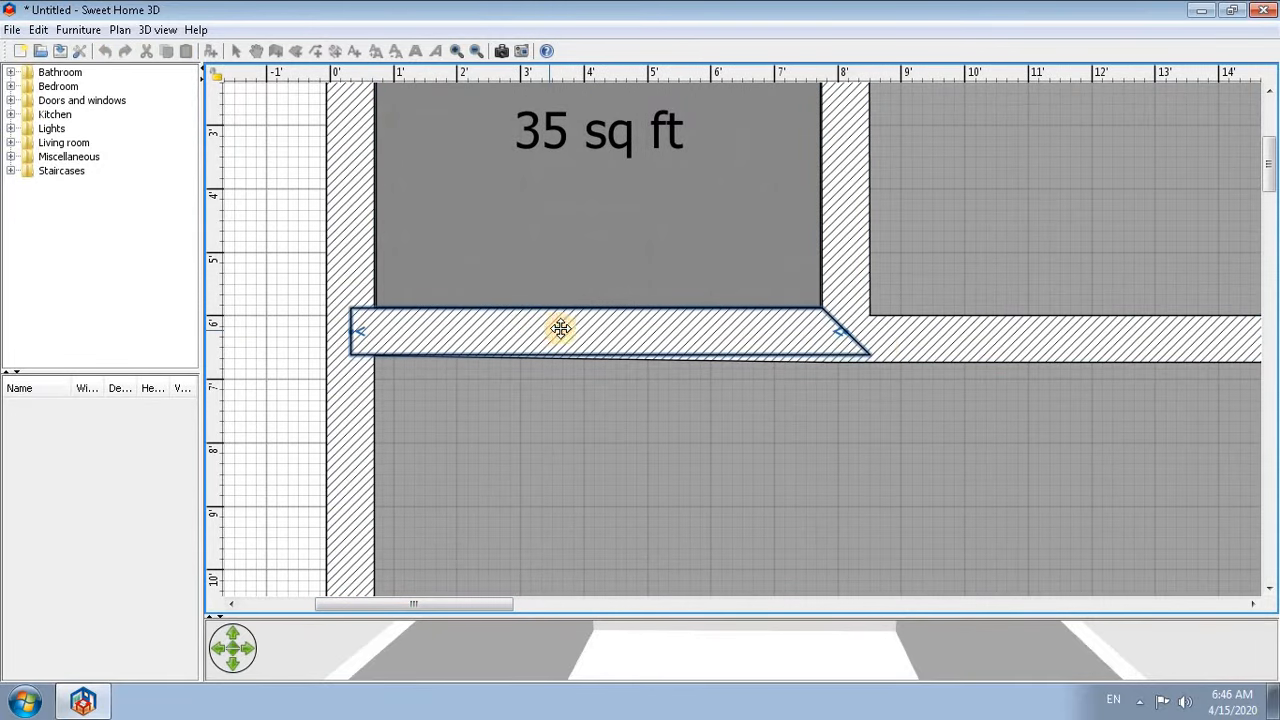
- Move the longer horizontal wall up until it sits flush with the upper-right room's bottom edge
click(897, 343)
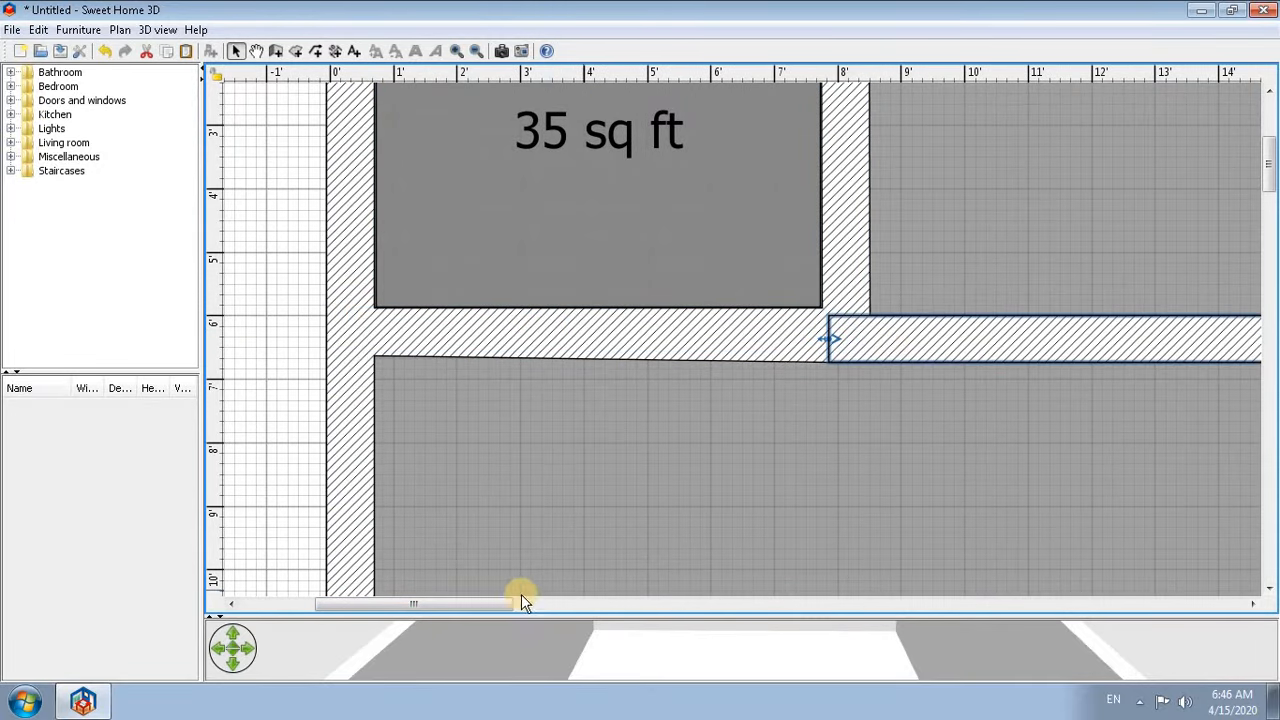
drag(521, 598, 706, 605)
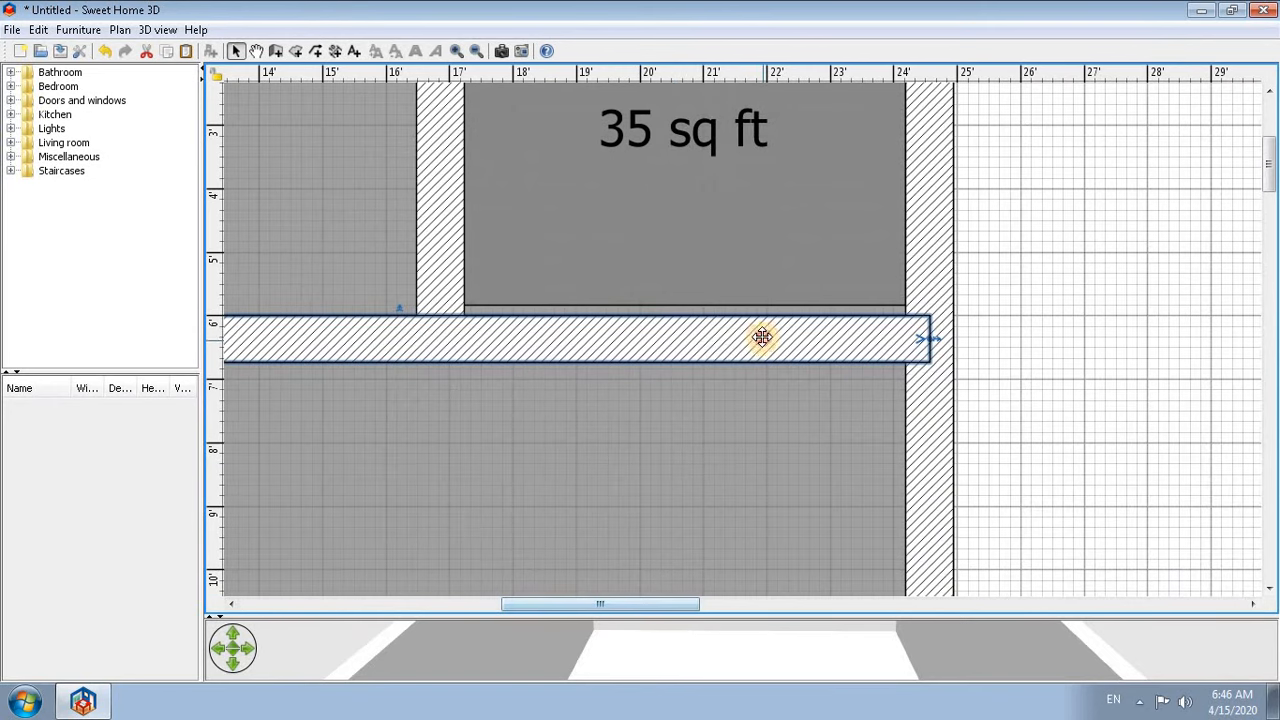
drag(762, 337, 763, 331)
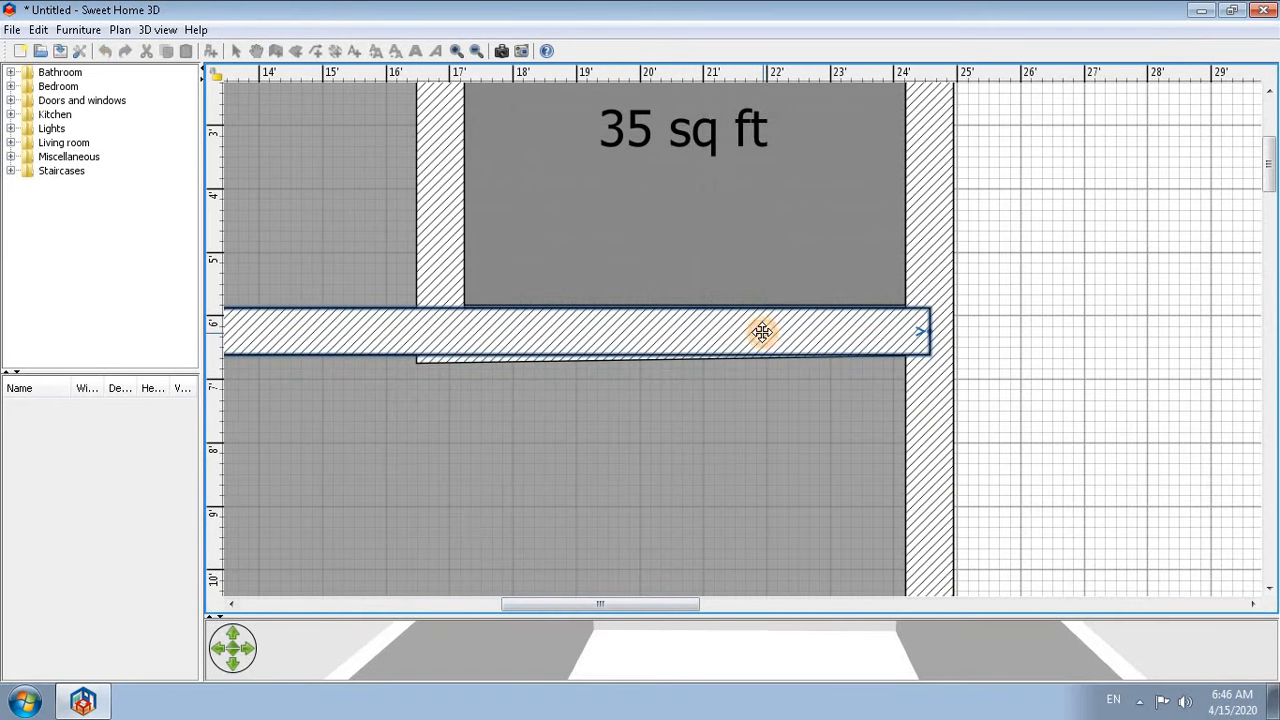
click(441, 249)
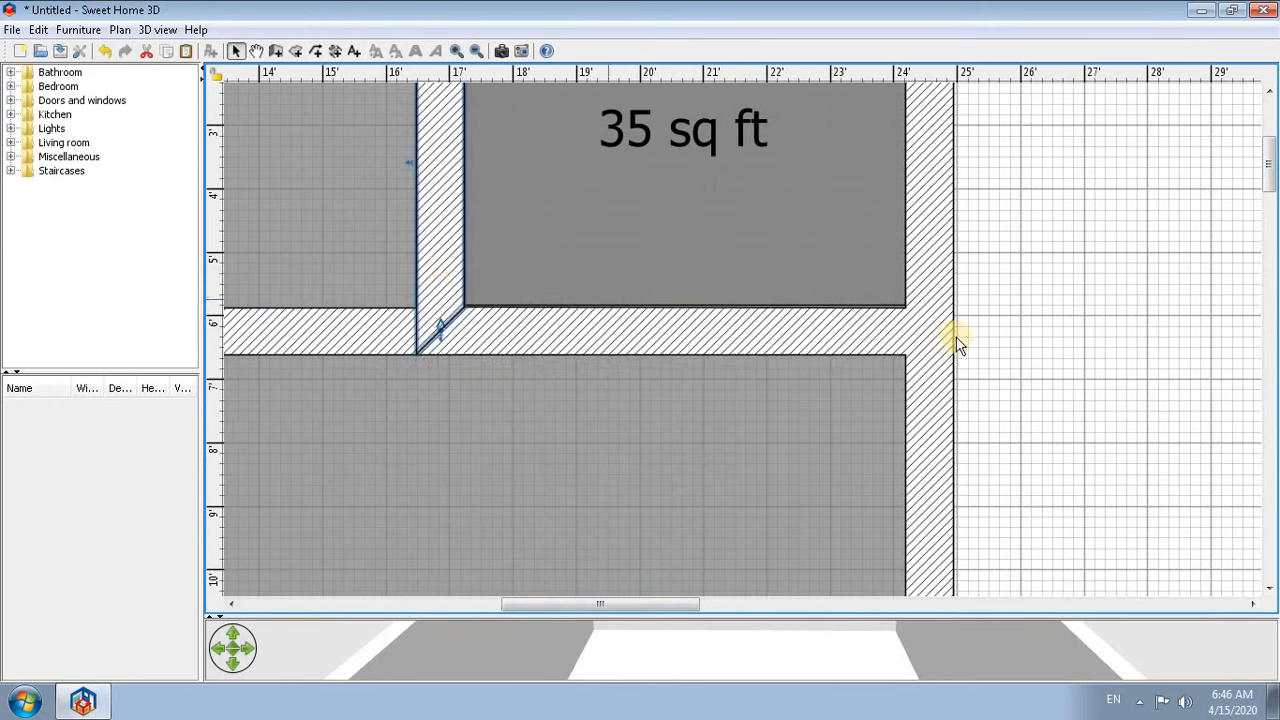
click(1029, 330)
click(850, 334)
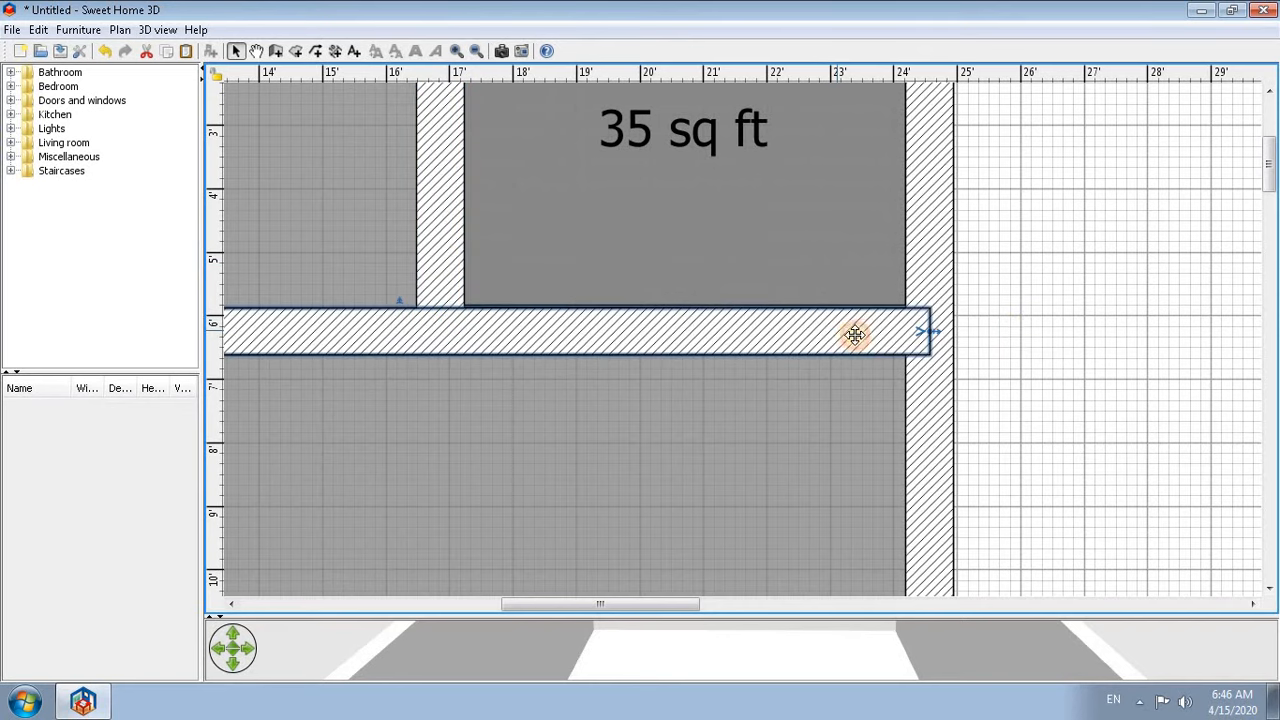
click(1050, 315)
click(709, 336)
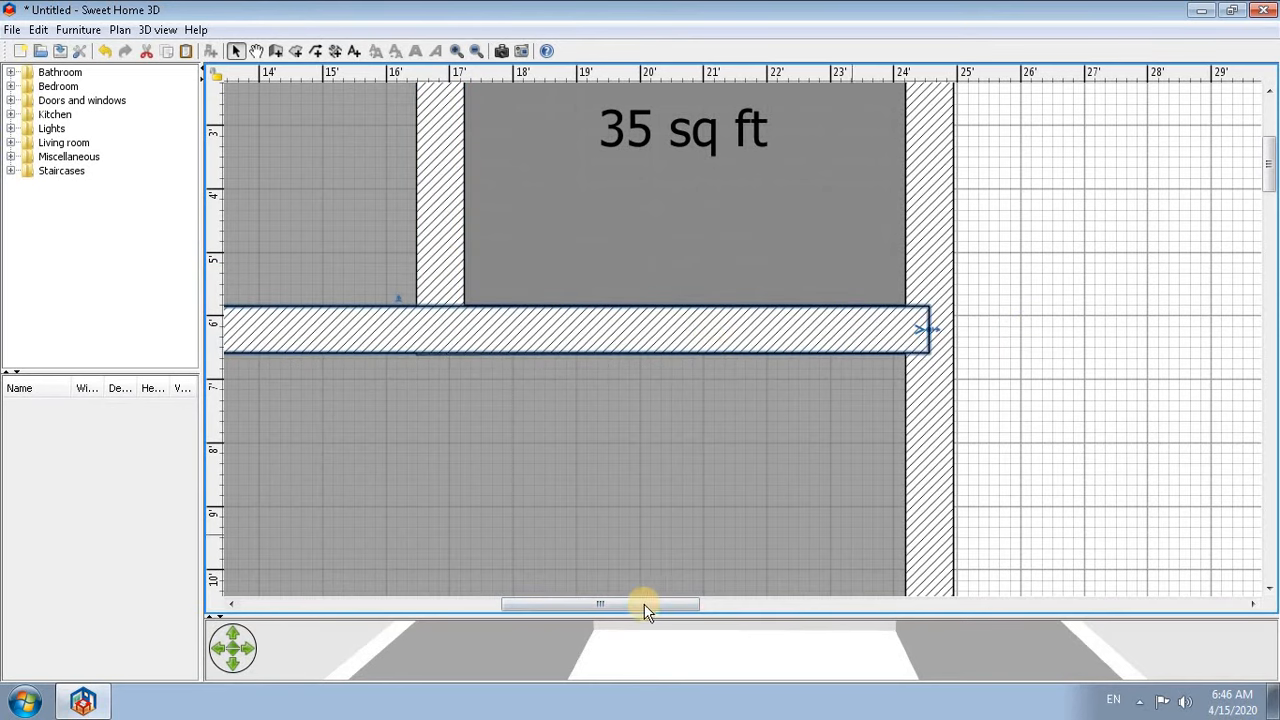
- Align the horizontal wall under the upper-left room with the adjoining longer wall and clear the wall selection
drag(557, 612, 380, 360)
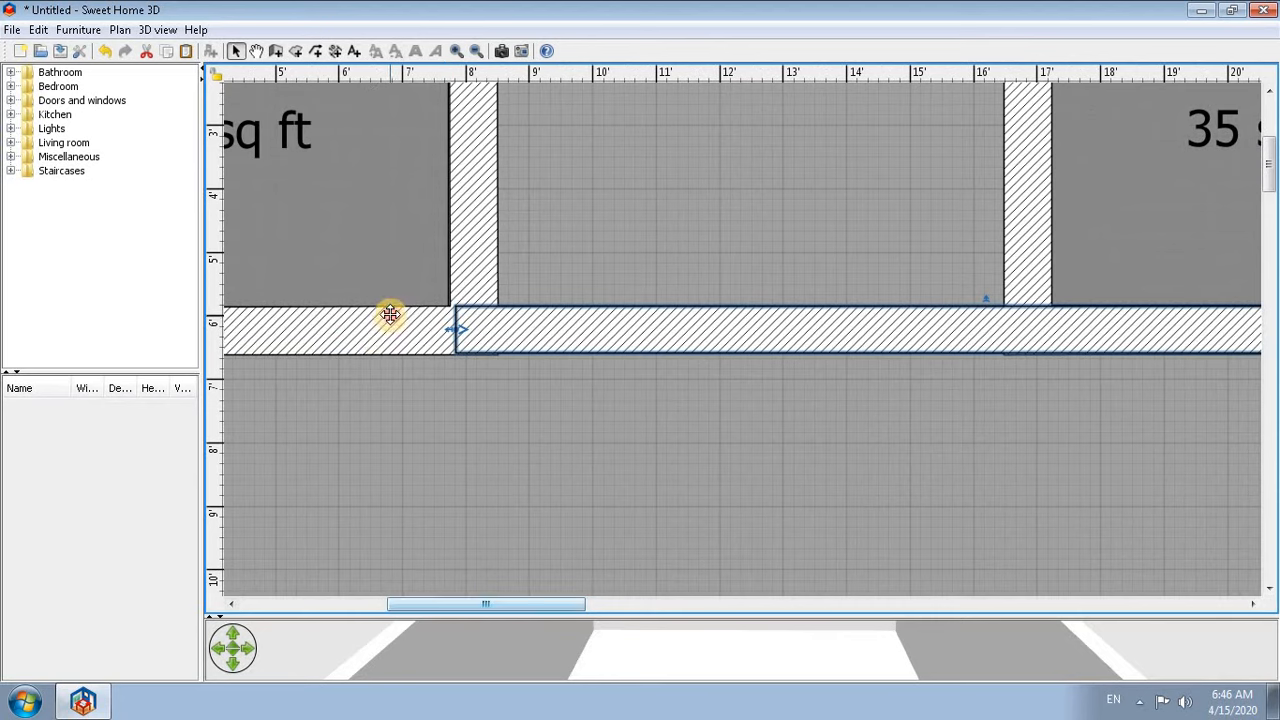
click(378, 336)
click(625, 500)
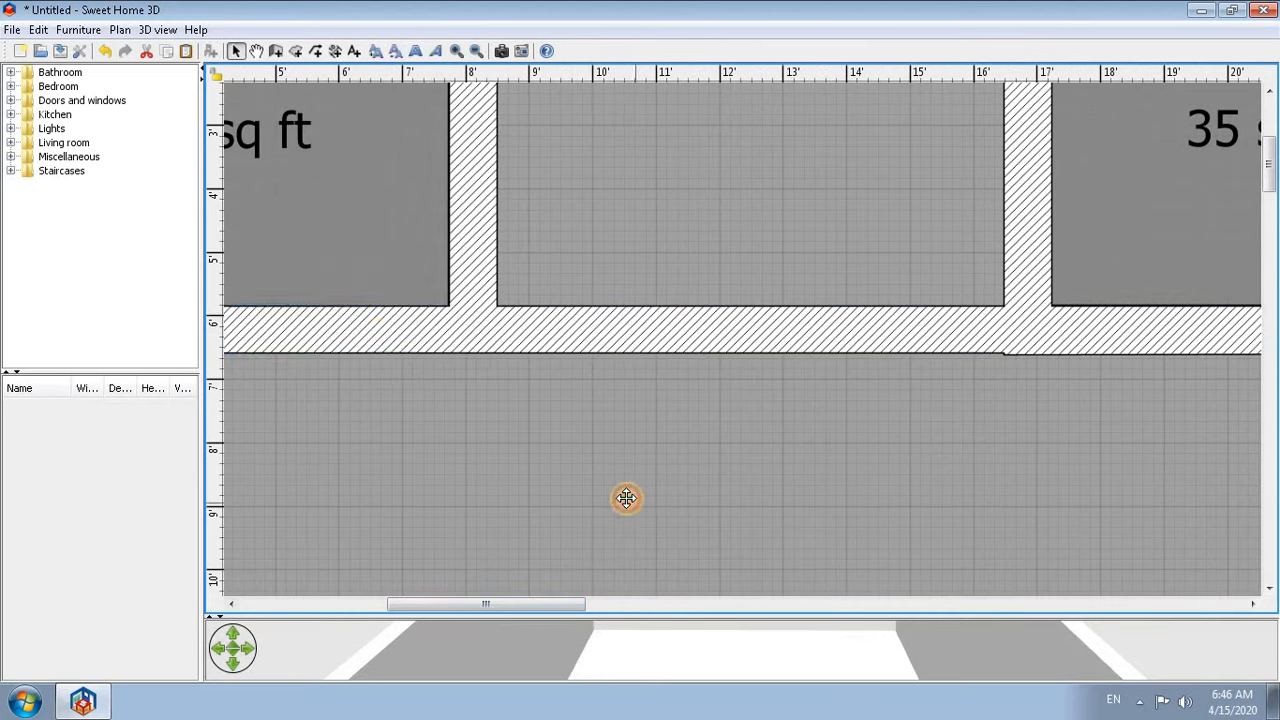
click(1049, 338)
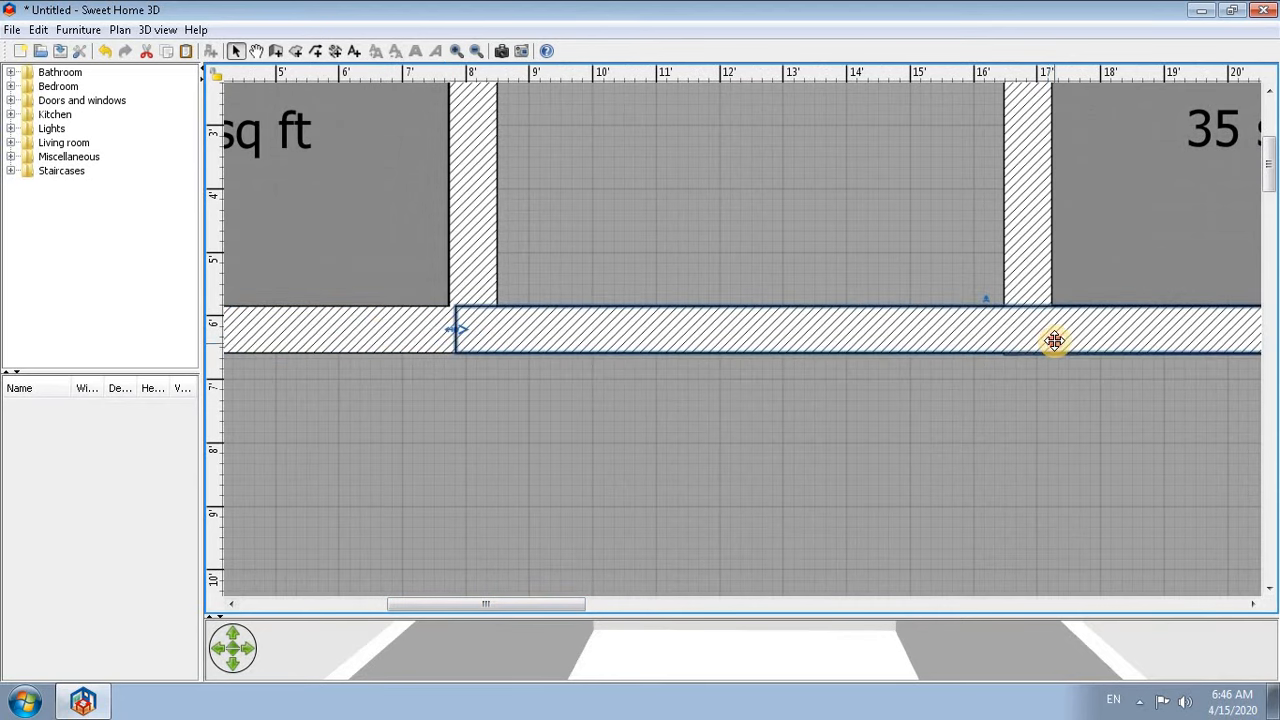
click(843, 360)
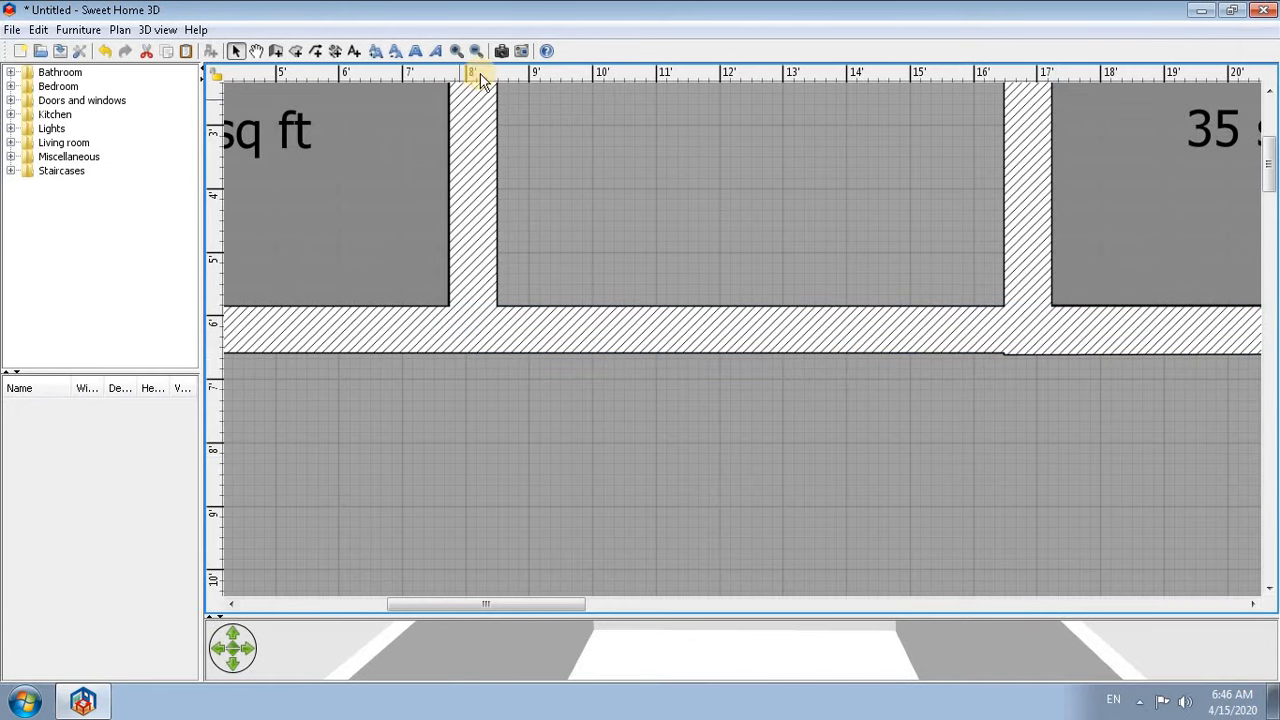
- Examine the walls around the upper middle room and their alignment with the wall below it
click(476, 51)
click(476, 51)
click(476, 51)
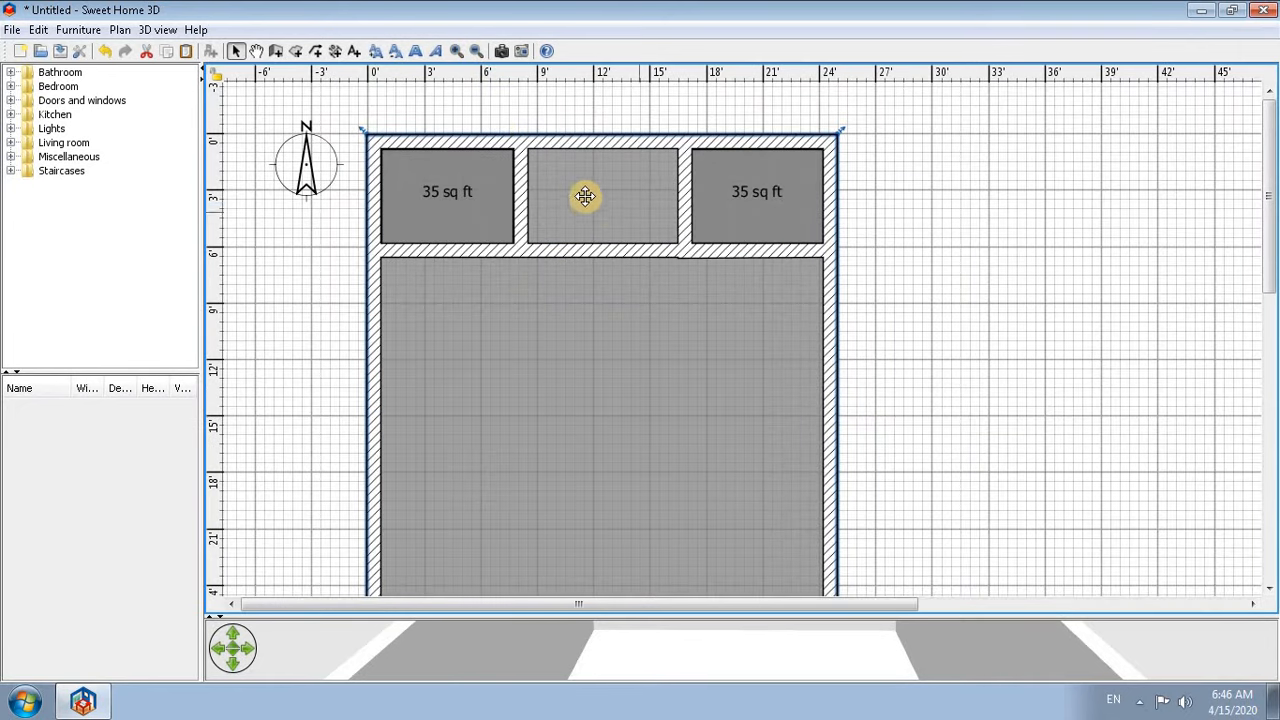
click(455, 51)
click(455, 51)
click(455, 51)
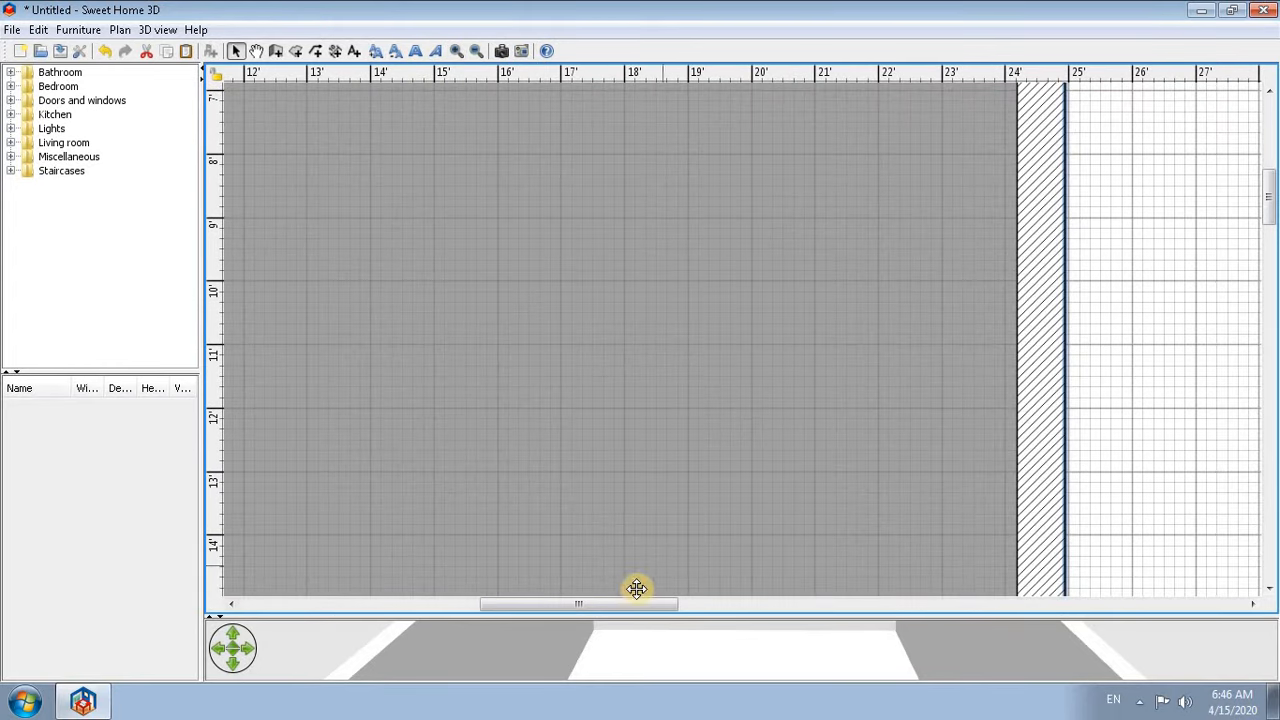
drag(627, 613, 524, 625)
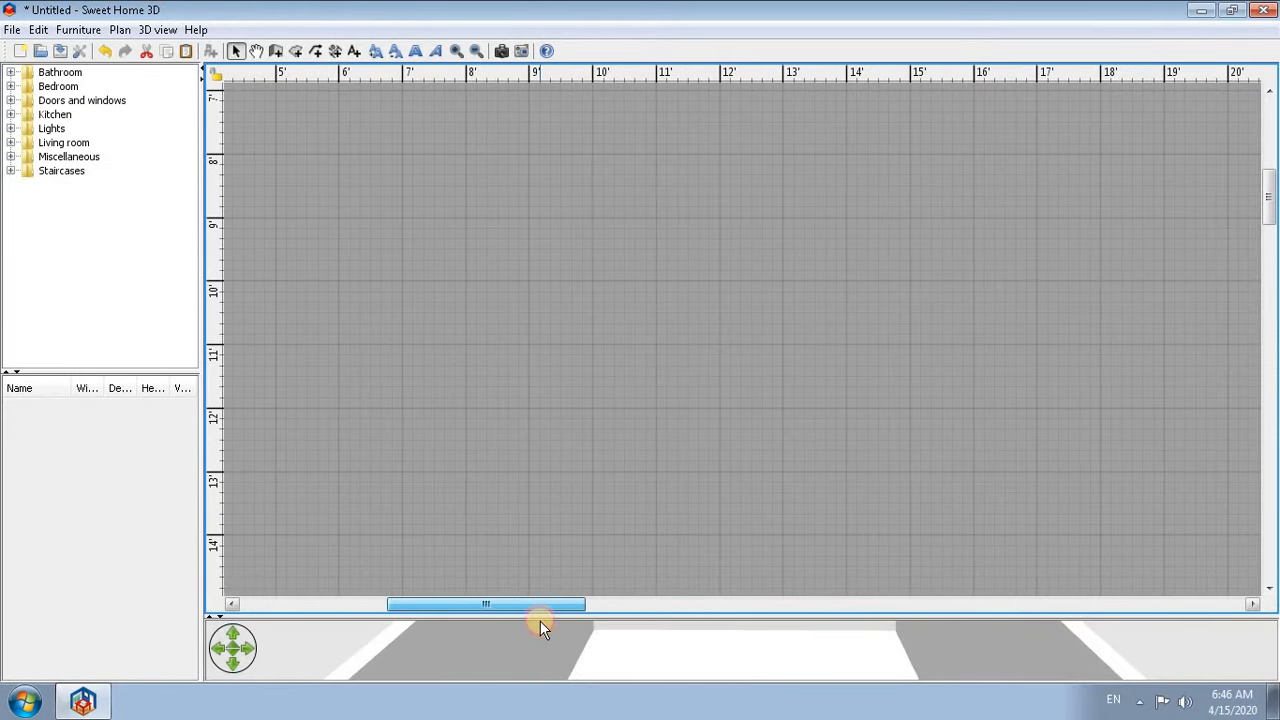
drag(540, 621, 563, 621)
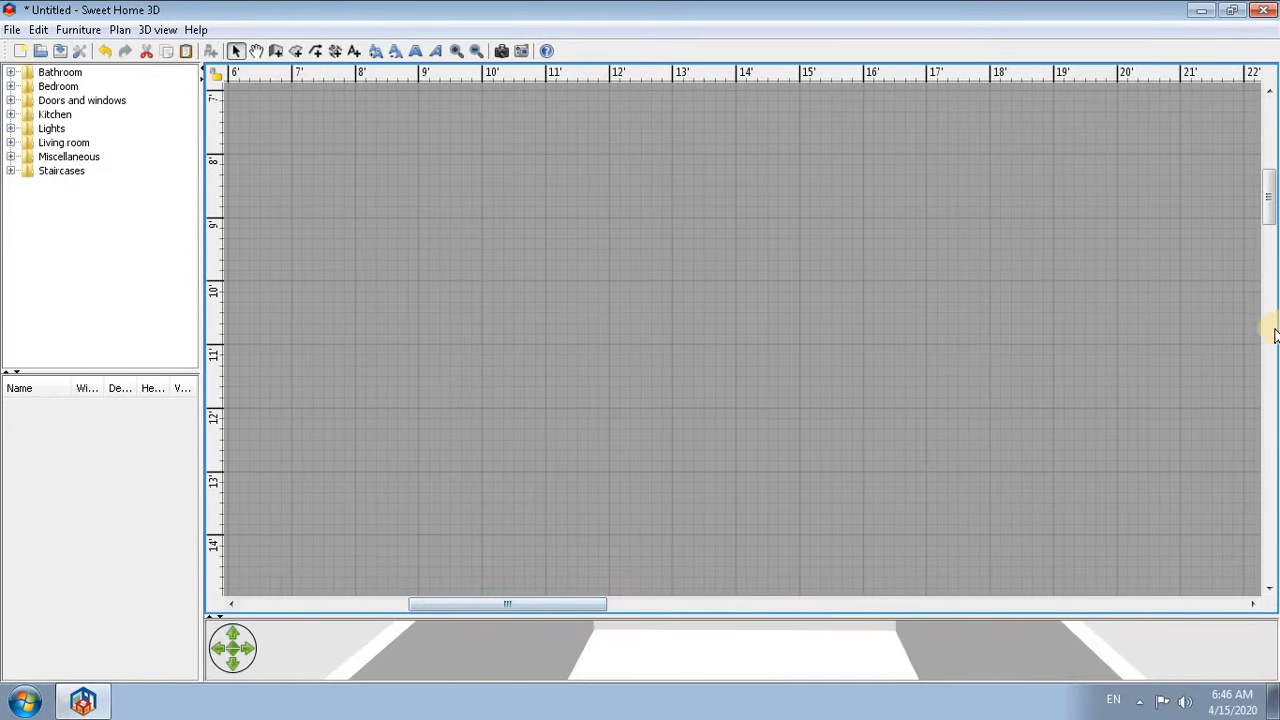
drag(1273, 207, 1271, 147)
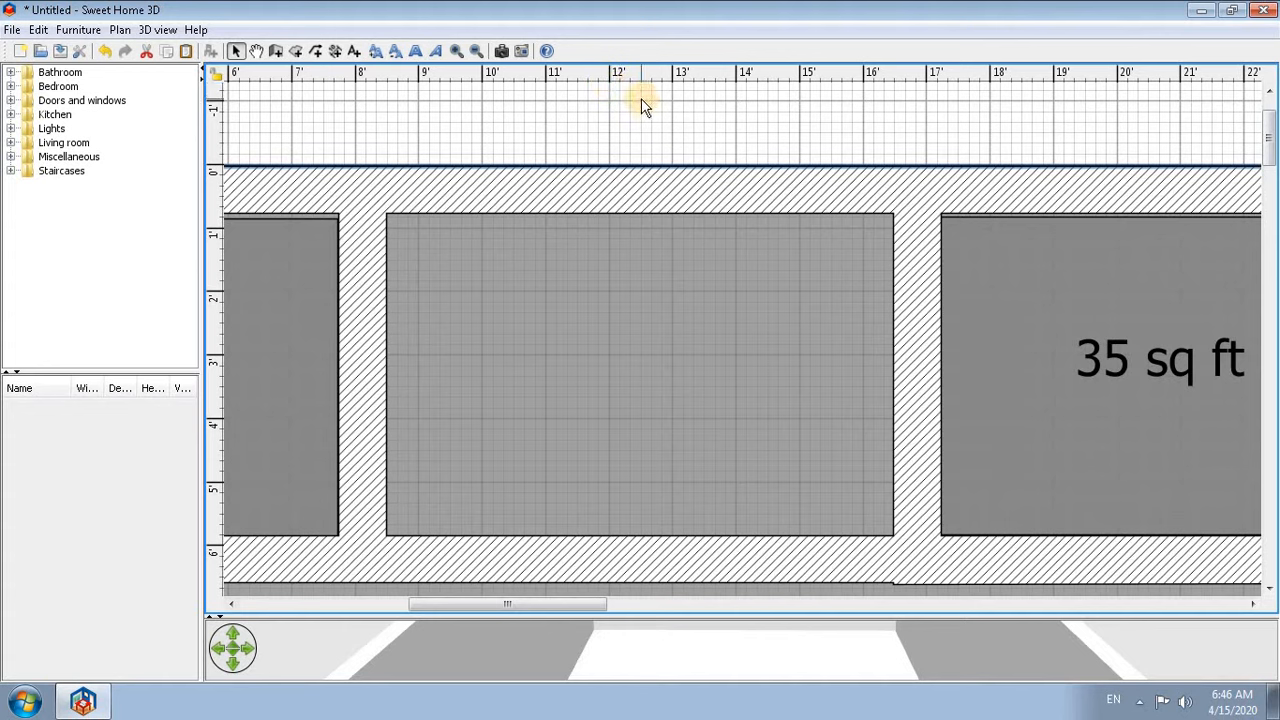
- Draw a 16' vertical wall, 9 inches thick, down from the middle of the horizontal wall beneath the three upper rooms
click(280, 50)
drag(1270, 160, 1273, 187)
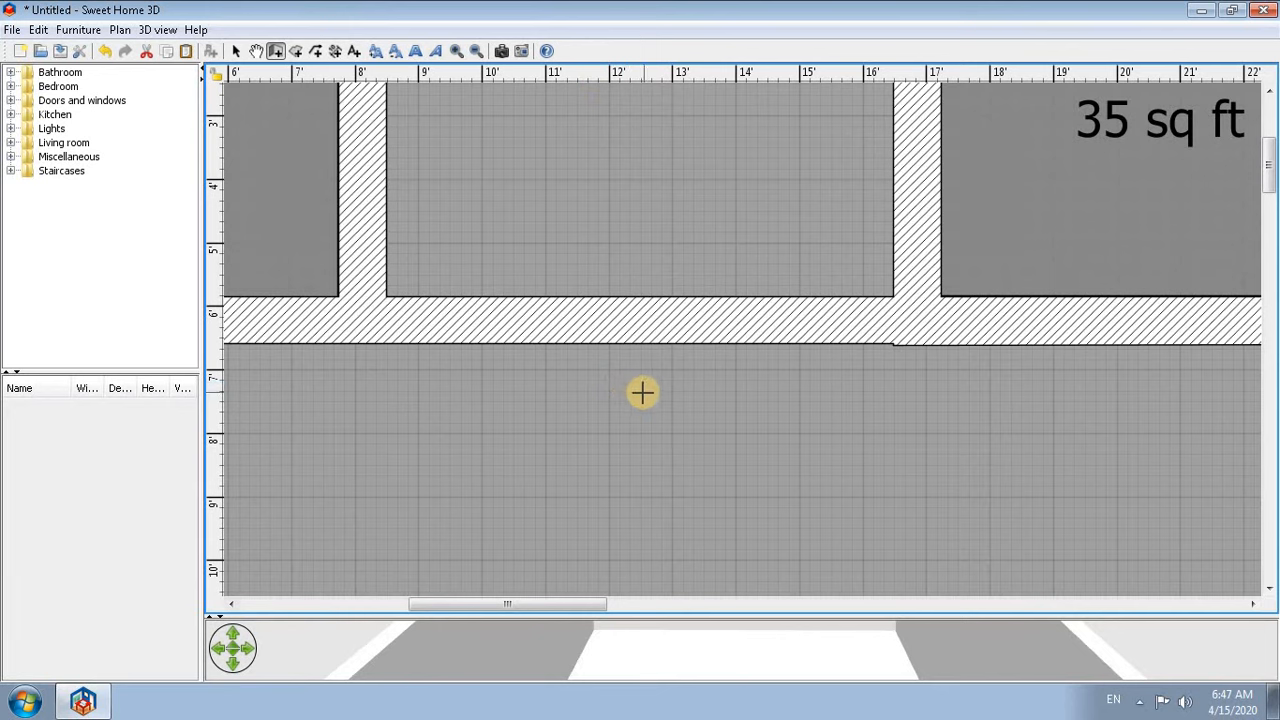
click(640, 320)
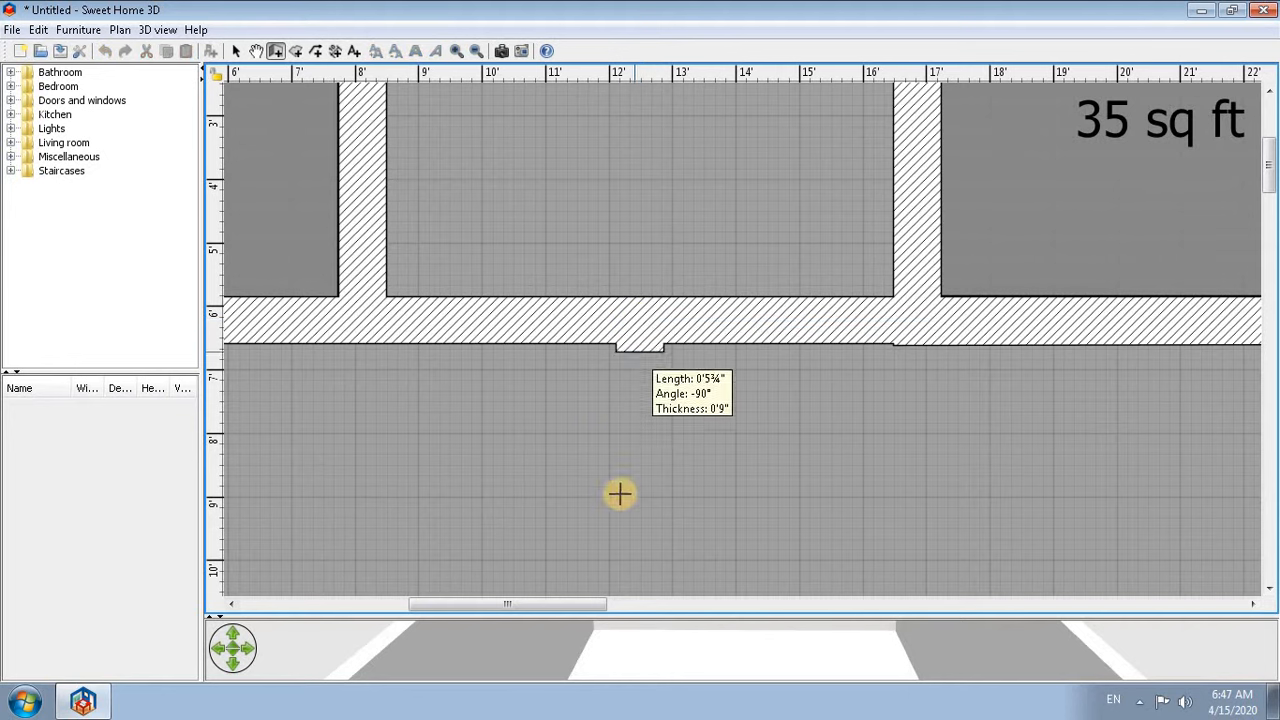
drag(1272, 168, 1271, 290)
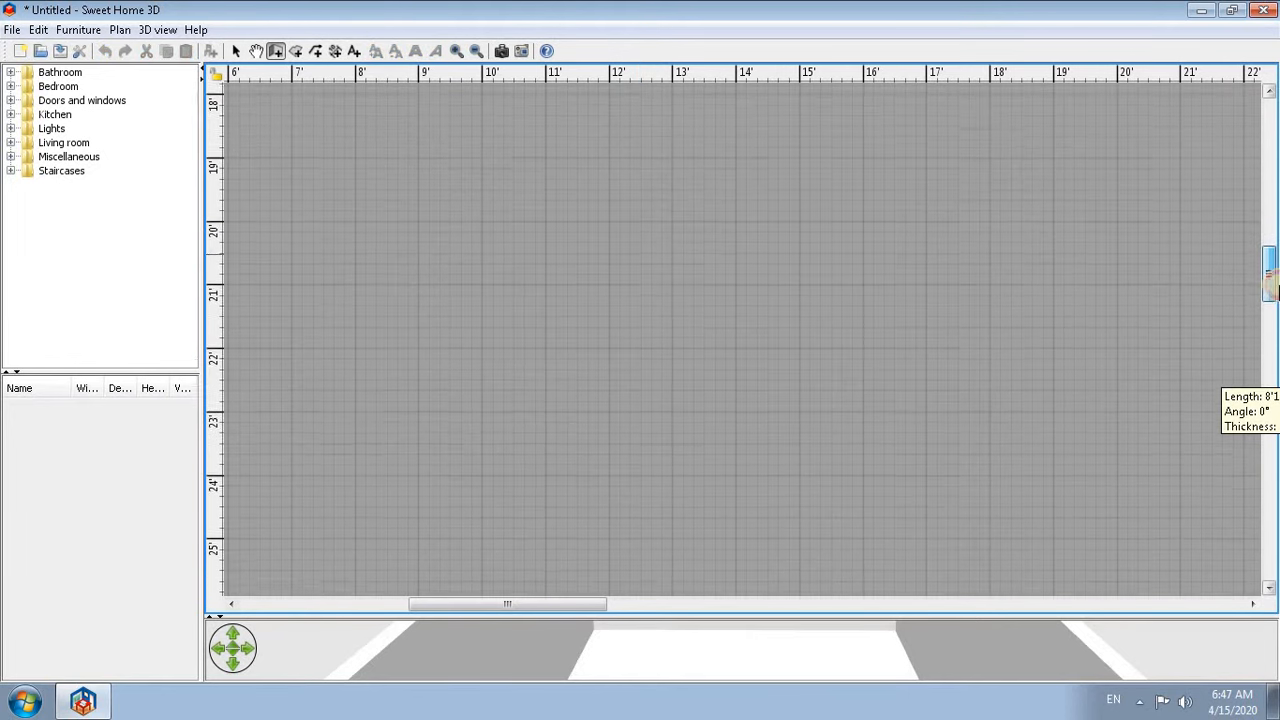
click(475, 49)
click(475, 49)
click(475, 49)
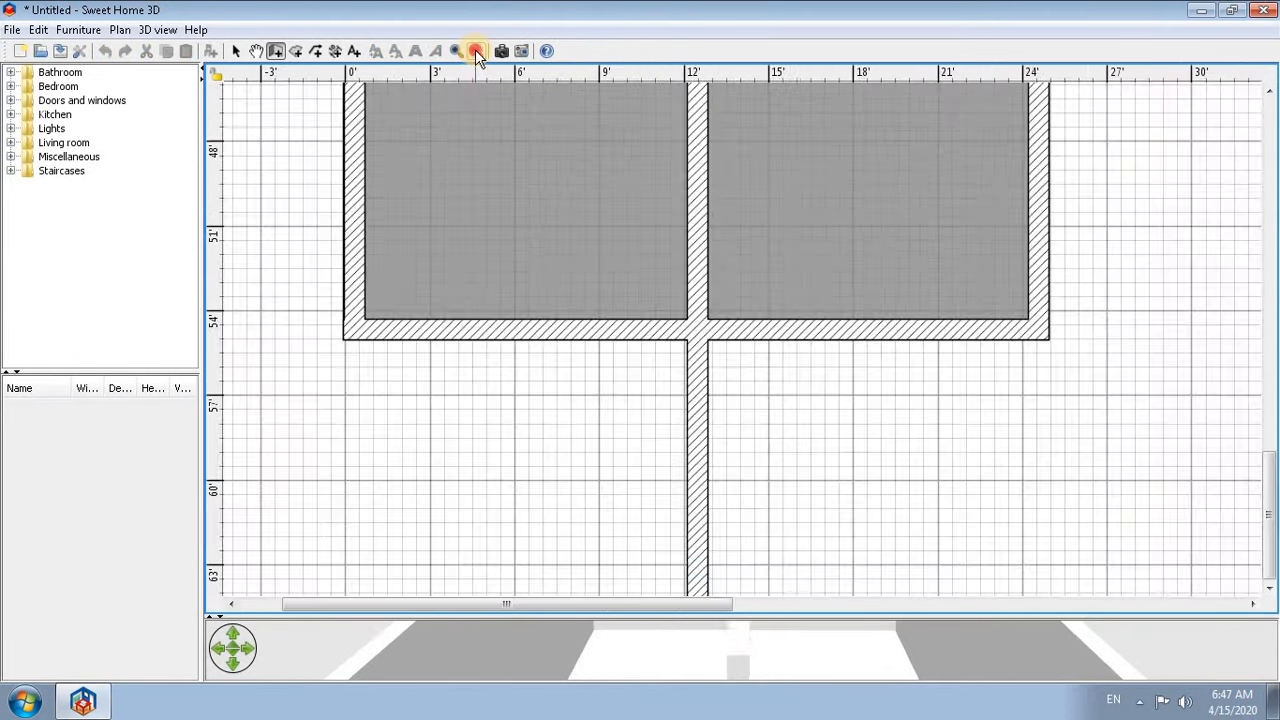
drag(1268, 395, 1270, 145)
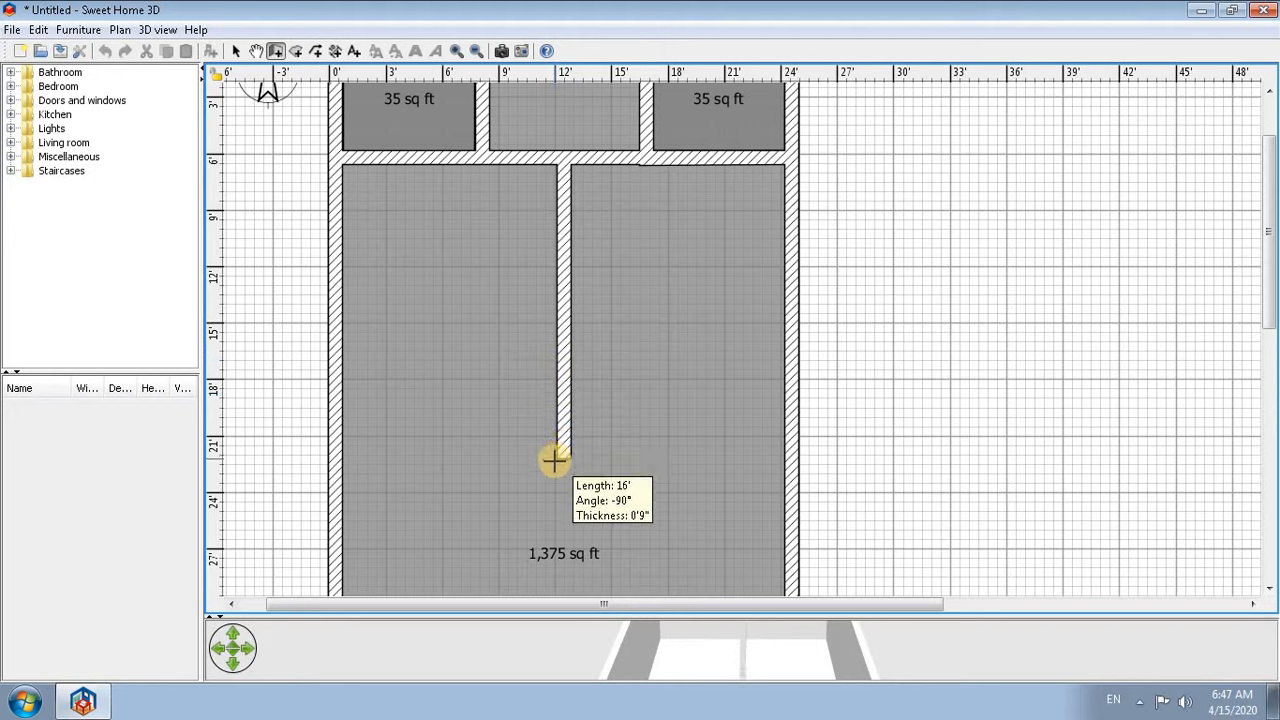
double_click(554, 459)
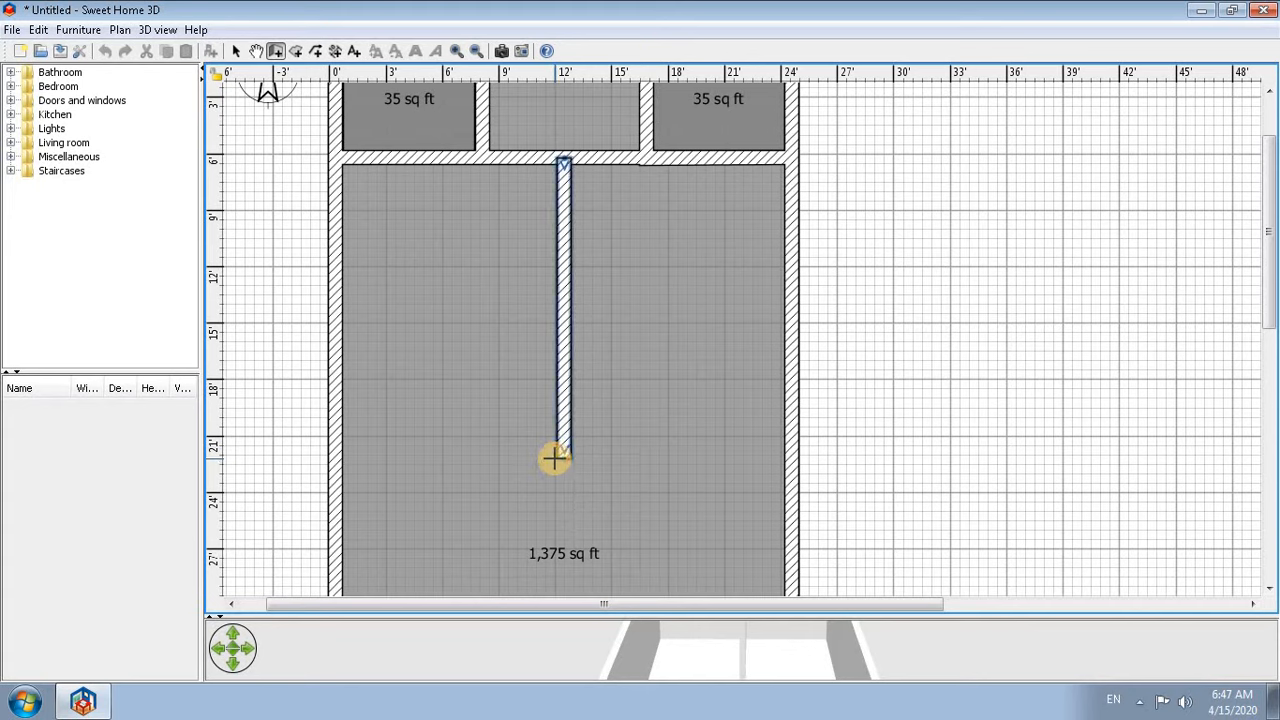
- Draw horizontal walls from the lower end of the 16' vertical wall across to the right and left outer walls
click(570, 457)
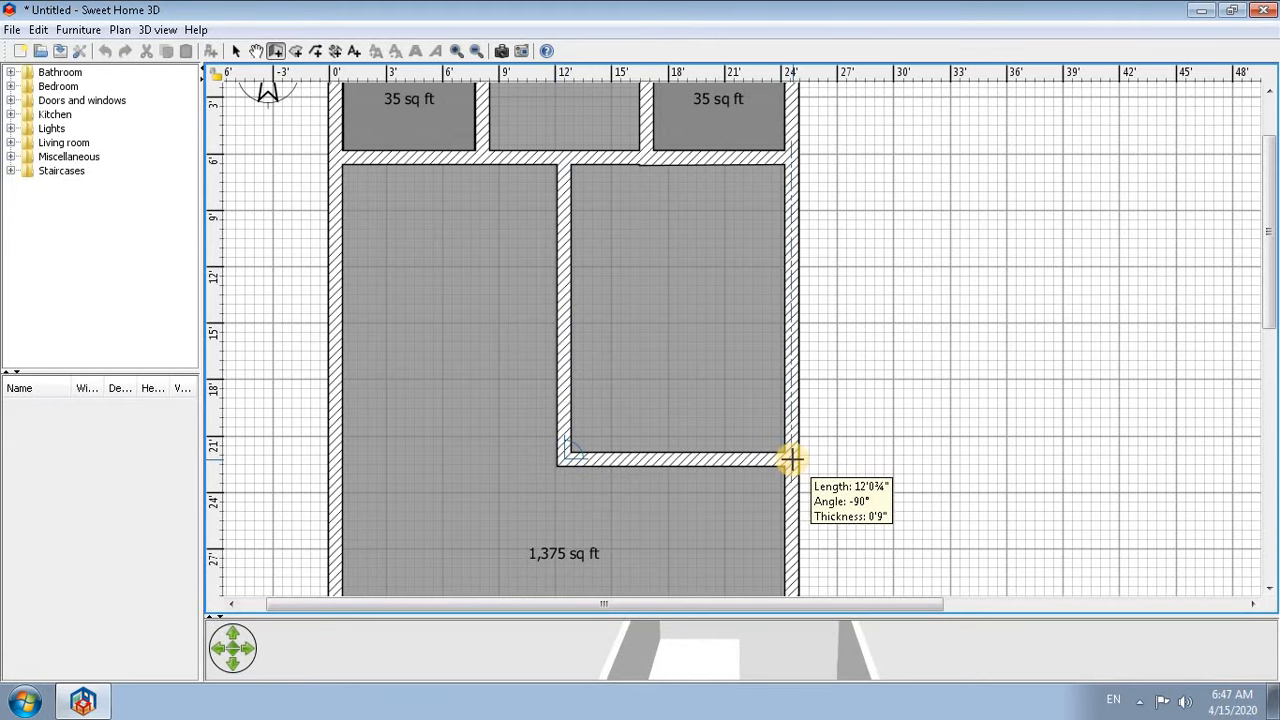
click(786, 458)
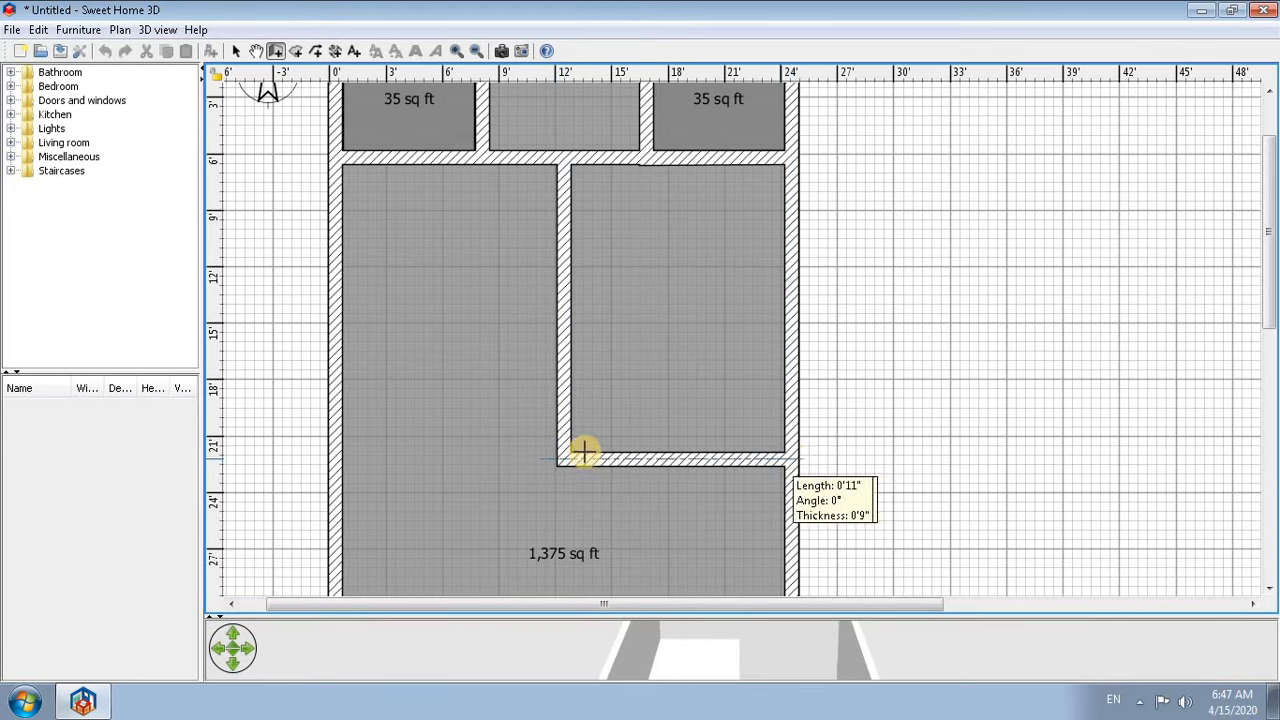
click(331, 465)
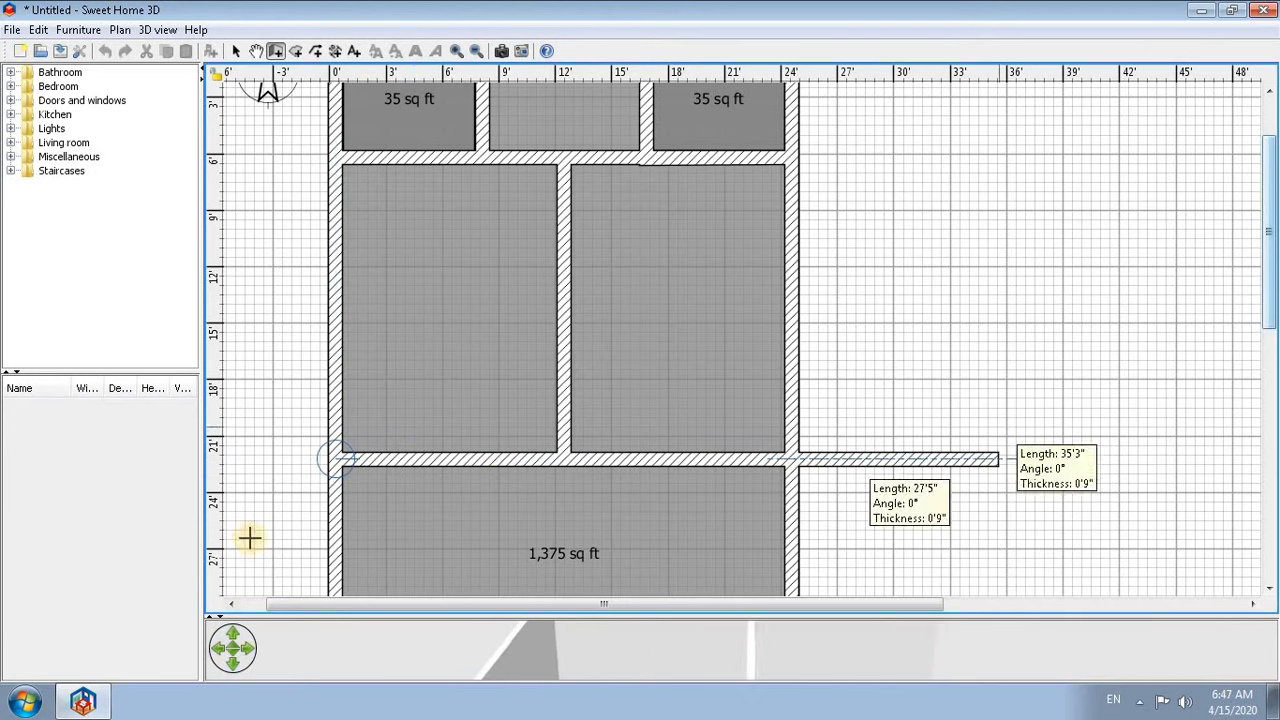
key(Escape)
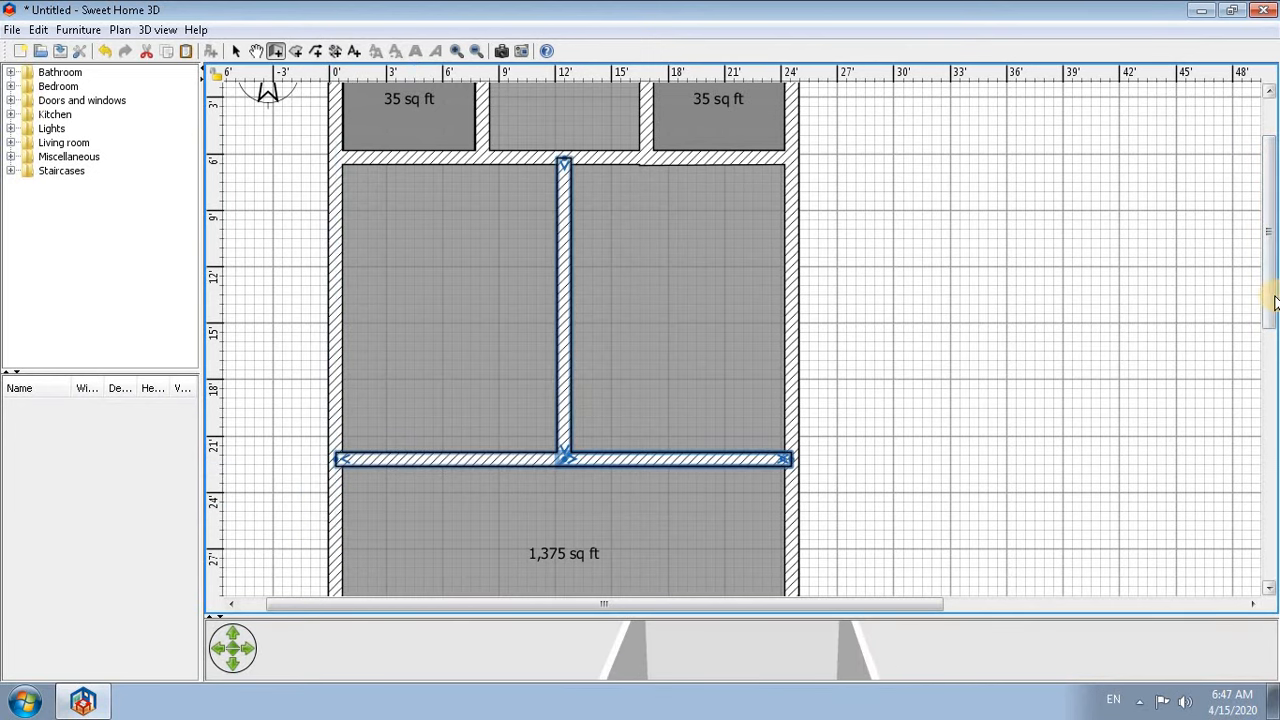
- Draw a vertical wall from the middle wall junction straight down to the bottom outer wall
drag(1275, 300, 1257, 400)
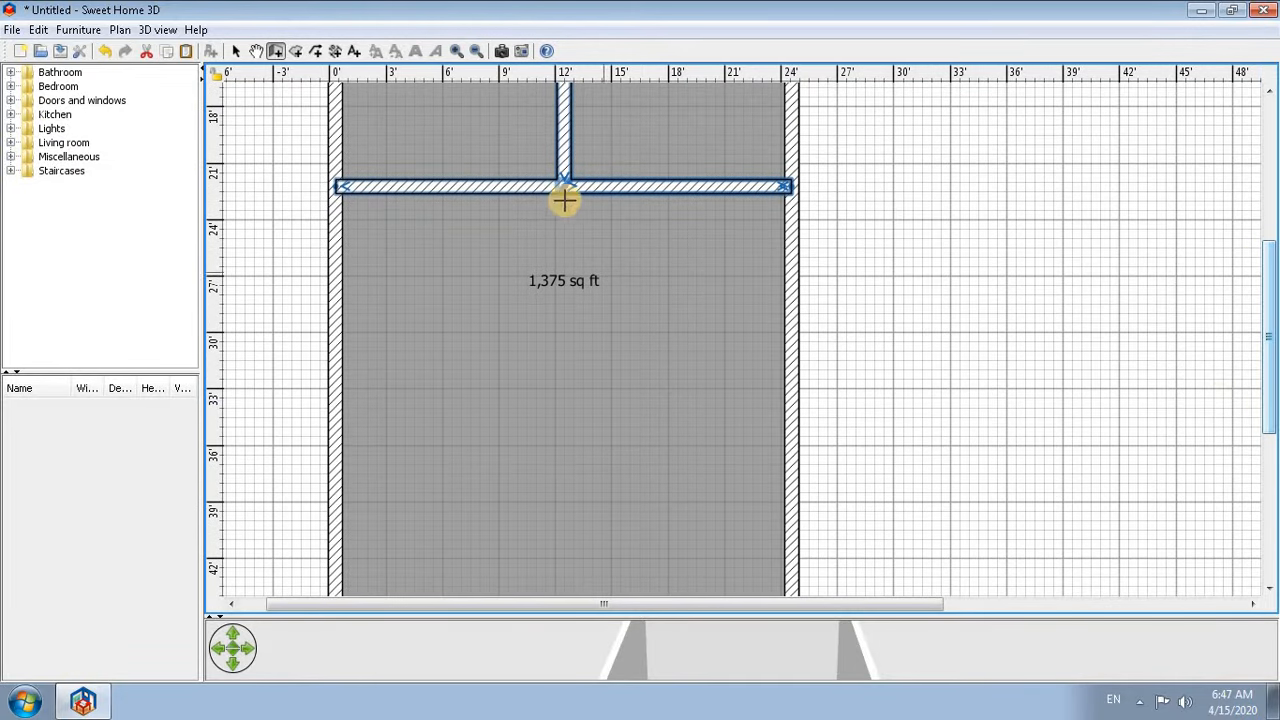
click(564, 183)
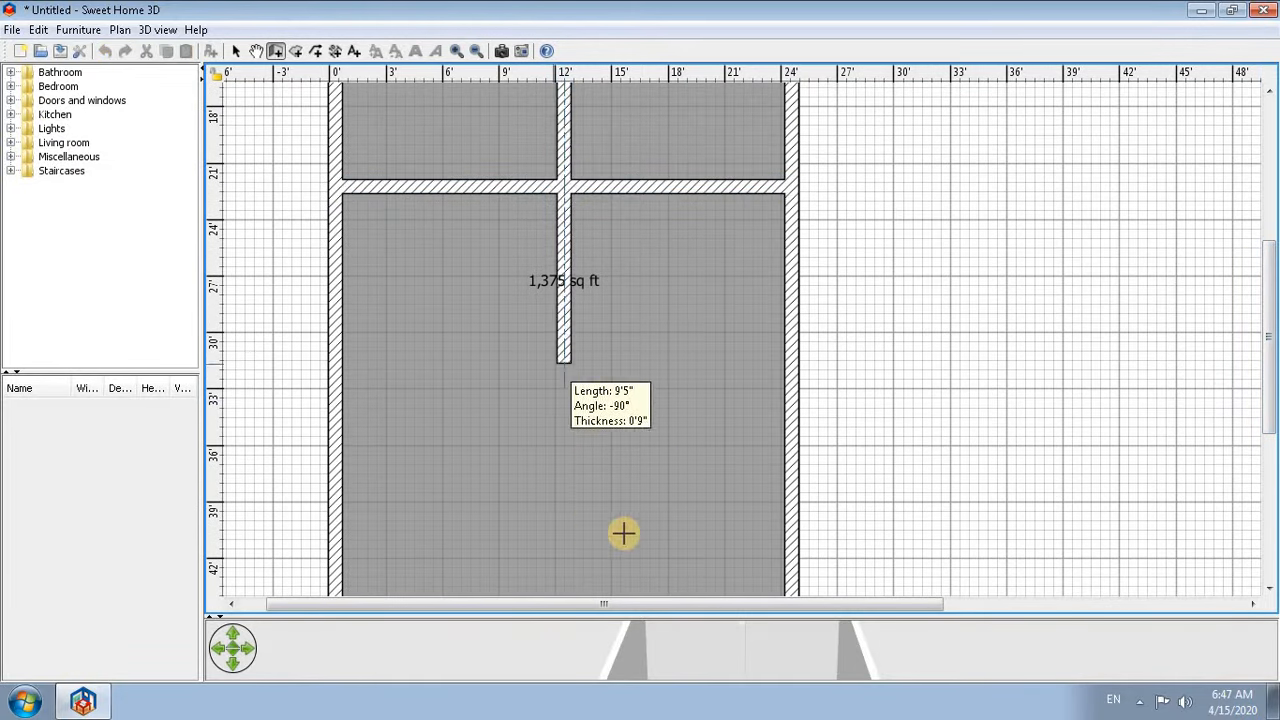
double_click(1135, 338)
drag(1272, 370, 1272, 500)
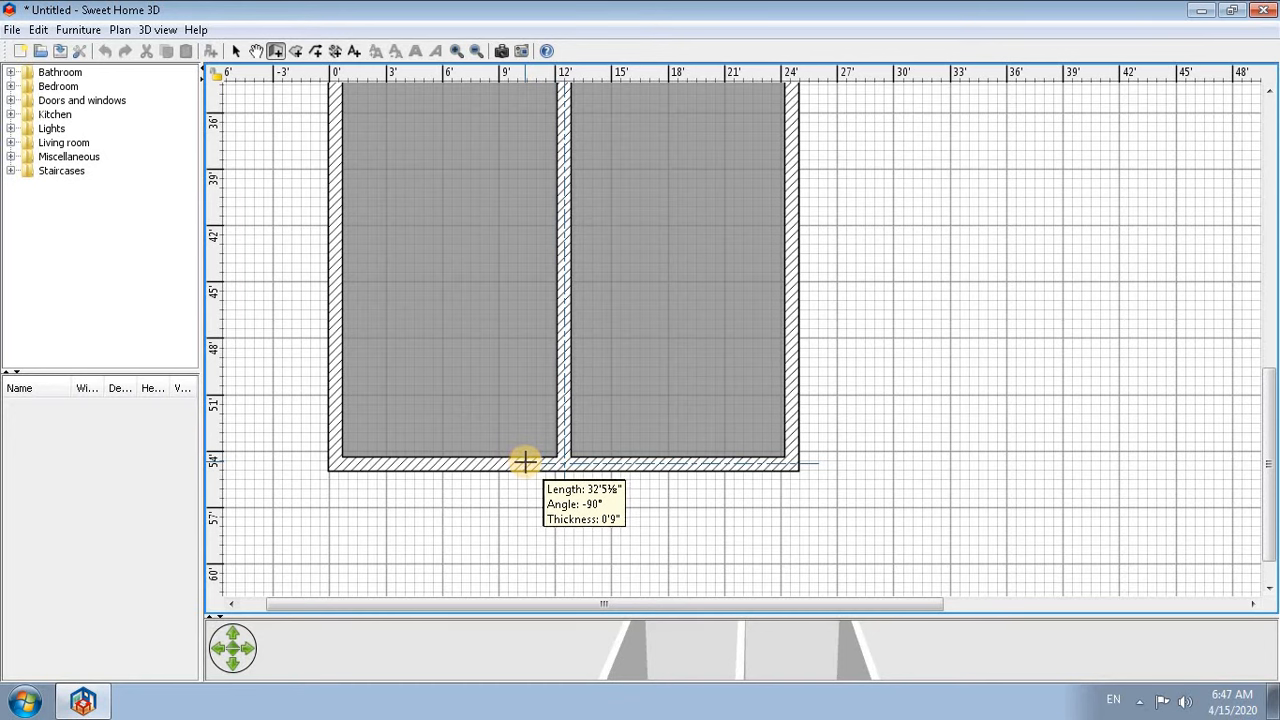
double_click(524, 460)
click(522, 461)
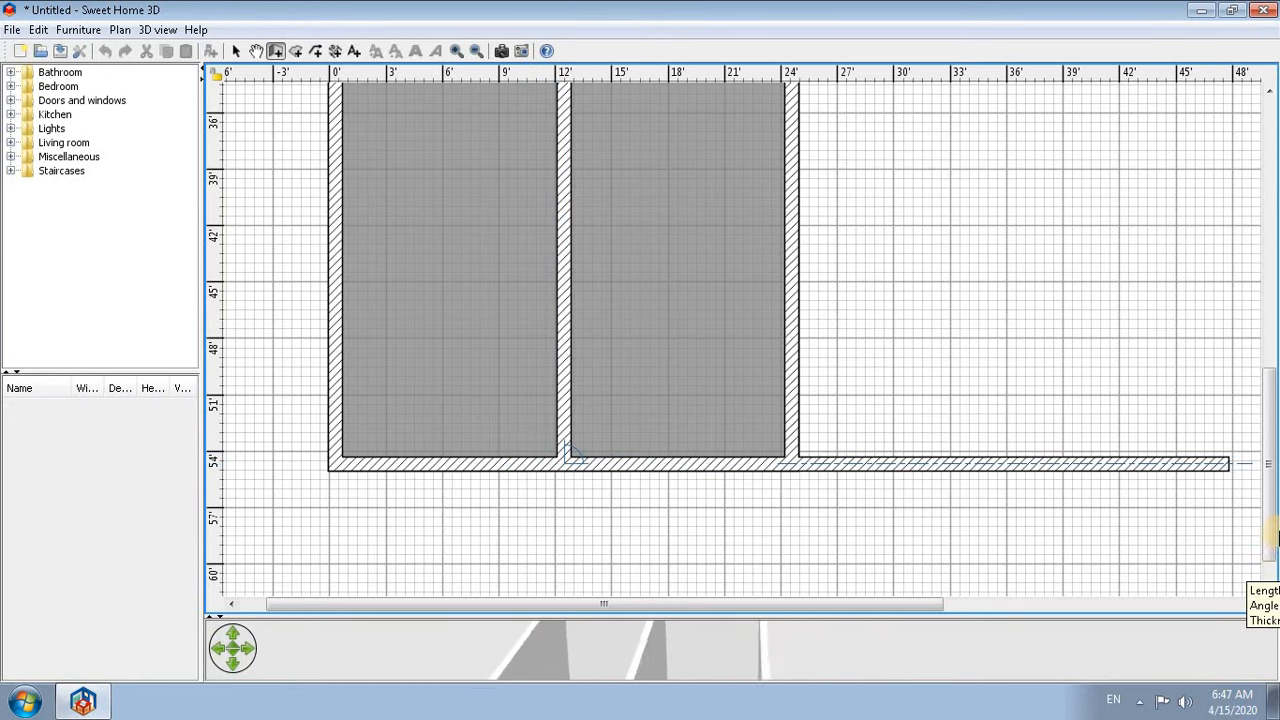
drag(1271, 517, 1272, 468)
key(Escape)
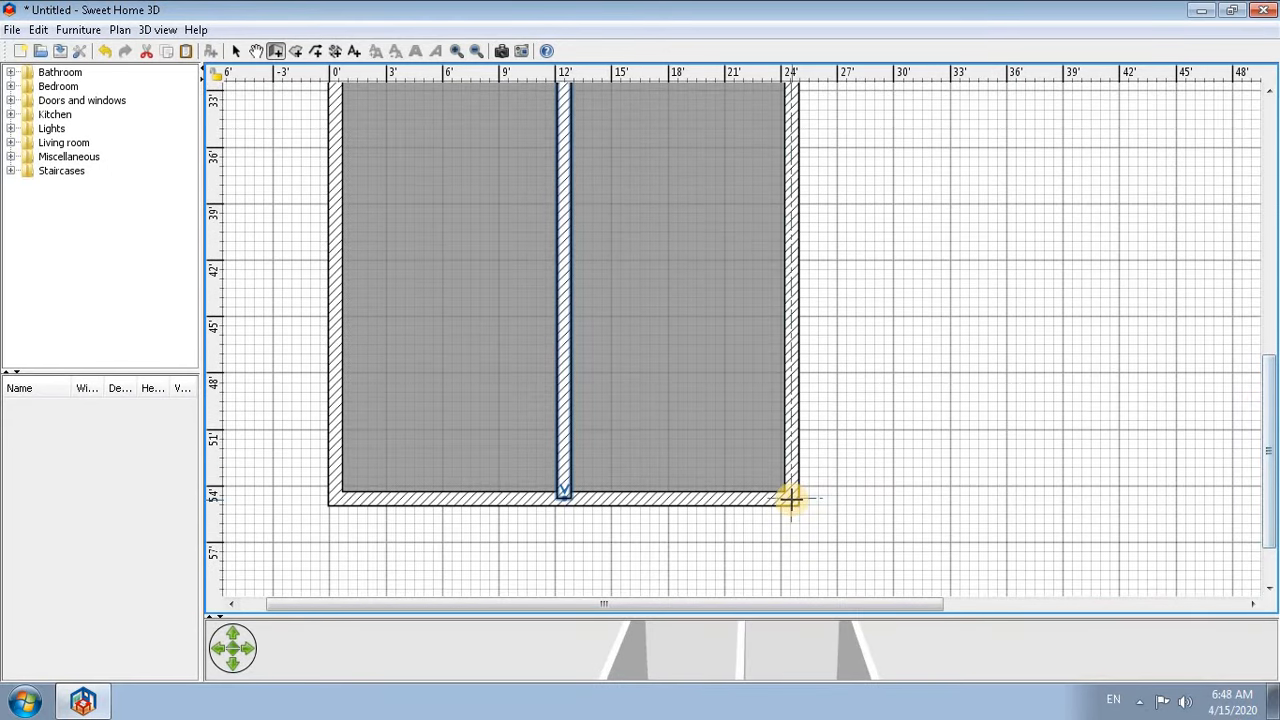
- Draw a wall up along the right outer wall from its lower corner, and continue it horizontally to the middle vertical wall
drag(1273, 413, 1276, 452)
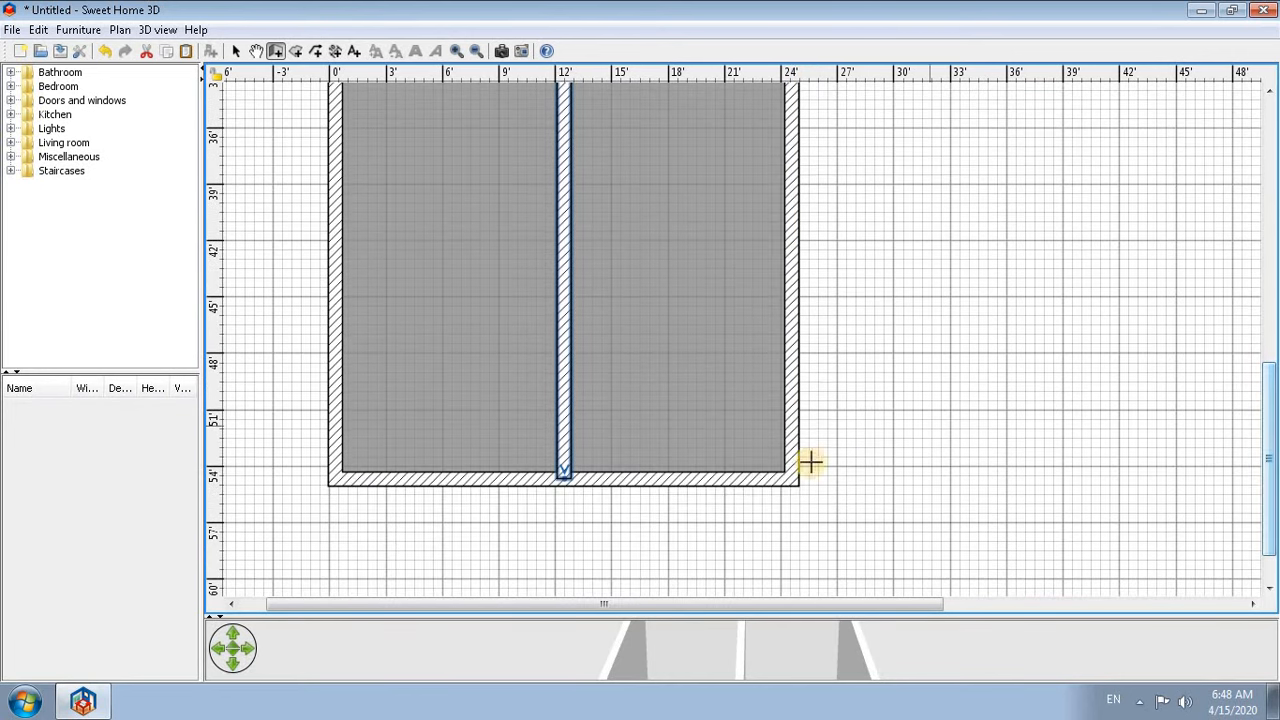
click(790, 476)
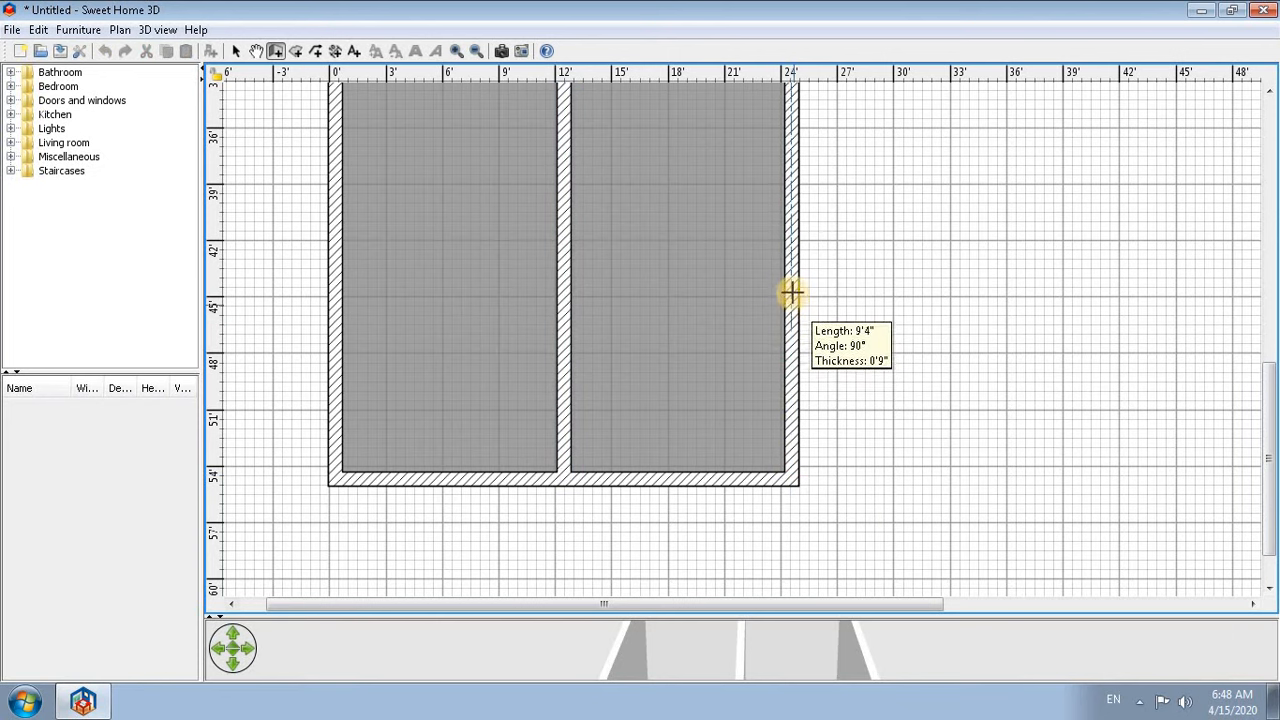
click(785, 177)
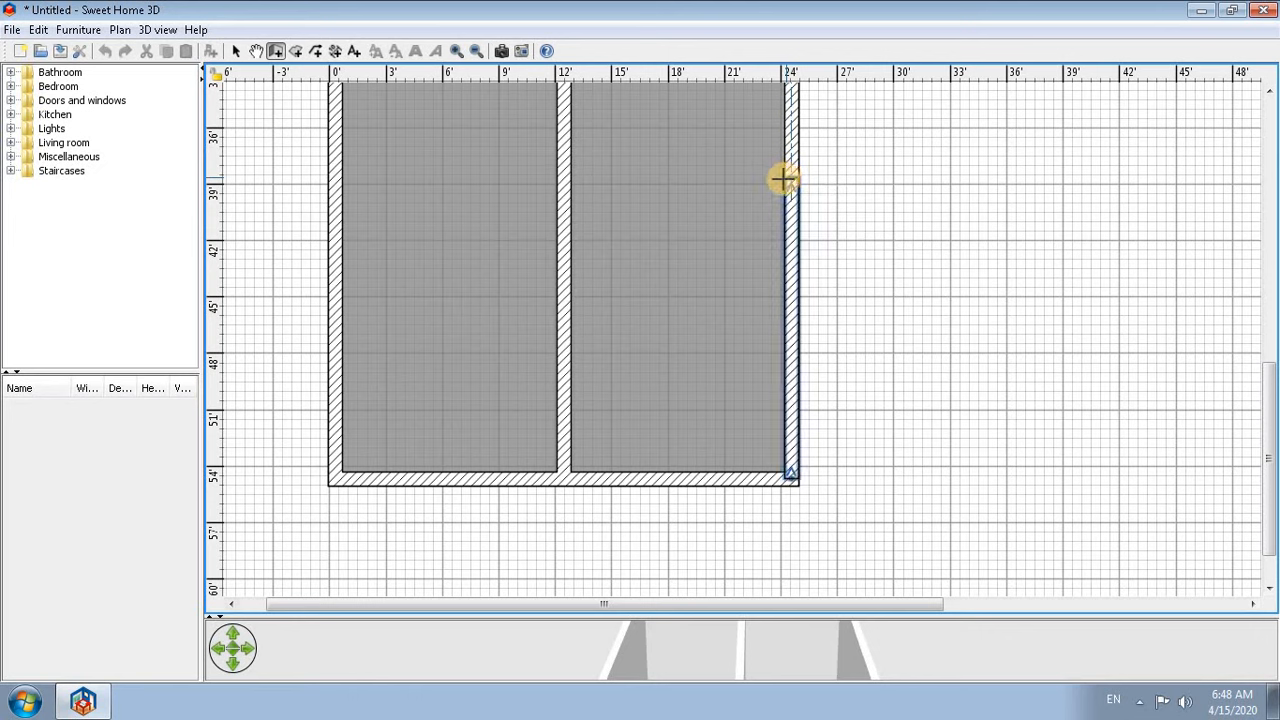
click(563, 180)
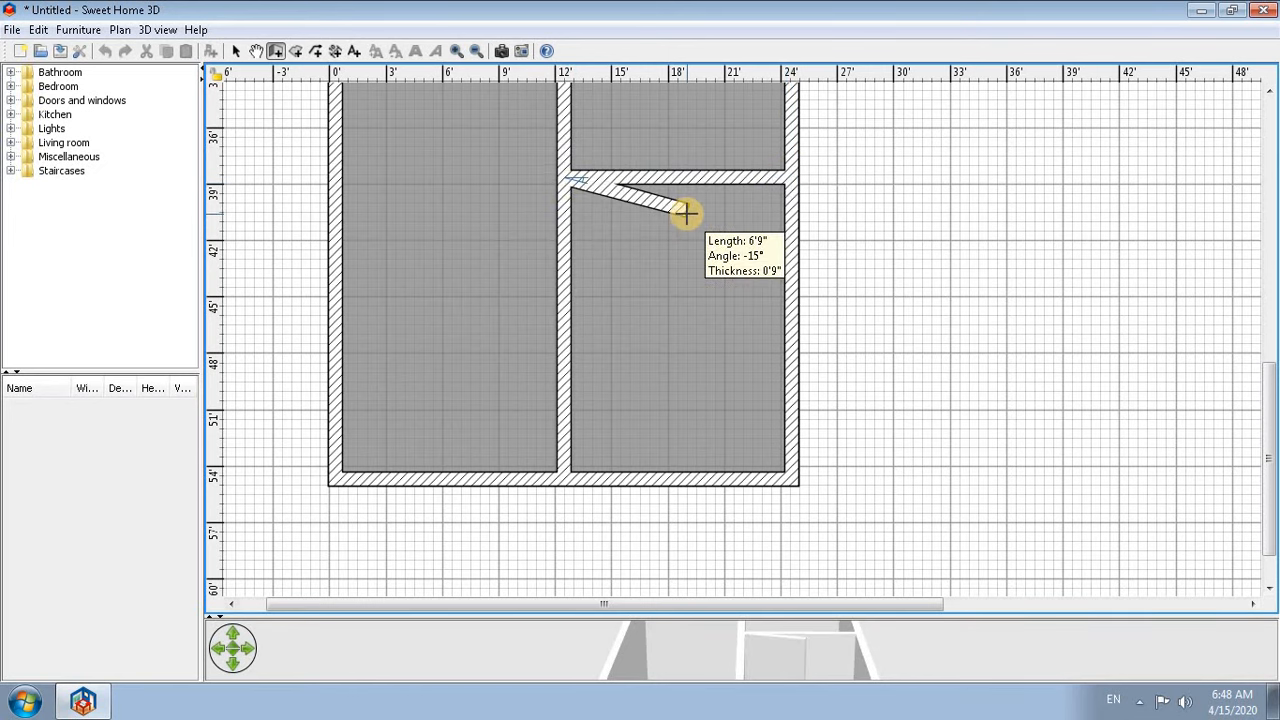
key(Escape)
- Shorten the lower middle vertical wall so that its upper end meets the lower-right room's horizontal wall
drag(1275, 403, 1275, 300)
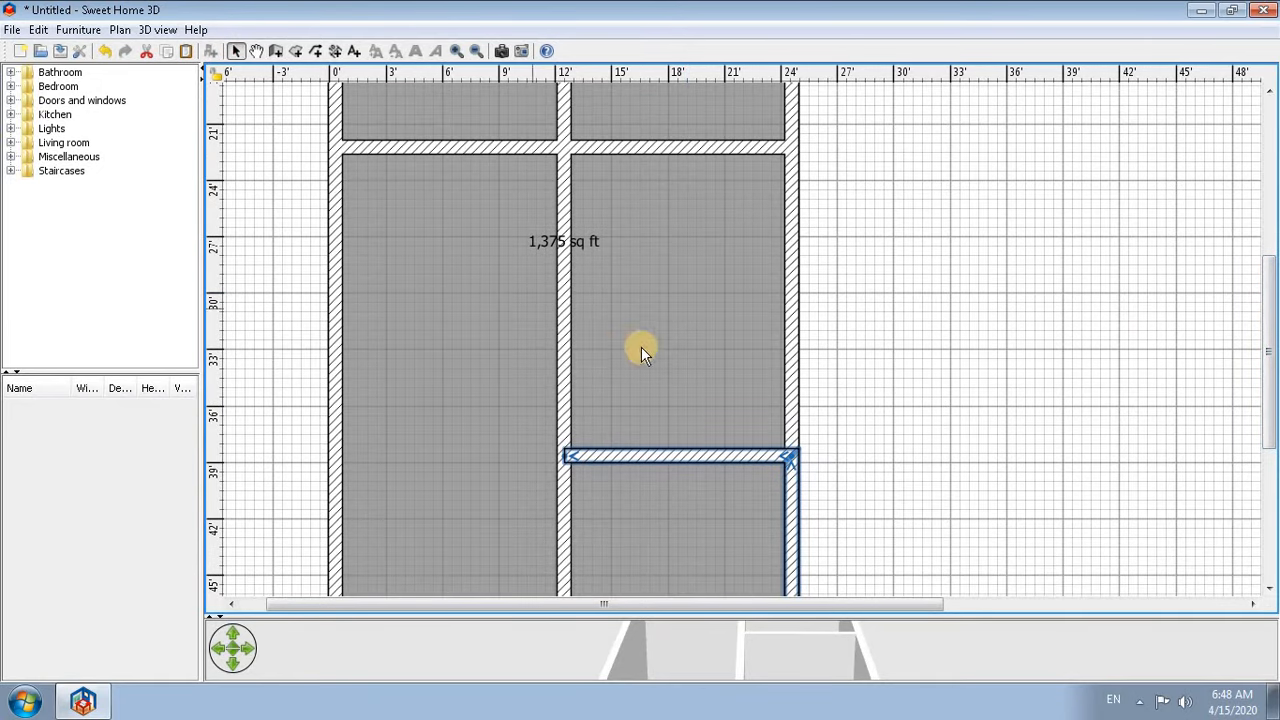
click(558, 340)
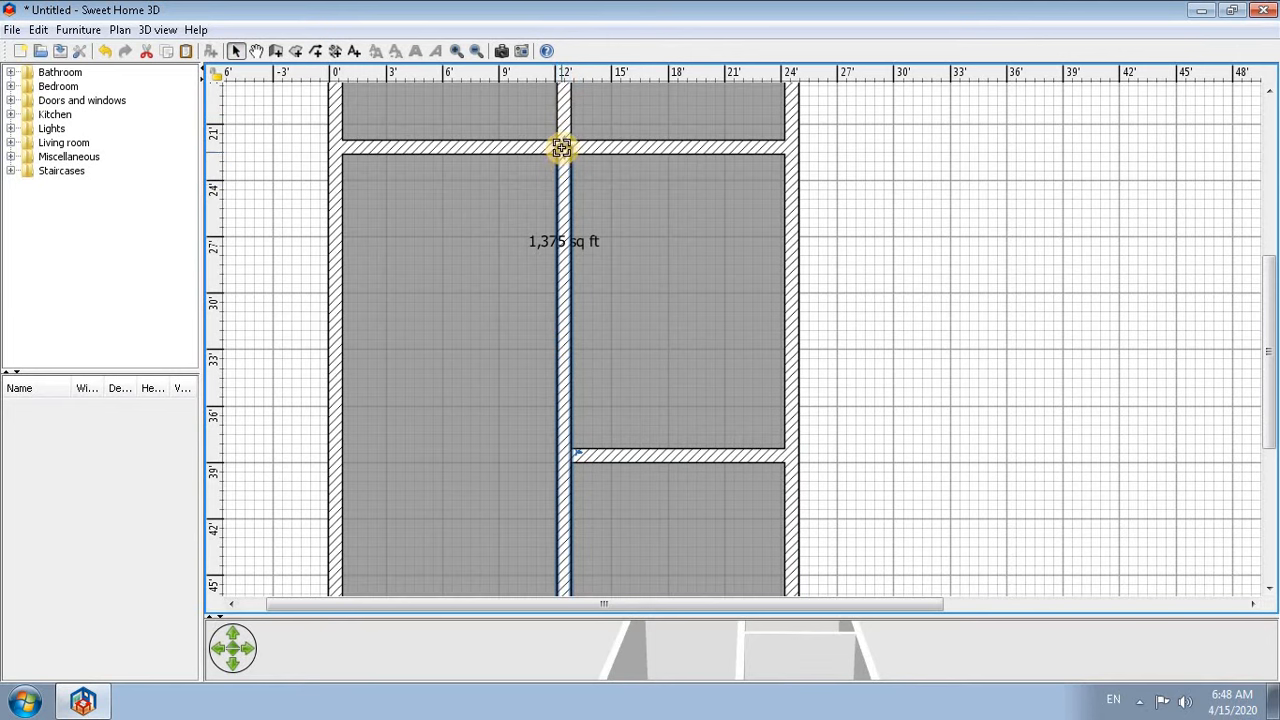
drag(562, 147, 552, 450)
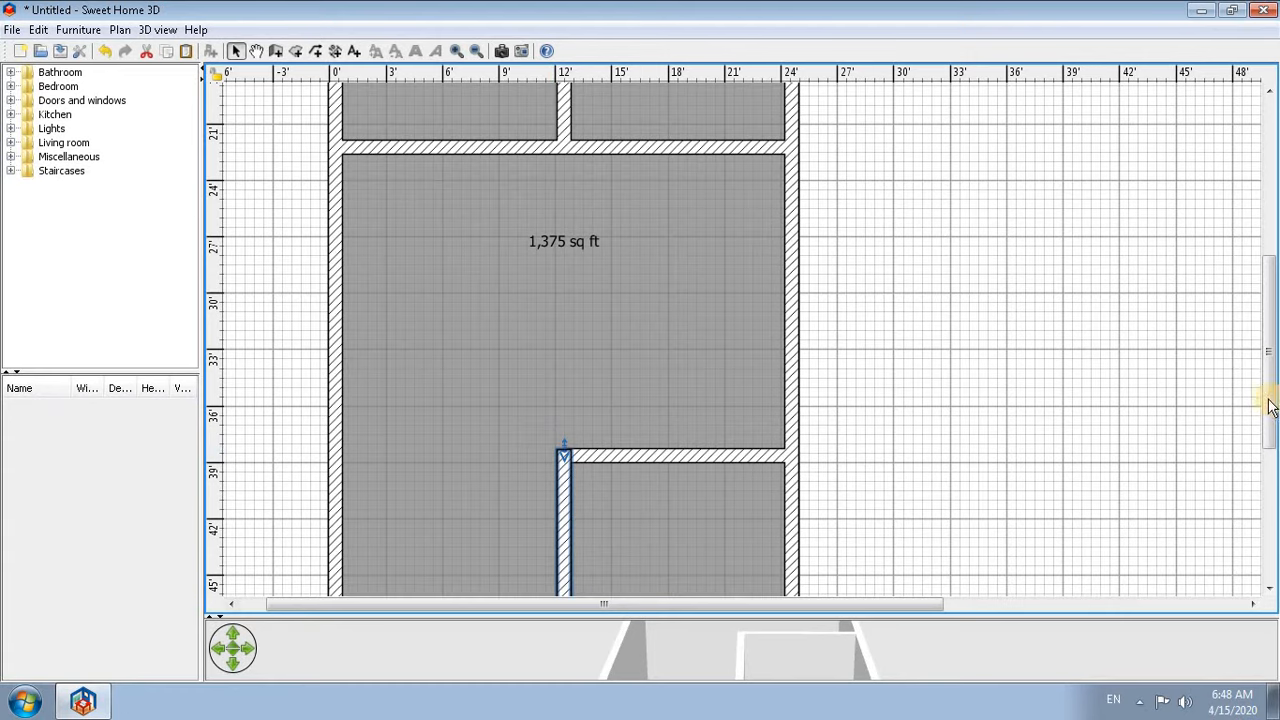
drag(1268, 400, 1269, 472)
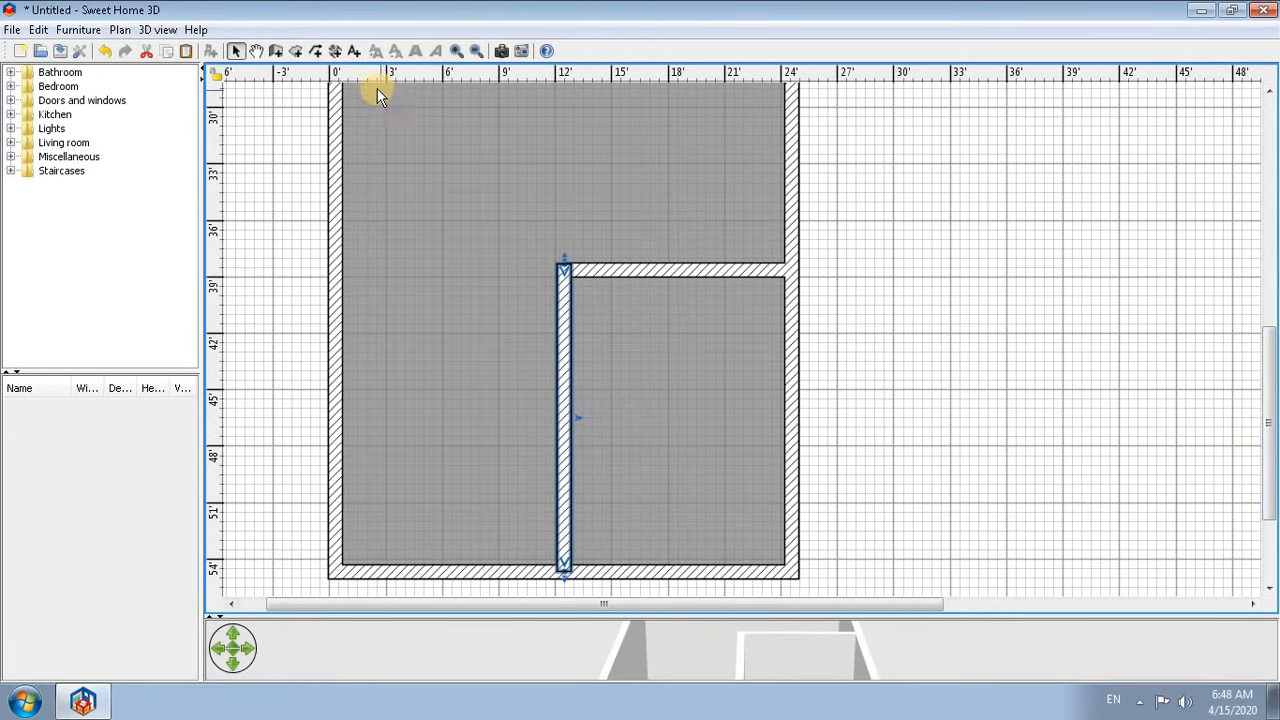
click(295, 51)
click(876, 188)
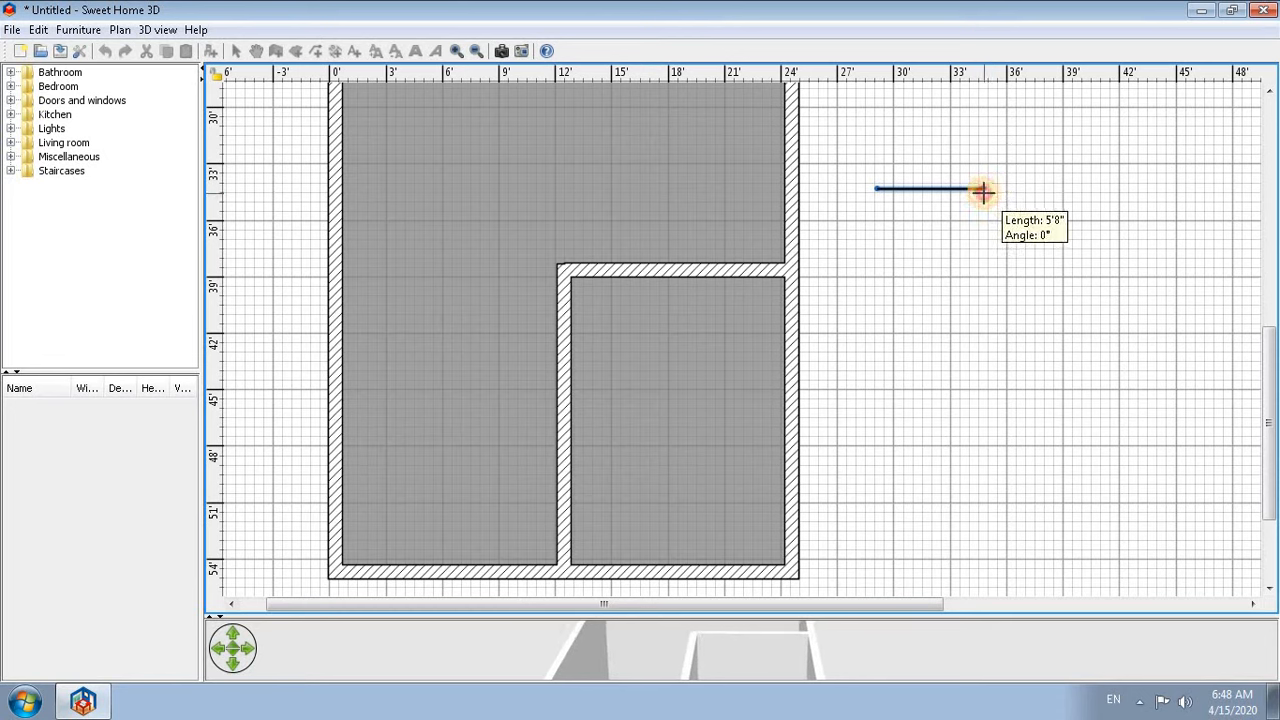
click(981, 189)
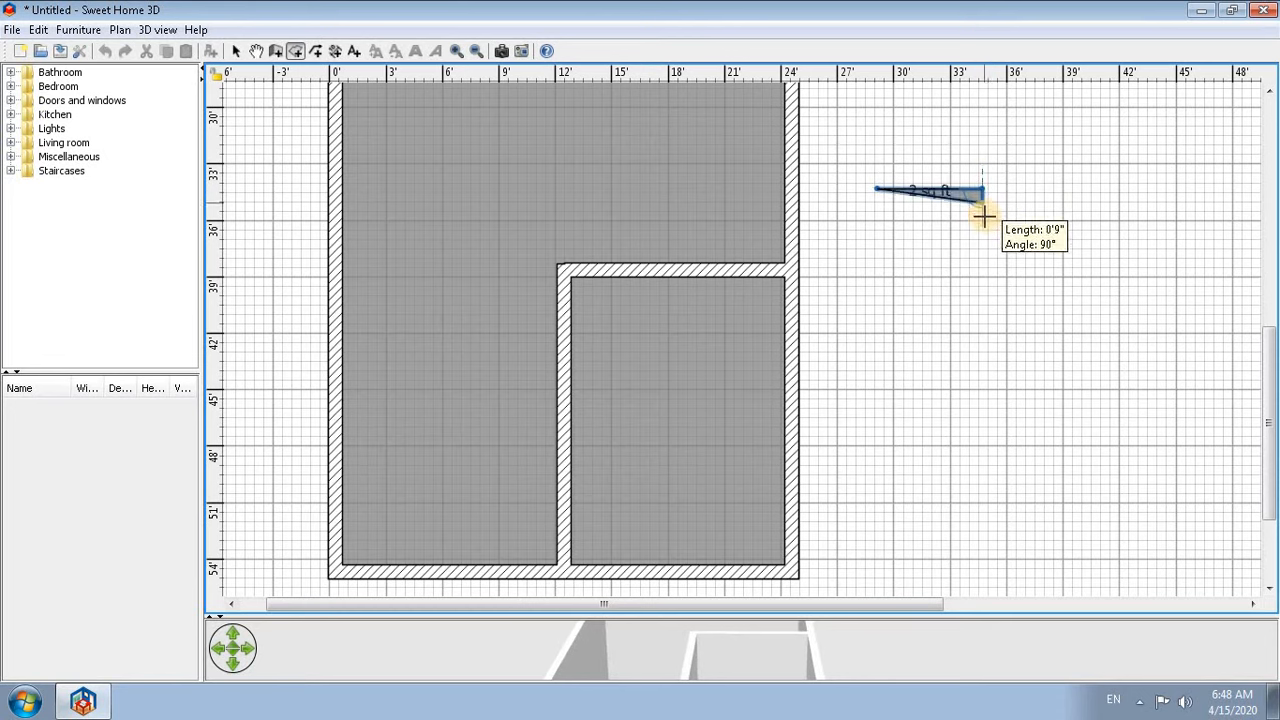
key(Escape)
- Draw a rectangular room of about 17 sq ft beside the house and move it into the upper-left corner of the lower-right room
click(1015, 271)
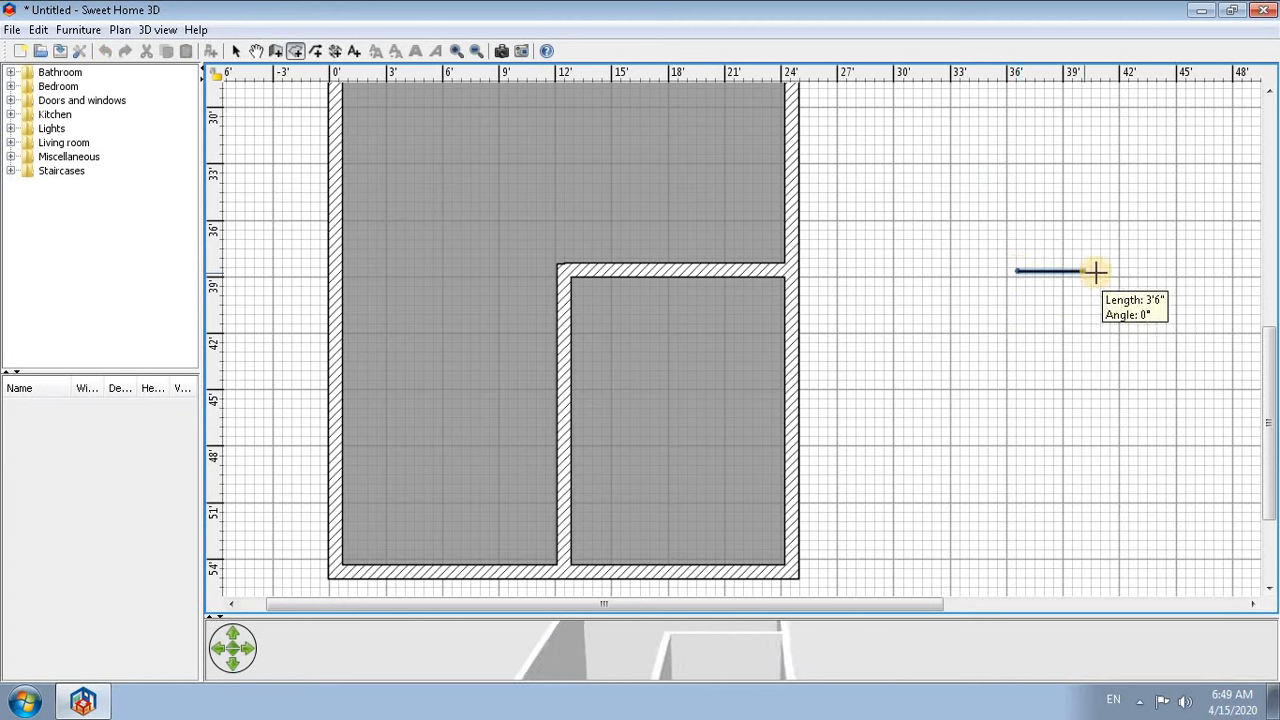
click(1095, 290)
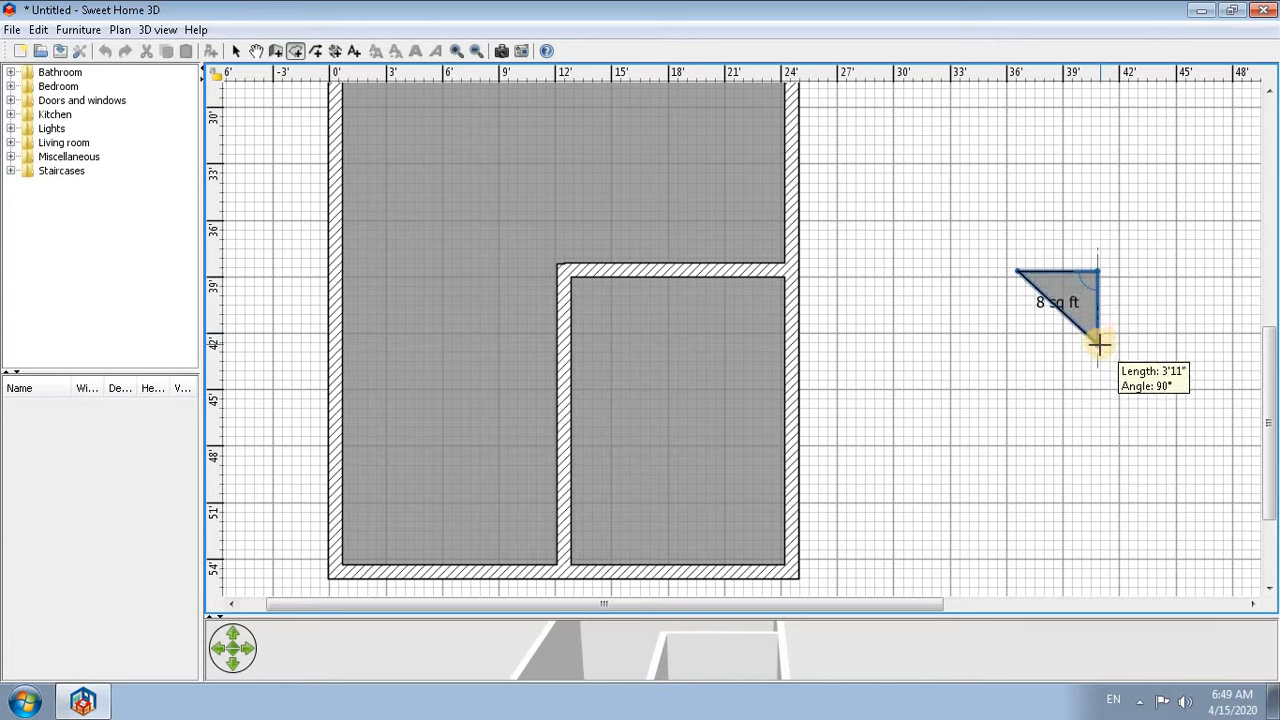
click(1098, 347)
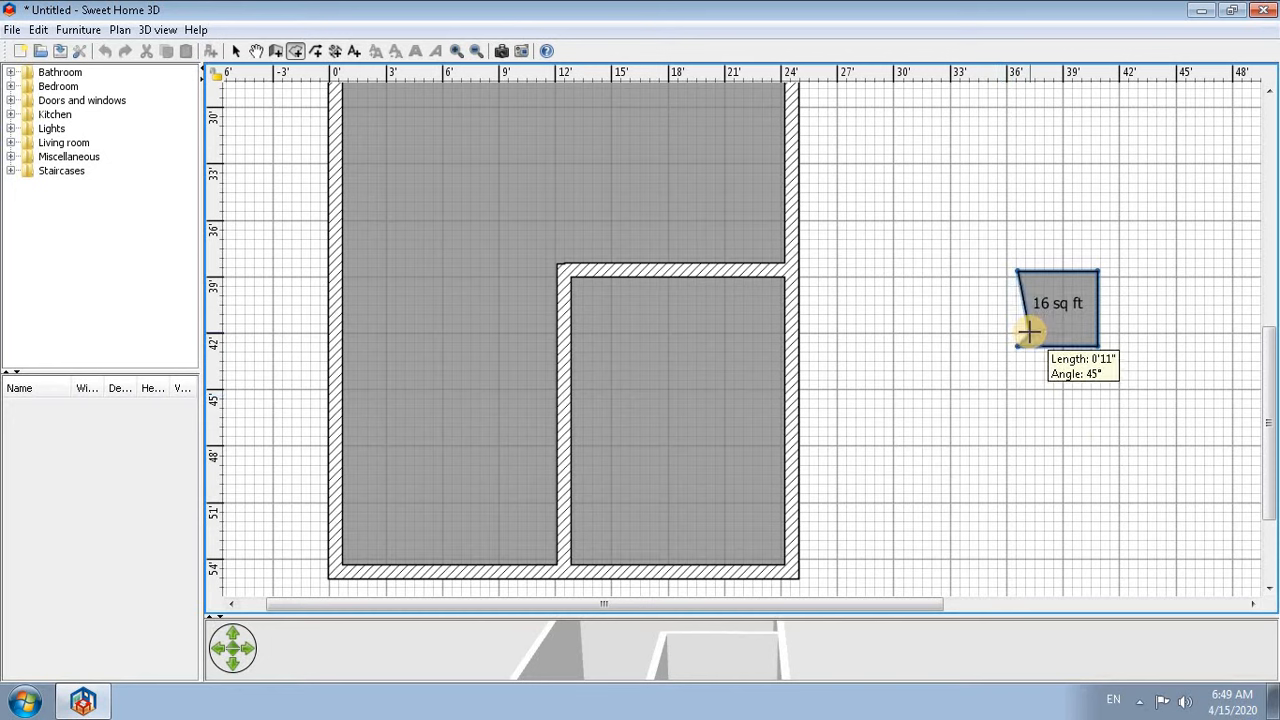
double_click(1016, 347)
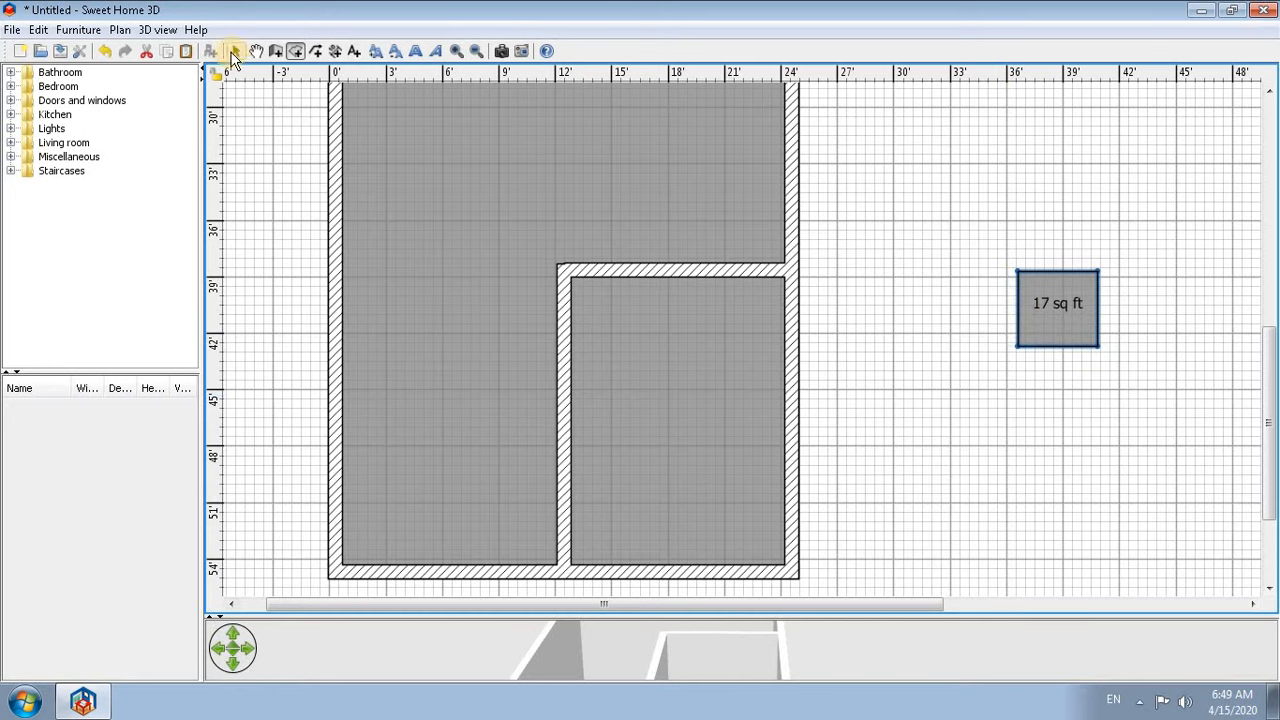
click(233, 51)
drag(1037, 332, 608, 323)
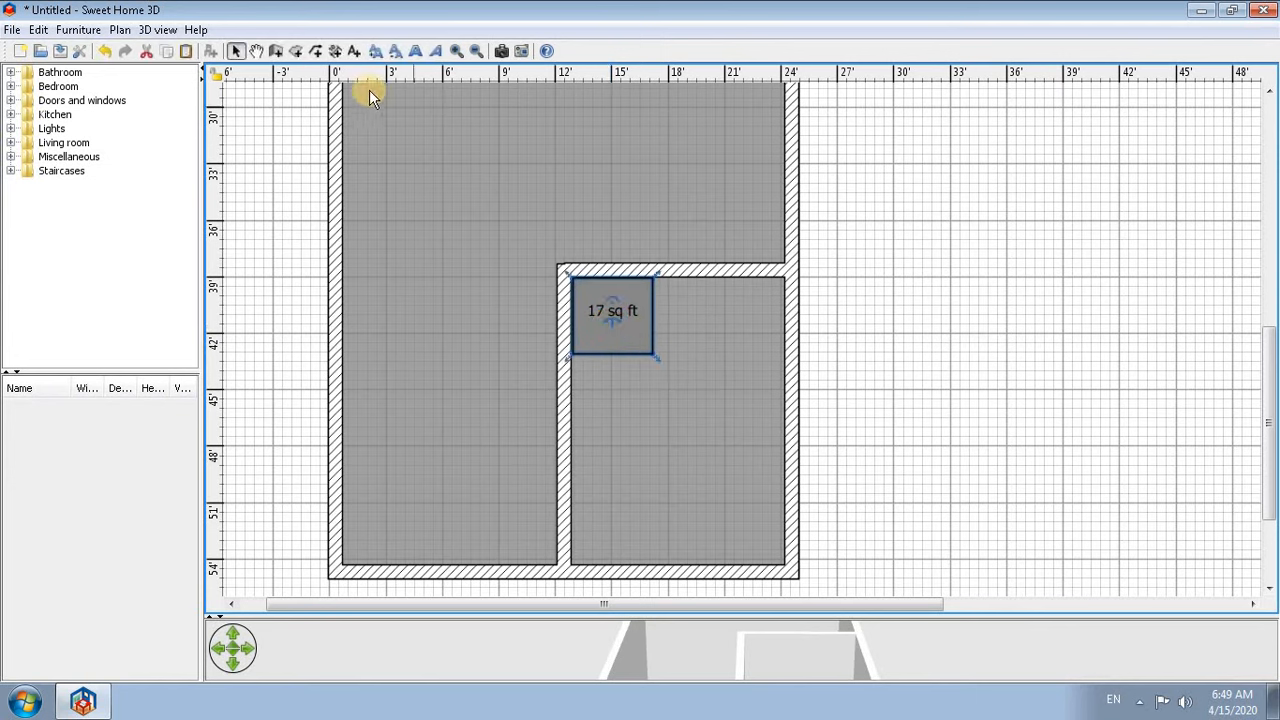
- Draw a horizontal wall just below the 17 sq ft room, from the middle vertical wall to the right outer wall
click(276, 53)
click(565, 364)
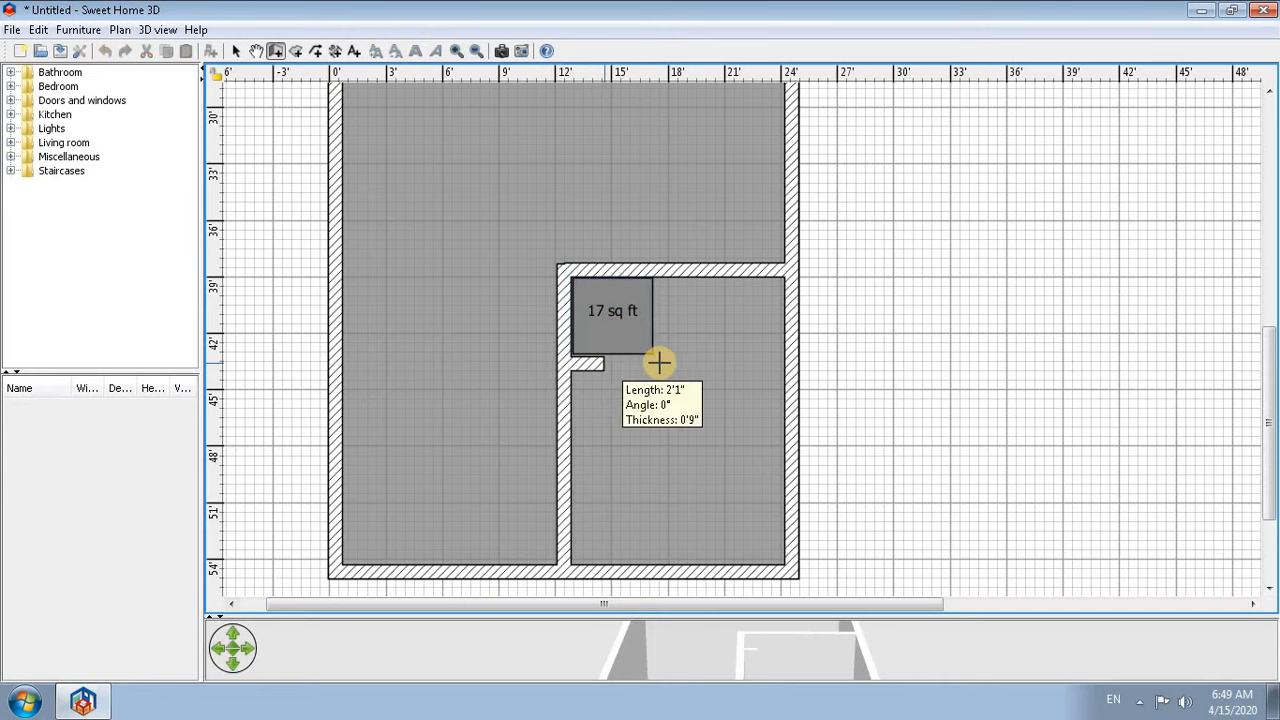
double_click(788, 366)
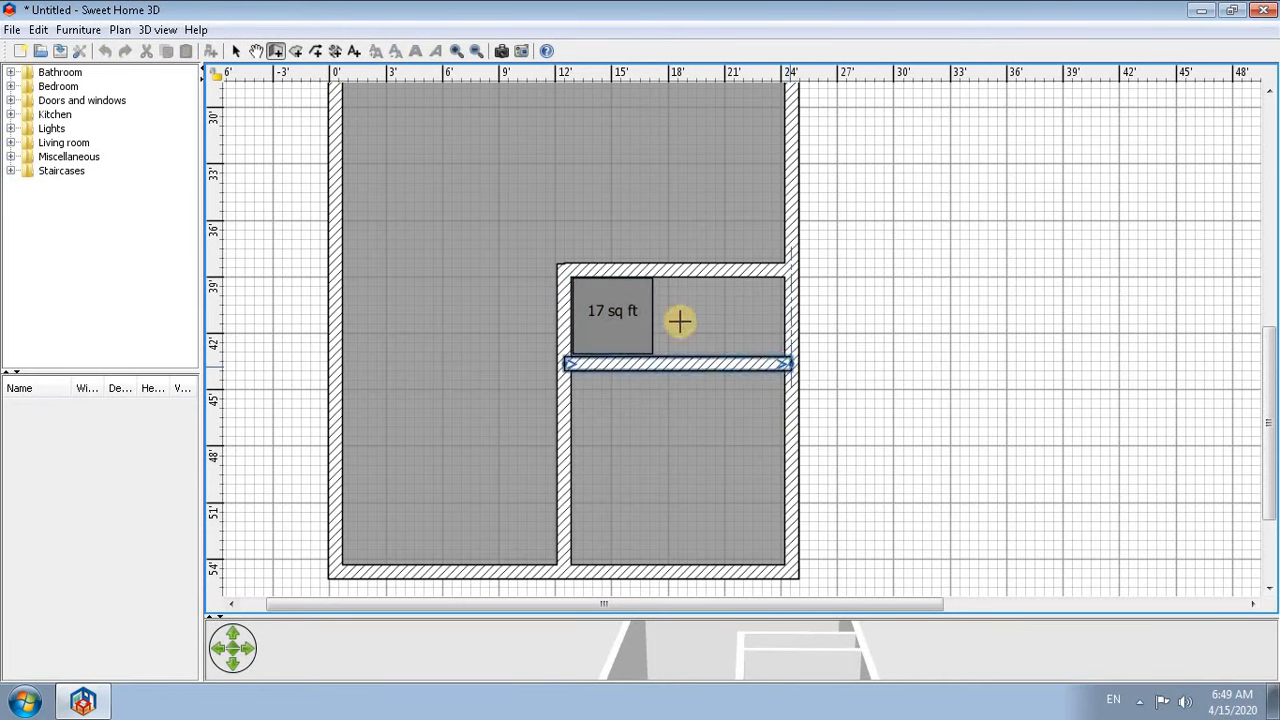
key(Escape)
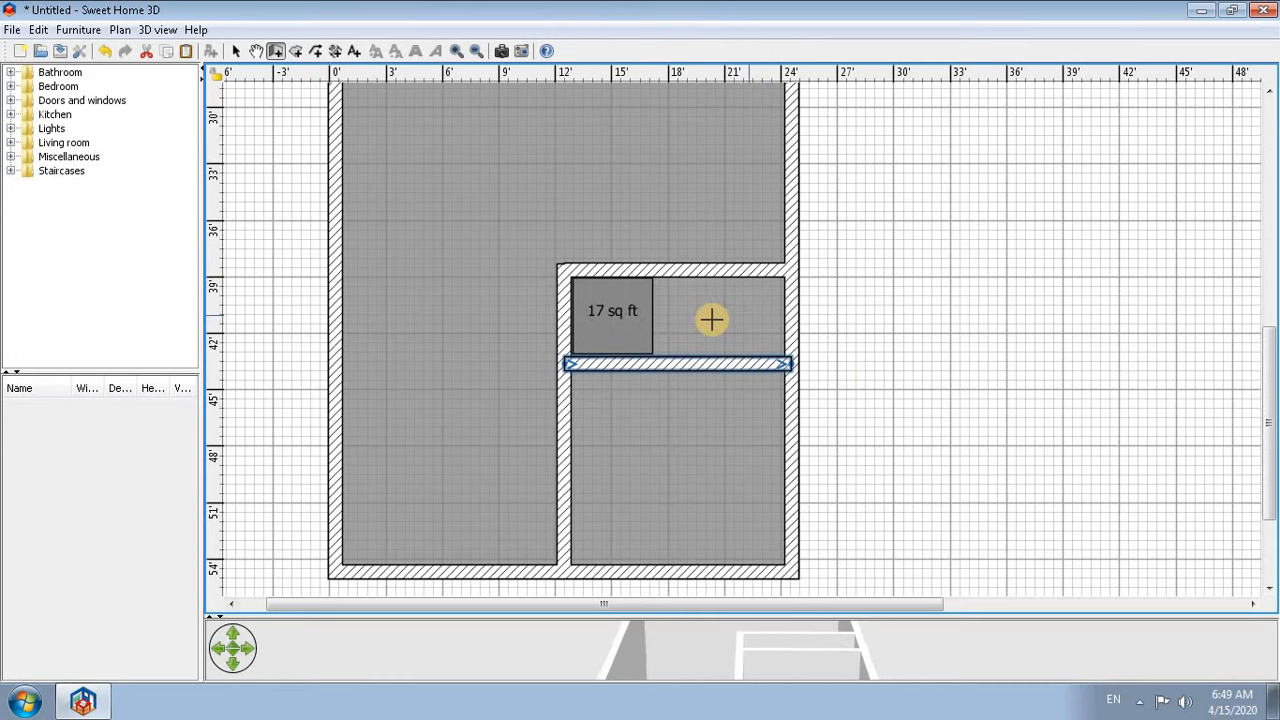
- Draw a short vertical wall to the right of the 17 sq ft room, joining the two horizontal walls
click(686, 274)
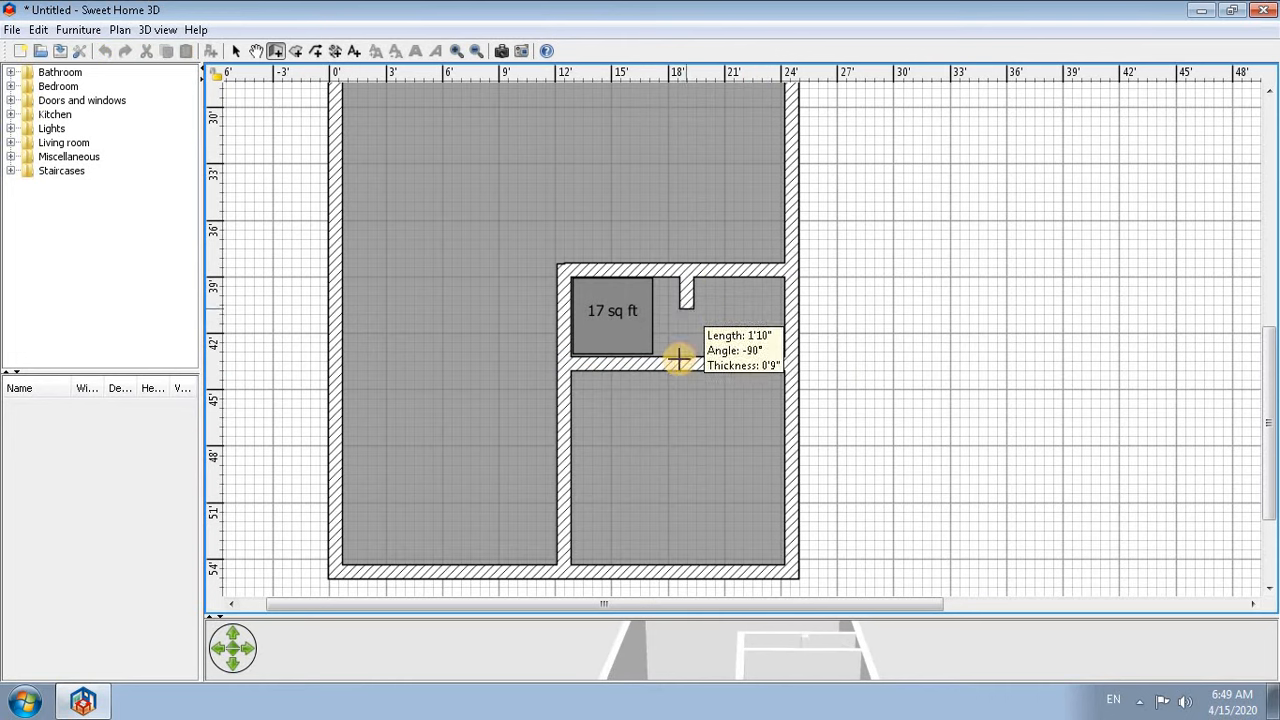
double_click(680, 362)
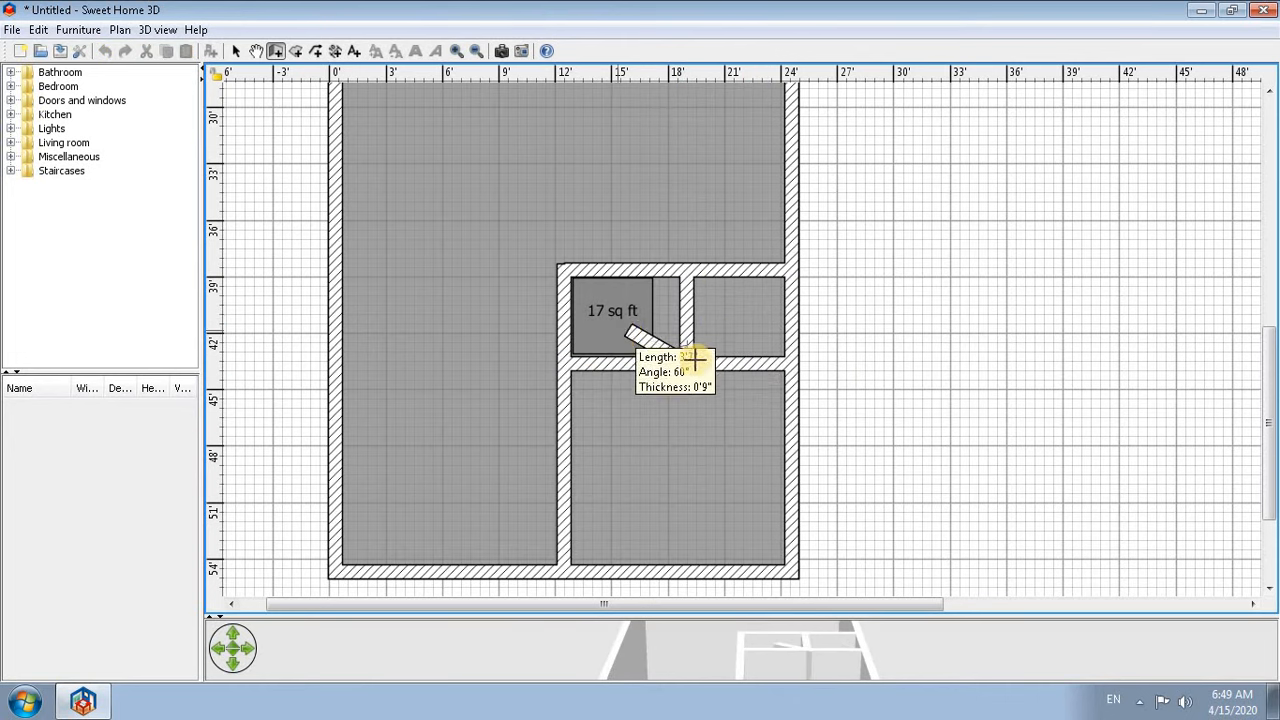
key(Escape)
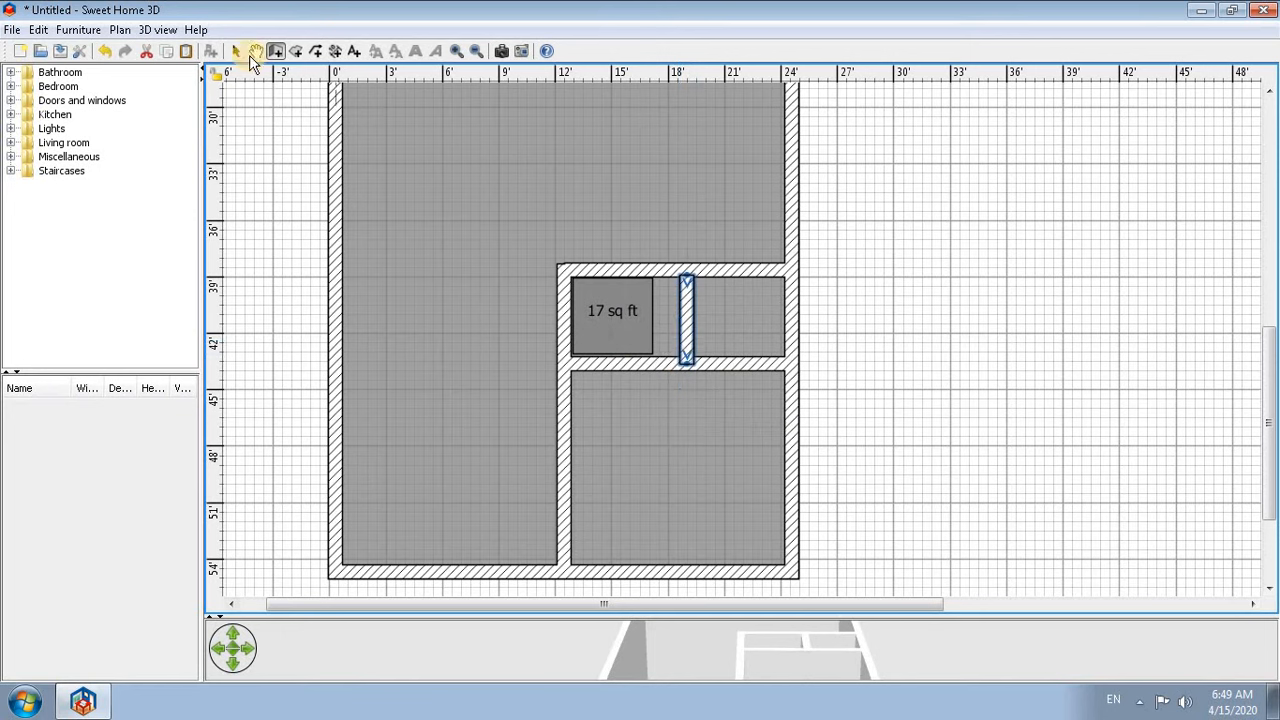
- Nudge the horizontal wall below the 17 sq ft room up against the room's lower edge
click(243, 52)
click(627, 363)
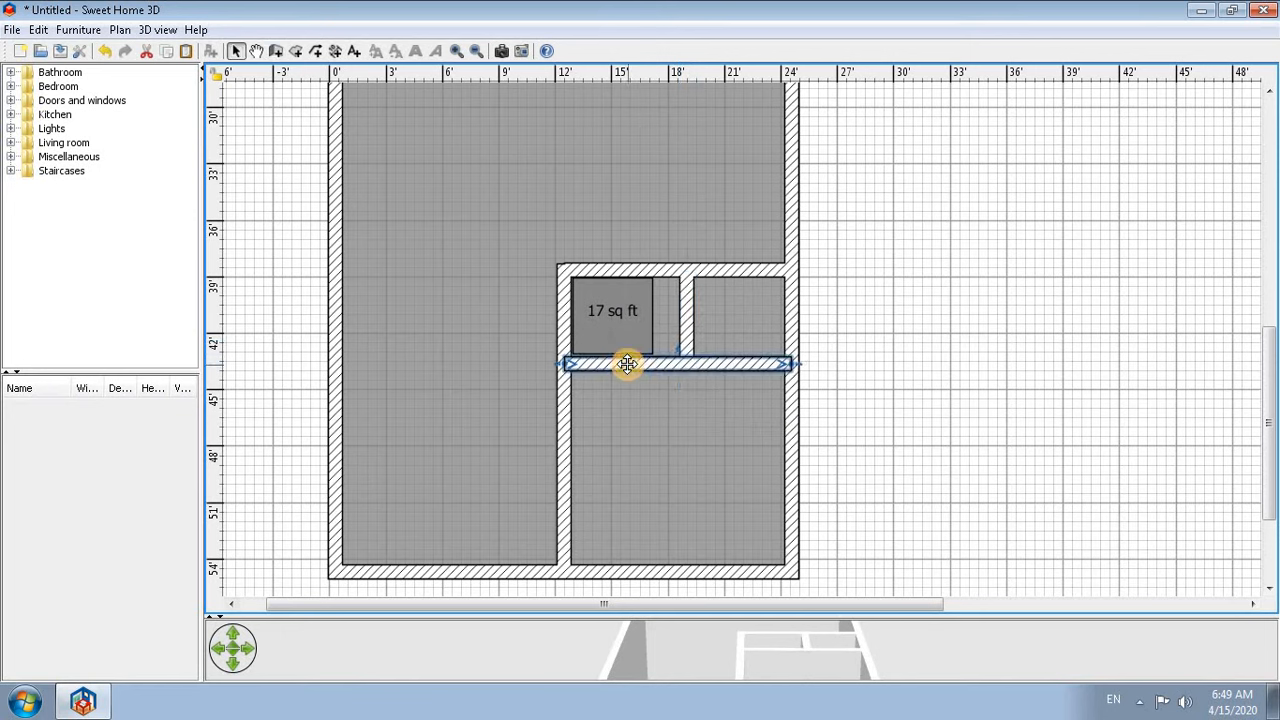
drag(627, 364, 627, 362)
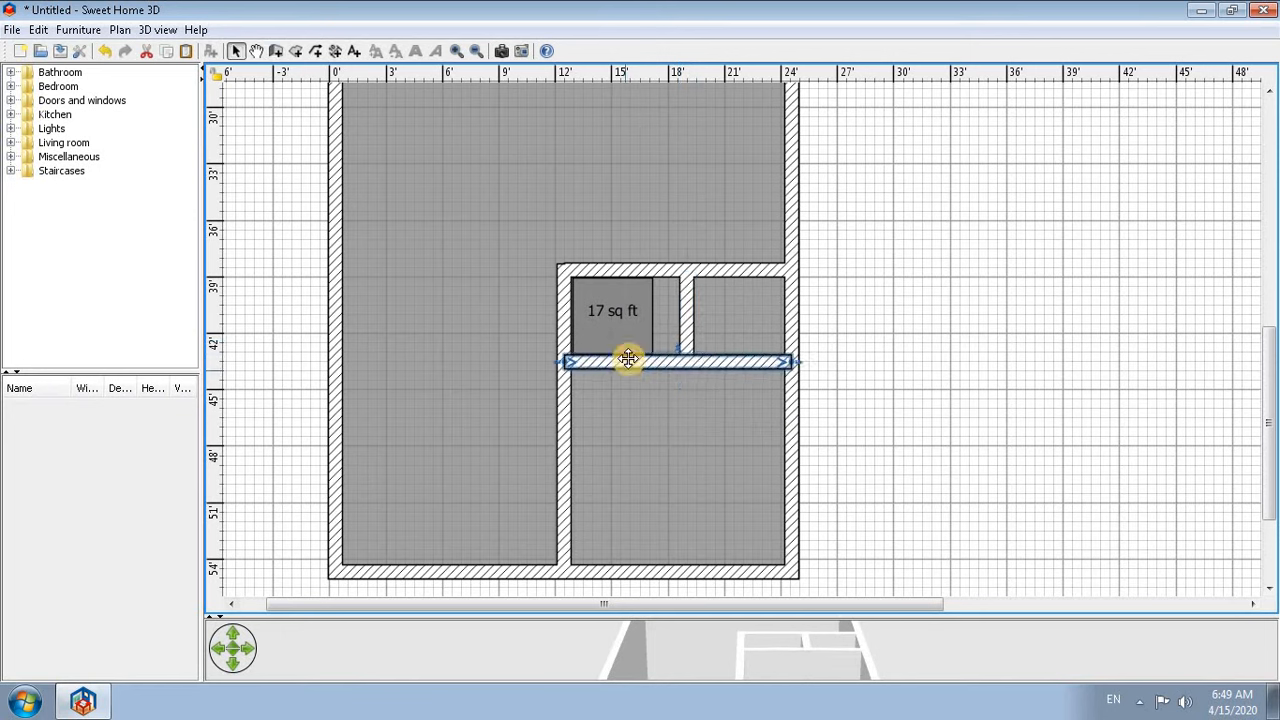
- Widen the 17 sq ft room by moving its two right corners to the short vertical wall
click(636, 314)
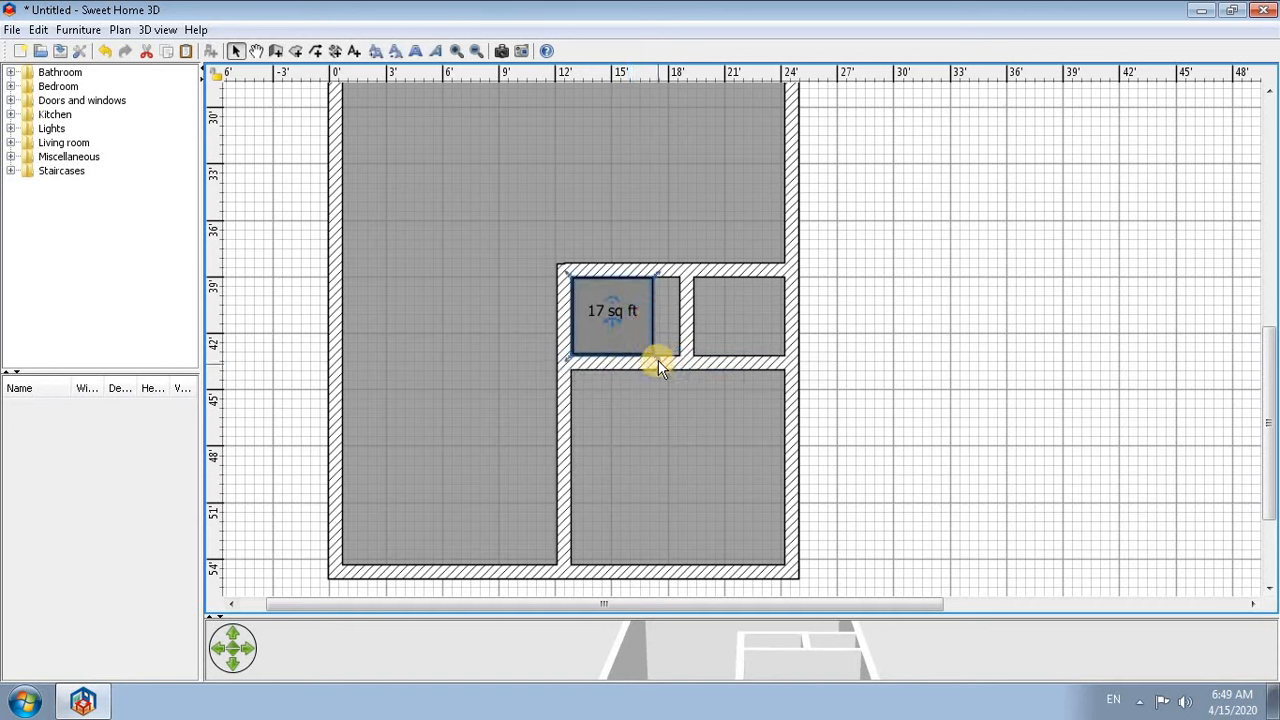
drag(654, 354, 678, 356)
drag(655, 278, 678, 279)
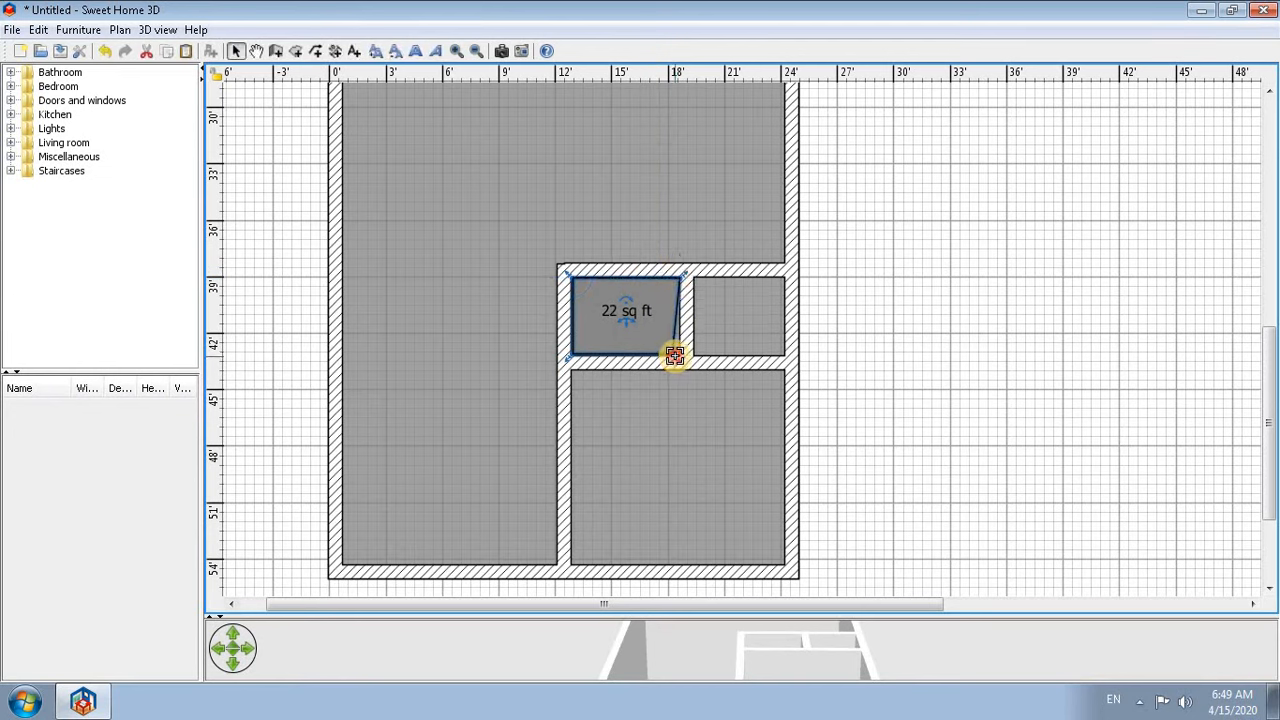
drag(675, 356, 683, 356)
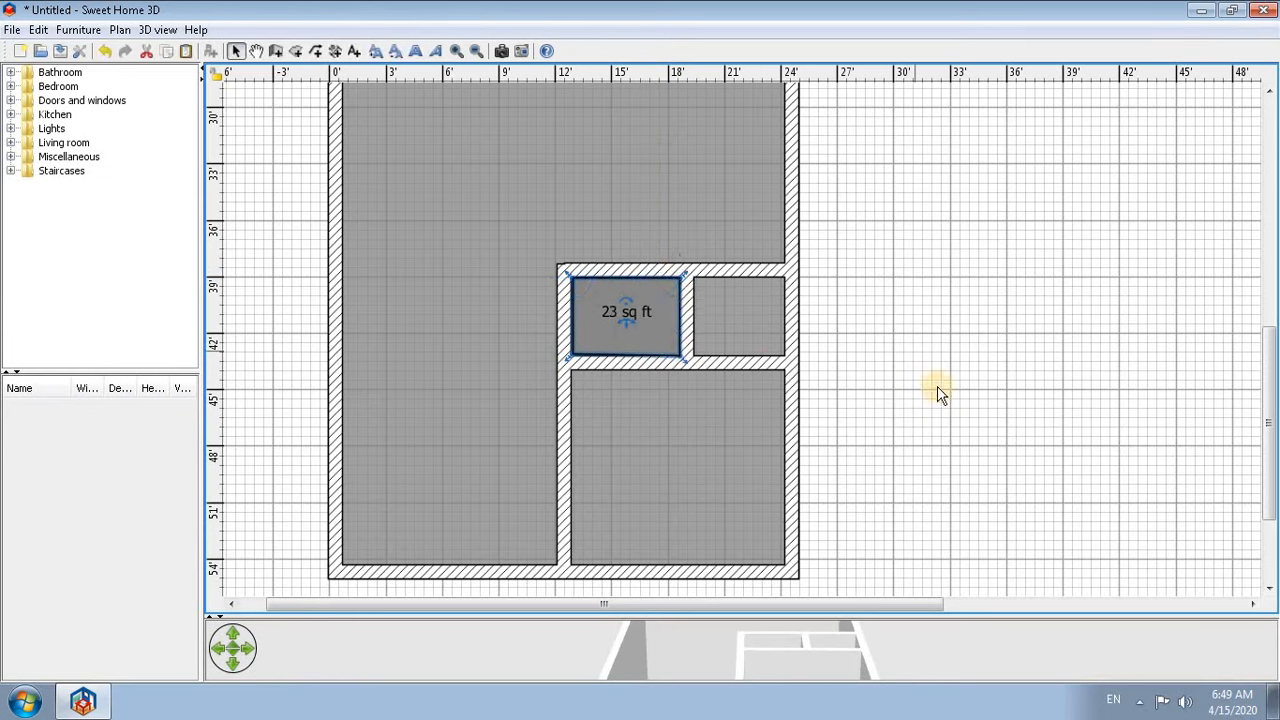
- Draw a horizontal wall from the junction above the 23 sq ft room to the left outer wall
drag(1272, 418, 1272, 424)
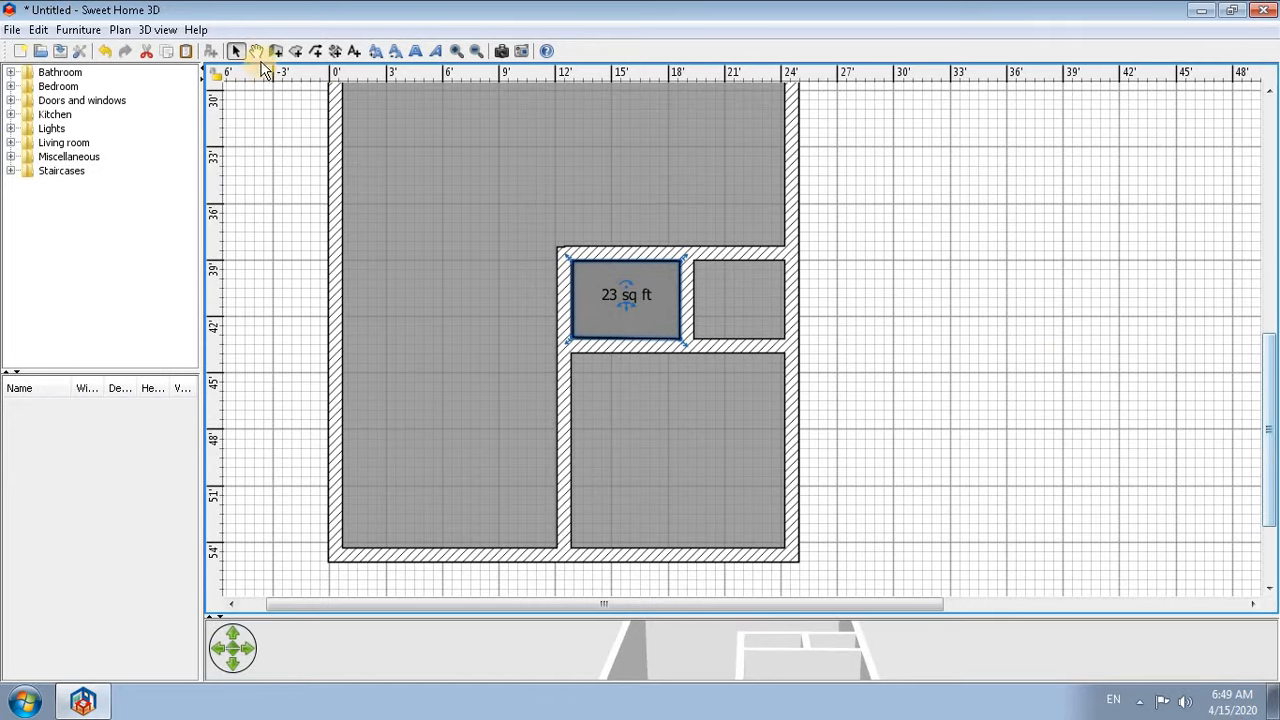
click(578, 255)
click(333, 251)
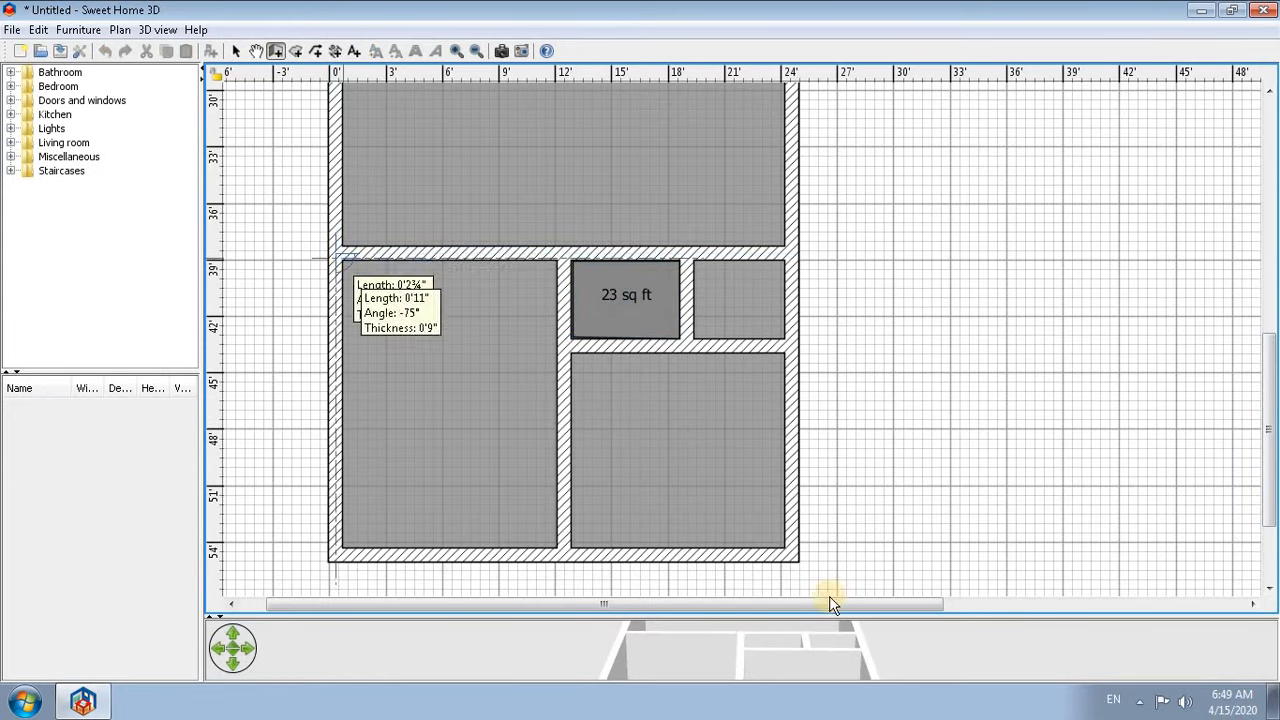
key(Escape)
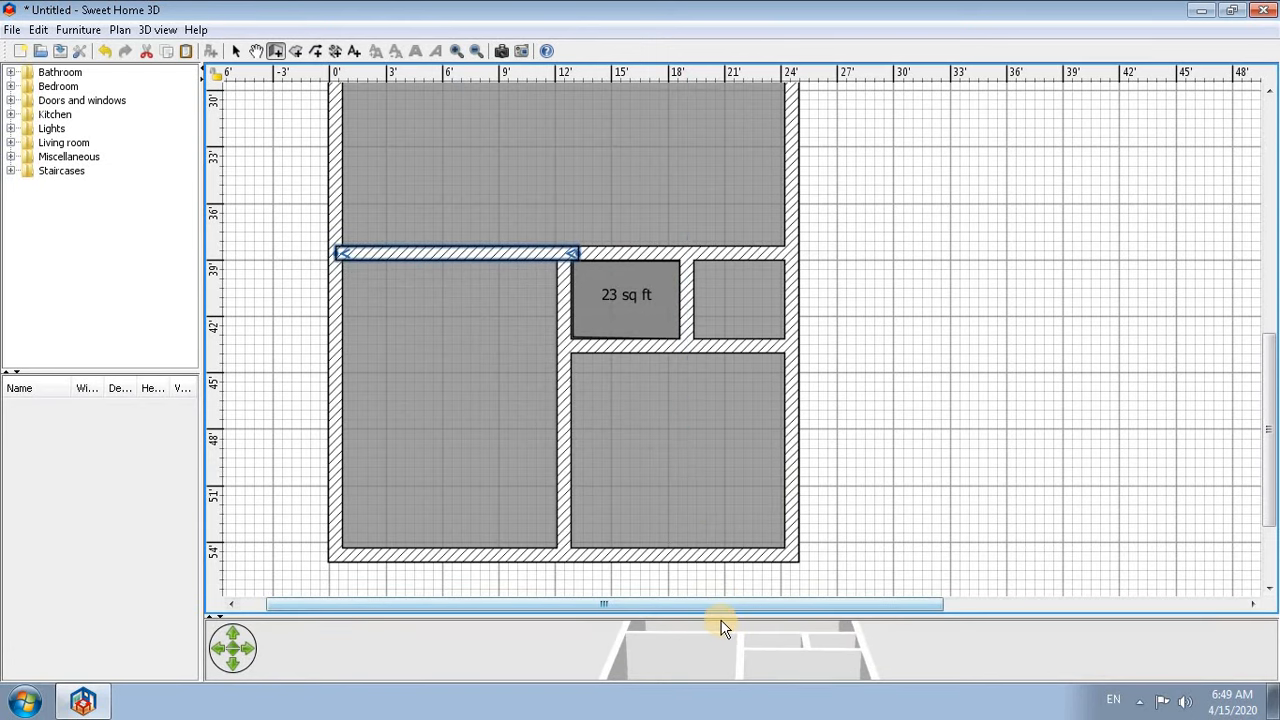
- Enlarge the 3D view and rotate the model to check the wall layout, then return to the plan
drag(722, 620, 790, 136)
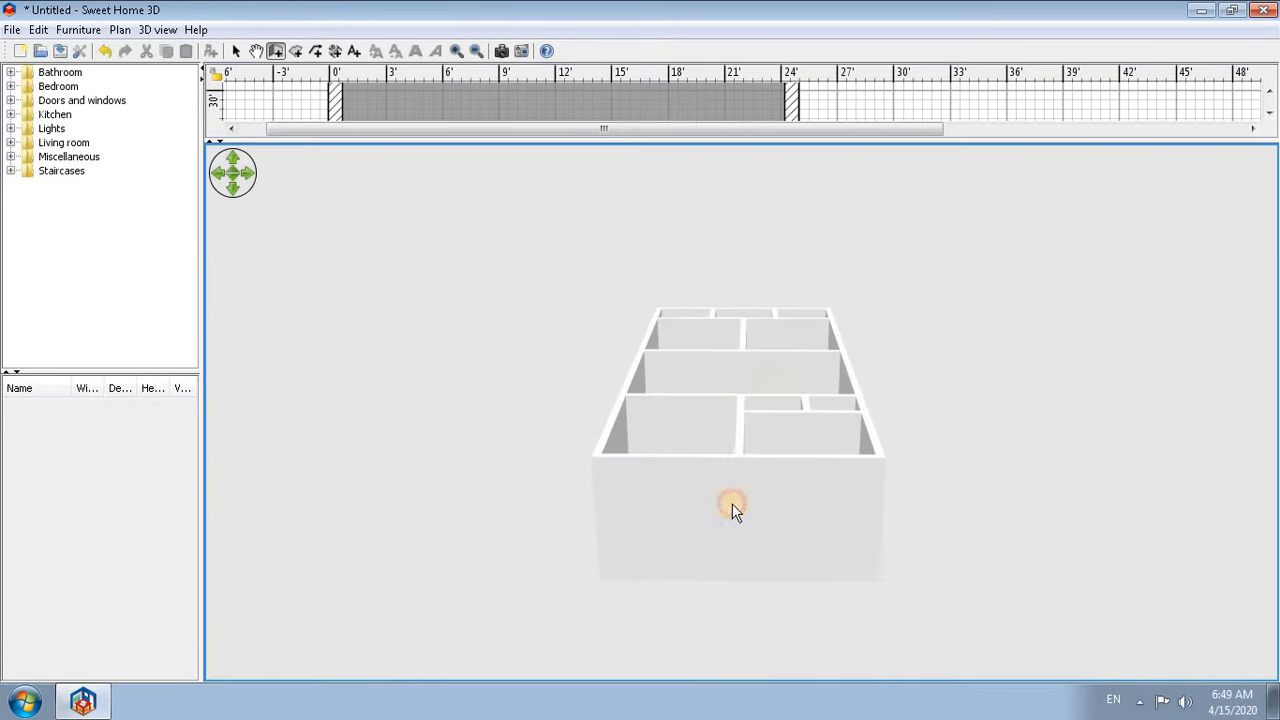
drag(732, 507, 602, 511)
drag(789, 490, 640, 680)
drag(1268, 449, 1270, 338)
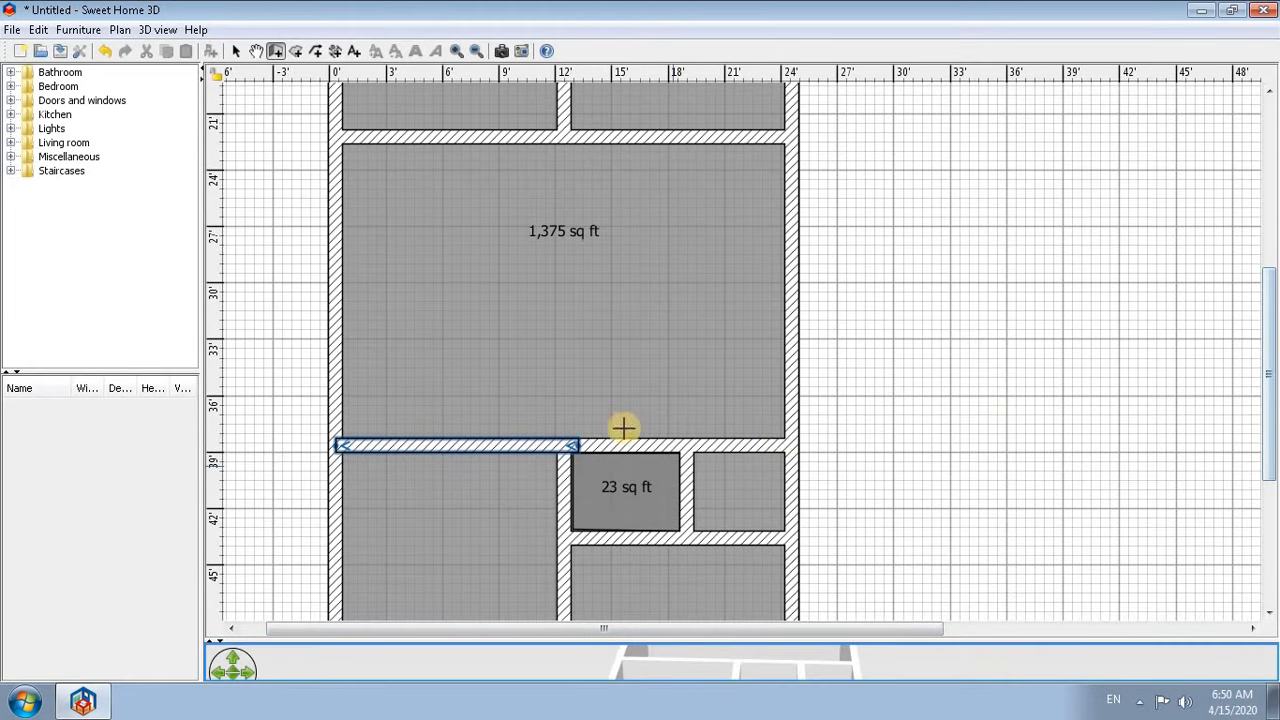
click(277, 53)
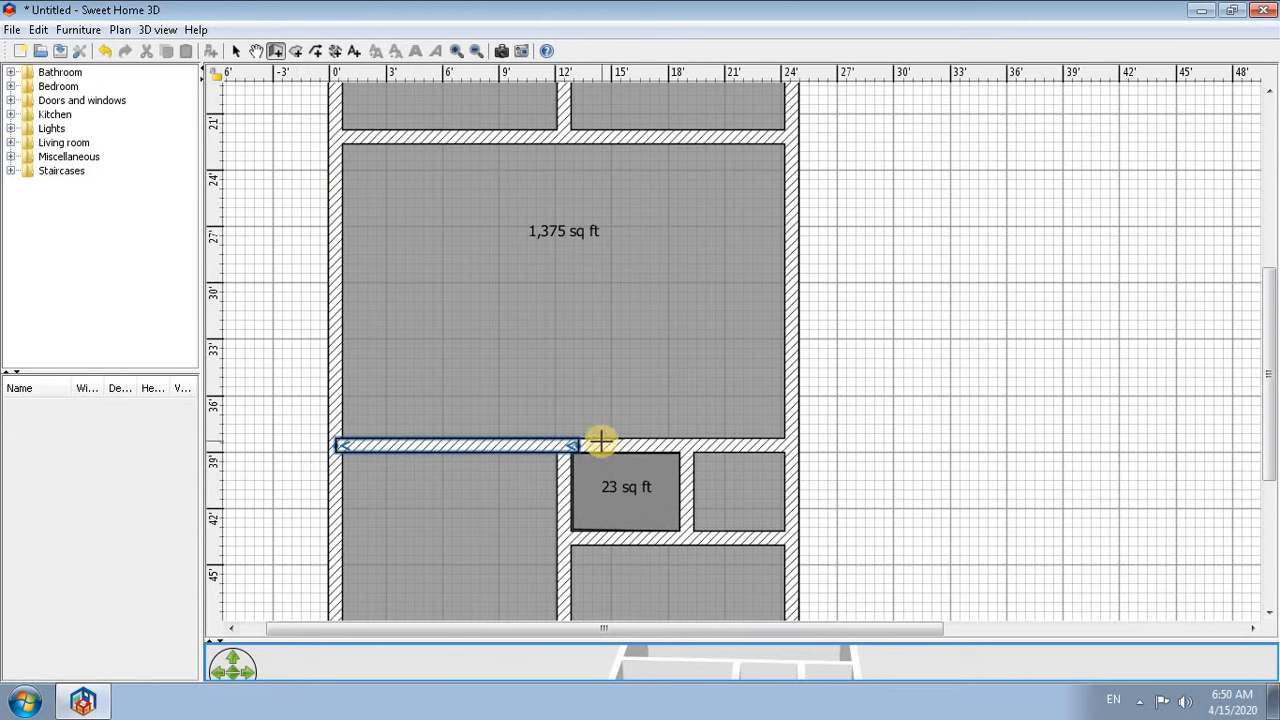
click(566, 441)
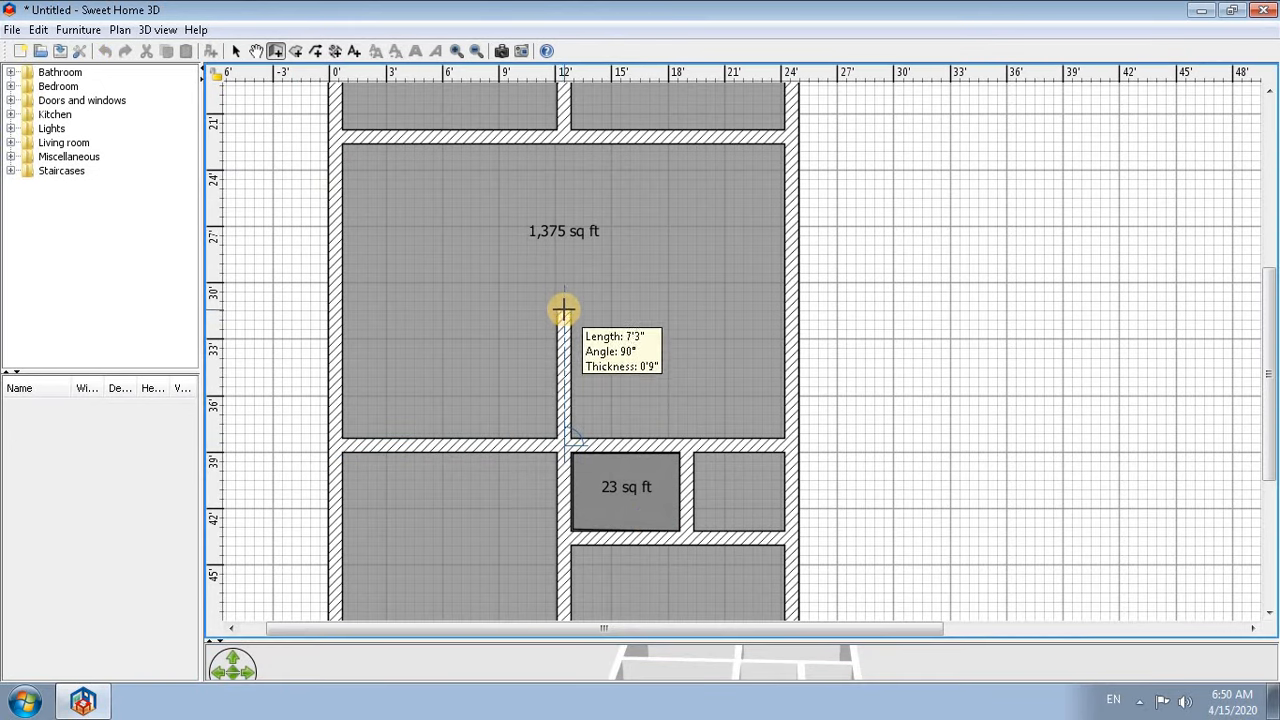
key(Escape)
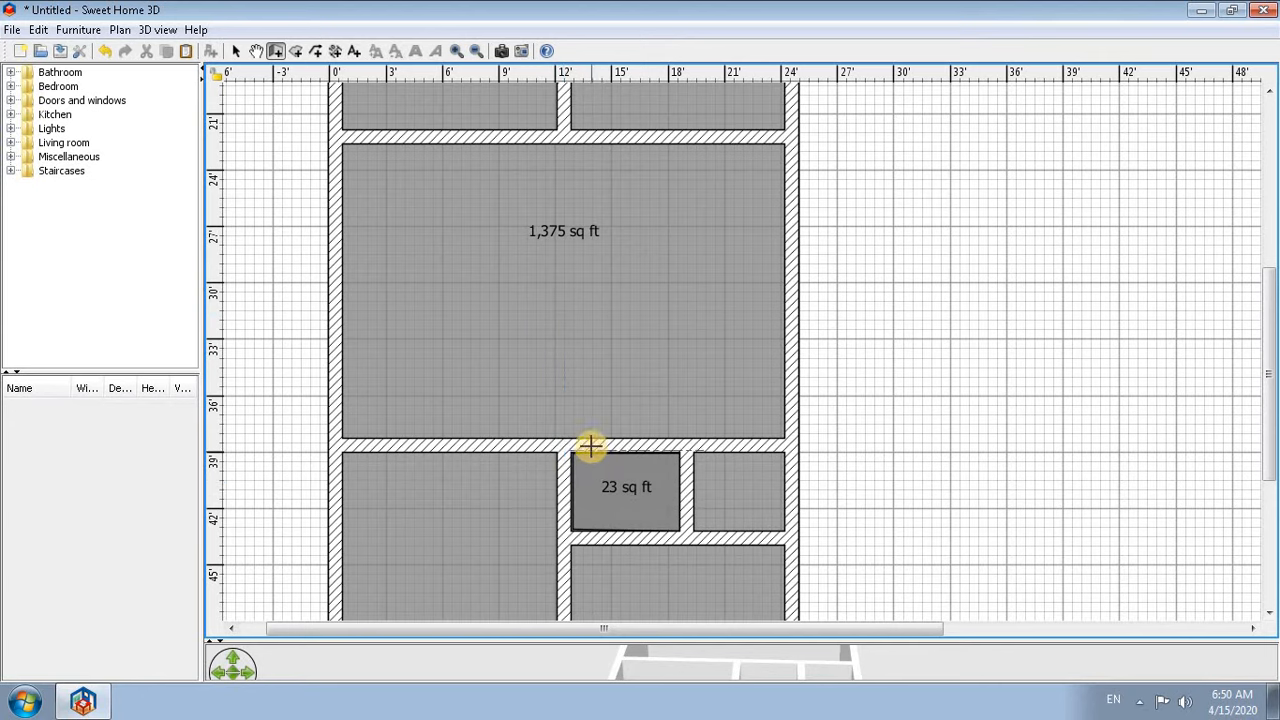
- Draw a wall from above the 23 sq ft room up to about the 30' mark and across to the right outer wall
click(590, 445)
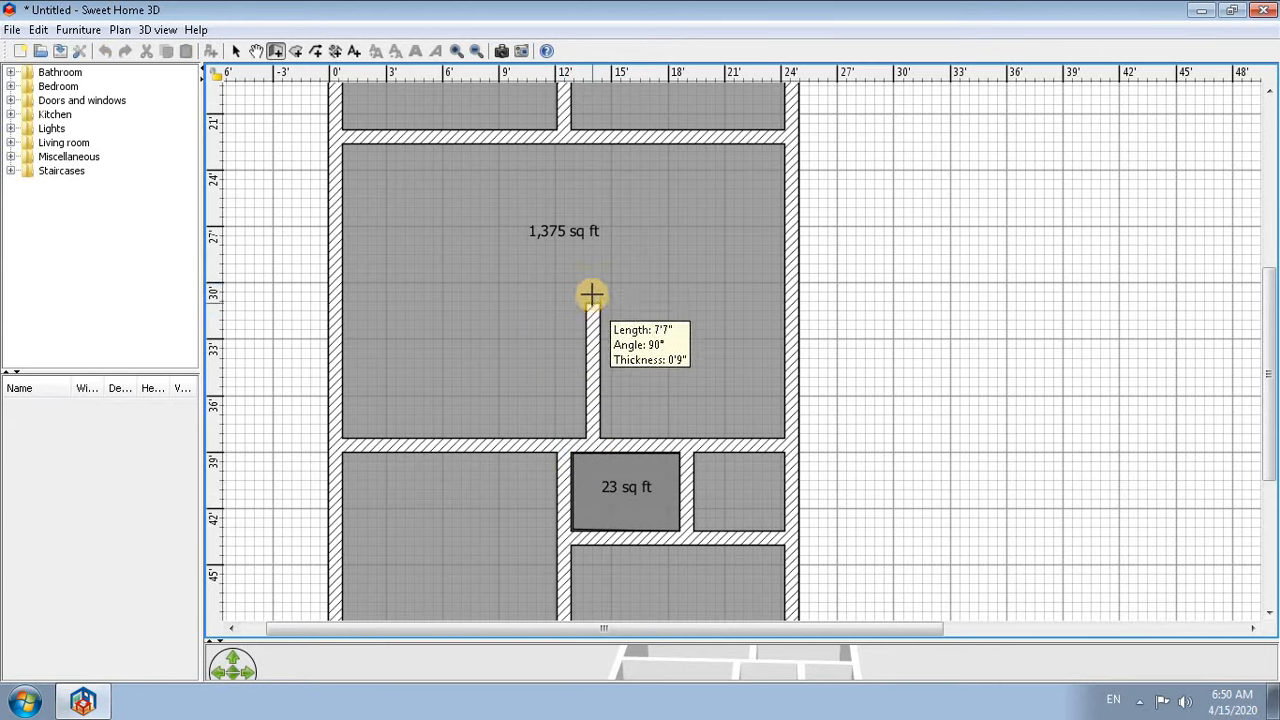
click(590, 293)
double_click(792, 293)
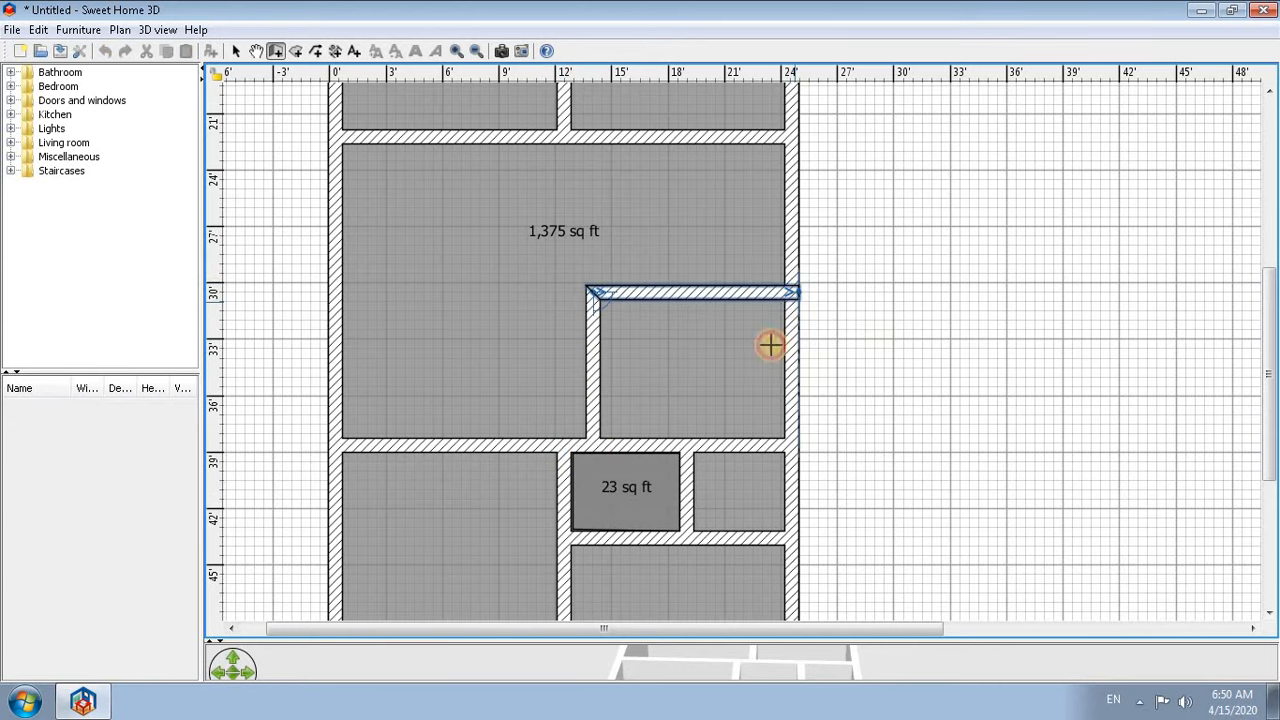
key(Escape)
- Place a shower from the Bathroom furniture in each of the two 35 sq ft rooms
drag(1273, 415, 1268, 345)
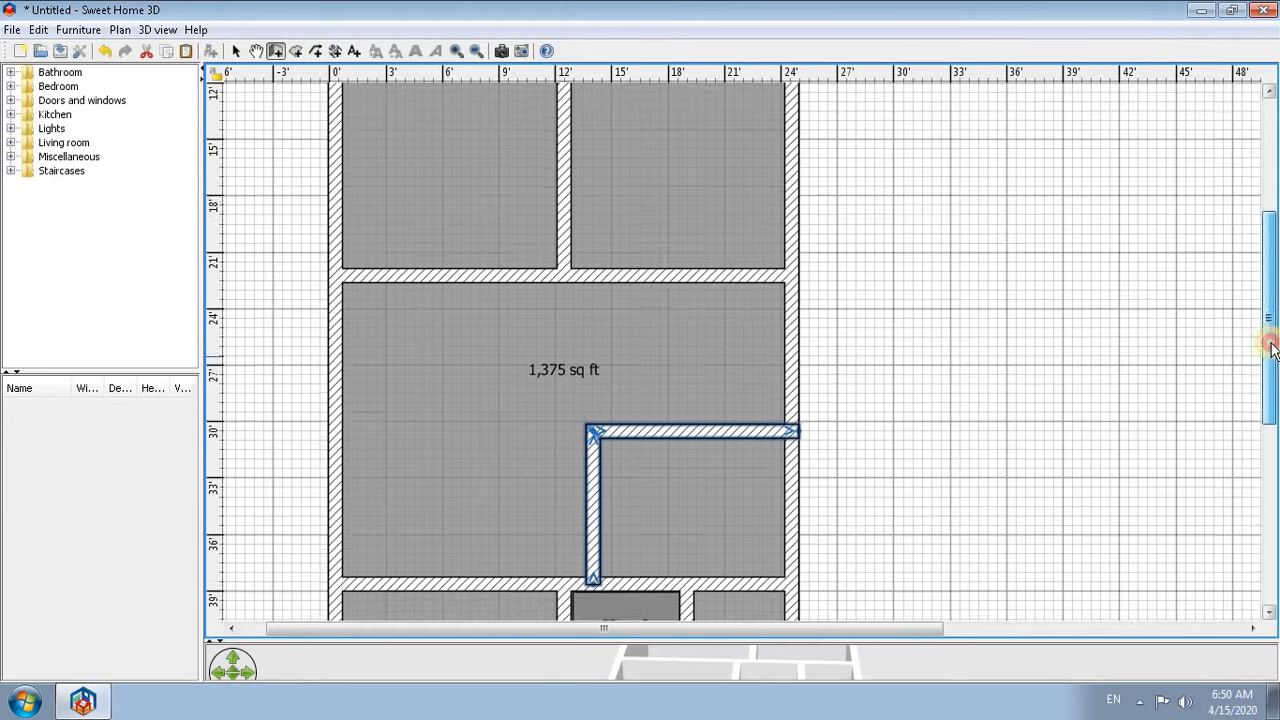
click(11, 72)
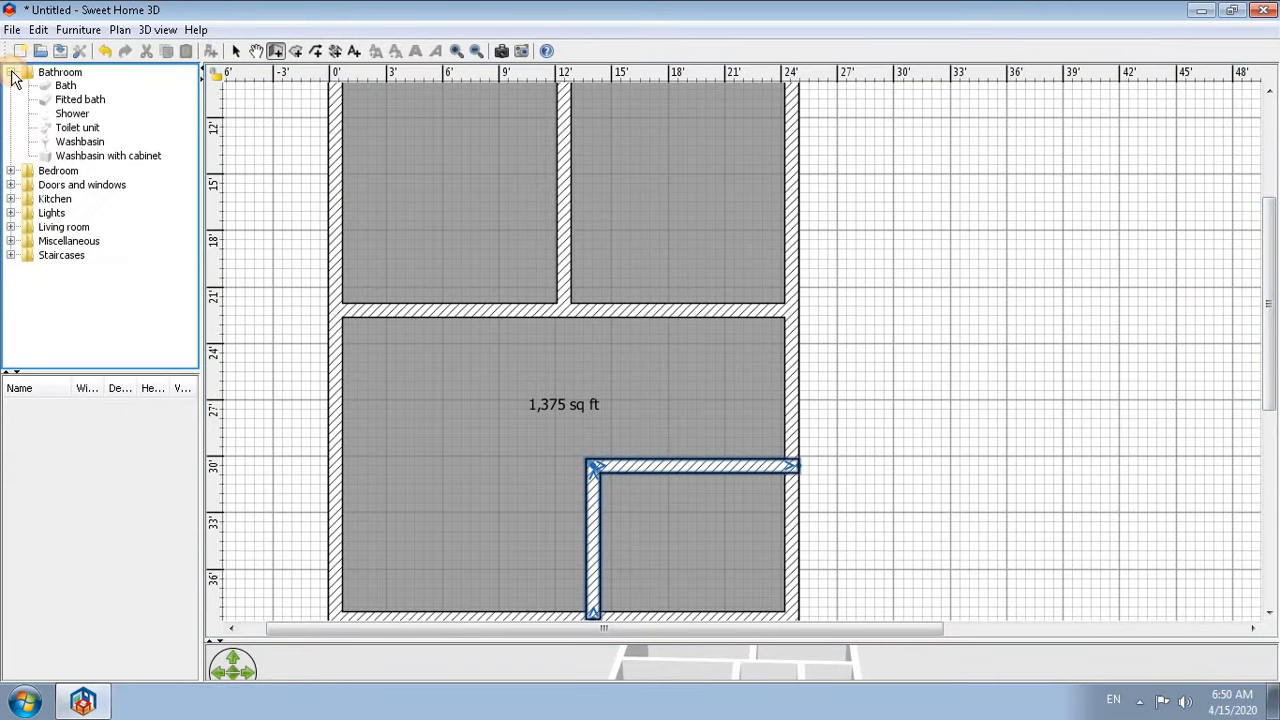
drag(1275, 400, 1249, 266)
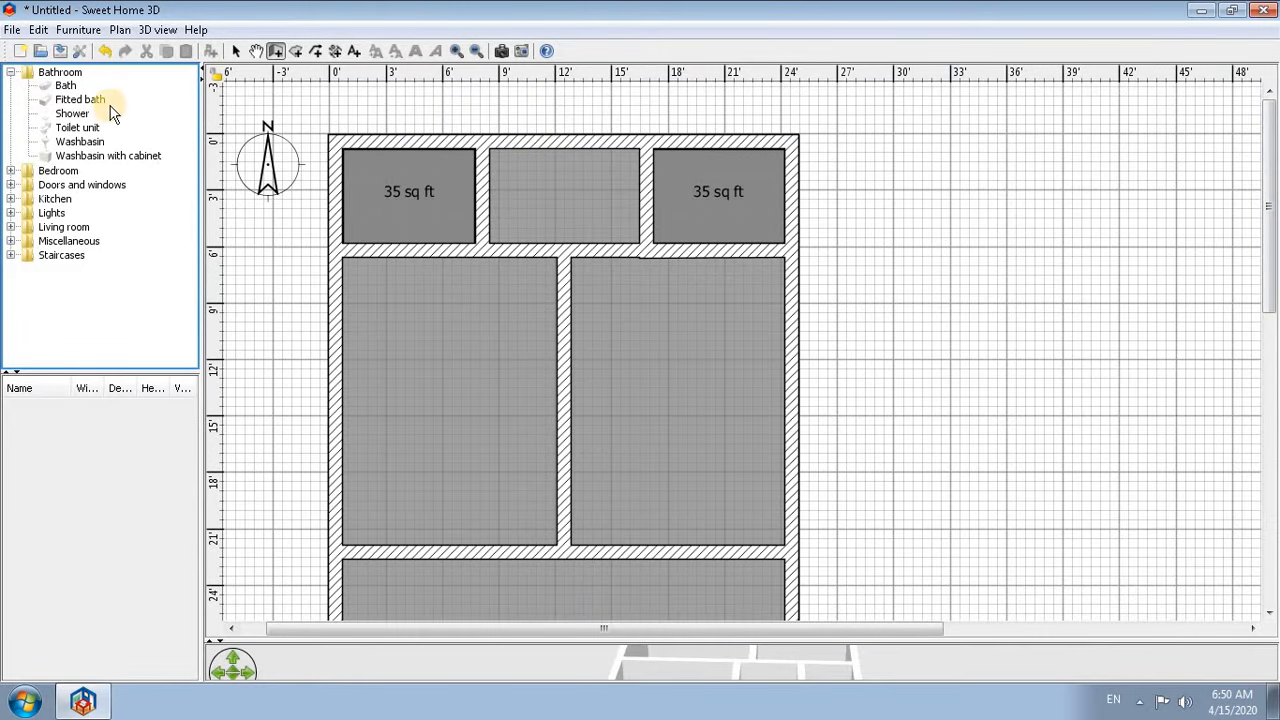
drag(80, 118, 655, 150)
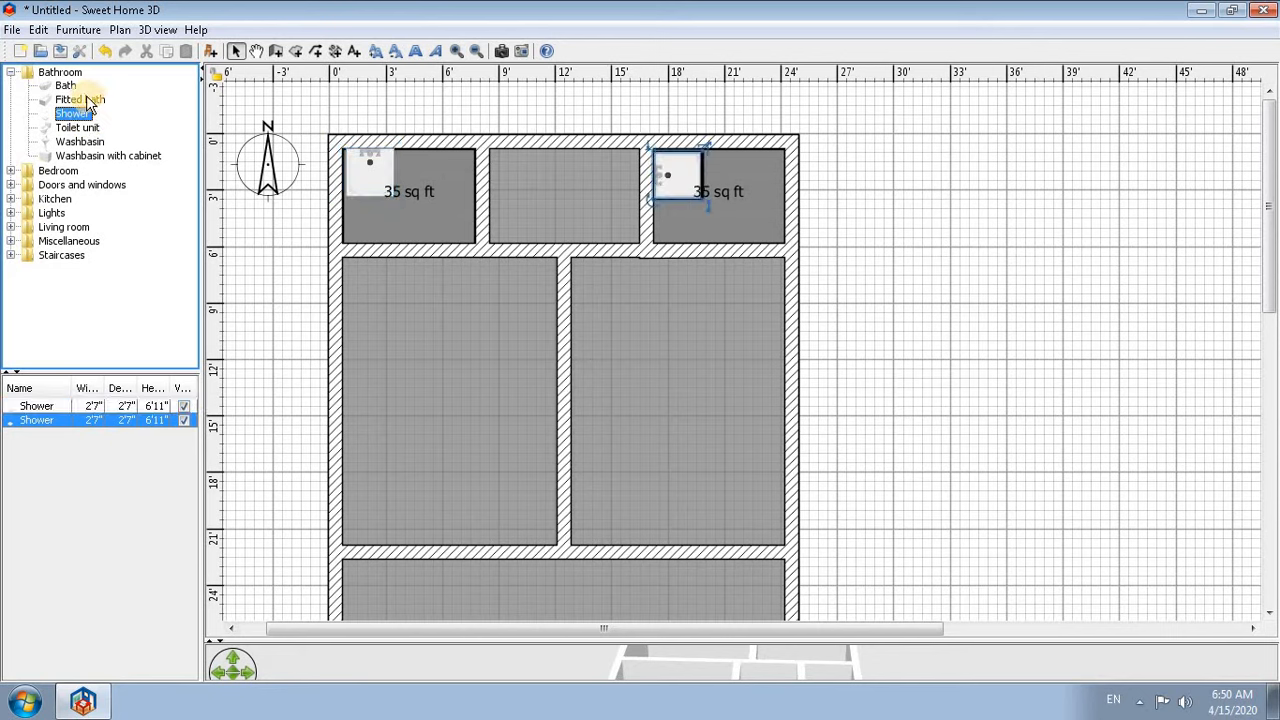
- Add a toilet unit to each 35 sq ft bathroom, with its back against the room's inner side wall
drag(85, 127, 449, 158)
drag(80, 128, 675, 172)
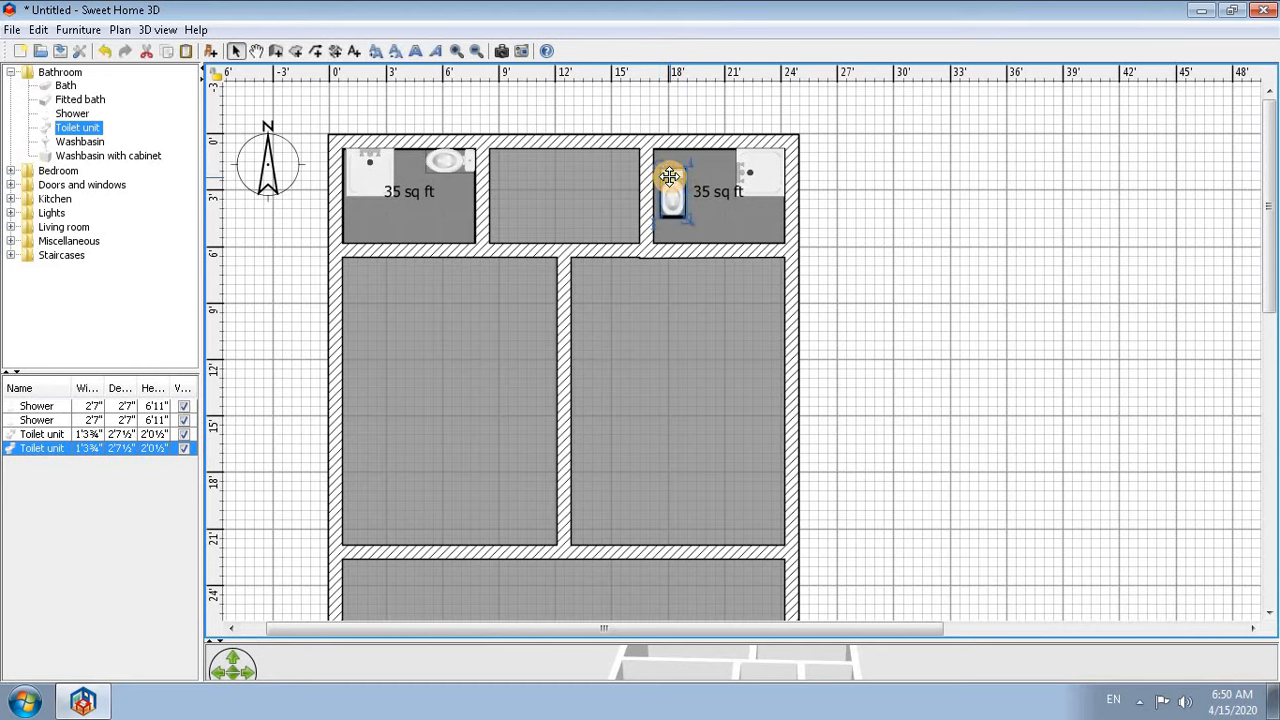
key(Delete)
drag(68, 135, 652, 156)
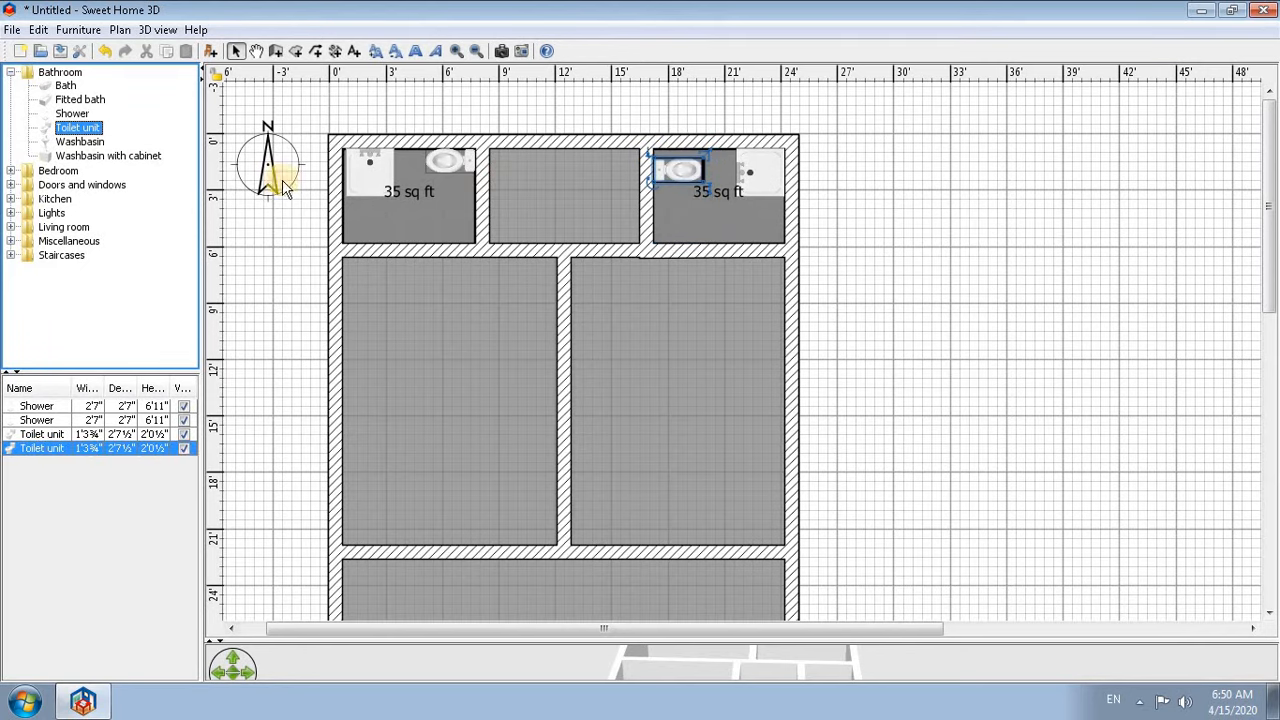
- Place a toilet unit and a shower in the 23 sq ft room and in the small room beside it
drag(1268, 257, 1273, 415)
click(759, 154)
drag(78, 126, 655, 399)
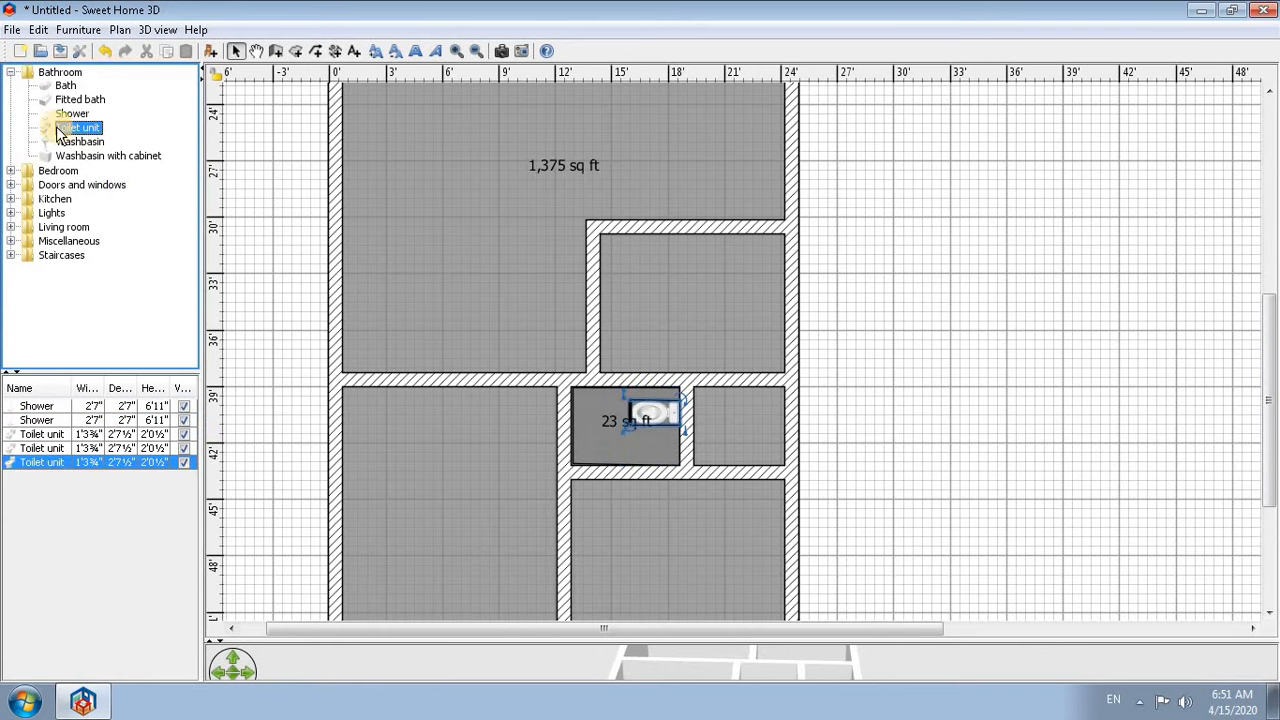
drag(60, 133, 698, 398)
click(655, 402)
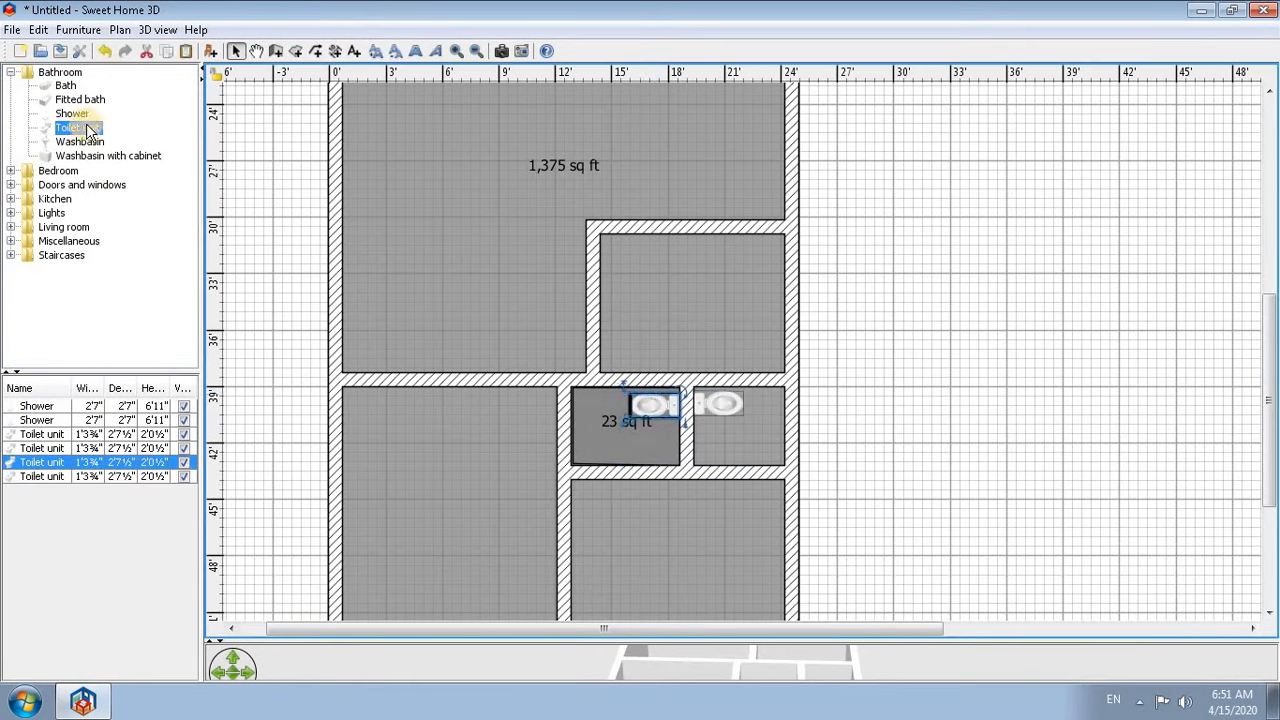
drag(85, 113, 579, 418)
drag(72, 113, 751, 420)
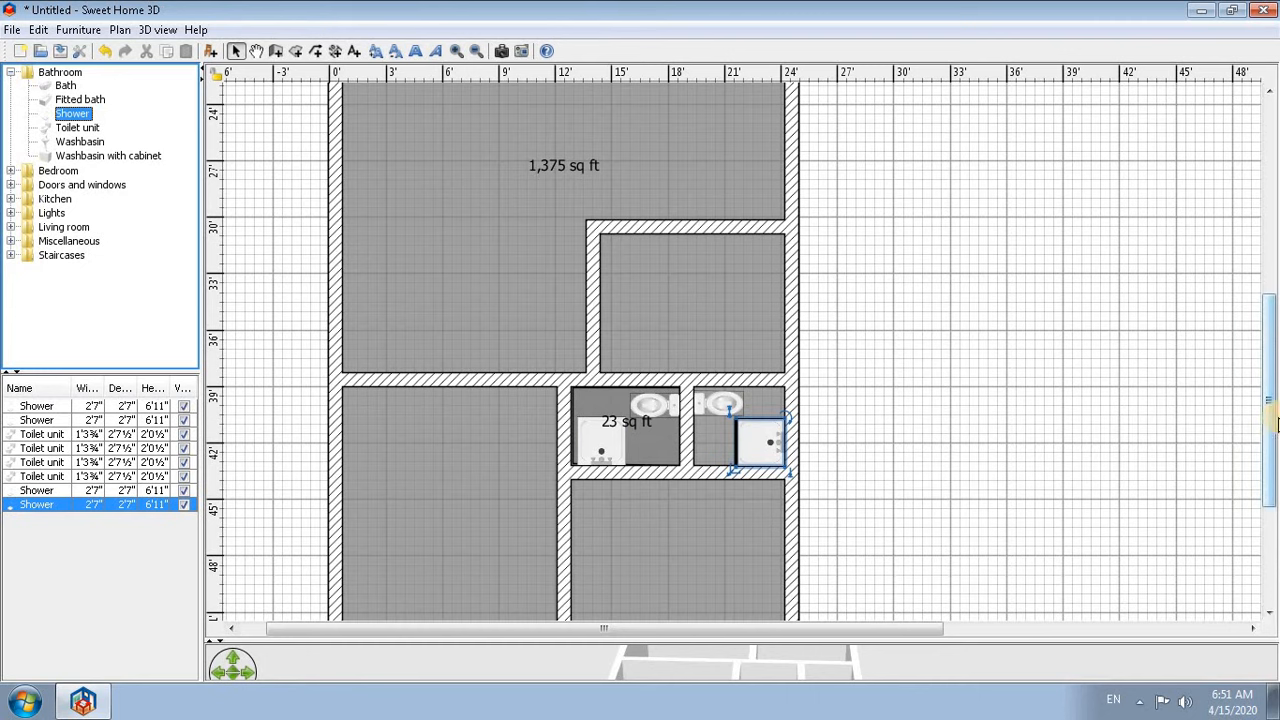
- Place a bed against the left wall of the lower-right bedroom and resize it to 6' by 7'
click(11, 171)
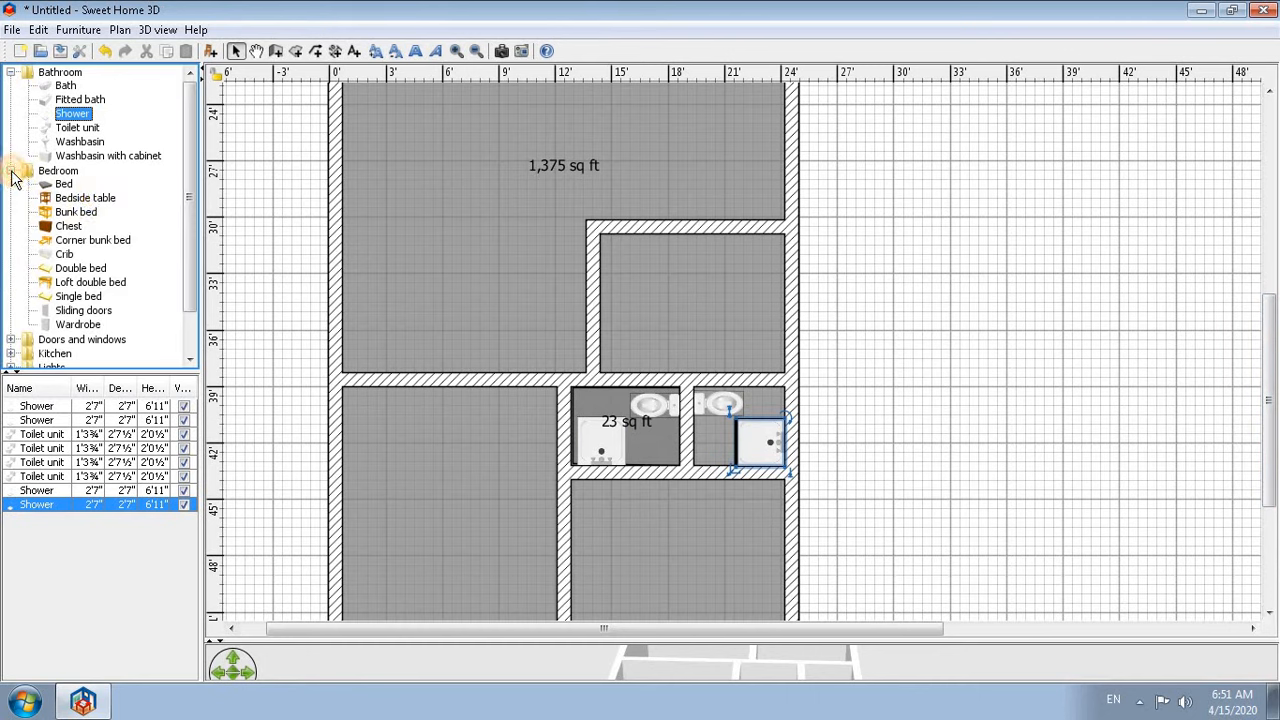
drag(57, 186, 578, 540)
scroll(739, 391, down, 5)
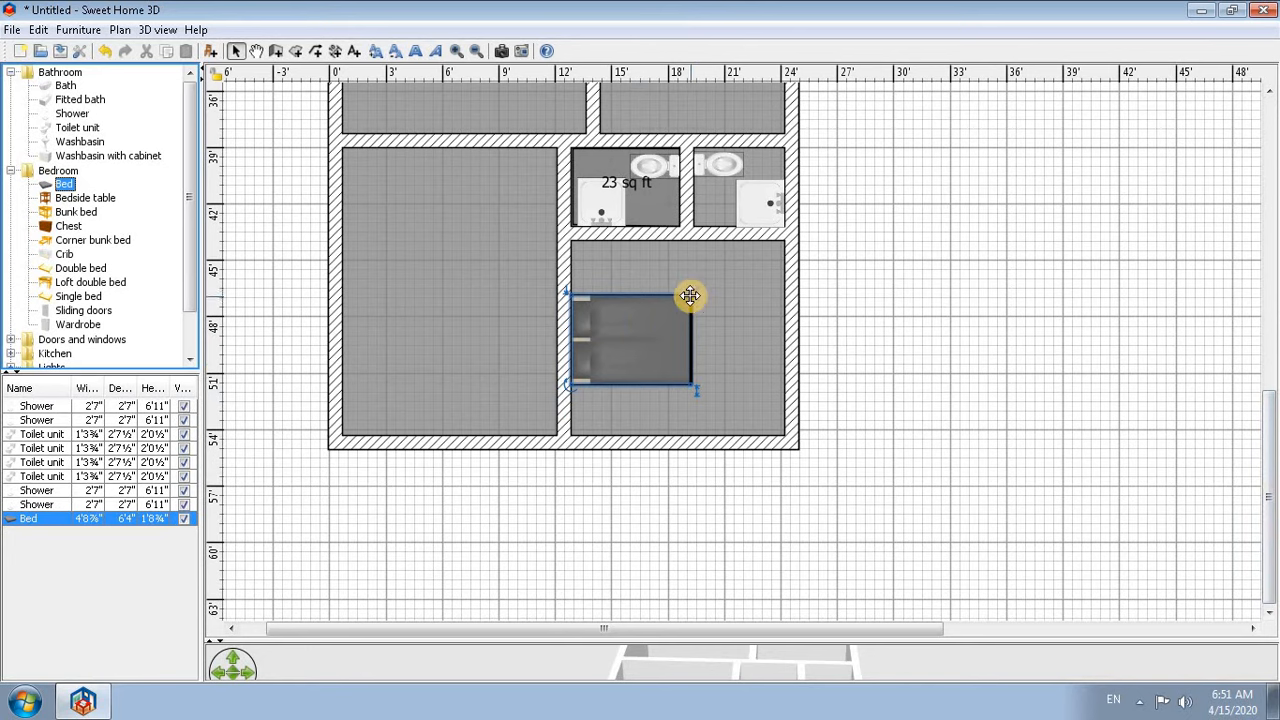
drag(691, 294, 691, 270)
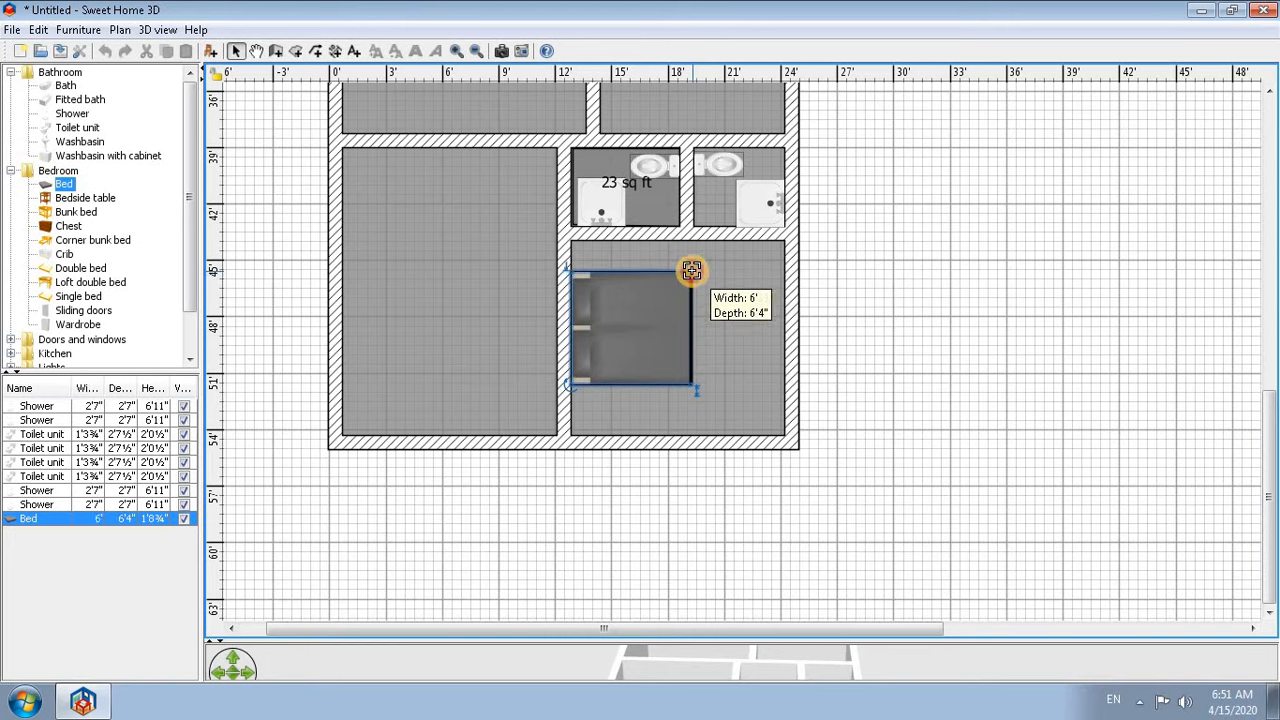
drag(693, 270, 705, 270)
drag(642, 320, 641, 332)
- Place a copy of the 6' by 7' bed against the left wall of each of the two upper bedrooms
key(ctrl+v)
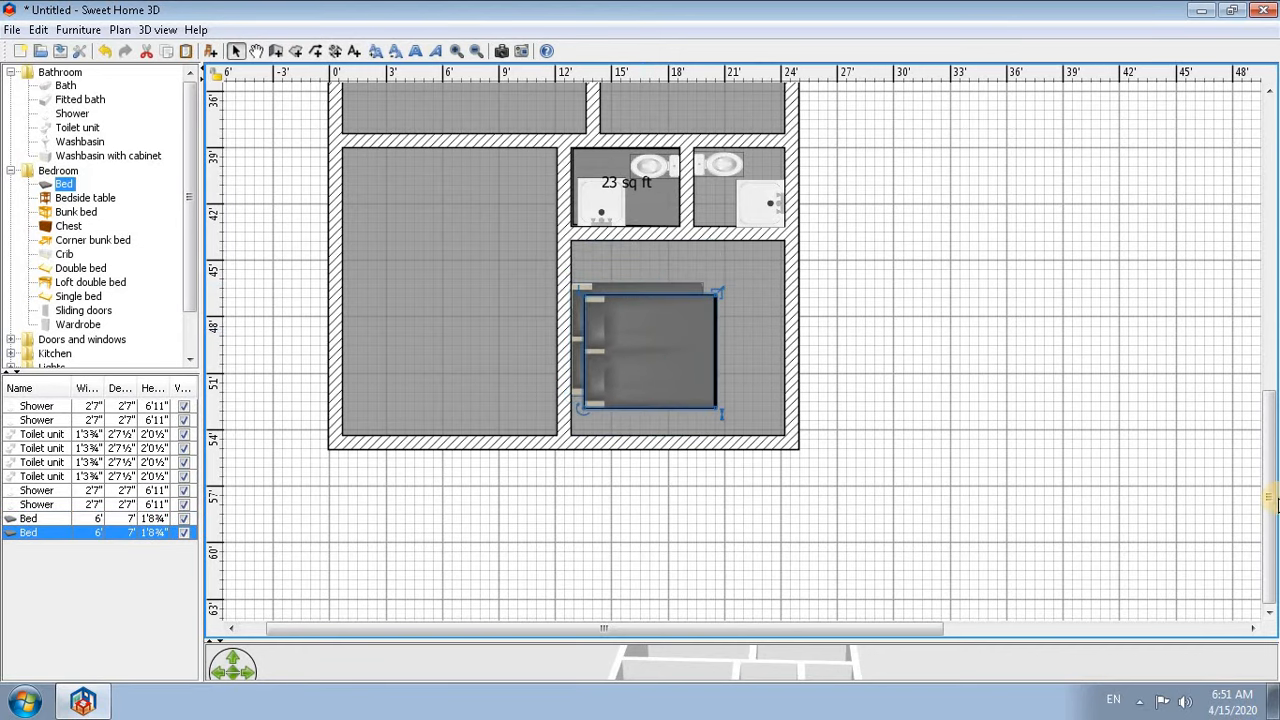
drag(1271, 499, 1268, 413)
drag(652, 575, 1246, 253)
drag(991, 571, 607, 221)
key(ctrl+v)
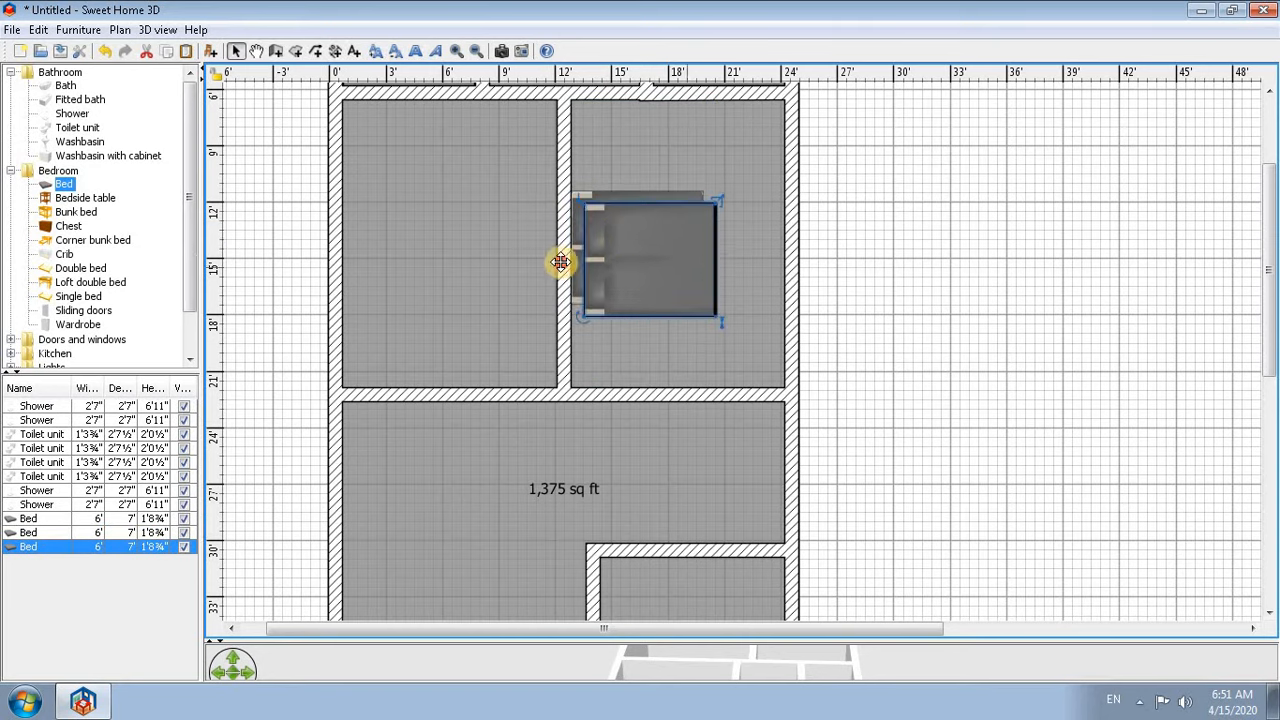
drag(561, 262, 440, 253)
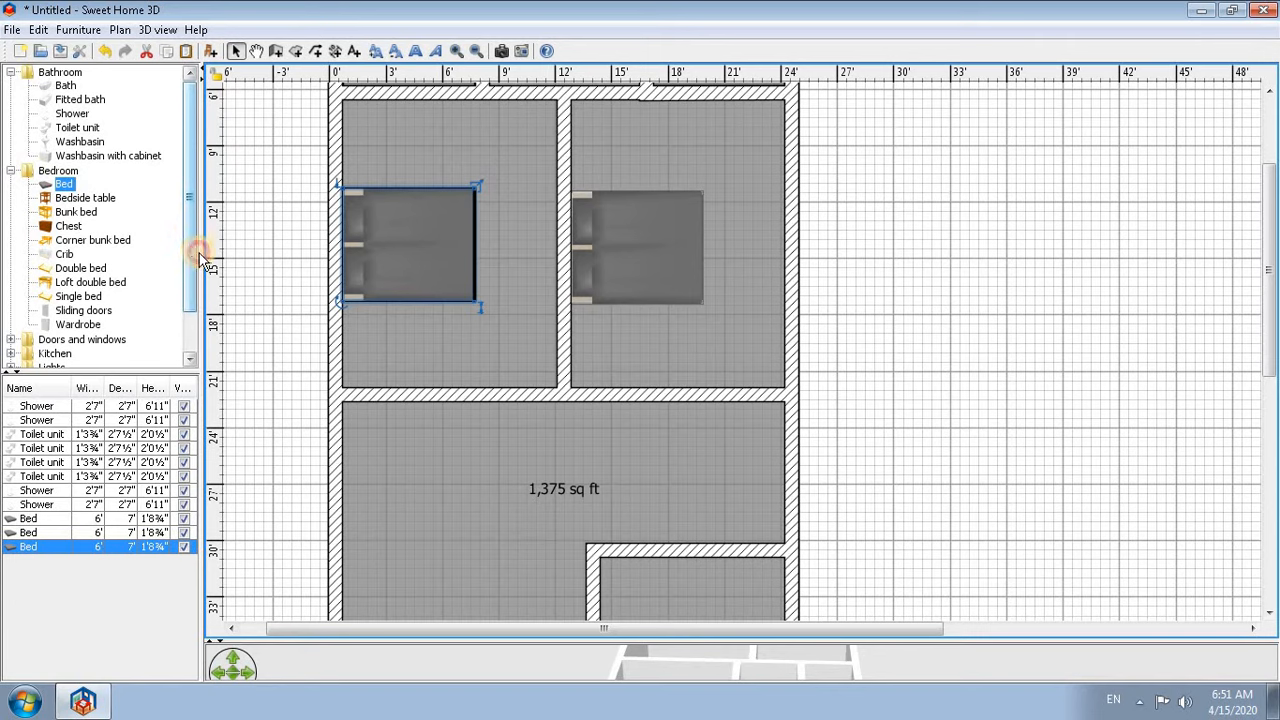
- Put a 4' Door in the bottom wall of each upper bedroom beside their shared wall, and flip the right-hand door horizontally
drag(200, 260, 197, 294)
click(10, 290)
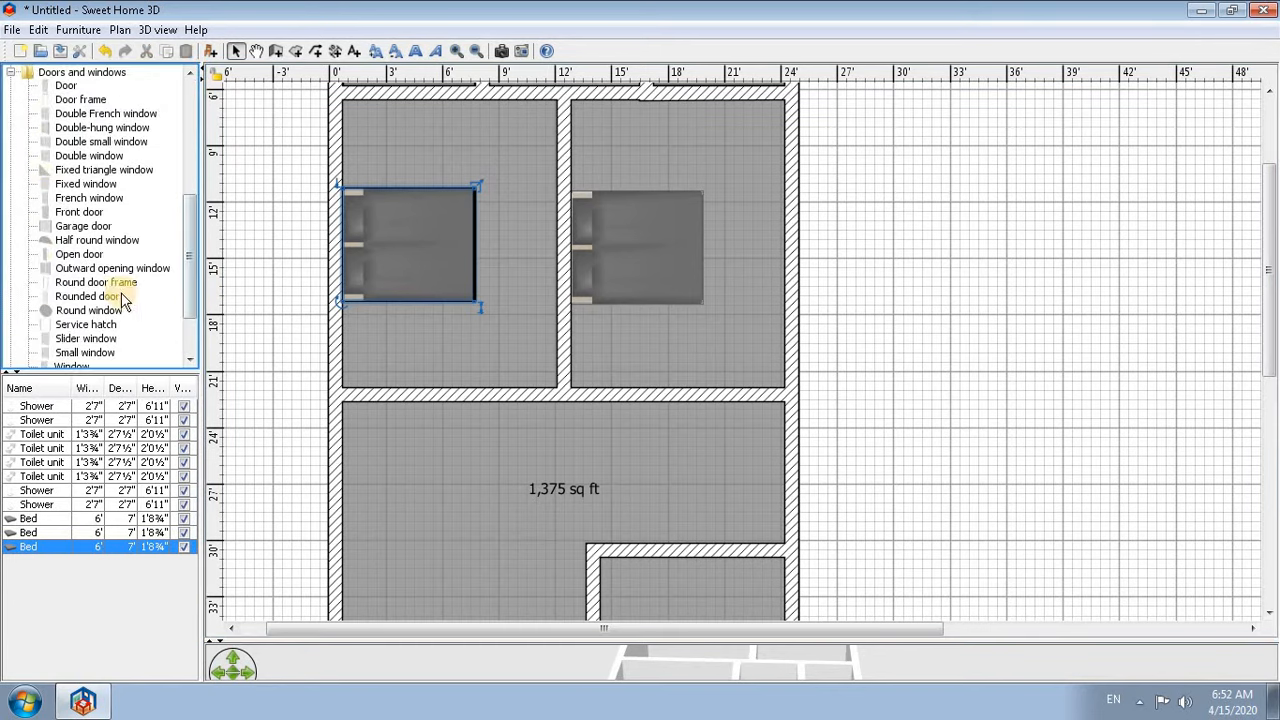
drag(186, 251, 184, 214)
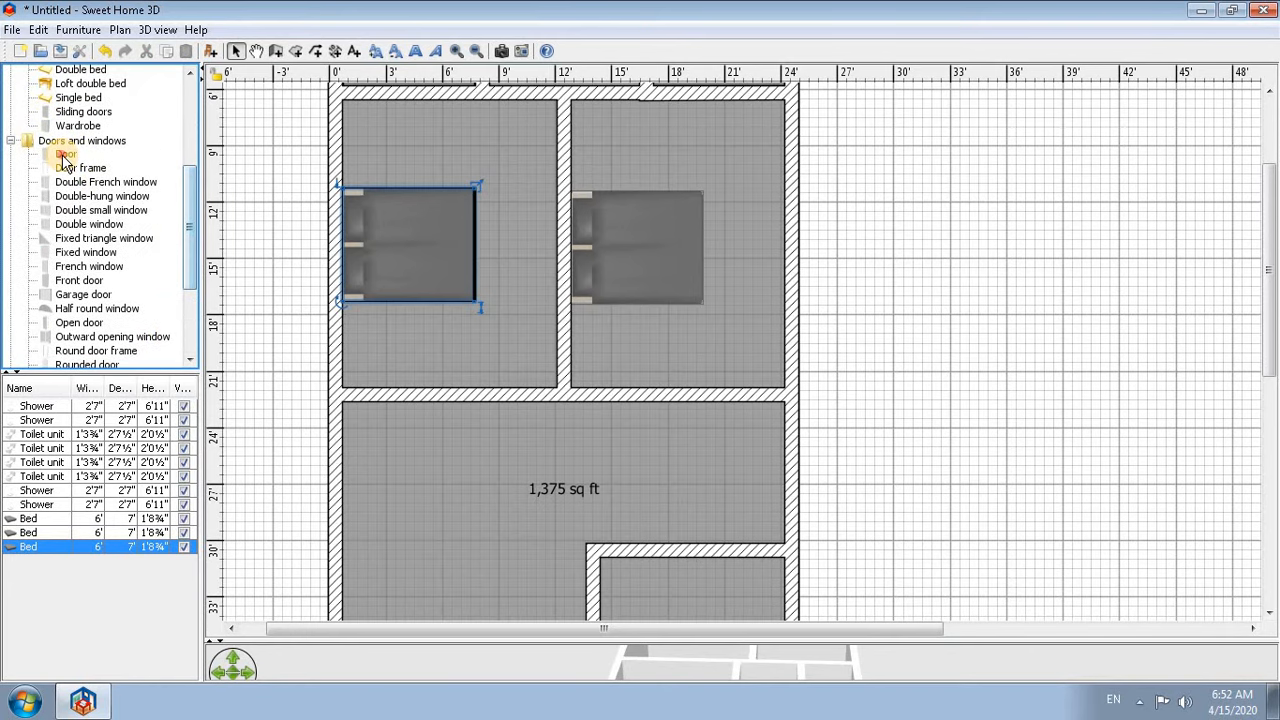
drag(65, 158, 599, 382)
key(ctrl+c)
key(ctrl+v)
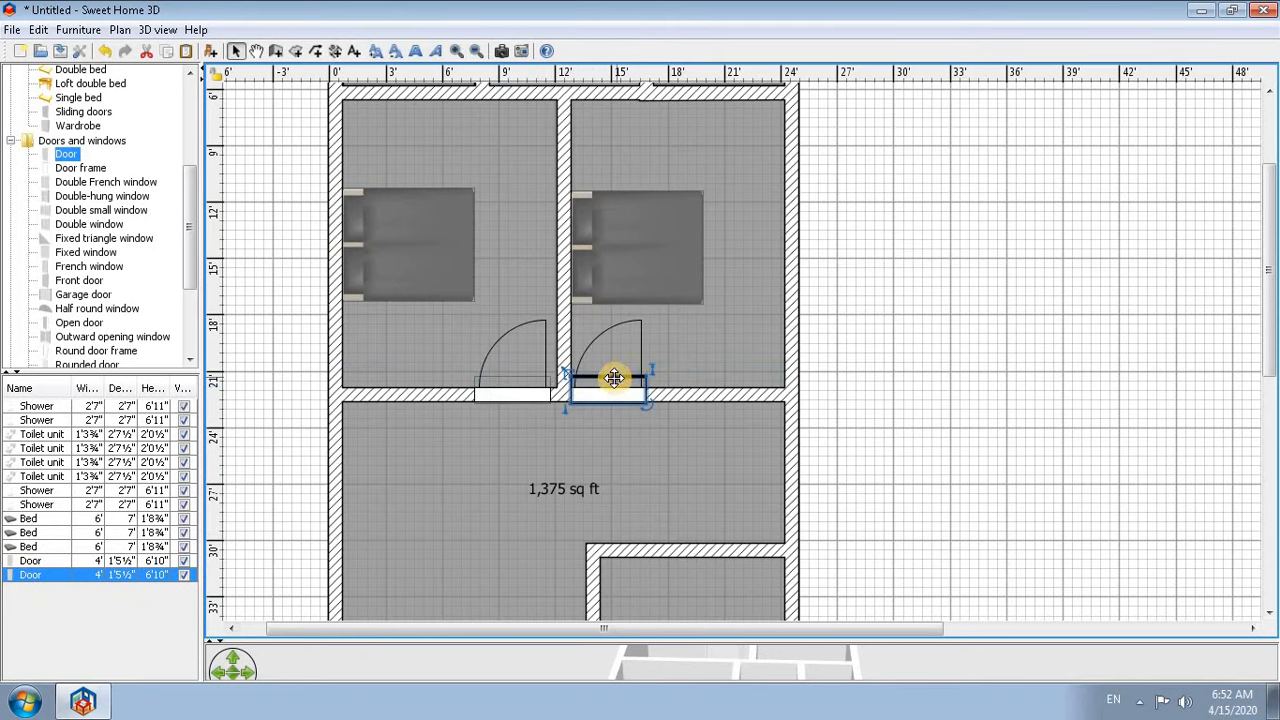
right_click(615, 385)
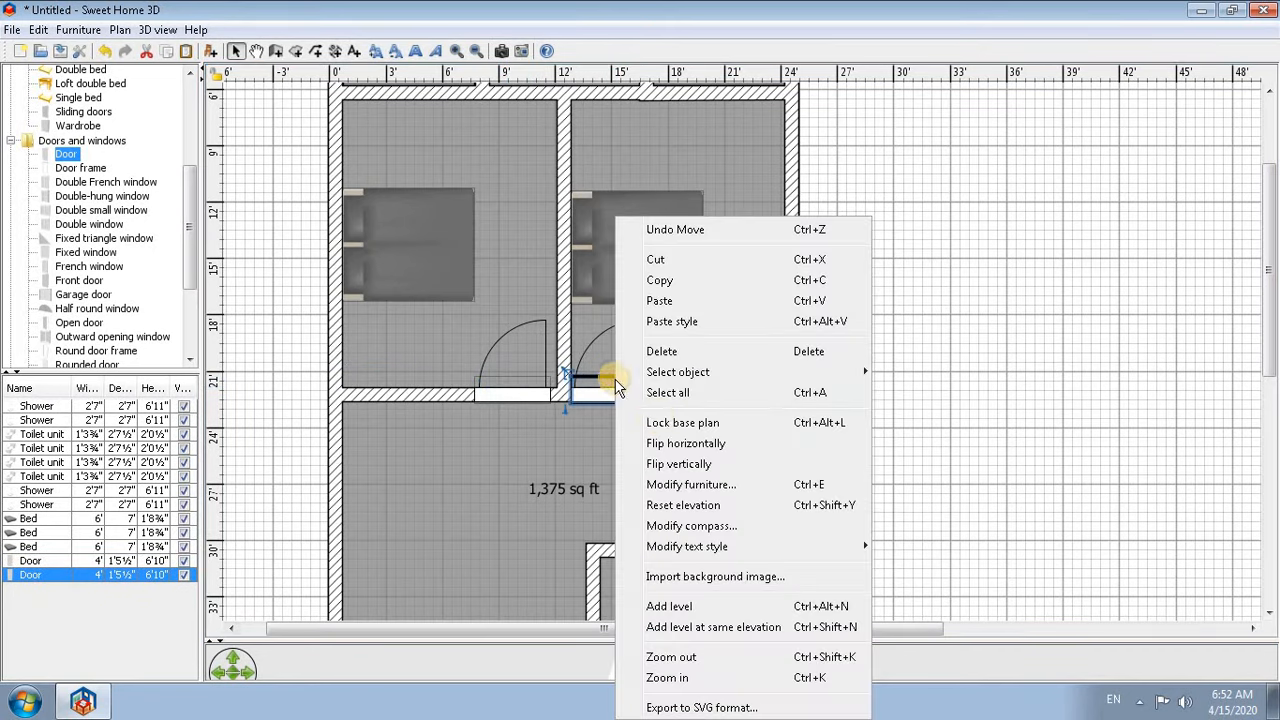
click(725, 441)
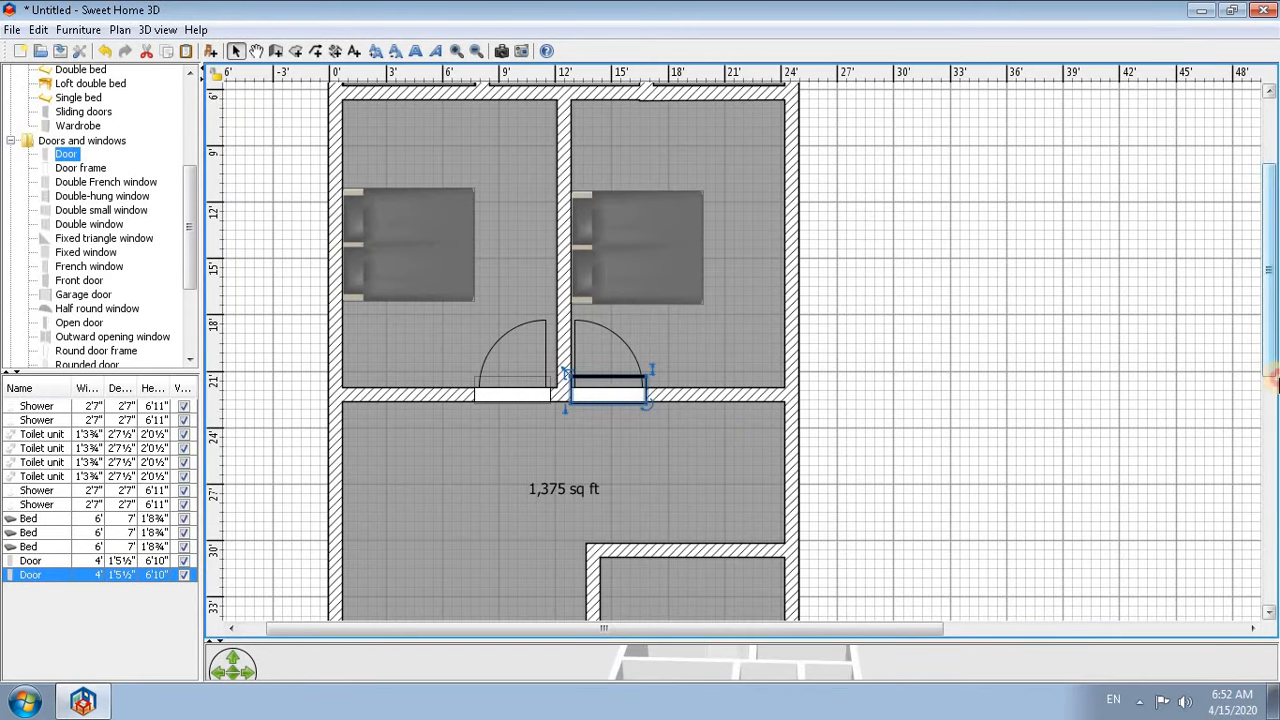
- Add a 4' door in the top wall of the middle-right room and a 6' door in the wall above the lower-left room
scroll(1274, 380, down, 5)
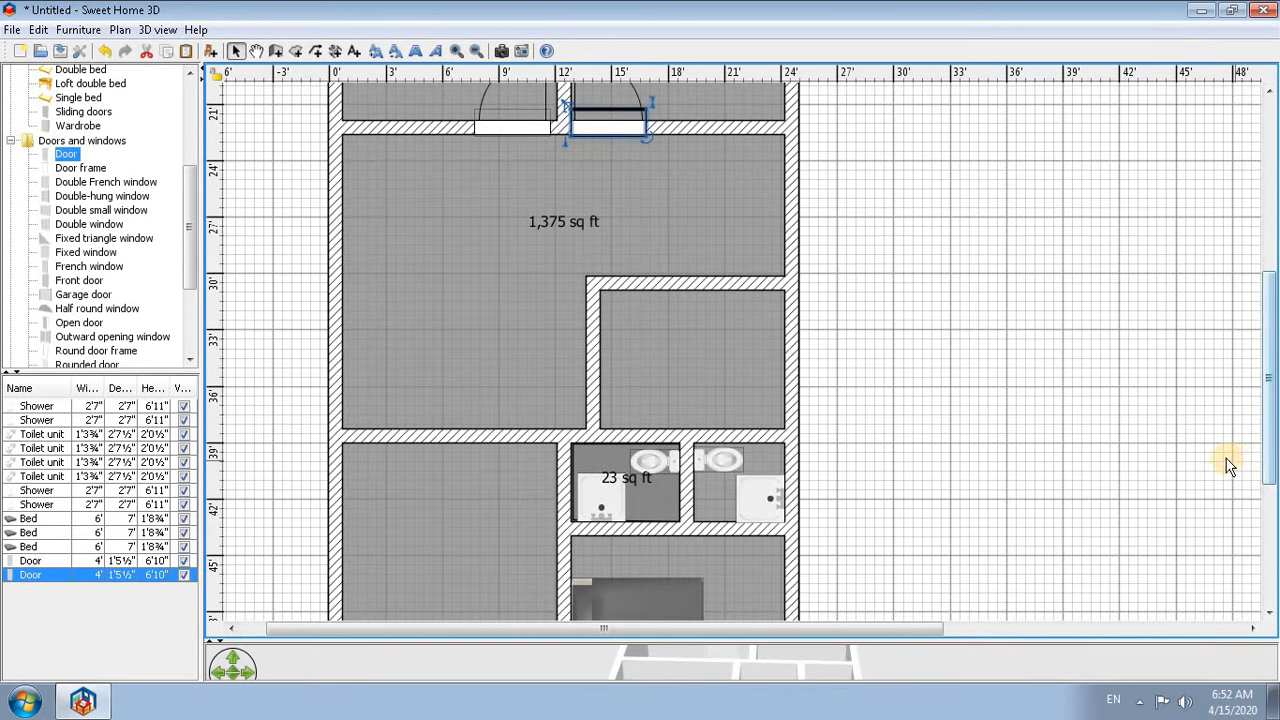
key(ctrl+v)
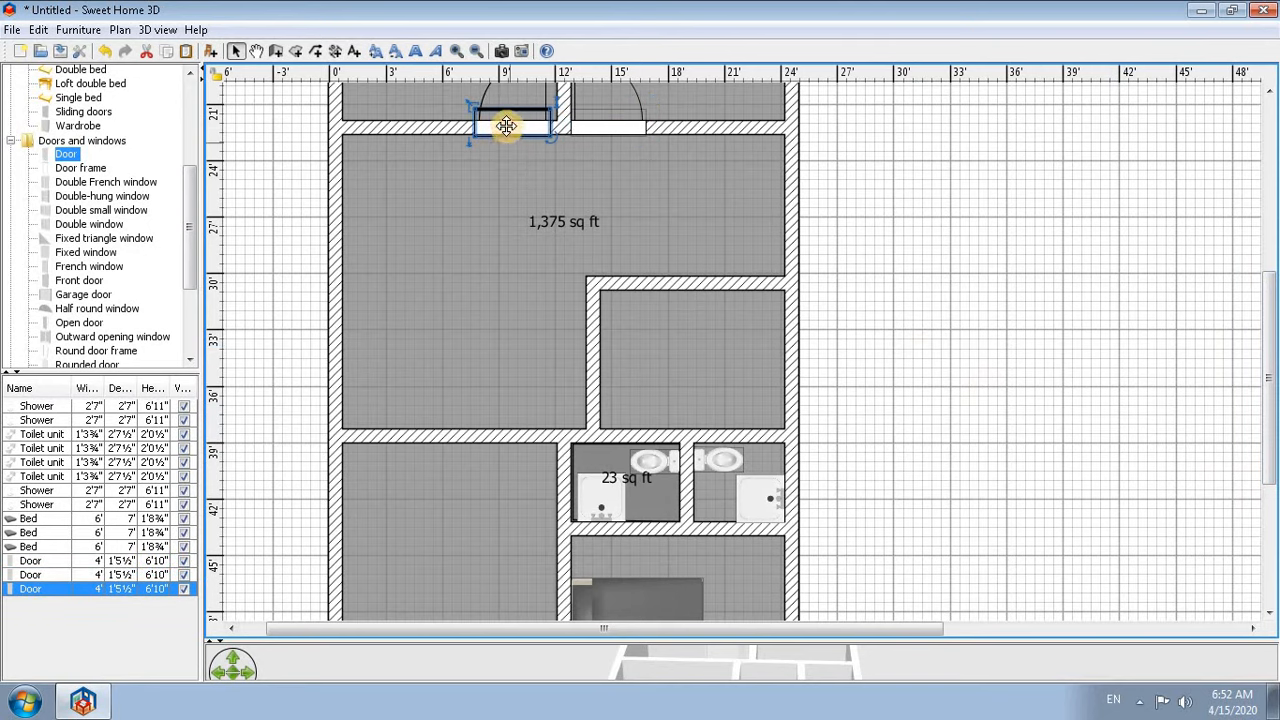
drag(508, 123, 735, 278)
drag(1270, 375, 1272, 434)
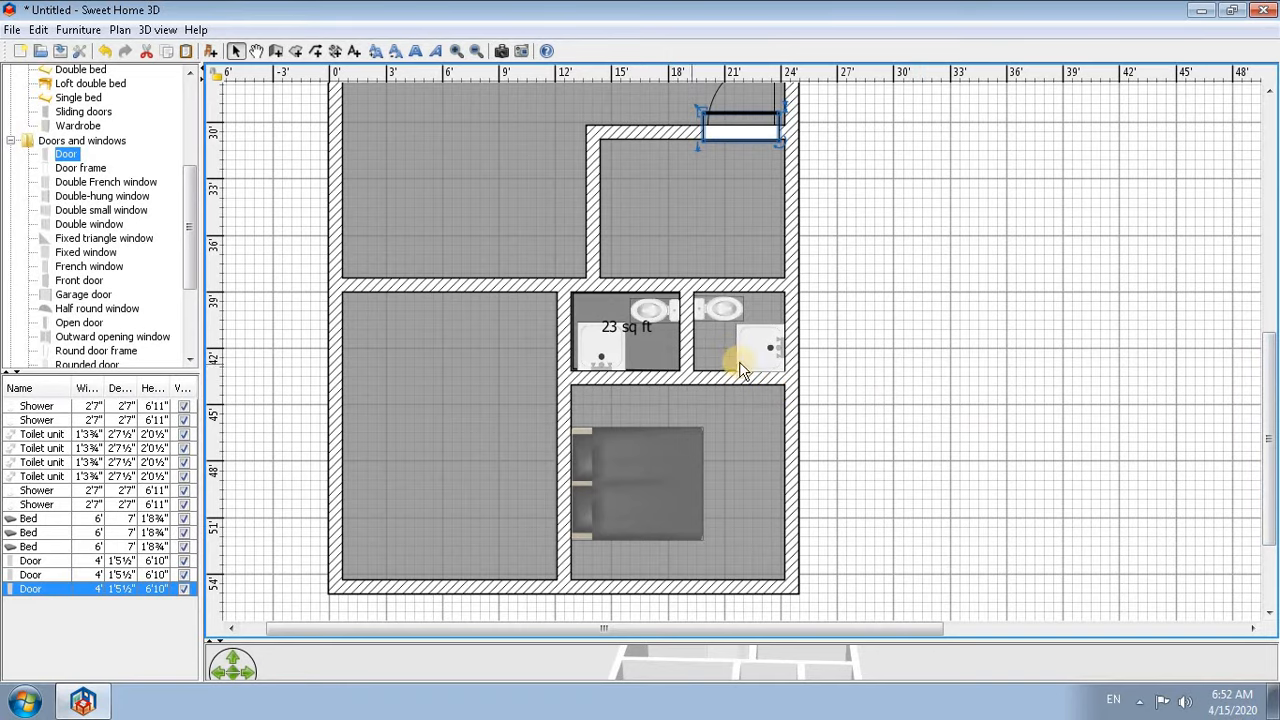
key(ctrl+v)
drag(523, 152, 378, 446)
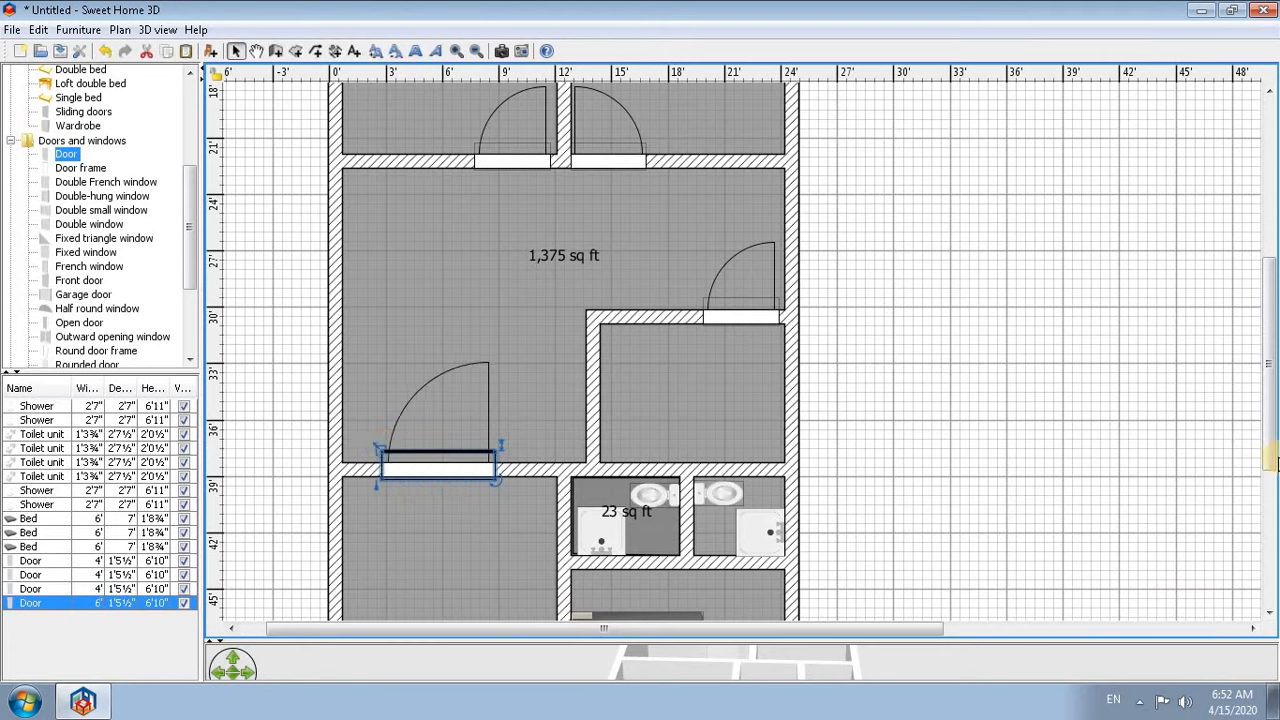
- Copy the 4' door into the left wall of the 23 sq ft bathroom and reduce its width to 2'6"
drag(1272, 460, 1272, 471)
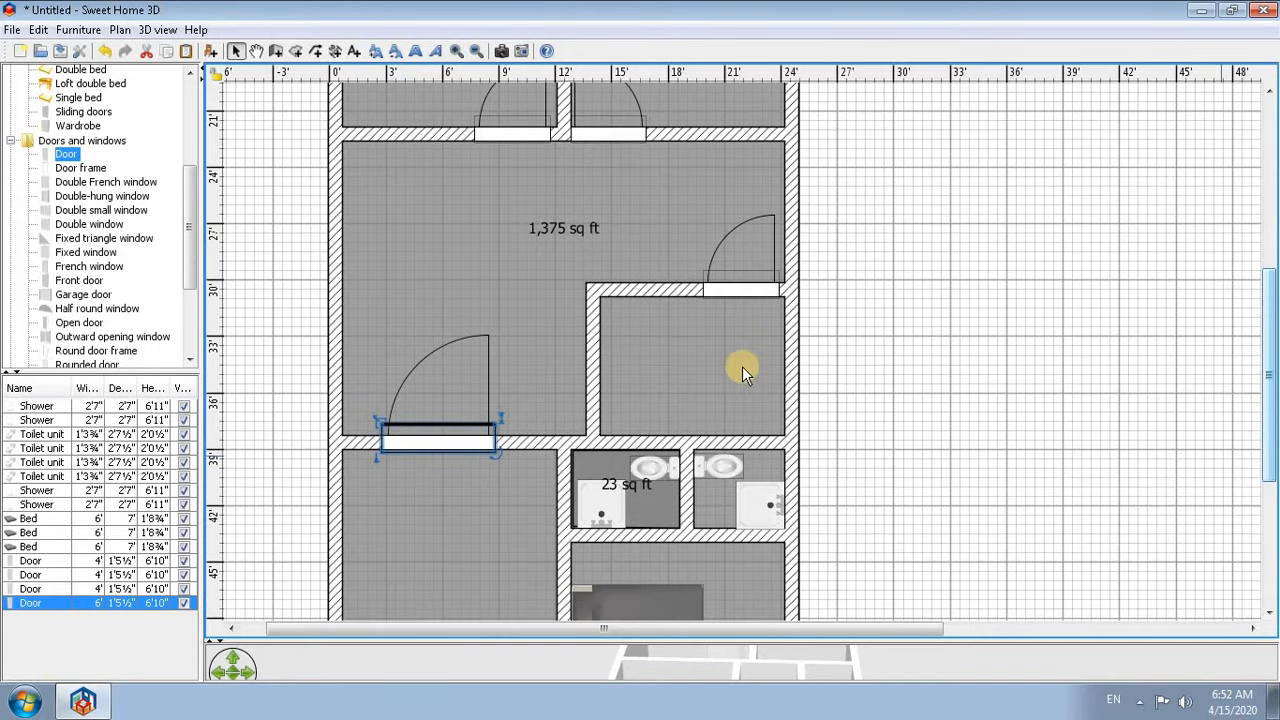
click(744, 269)
key(ctrl+v)
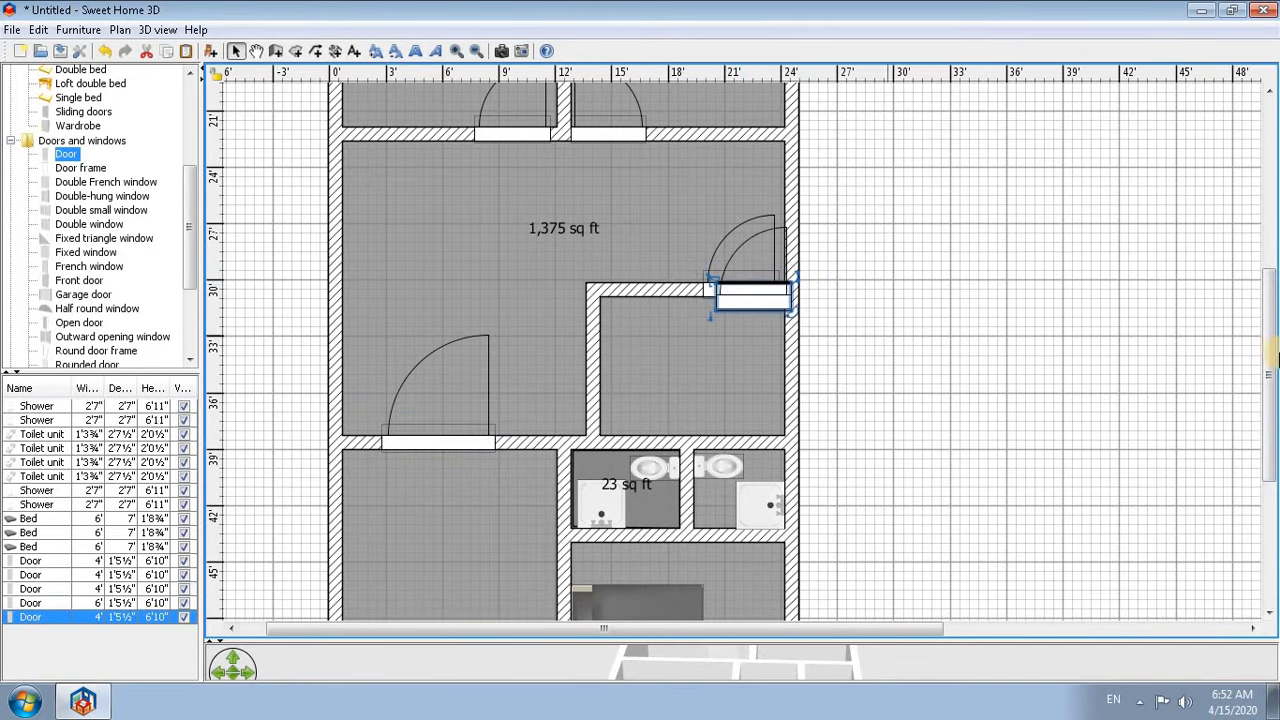
drag(1272, 428, 1272, 470)
drag(755, 180, 562, 410)
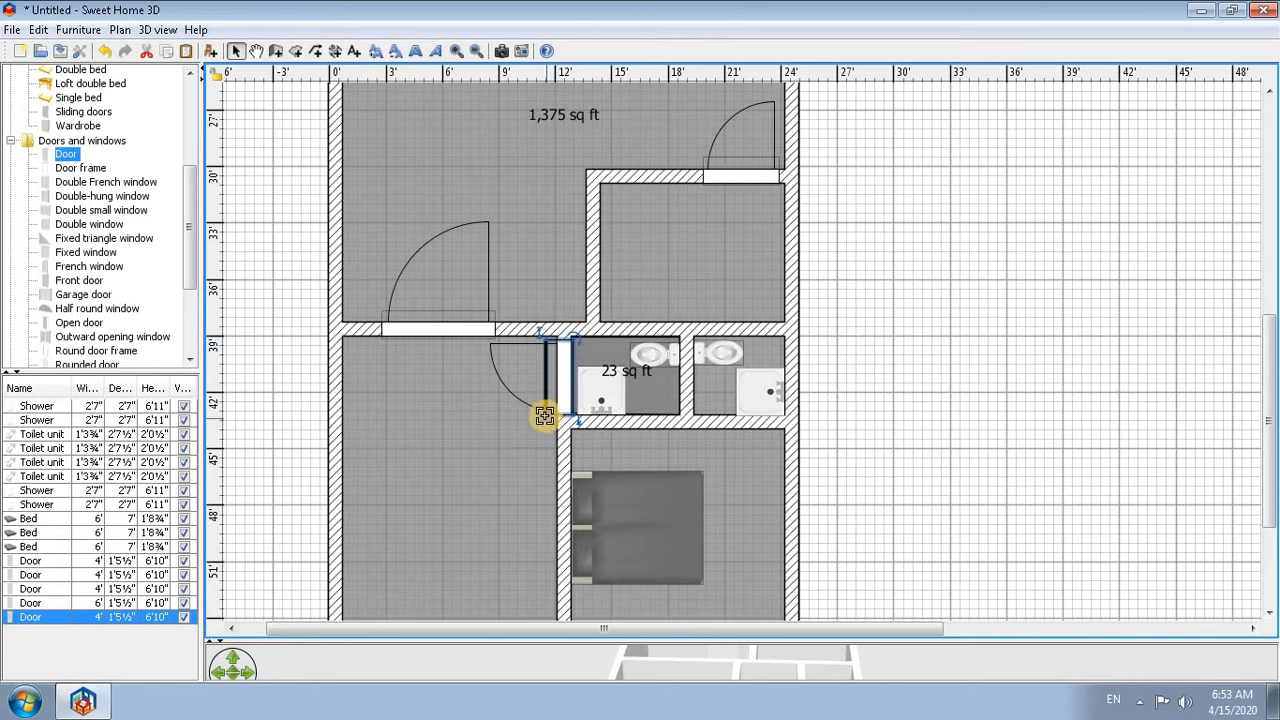
drag(544, 416, 560, 379)
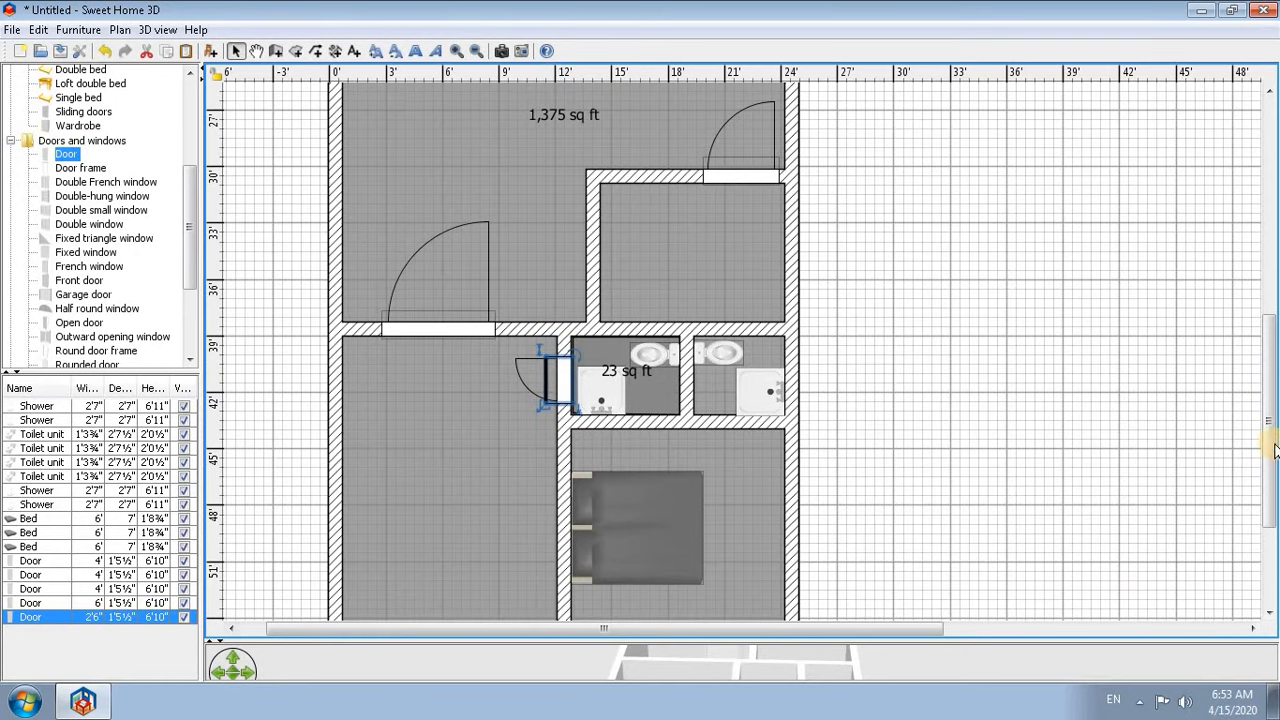
- Copy the 2'6" door into the upper end of the lower-right bedroom's left wall and move that bedroom's bed down to clear it
scroll(1200, 477, down, 2)
key(ctrl+v)
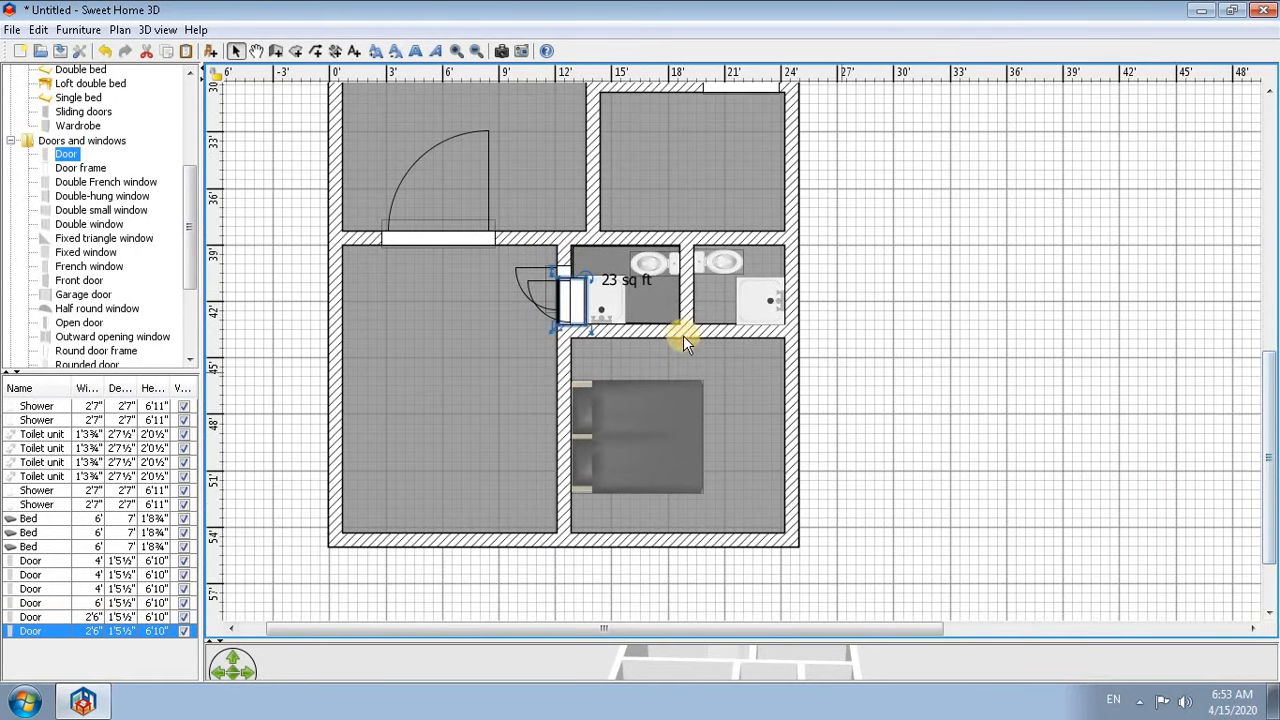
drag(571, 297, 566, 354)
double_click(649, 443)
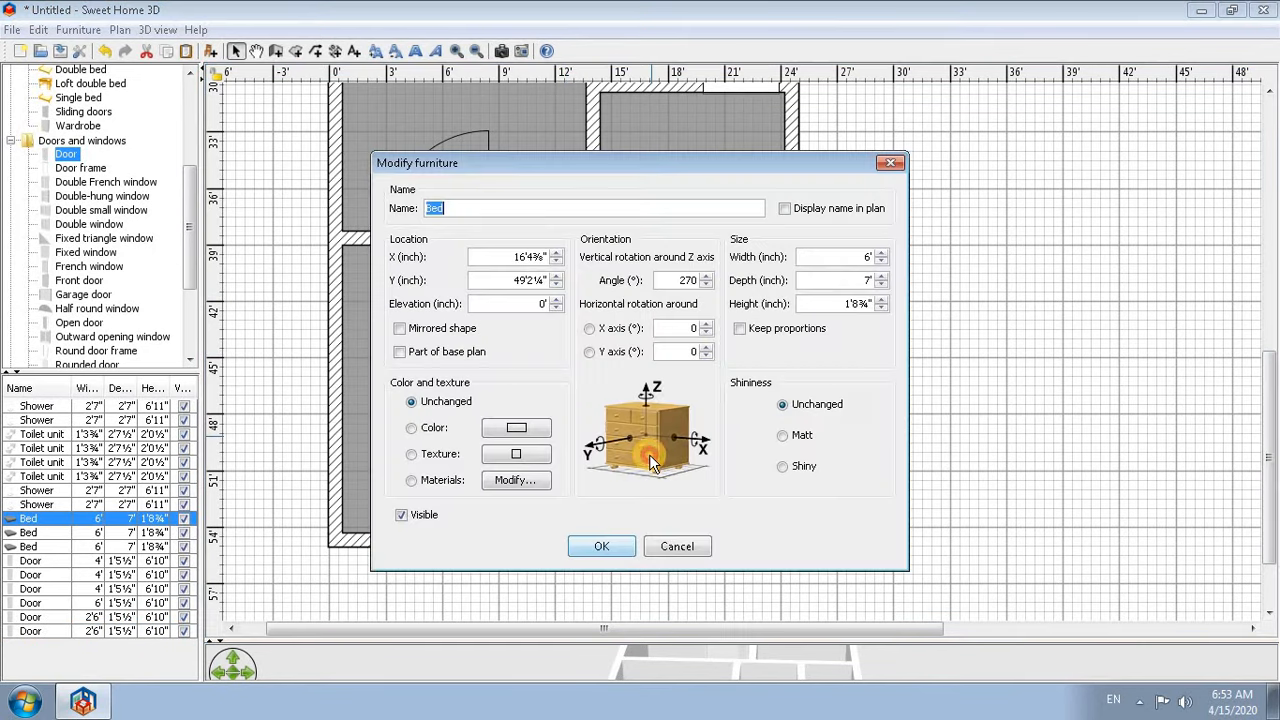
click(674, 543)
drag(649, 443, 649, 458)
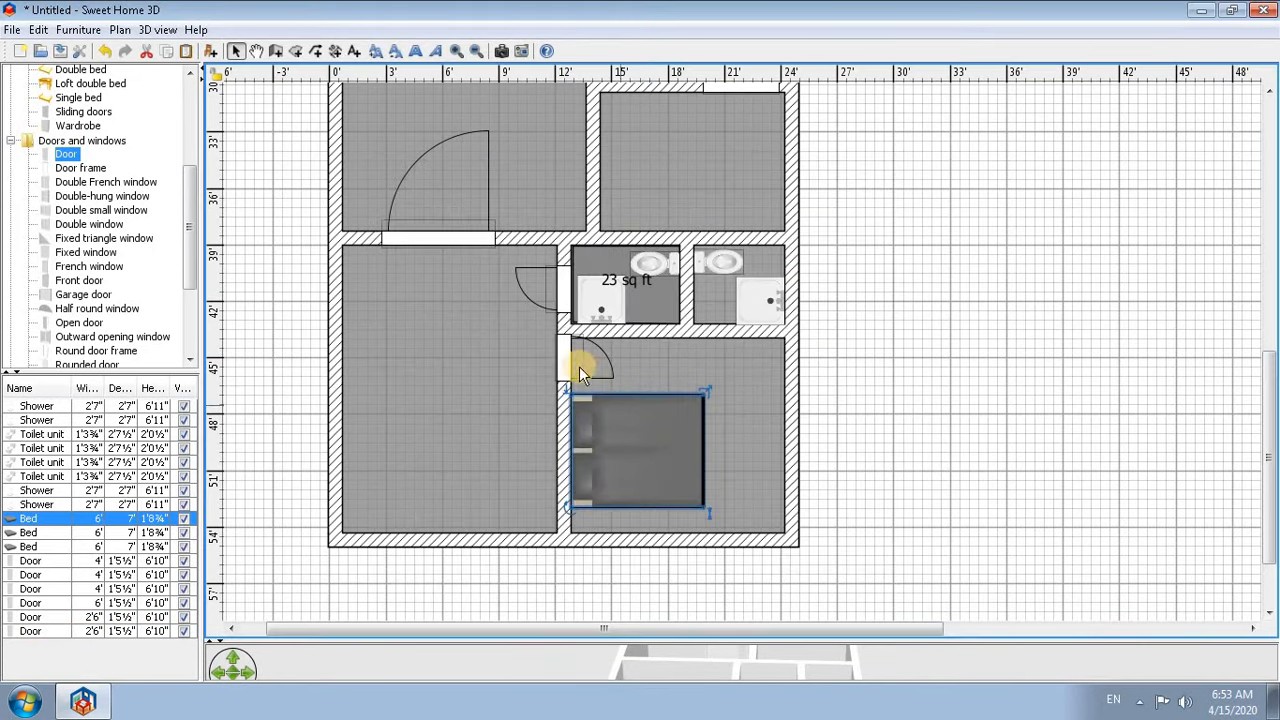
- Shift the lower-right bedroom's door slightly down its wall and flip it vertically so it hinges at the upper end
drag(557, 350, 569, 364)
right_click(572, 373)
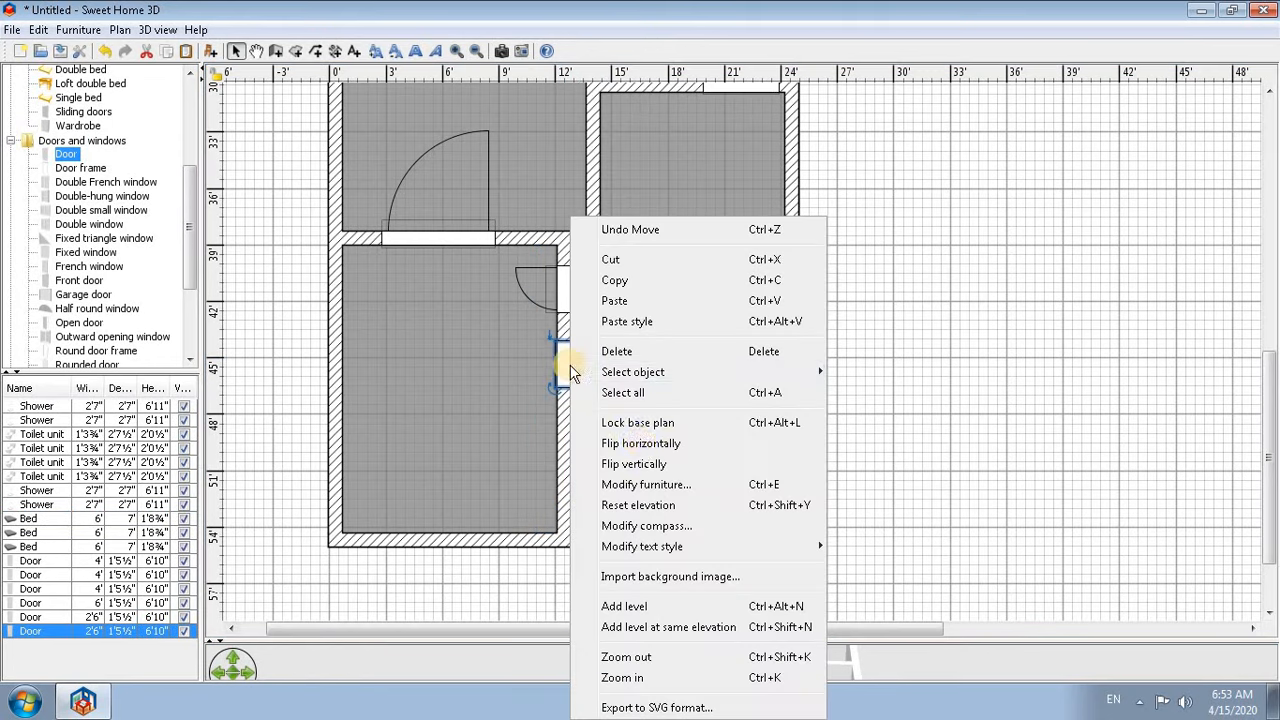
click(687, 468)
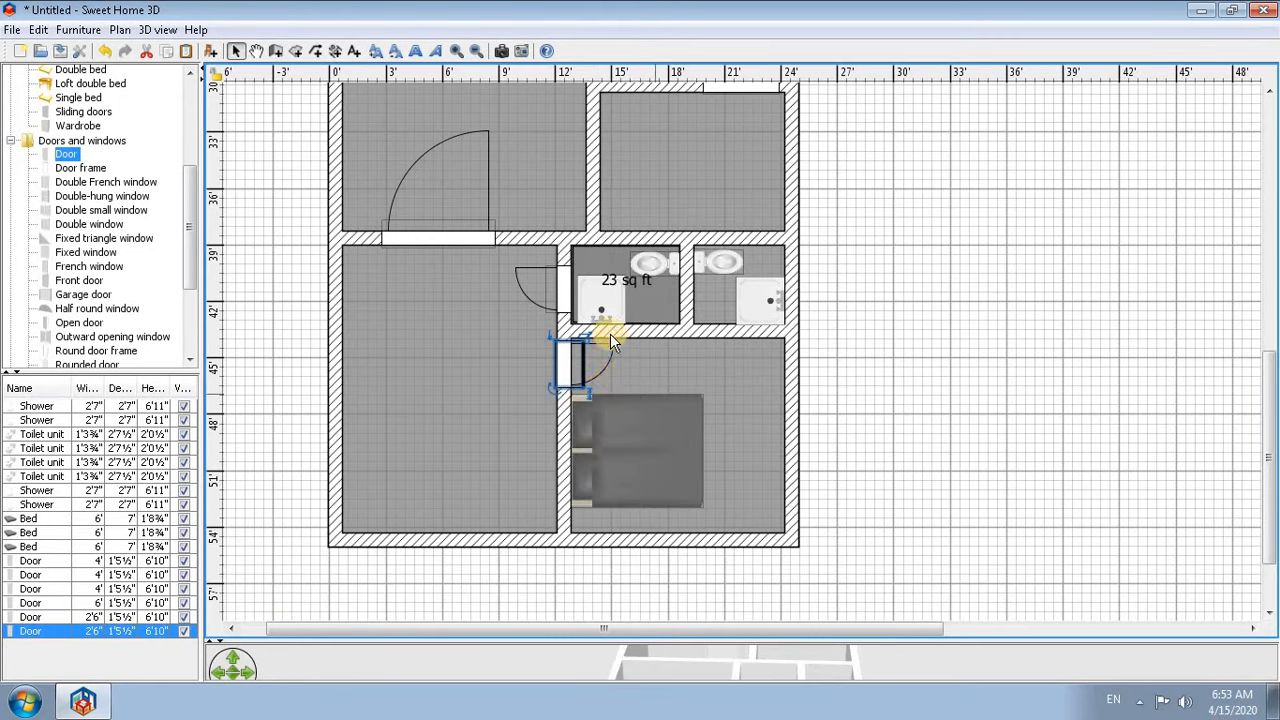
- Add a 2'6" door between the lower-right bedroom and the small bathroom above it, opening into the bathroom and hinged at its left end
key(ctrl+v)
drag(571, 366, 718, 346)
right_click(720, 346)
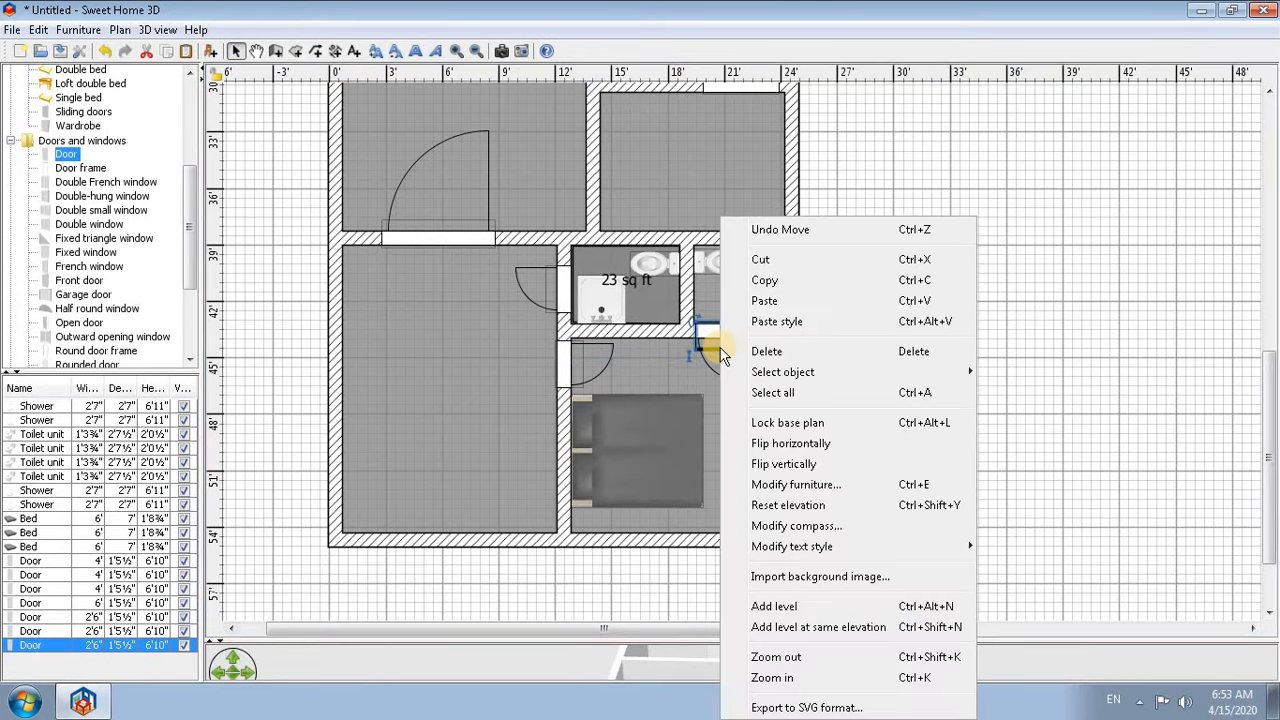
click(832, 458)
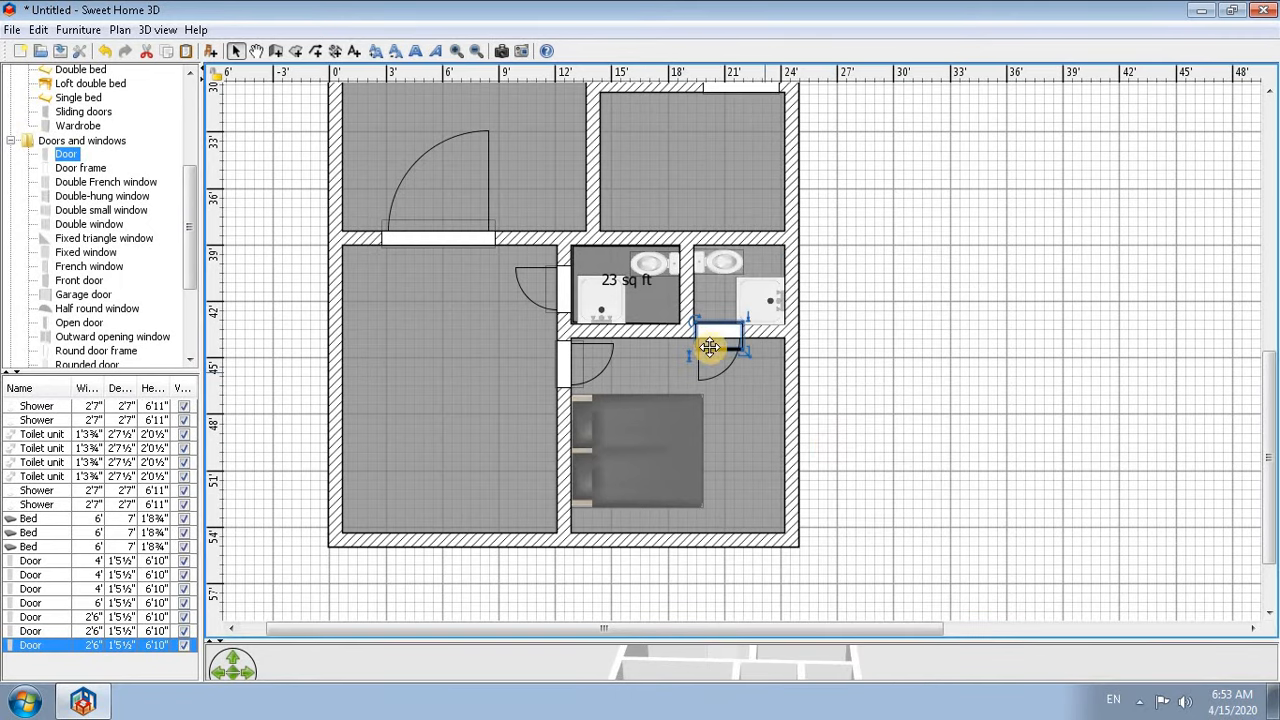
drag(716, 328, 716, 325)
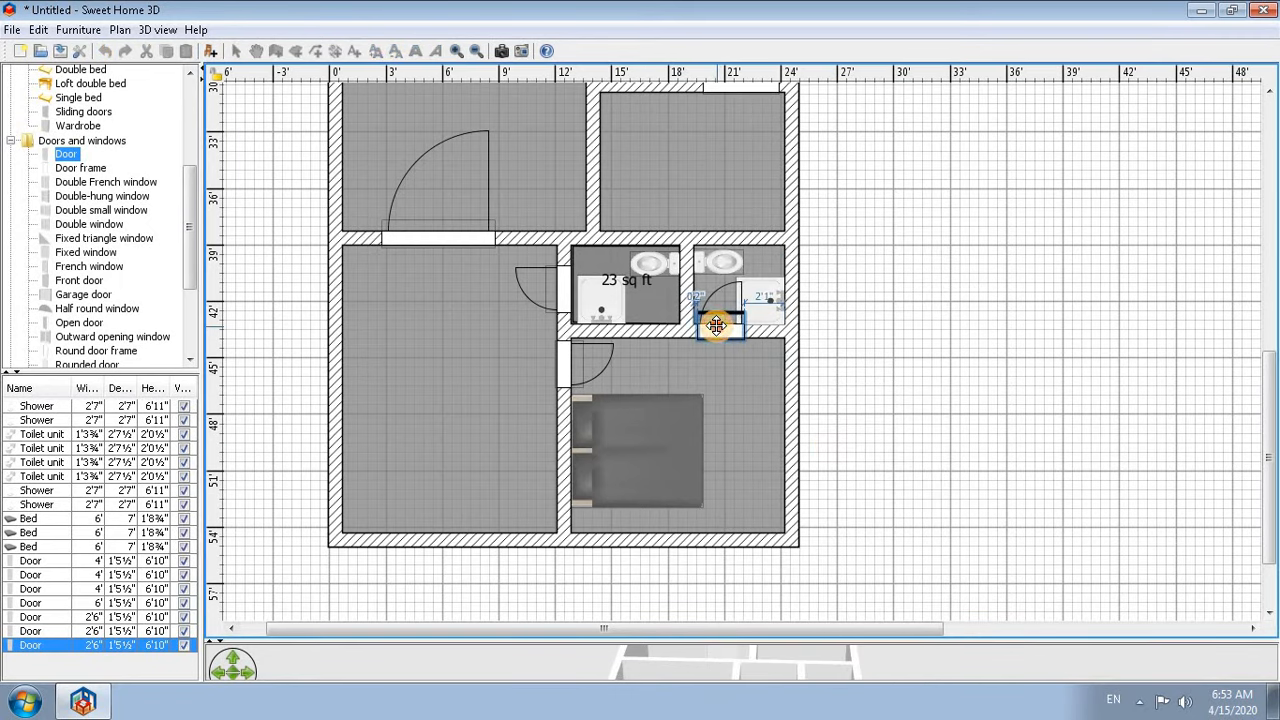
right_click(717, 326)
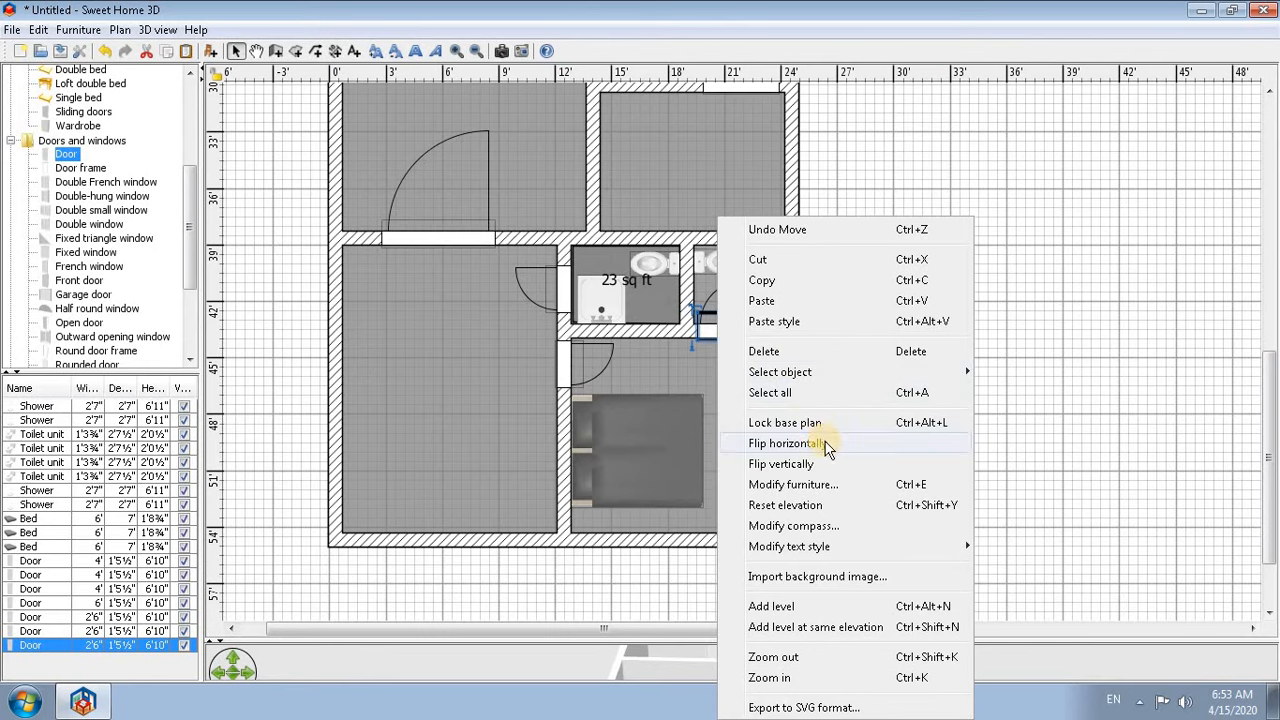
click(826, 444)
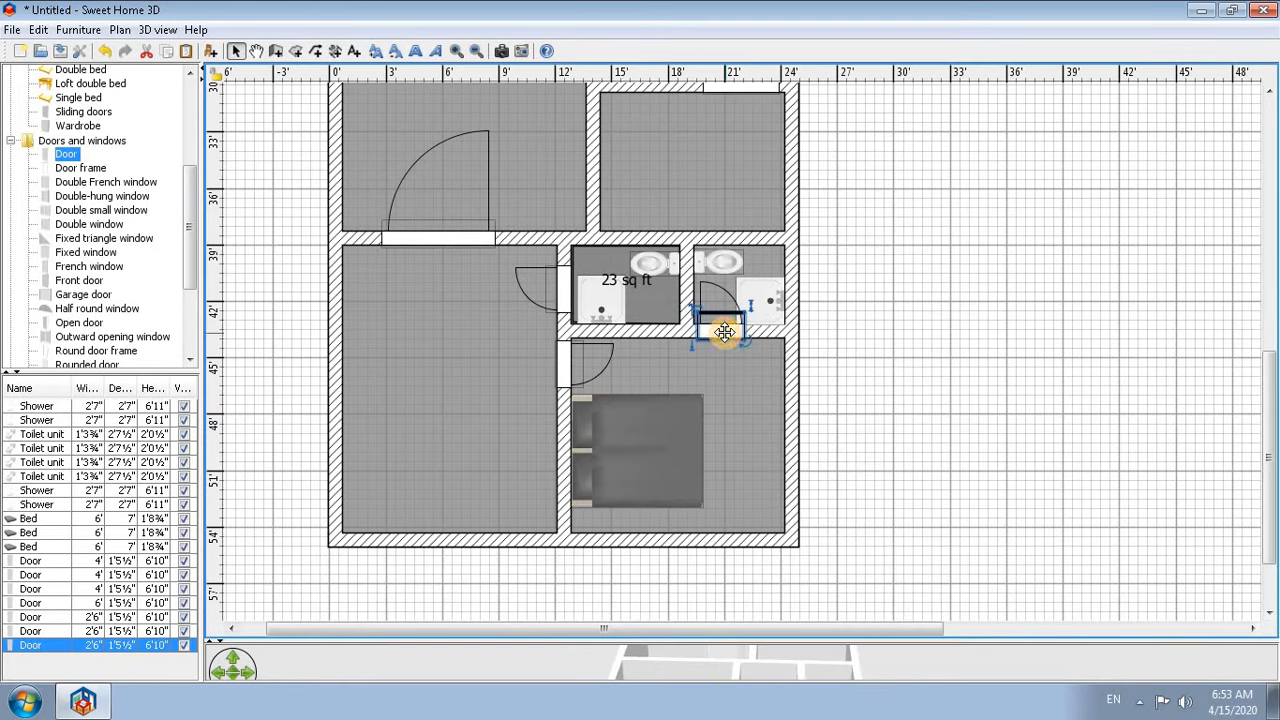
- Add a door near the right end of the lower-right bedroom's bottom wall, flip it horizontally and widen it to 4'
key(ctrl+v)
drag(567, 363, 742, 514)
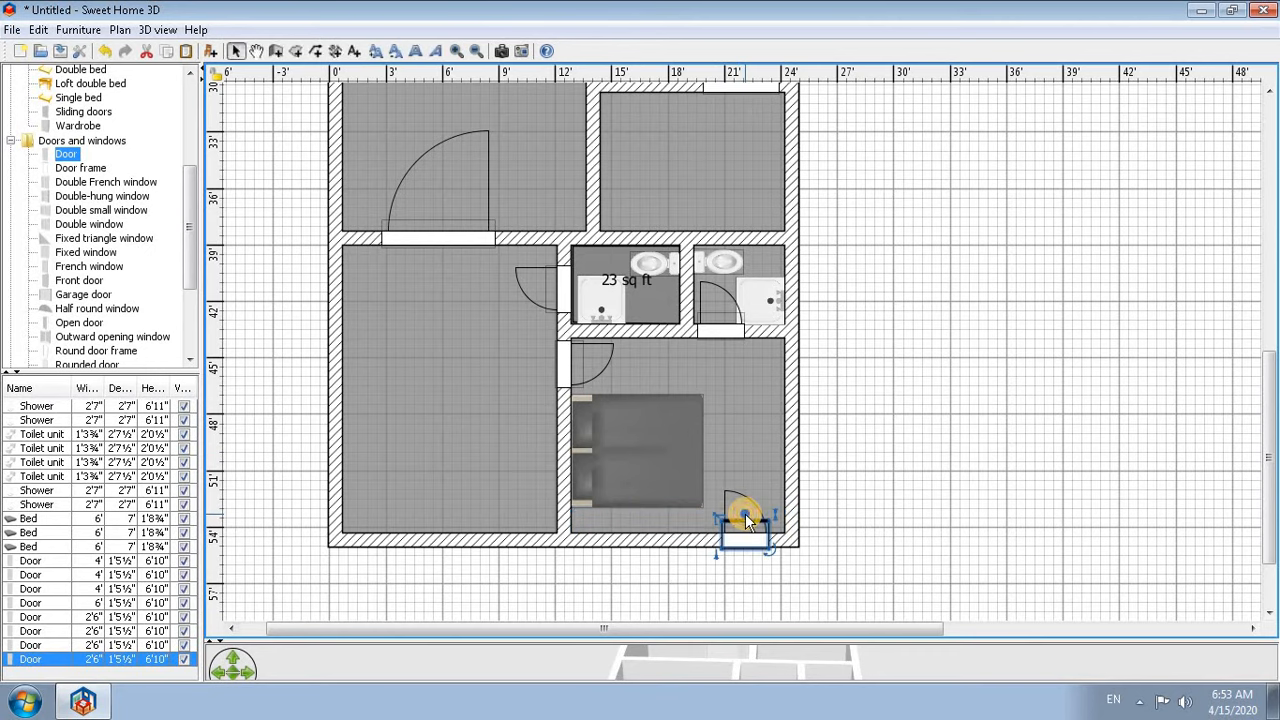
right_click(744, 515)
click(838, 445)
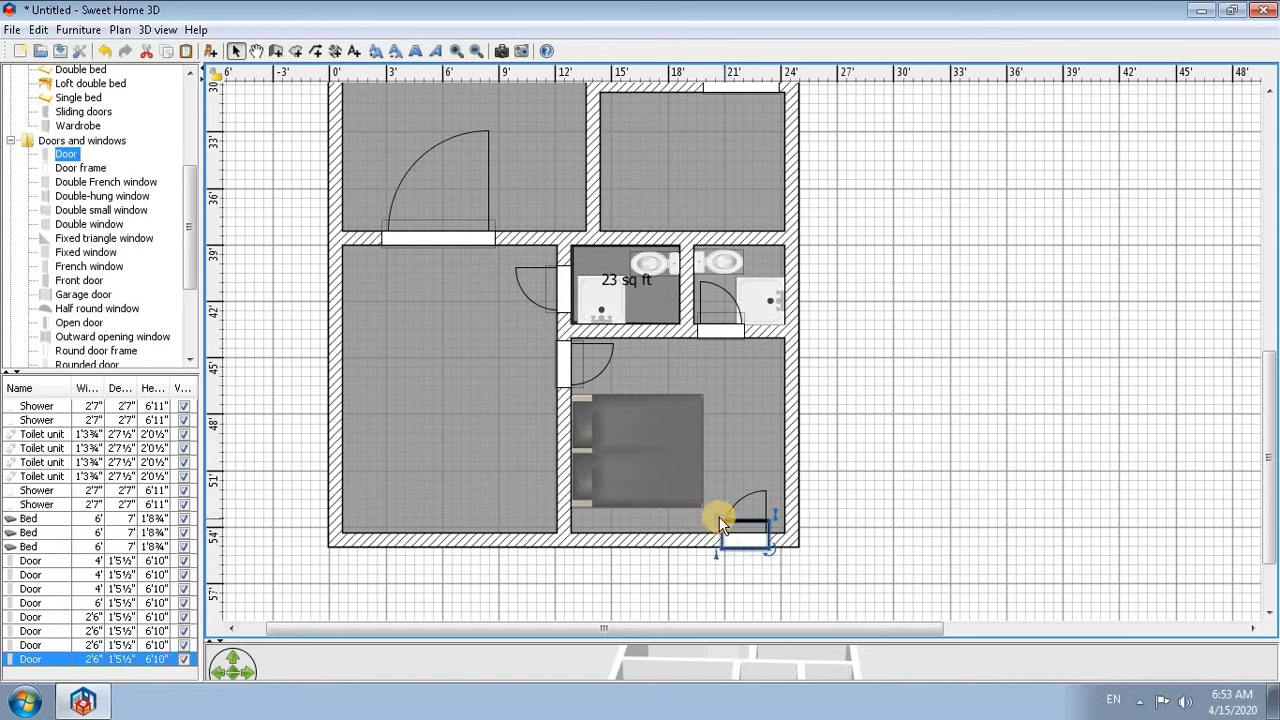
drag(723, 520, 754, 526)
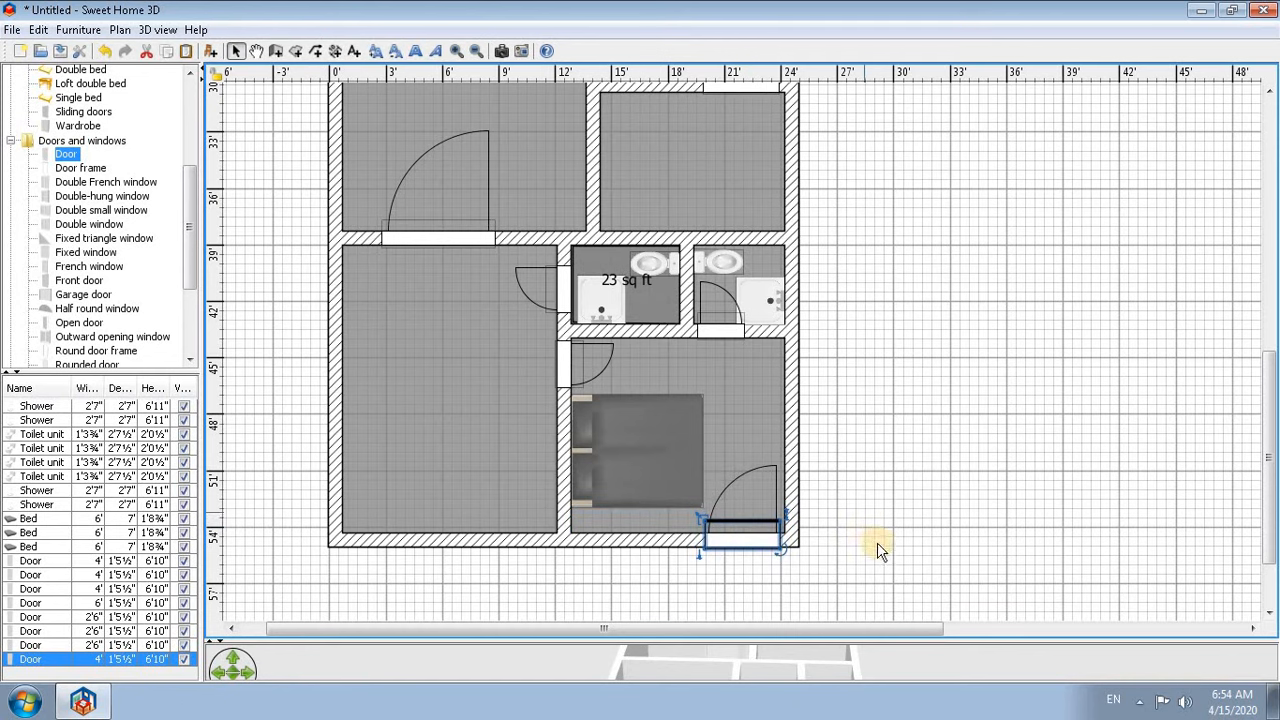
- Duplicate the upper-left bedroom's bed and place the copy against the left wall of the large middle room
drag(1275, 500, 1272, 306)
click(421, 232)
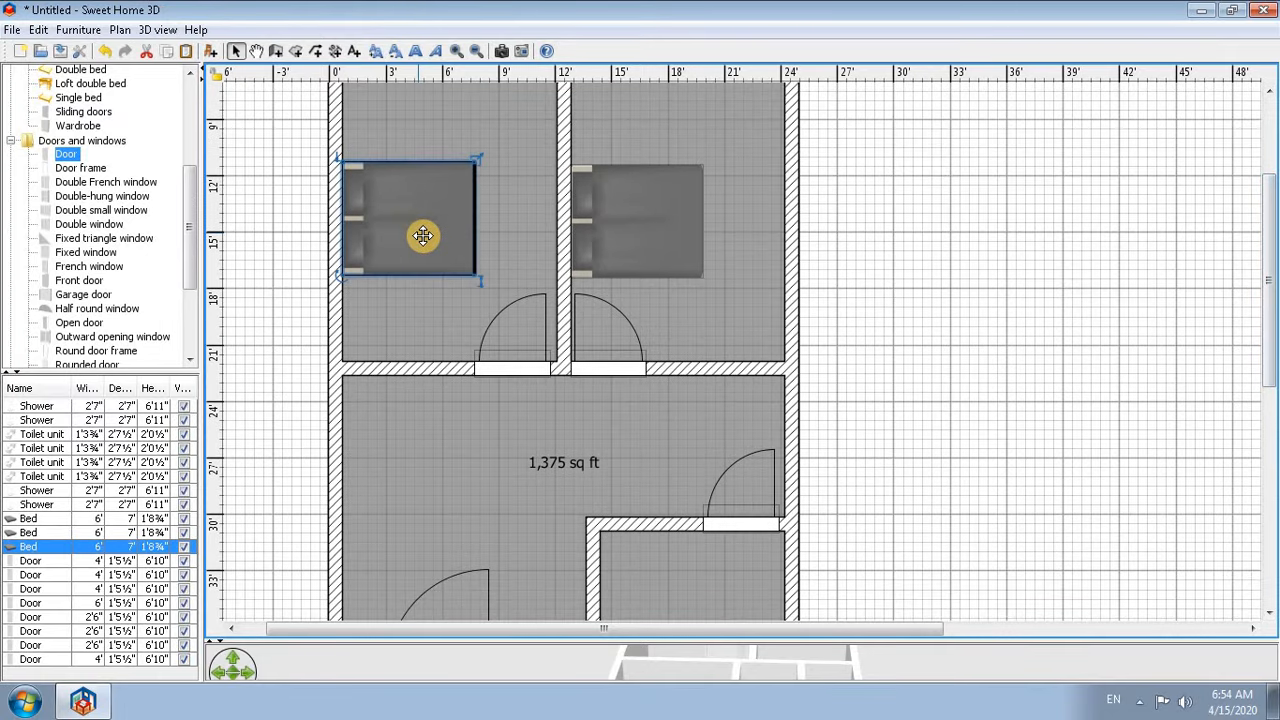
alt+drag(422, 235, 401, 469)
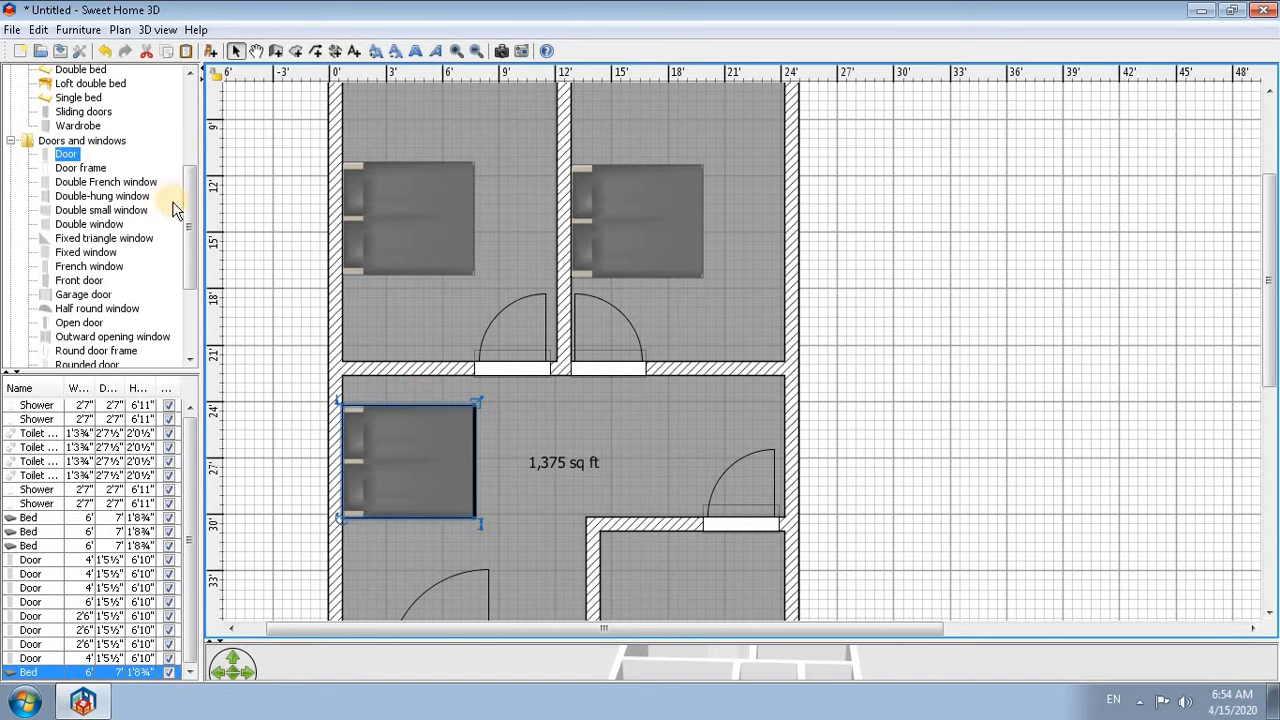
- Duplicate the 2'6" door in the lower-right bedroom's left wall and place copies in the bottom walls of both upper bathrooms
click(120, 211)
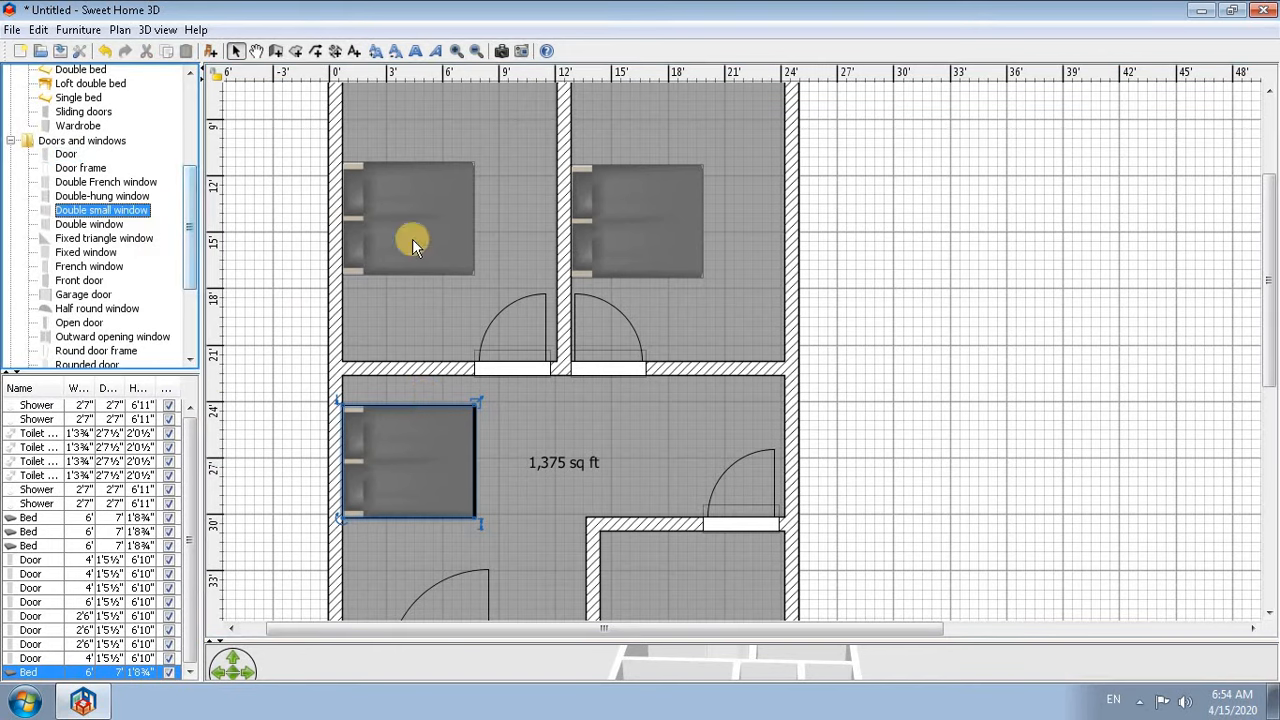
drag(1273, 330, 1273, 515)
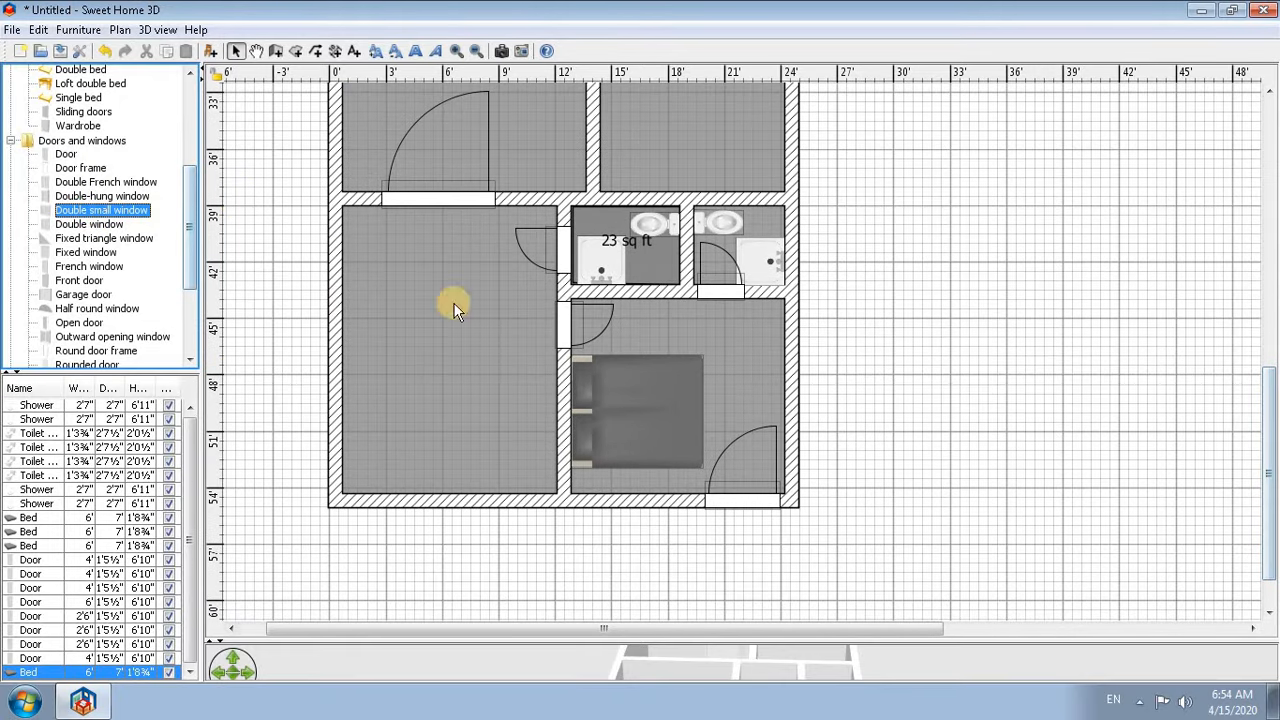
drag(1273, 430, 1273, 425)
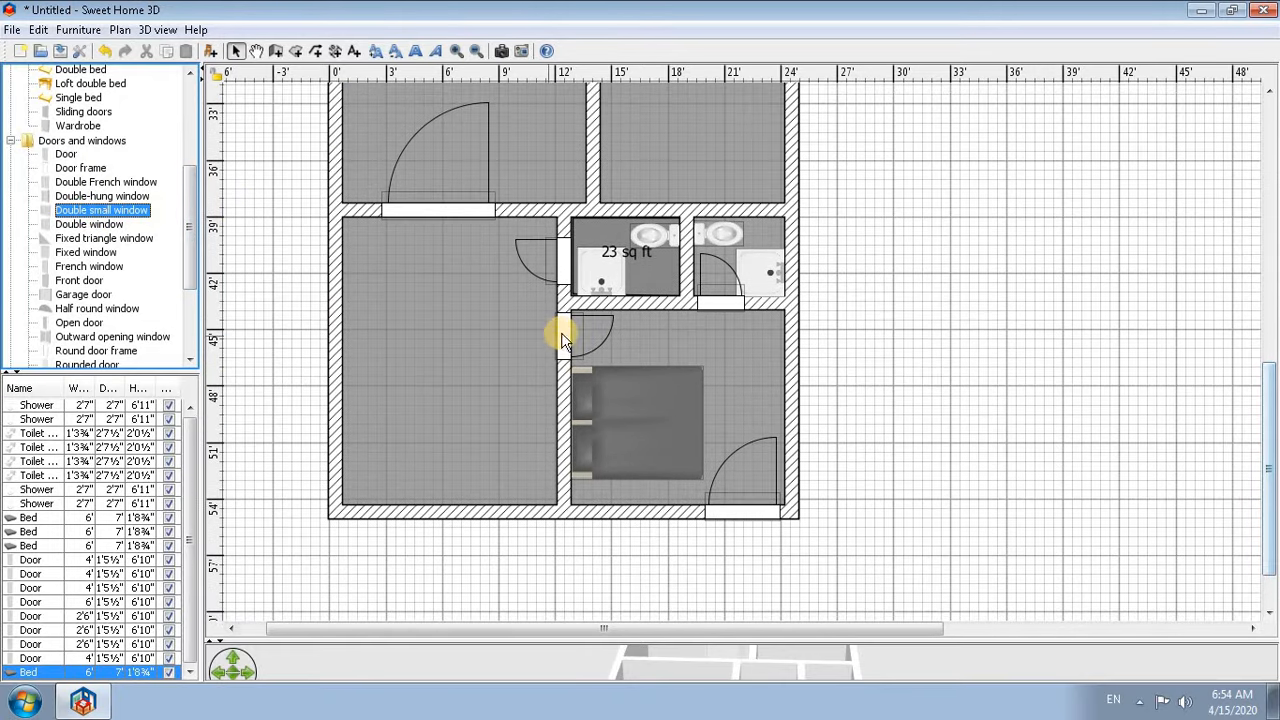
click(577, 335)
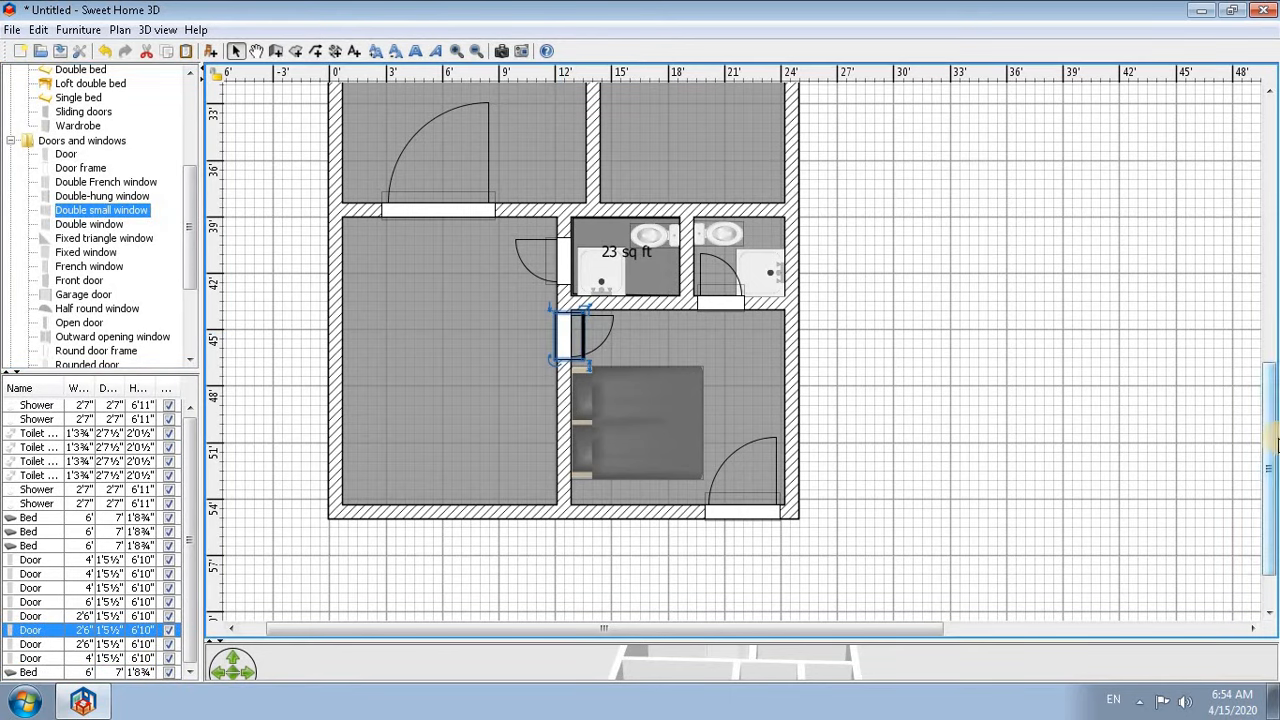
key(ctrl+c)
key(ctrl+v)
drag(609, 349, 908, 188)
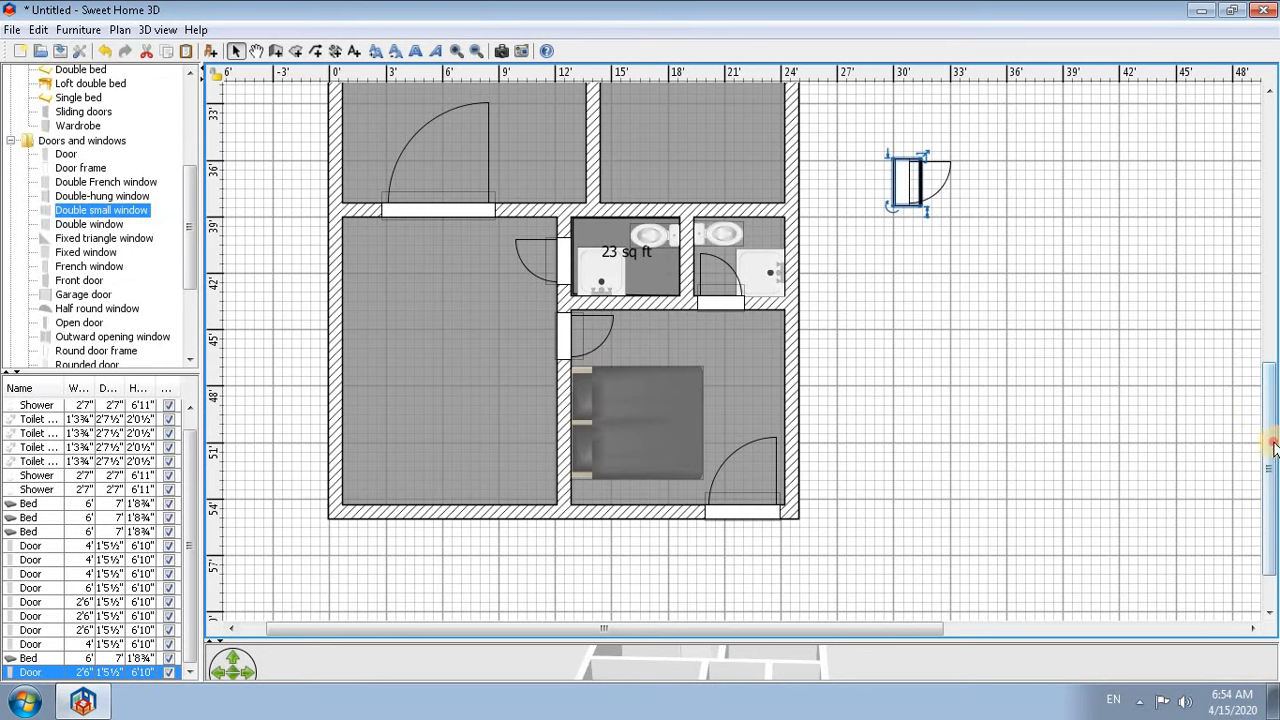
drag(1275, 413, 1271, 290)
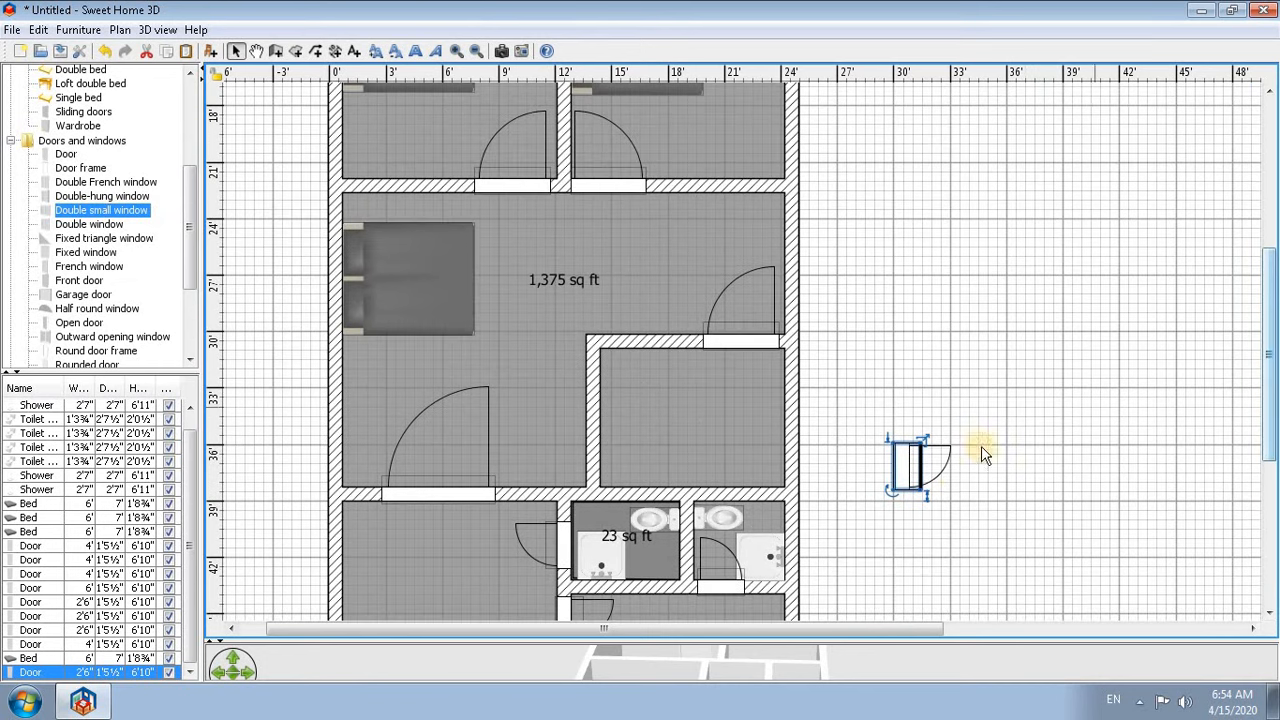
drag(894, 463, 895, 180)
drag(1272, 423, 1270, 262)
drag(897, 548, 376, 232)
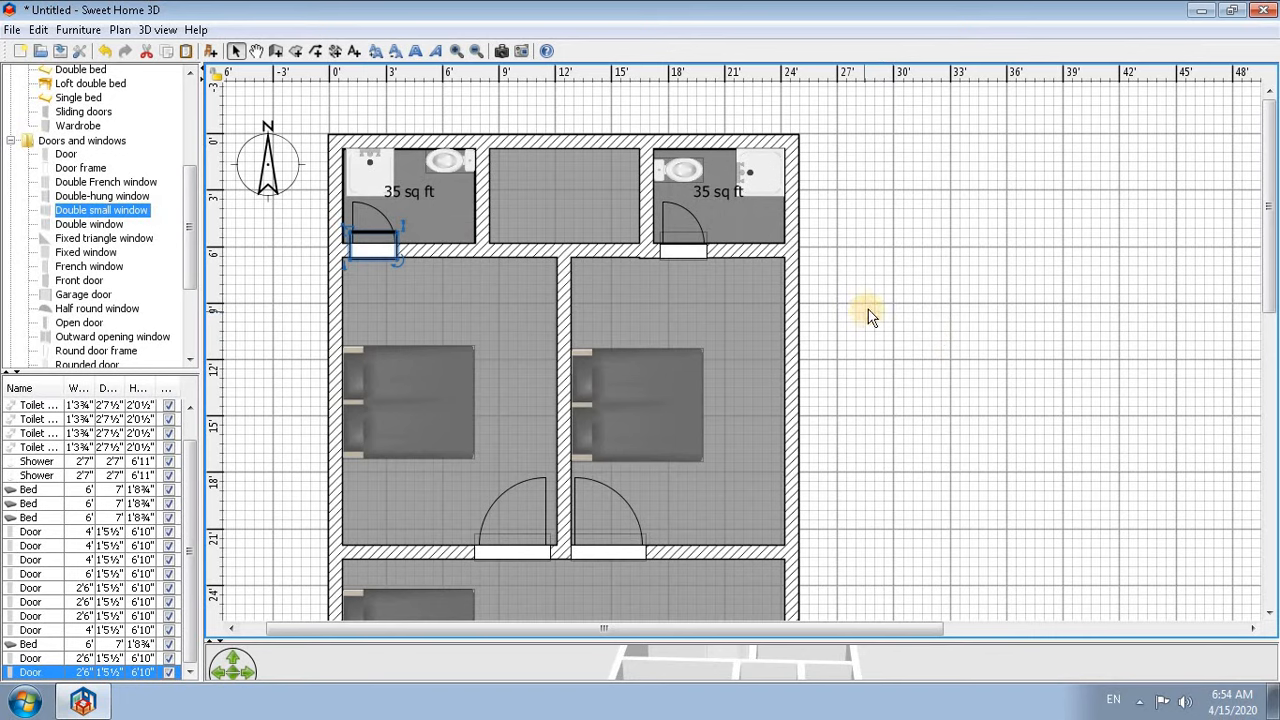
- Move the upper-right bathroom's door to the right end of its wall and flip it horizontally
drag(677, 236, 747, 240)
right_click(748, 240)
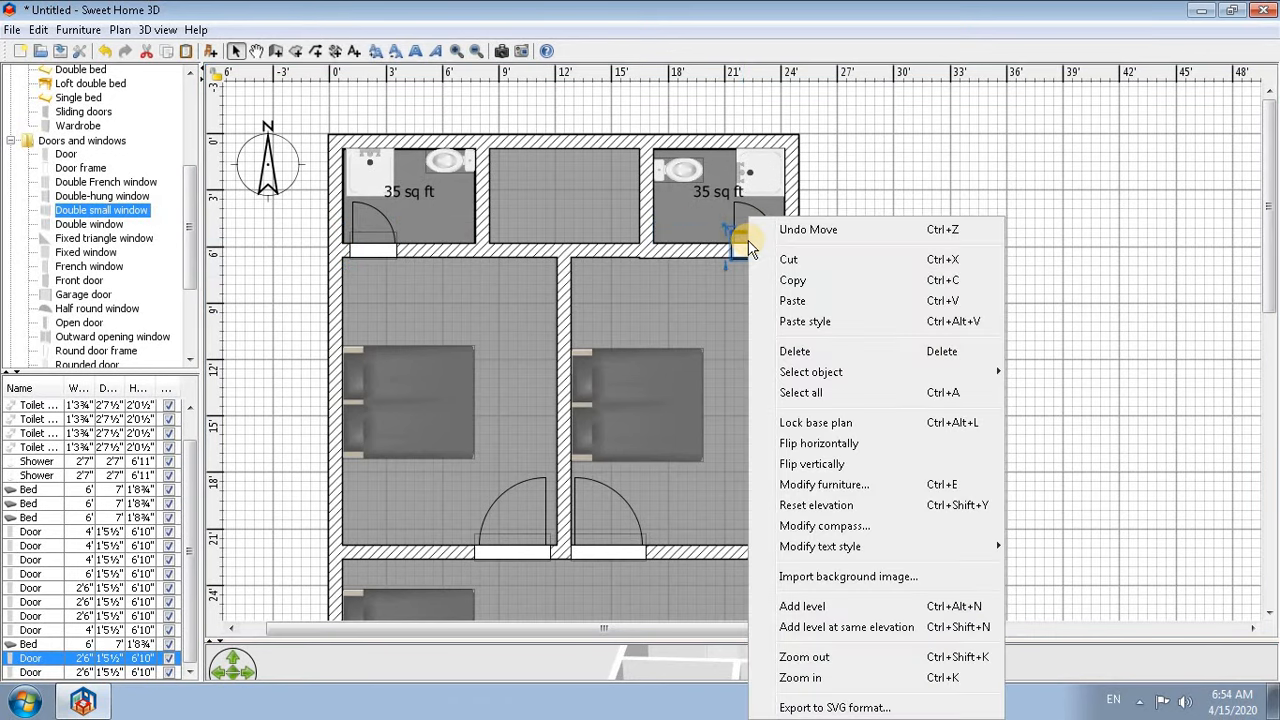
click(832, 443)
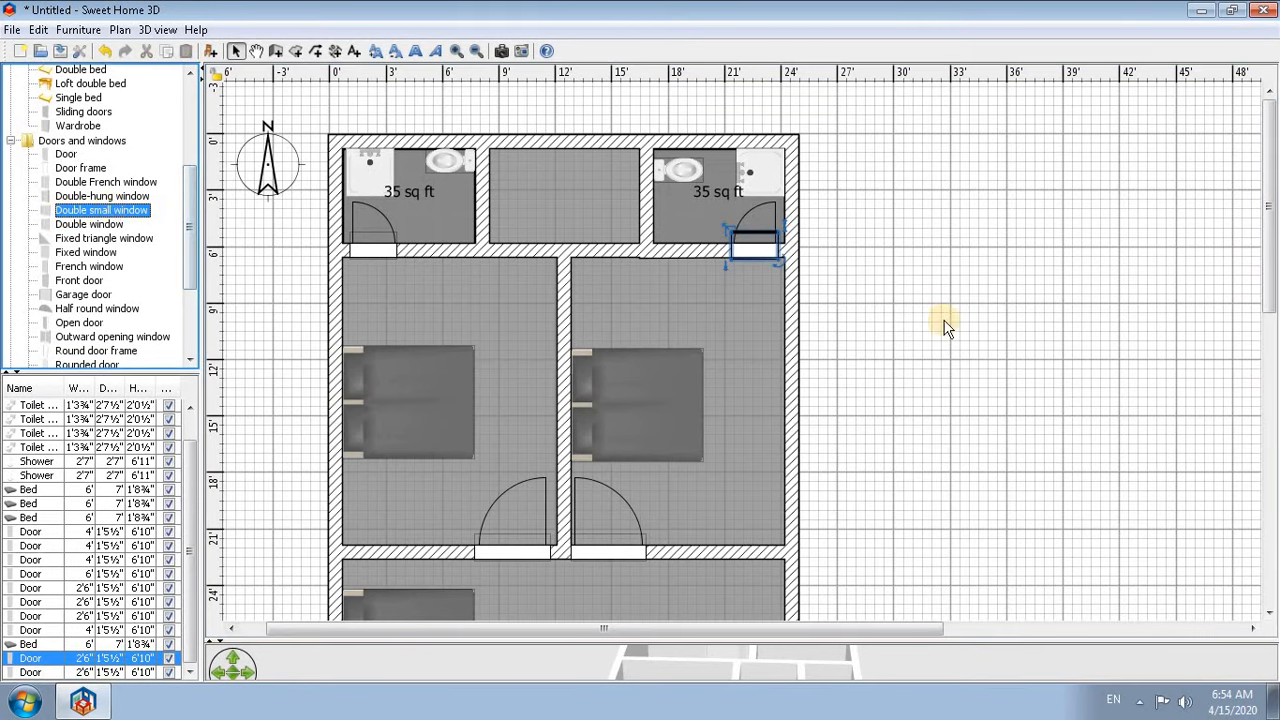
- Add double small windows to the kitchen's left wall and to the lower-right bedroom's bottom wall beside the door
drag(1268, 286, 1275, 532)
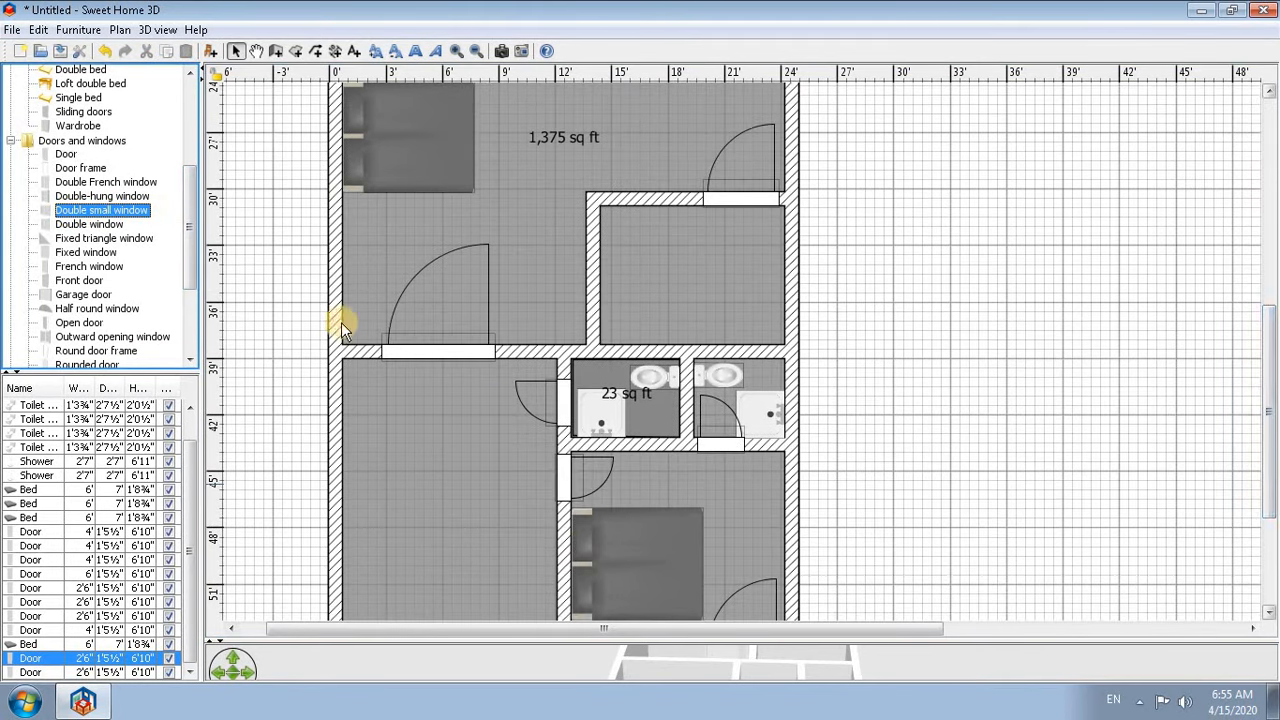
drag(100, 210, 586, 243)
drag(1272, 340, 1272, 410)
drag(100, 210, 599, 452)
- Add a double small window near the left end of the upper middle room's bottom wall
drag(1270, 440, 1271, 190)
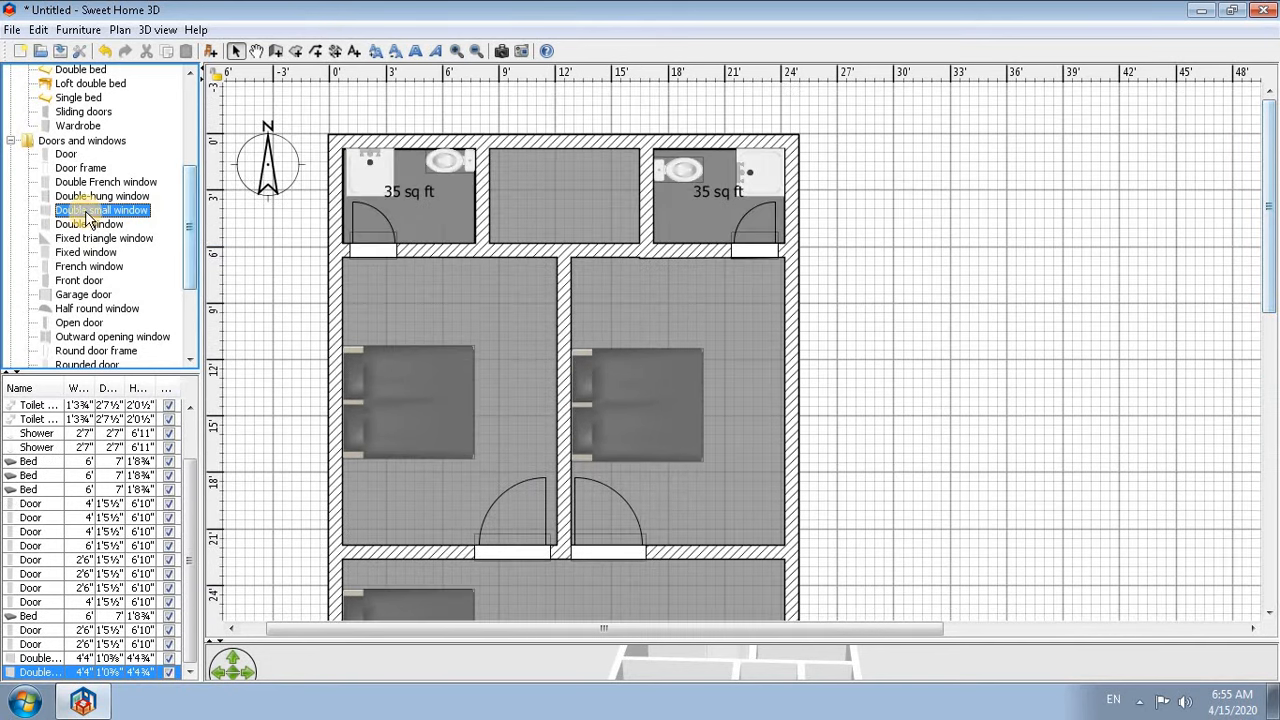
drag(88, 214, 500, 243)
double_click(522, 241)
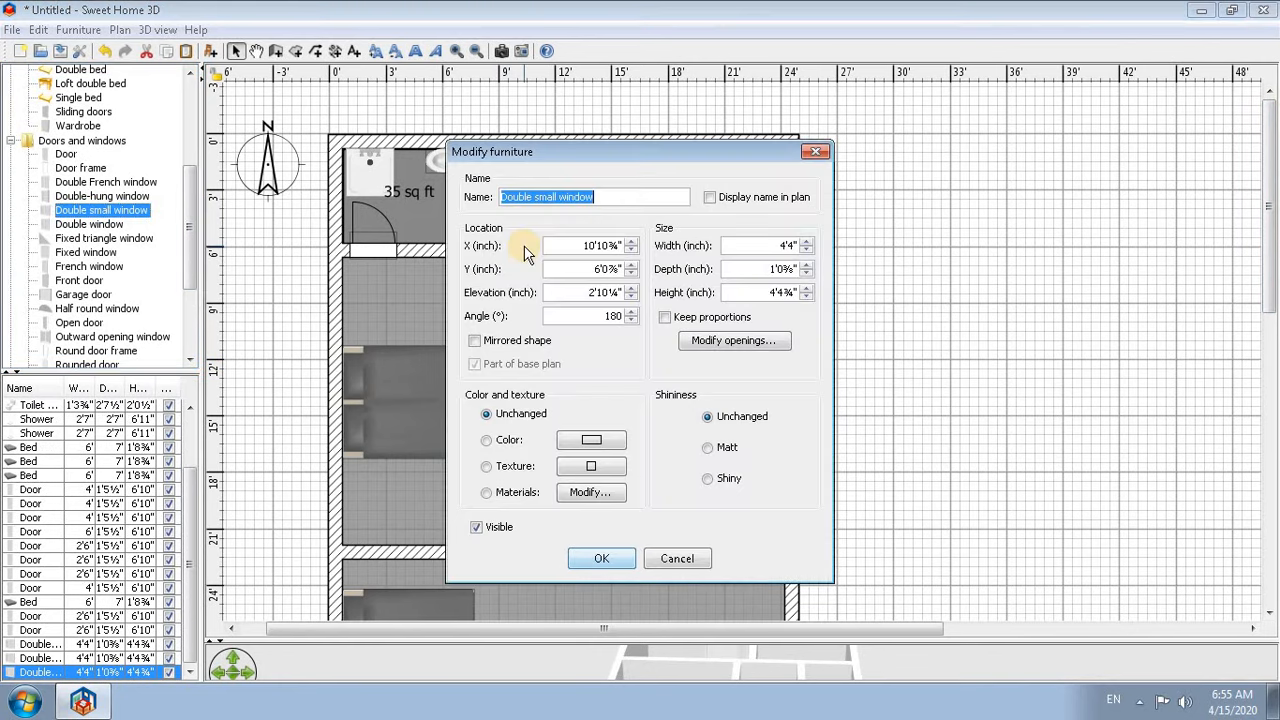
click(676, 562)
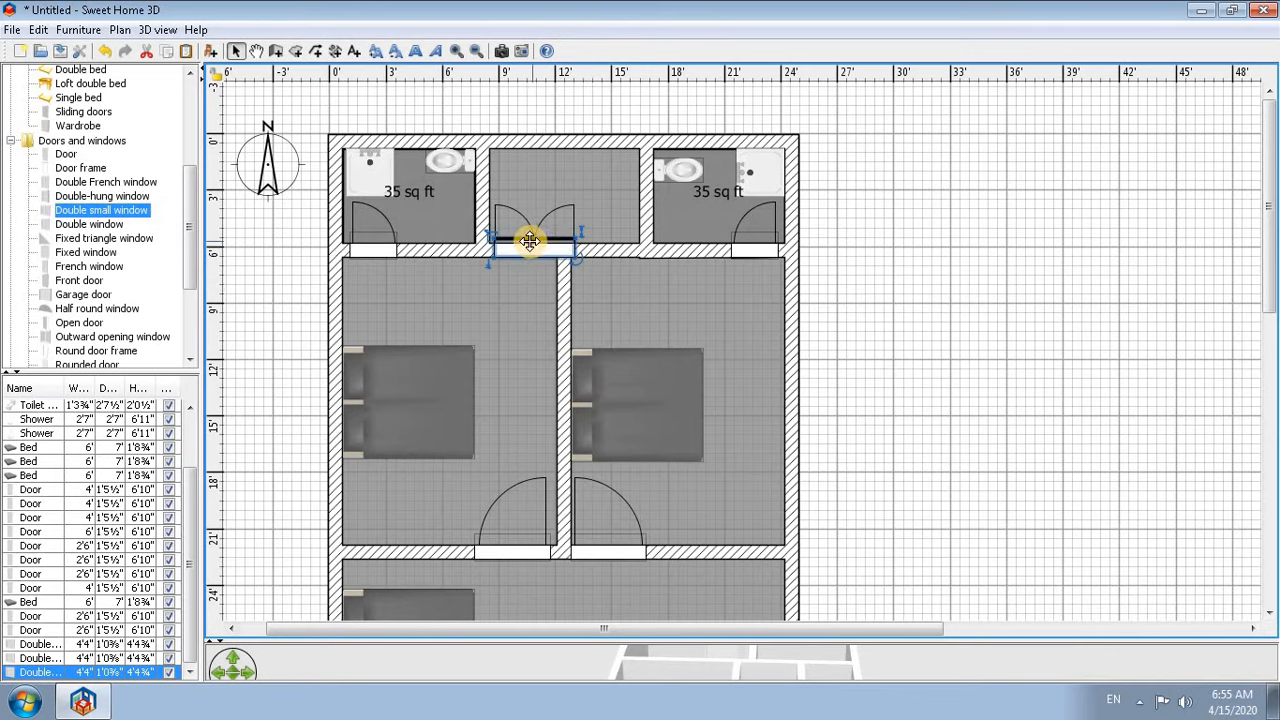
- Set the upper middle room window's width, depth and height to 14" each and its elevation to 8'
double_click(523, 241)
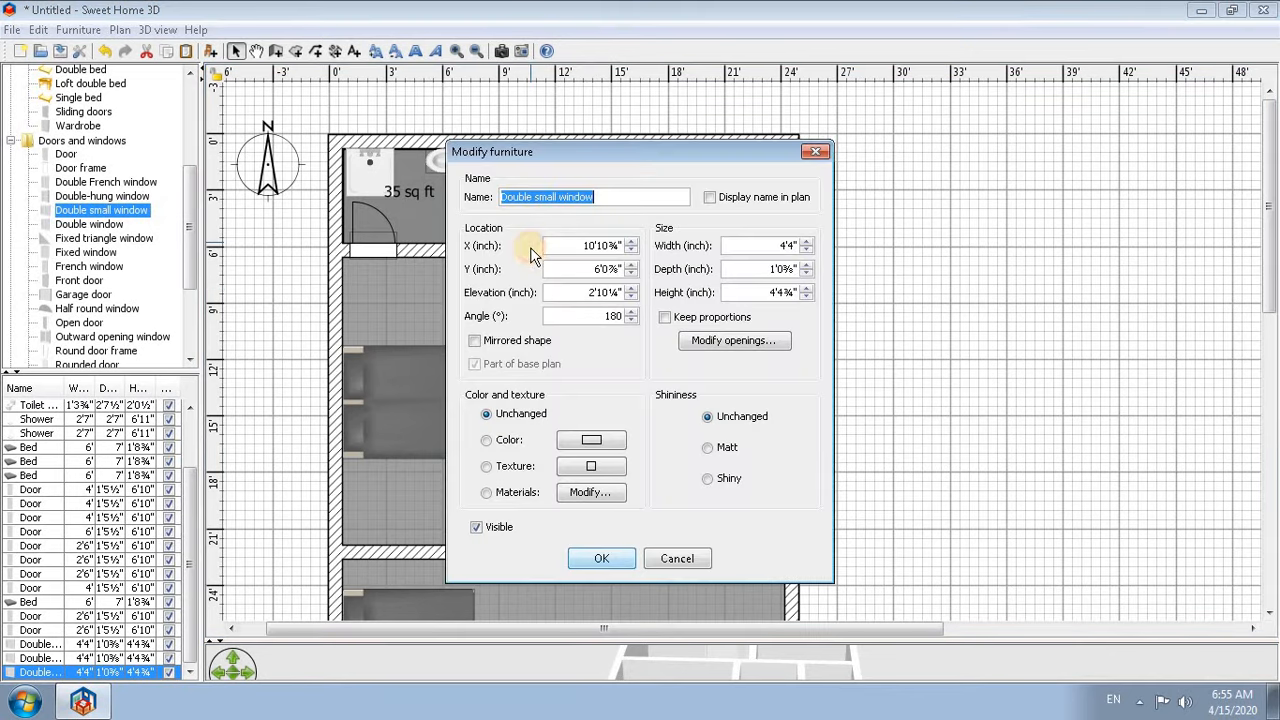
click(768, 245)
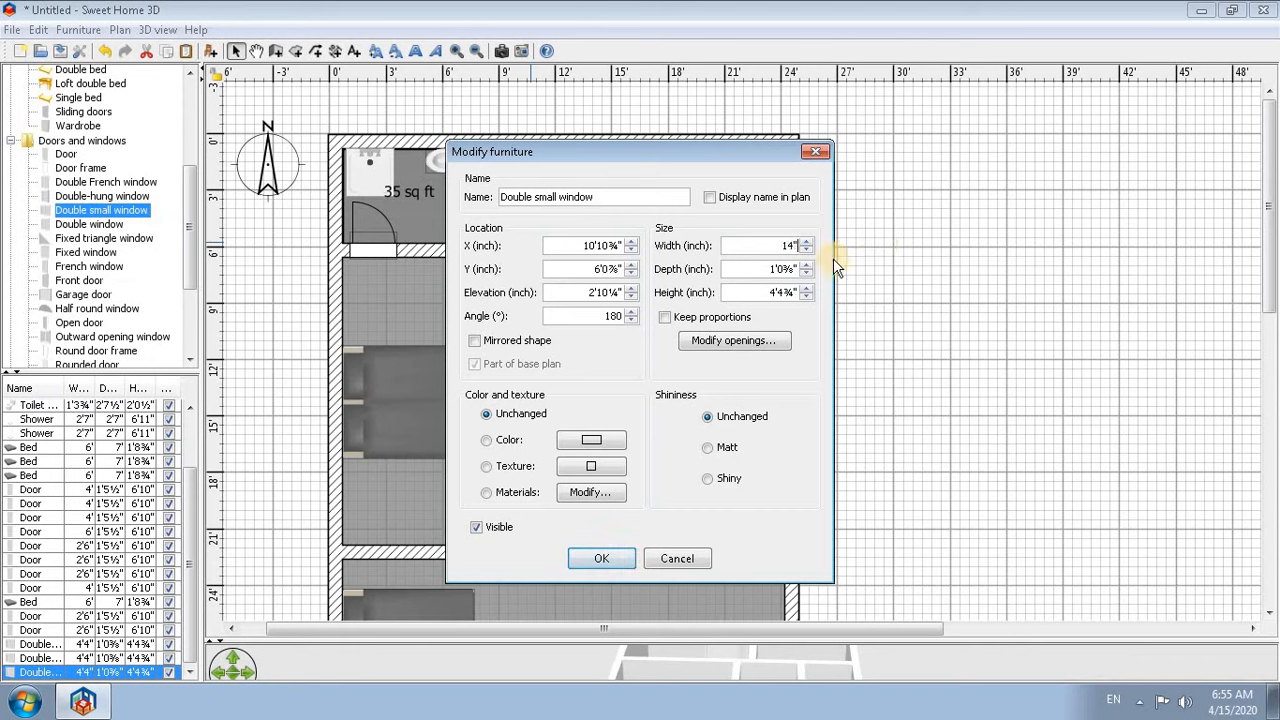
click(745, 266)
key(Tab)
click(596, 292)
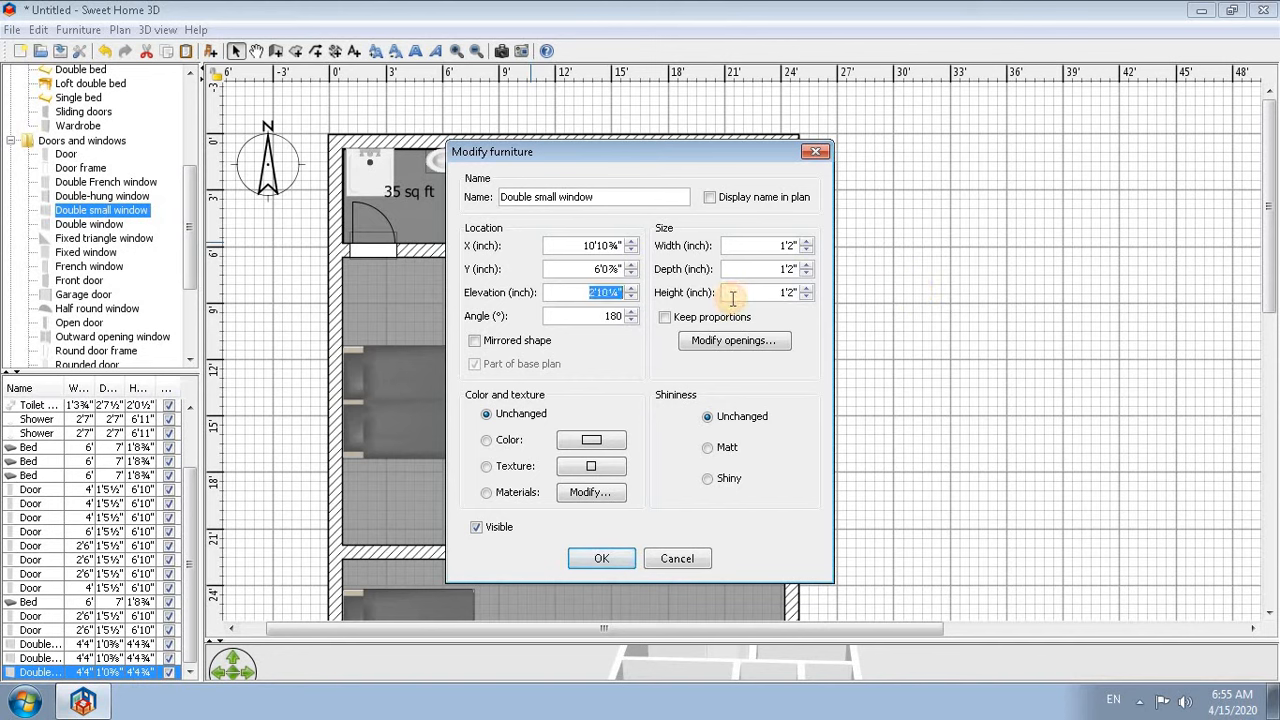
text(8)
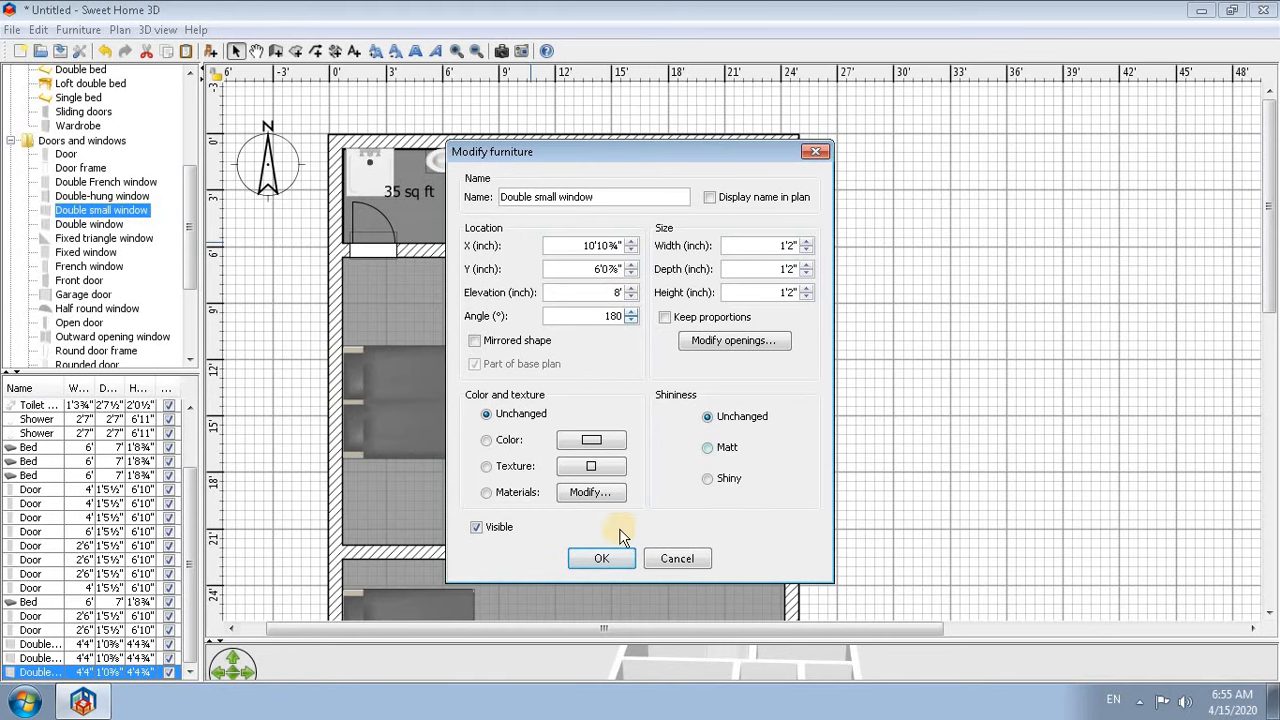
click(605, 559)
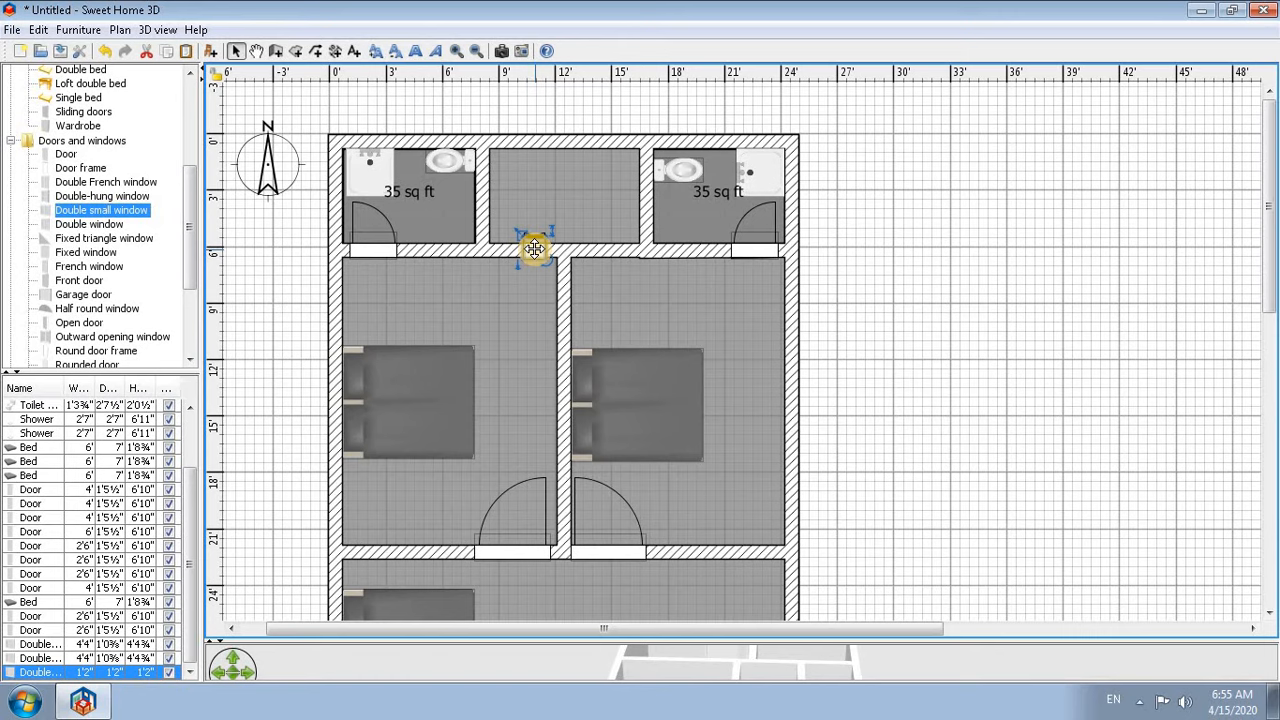
- Duplicate the 1'2" window into the upper-right bedroom's top wall and the inner side walls of both upper bathrooms
alt+drag(534, 249, 591, 254)
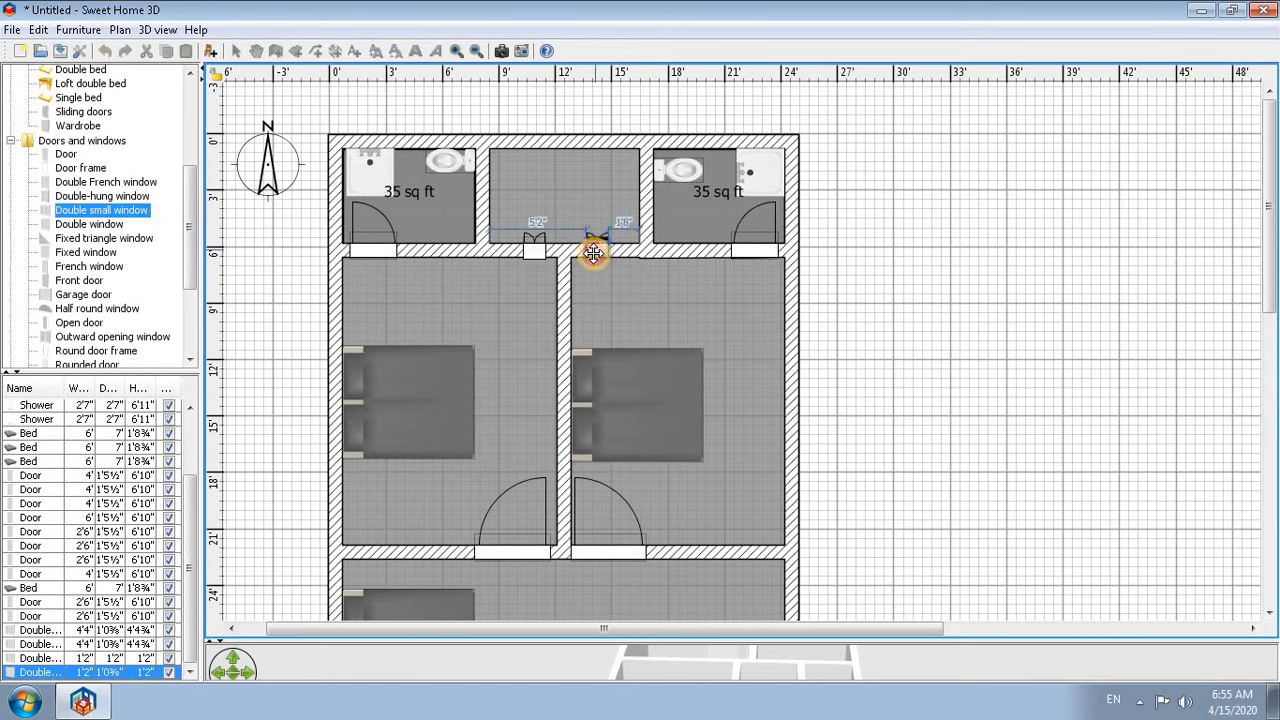
click(533, 252)
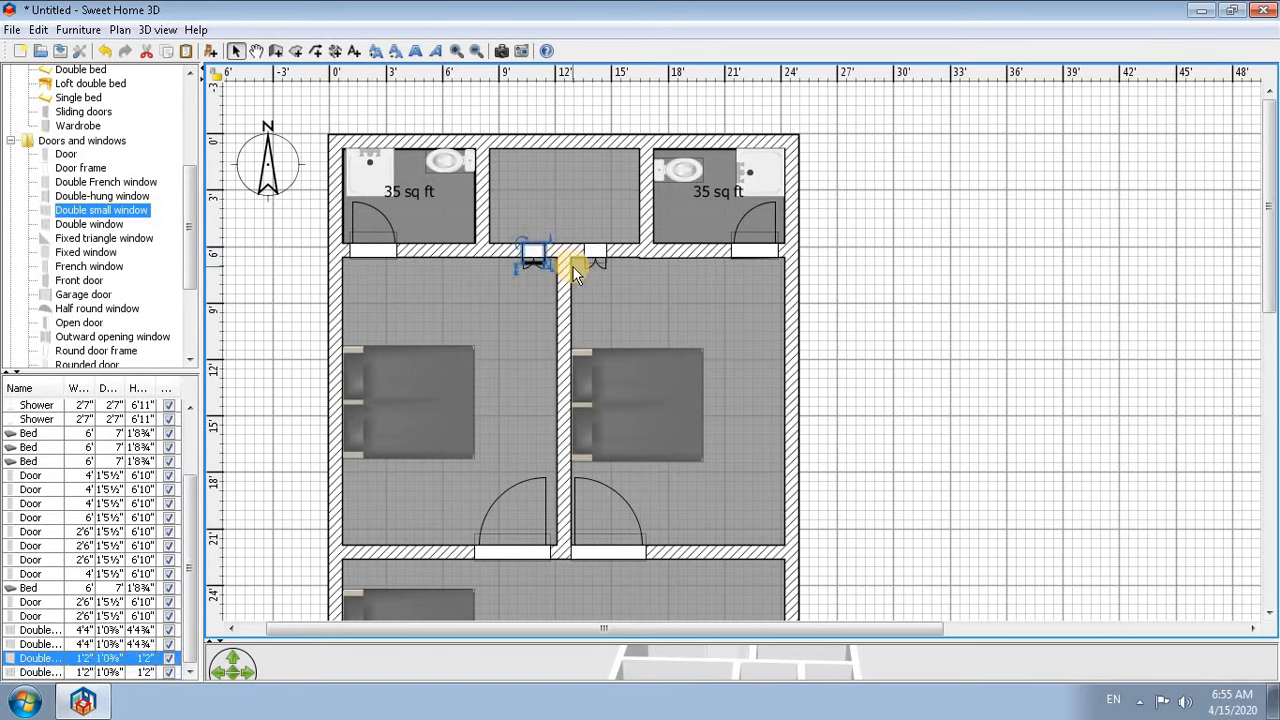
alt+drag(536, 256, 476, 211)
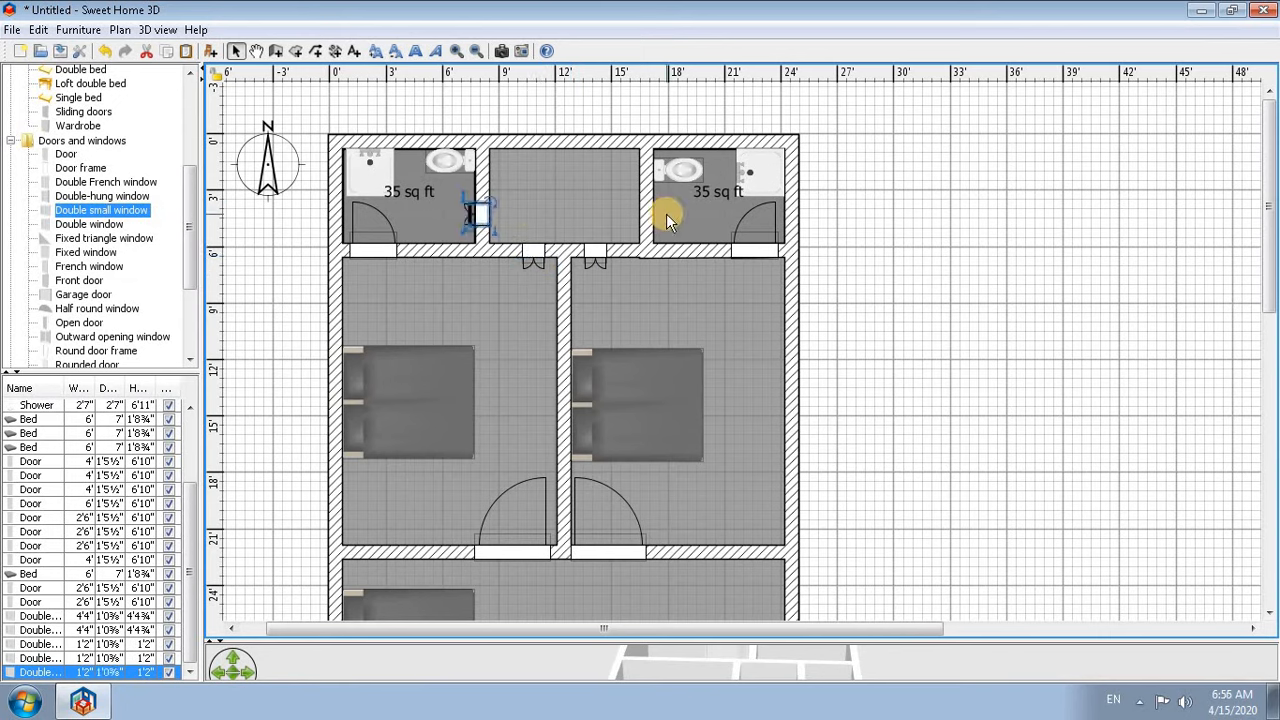
click(534, 248)
alt+drag(529, 246, 633, 221)
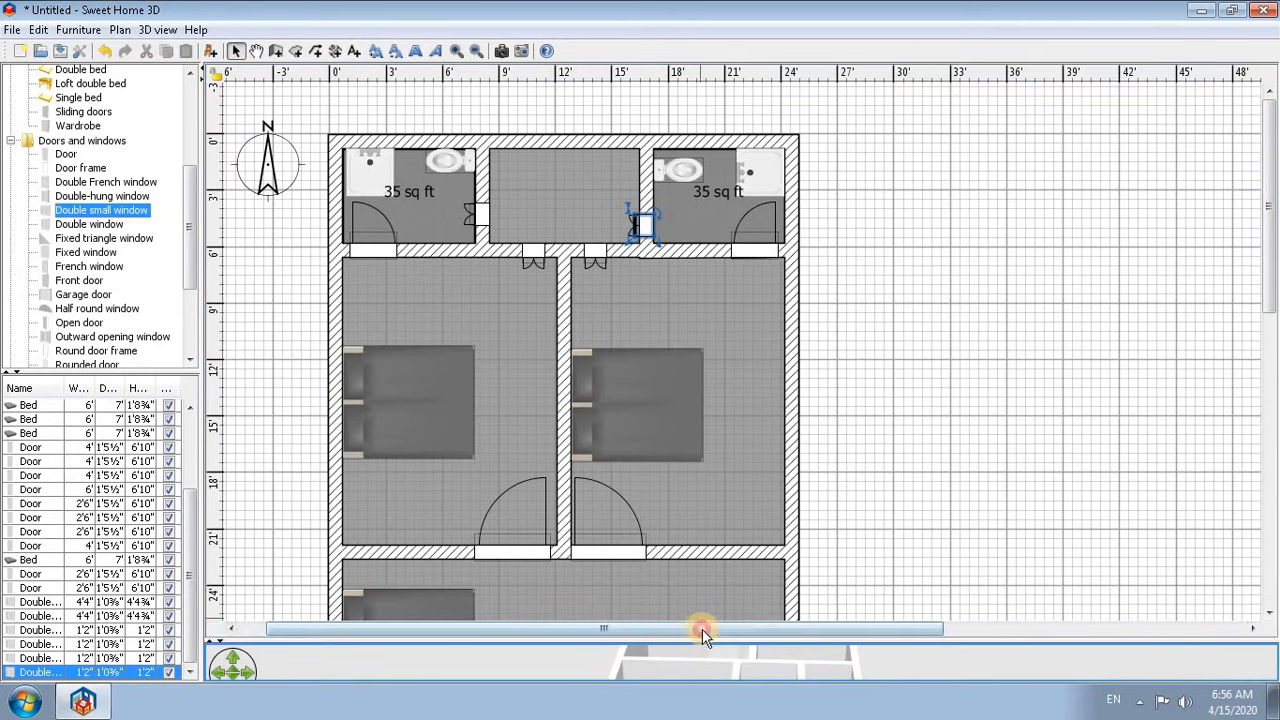
- Place a cooker in the kitchen's lower-right corner, a dishwasher in its lower-left corner and a fridge-freezer in its upper-left corner
drag(700, 640, 729, 183)
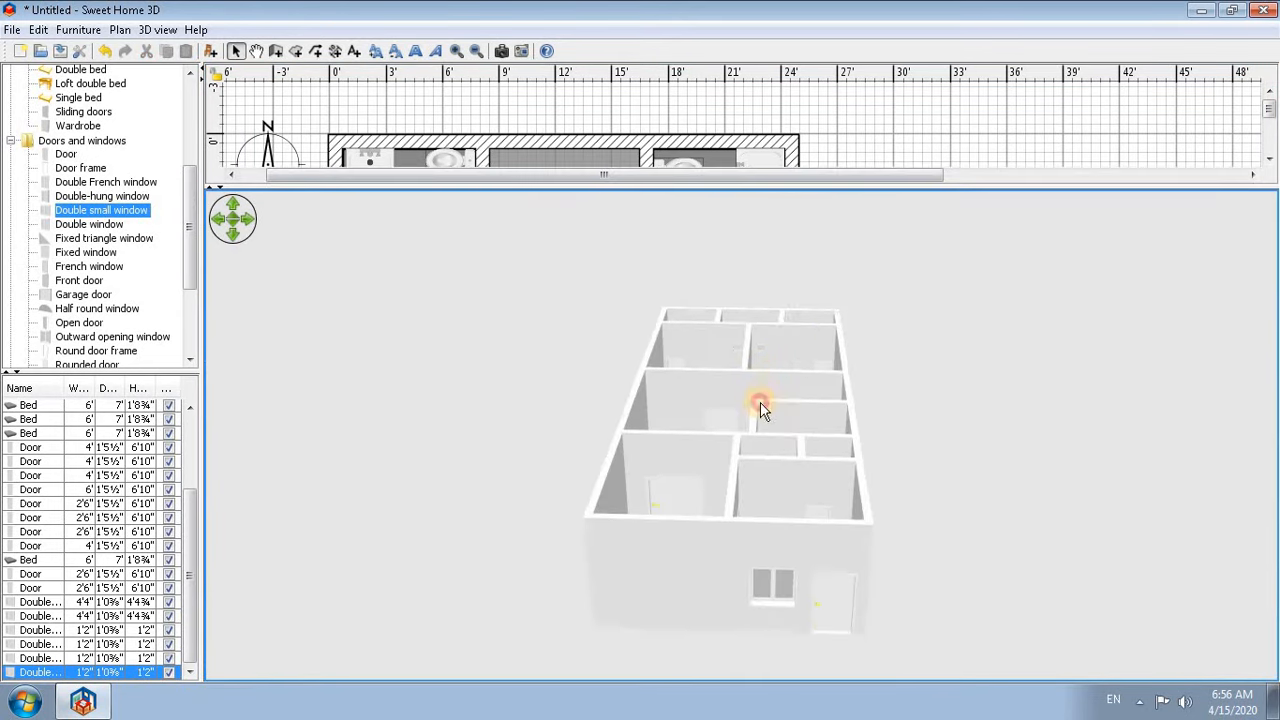
drag(760, 402, 697, 578)
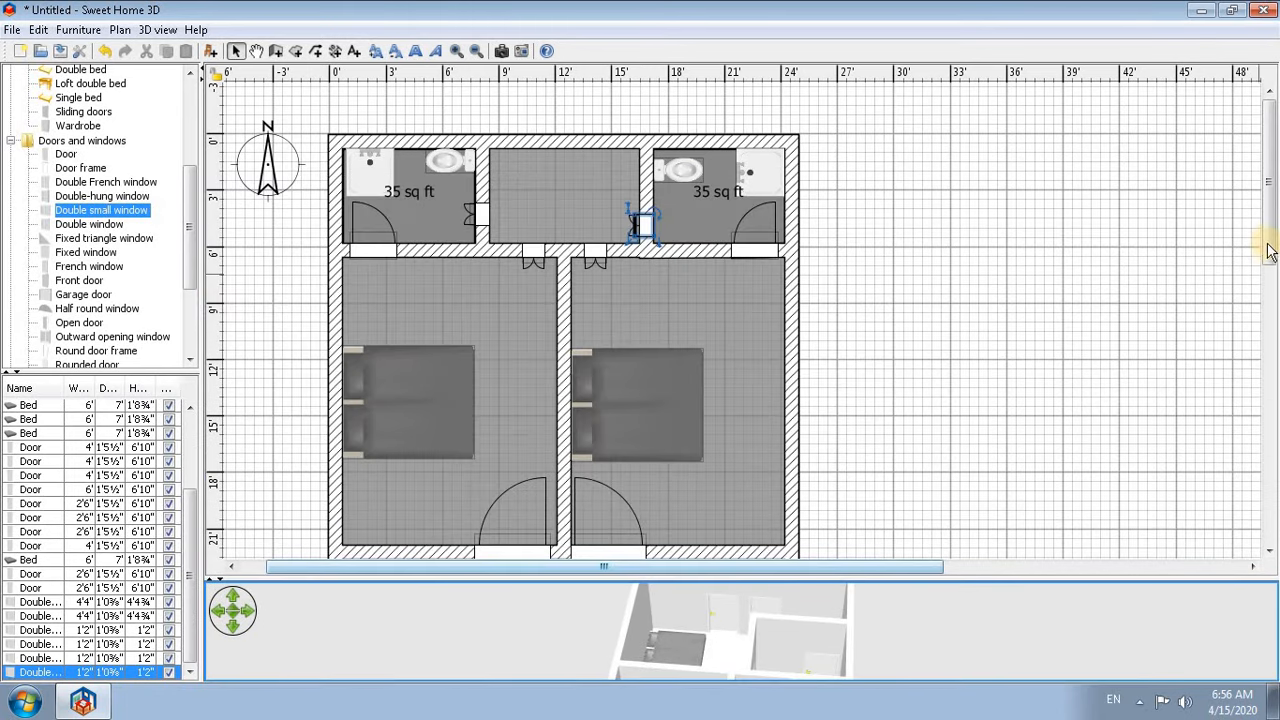
drag(1268, 250, 1272, 273)
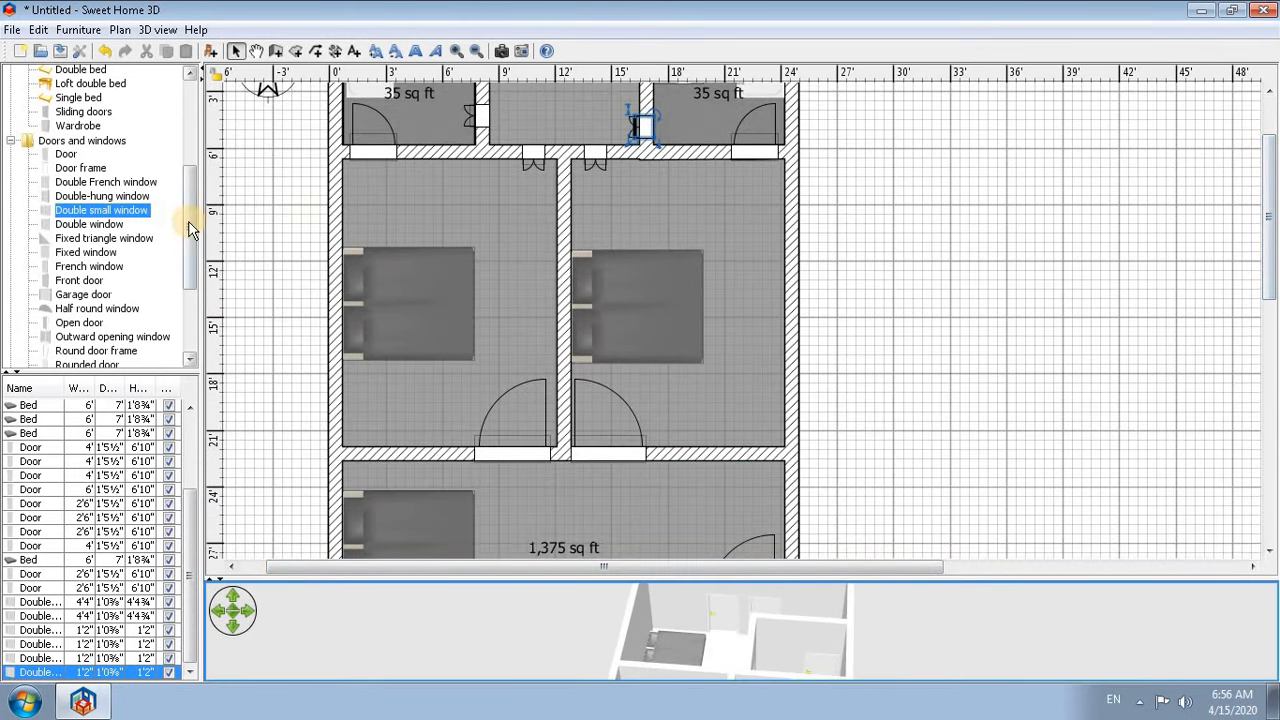
drag(191, 228, 189, 278)
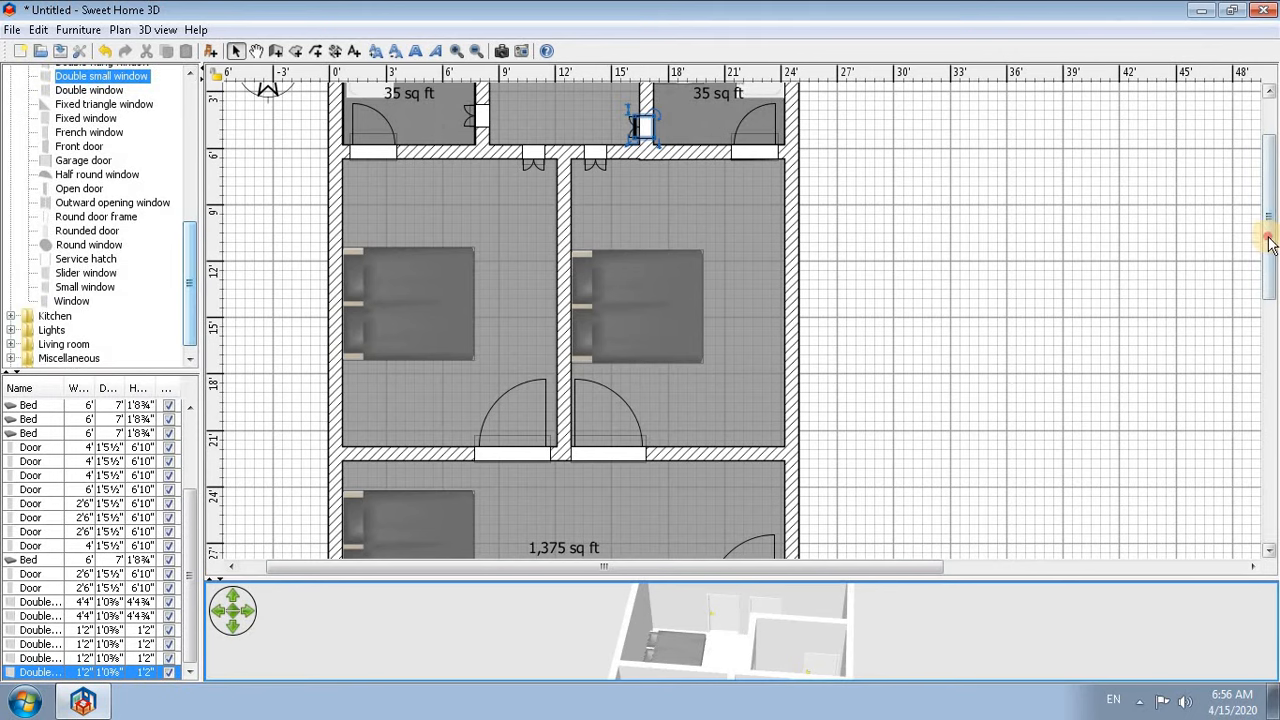
drag(1274, 234, 1272, 389)
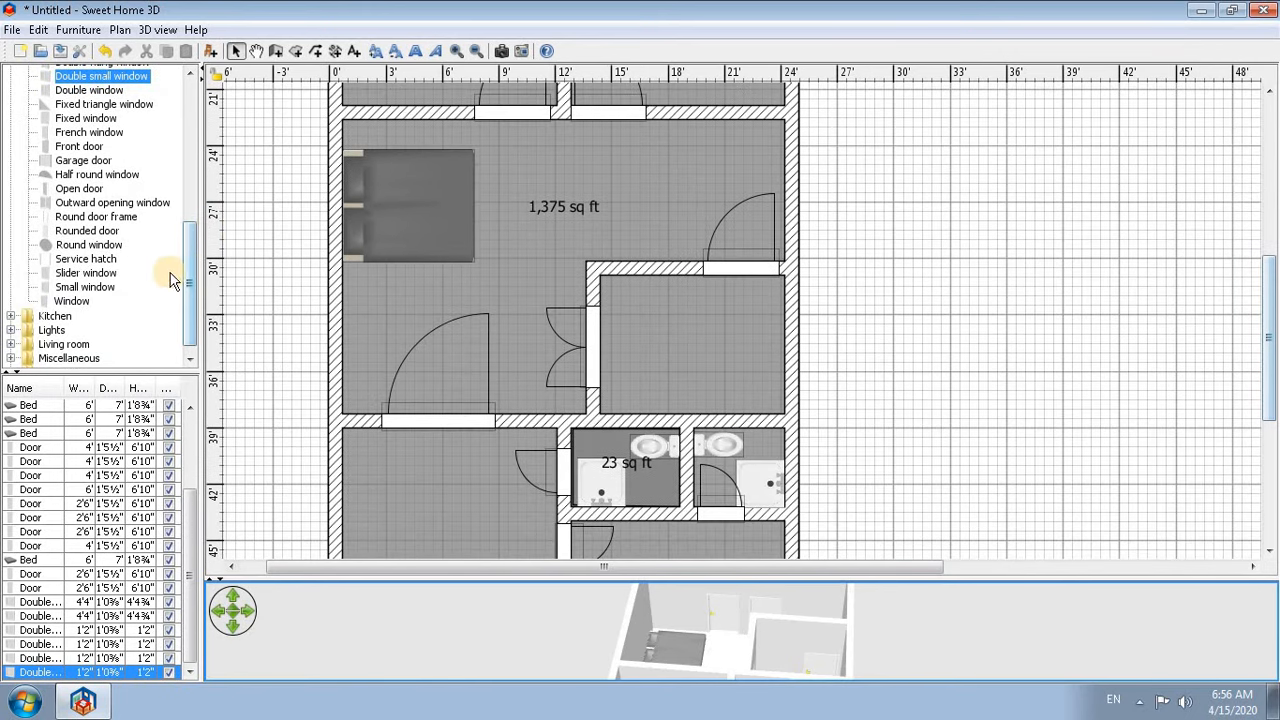
drag(194, 282, 193, 318)
click(10, 305)
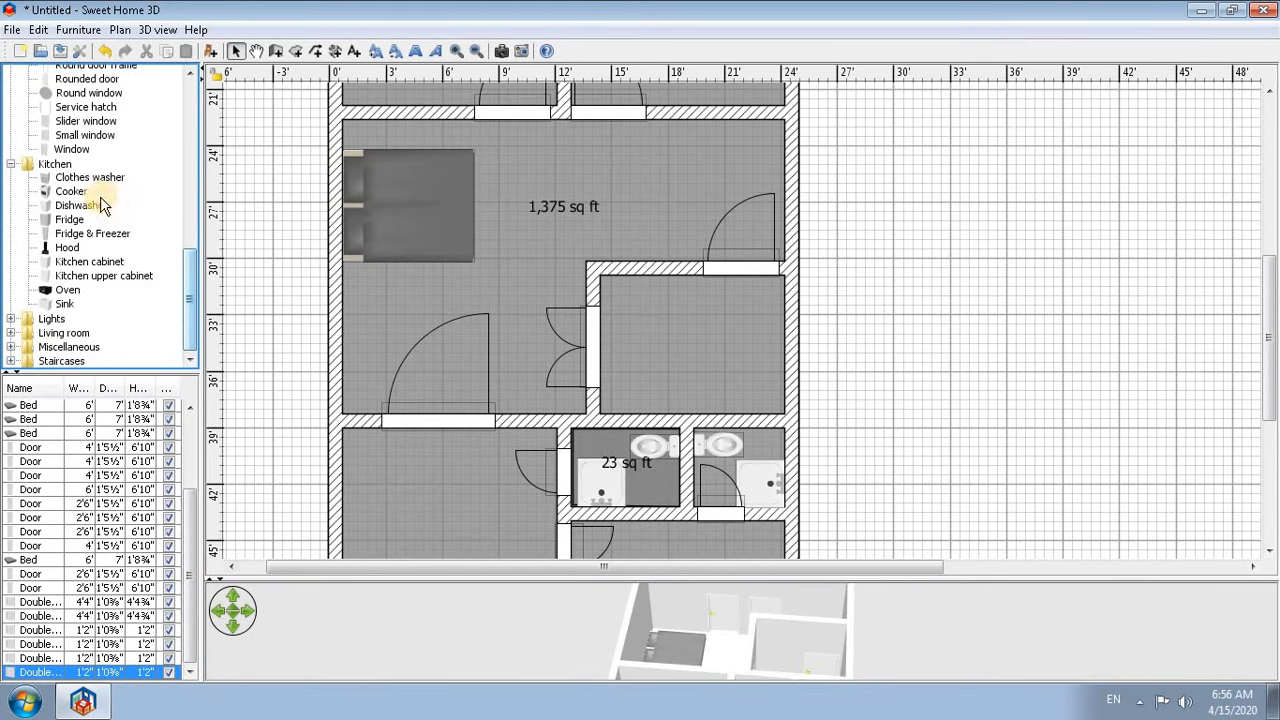
drag(82, 200, 596, 378)
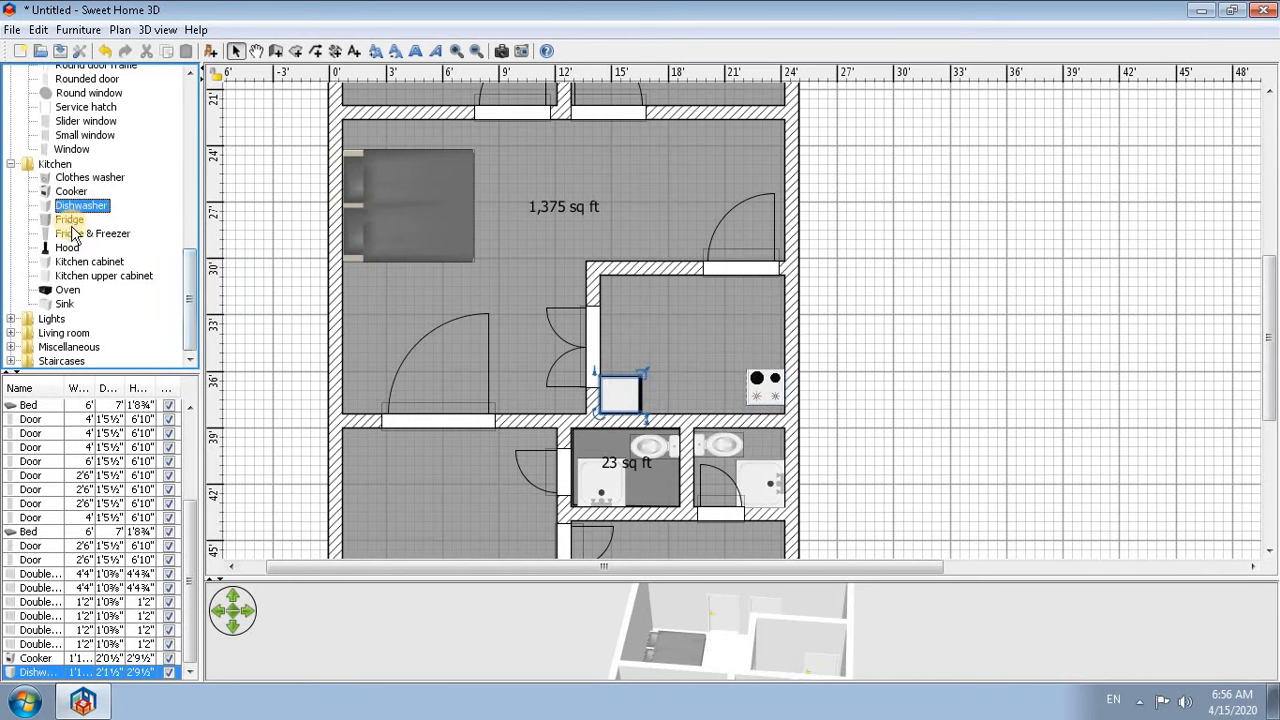
drag(72, 232, 605, 276)
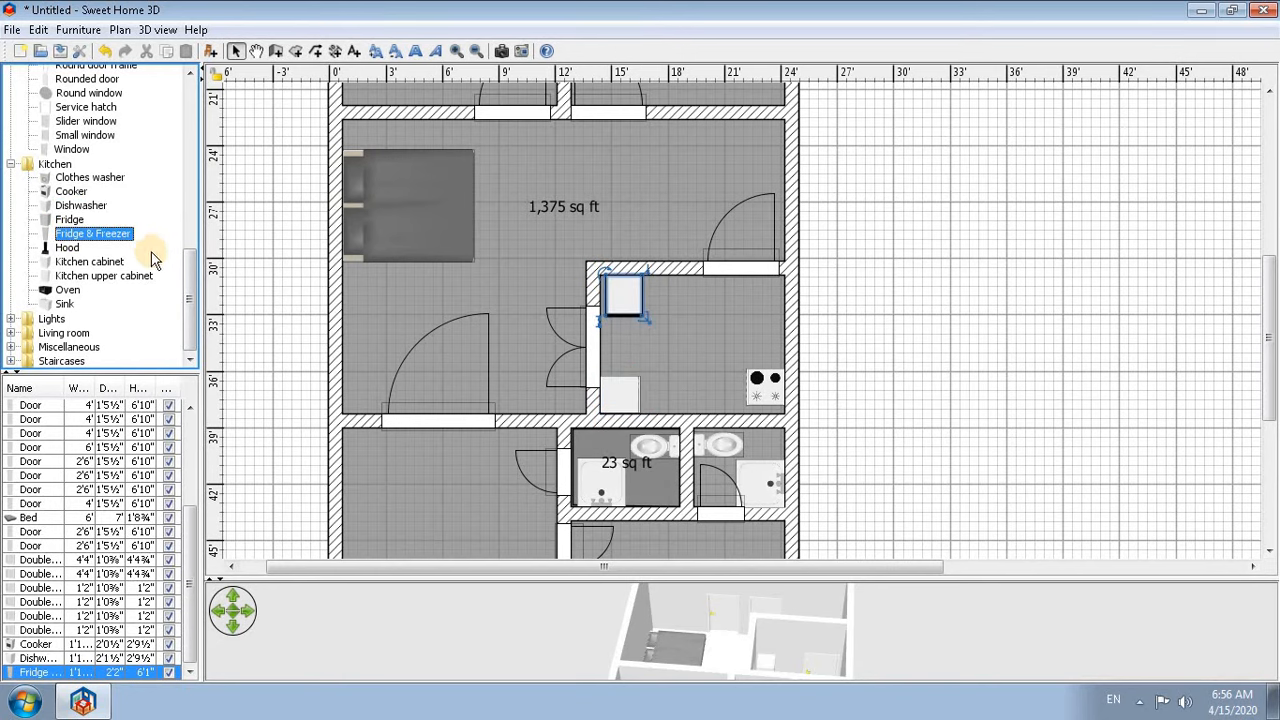
- Add two kitchen cabinets side by side left of the cooker and place an oven on the left cabinet
drag(578, 408, 766, 390)
drag(89, 265, 683, 378)
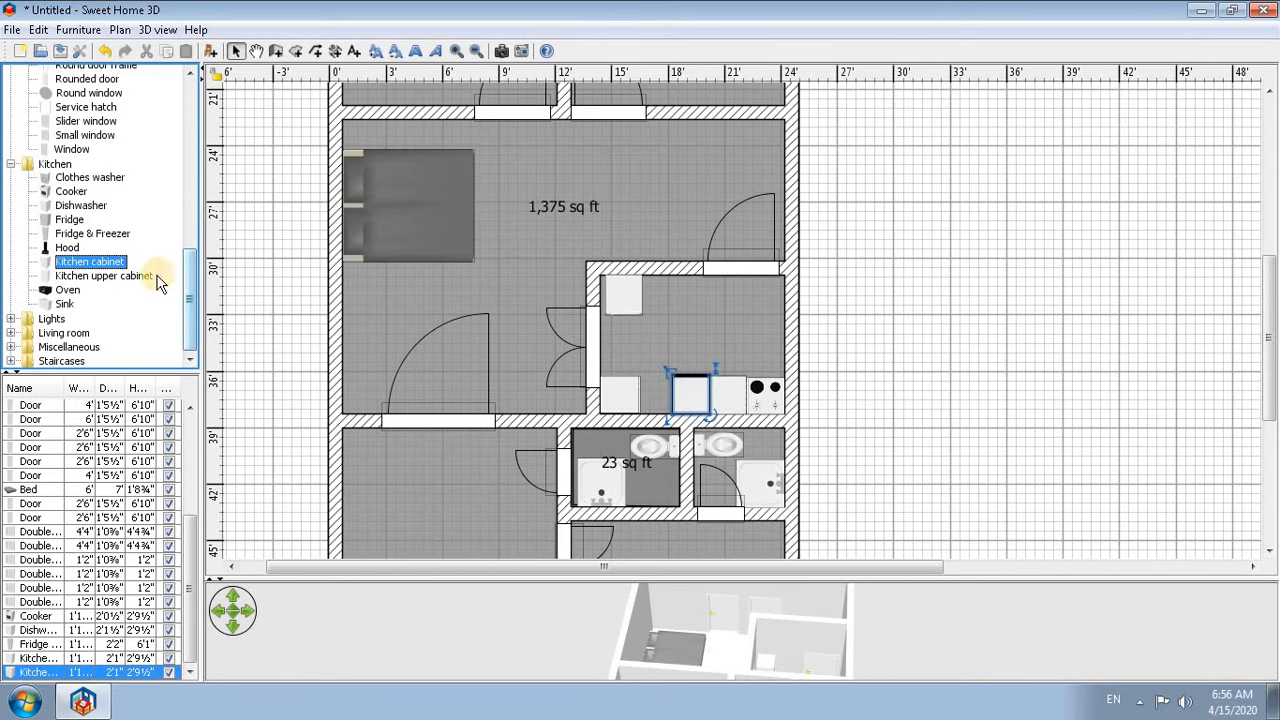
drag(68, 290, 682, 378)
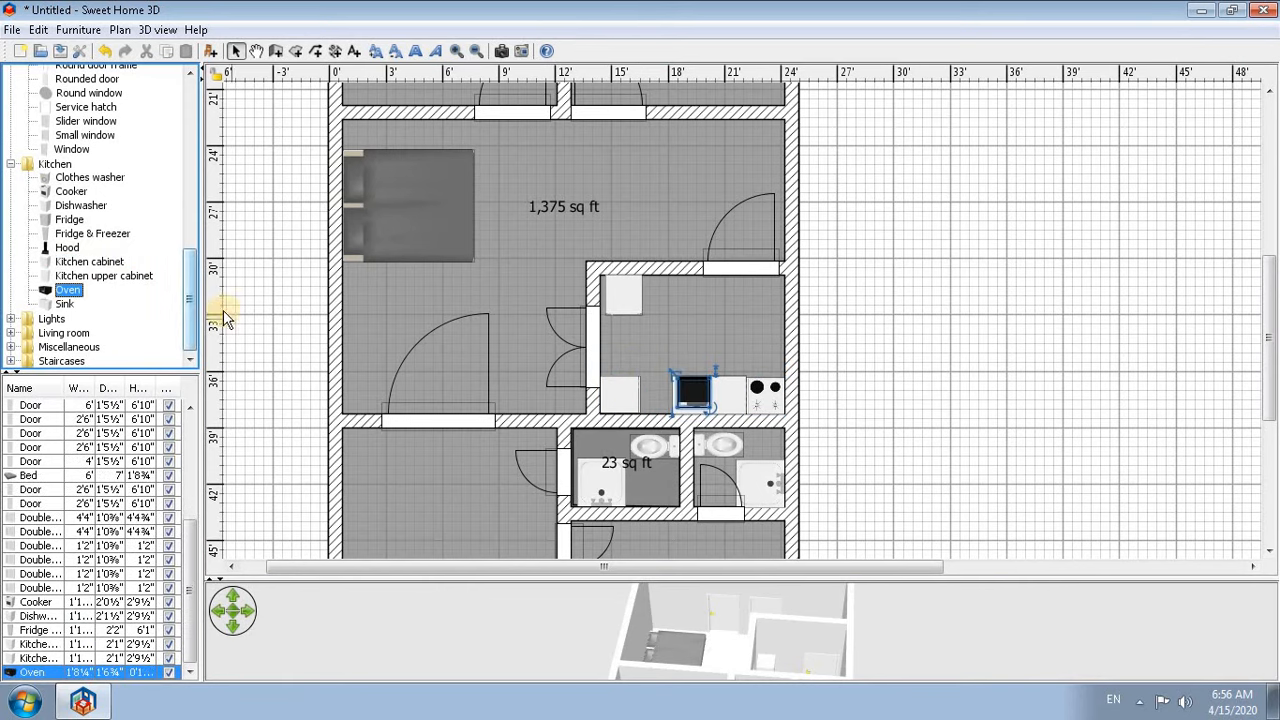
- Place two chairs one below the other against the lower-right bedroom's right wall, near its upper corner
double_click(20, 337)
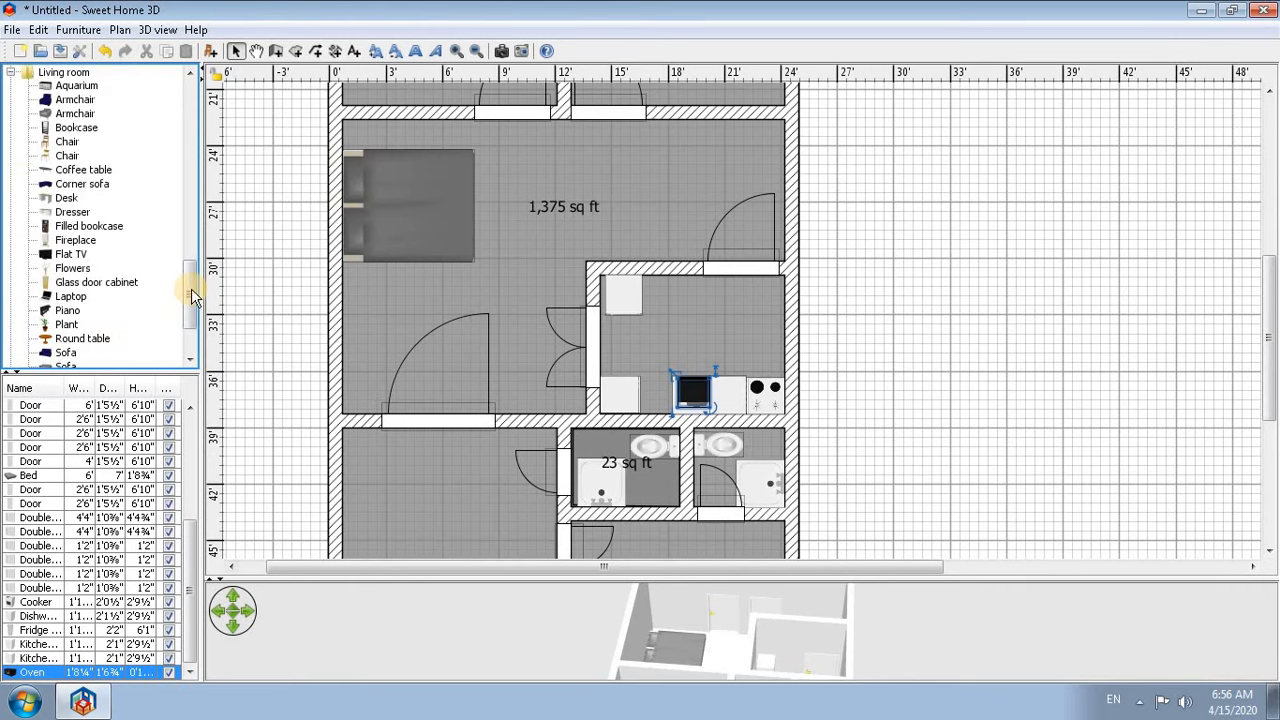
scroll(1240, 400, down, 5)
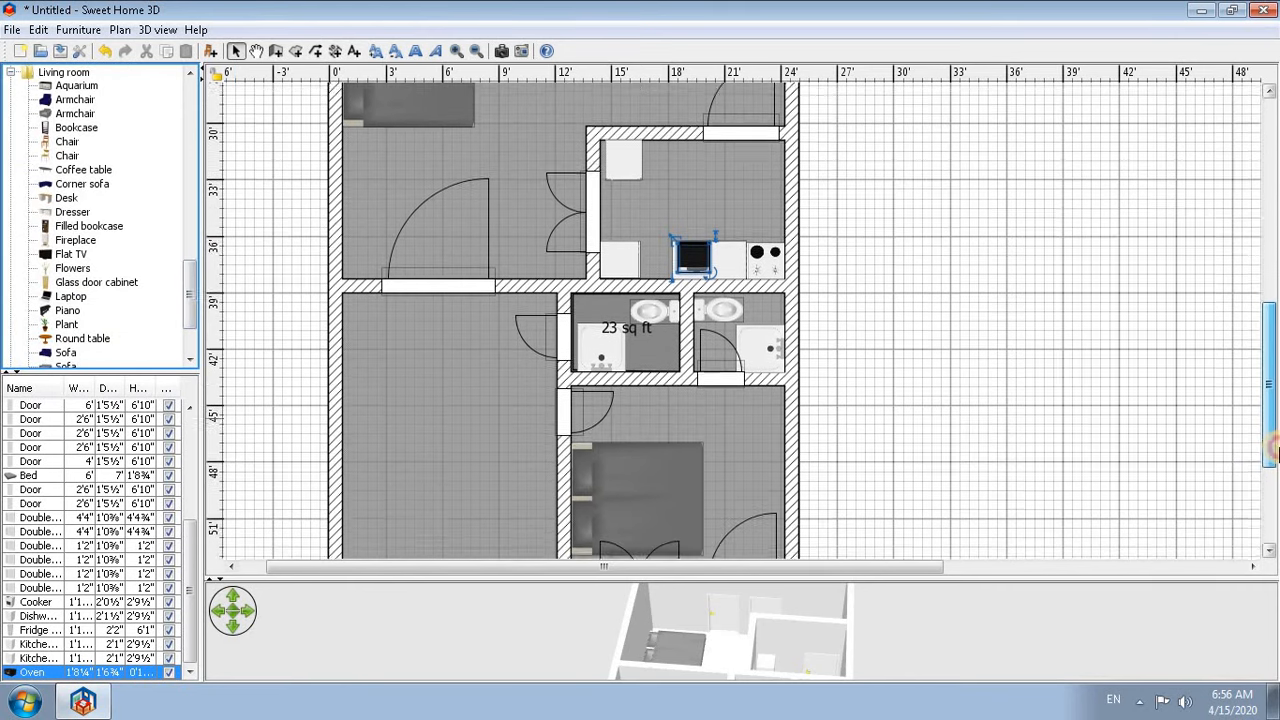
drag(63, 148, 762, 296)
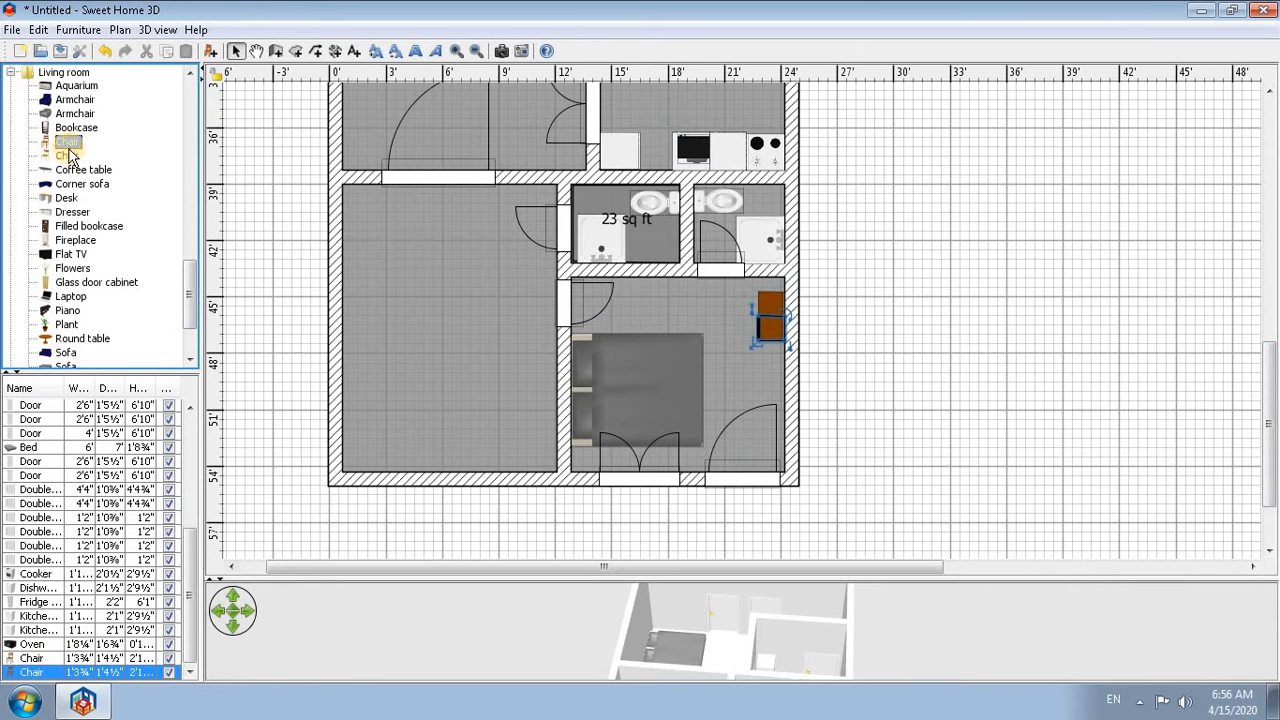
- Place a third chair below the other two and a flat TV against the lower-right bedroom's top wall
drag(66, 145, 762, 350)
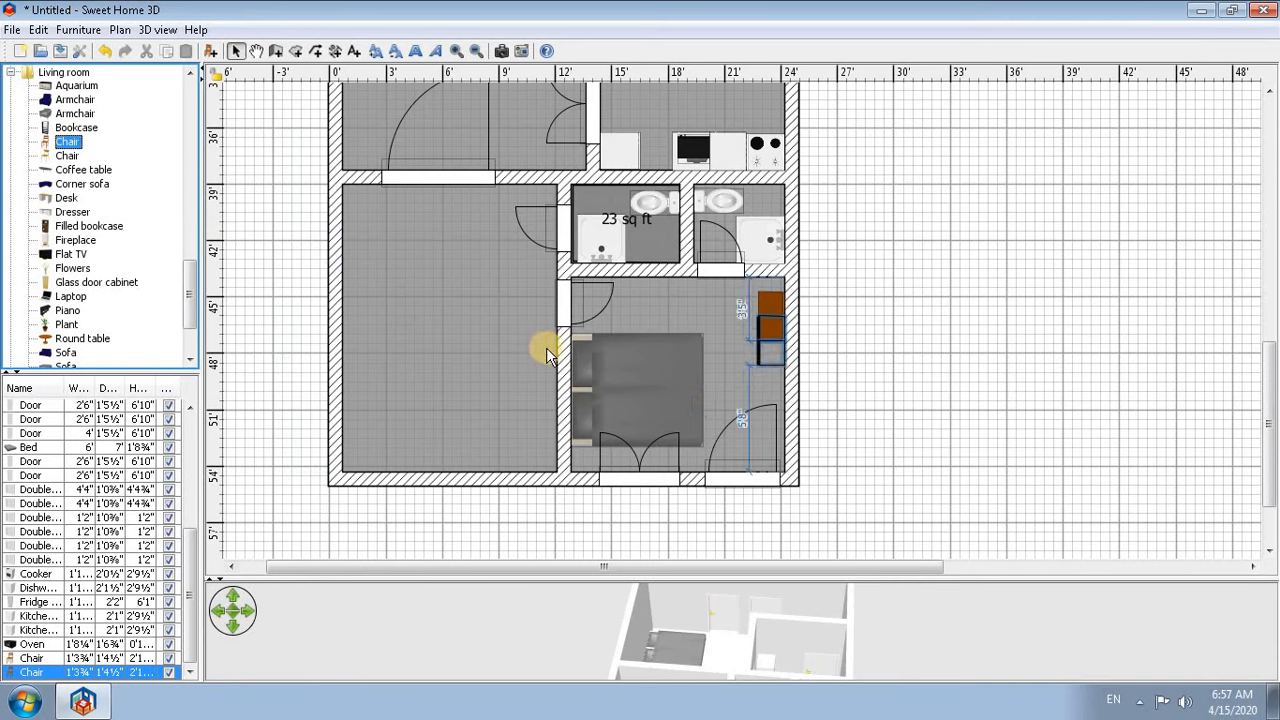
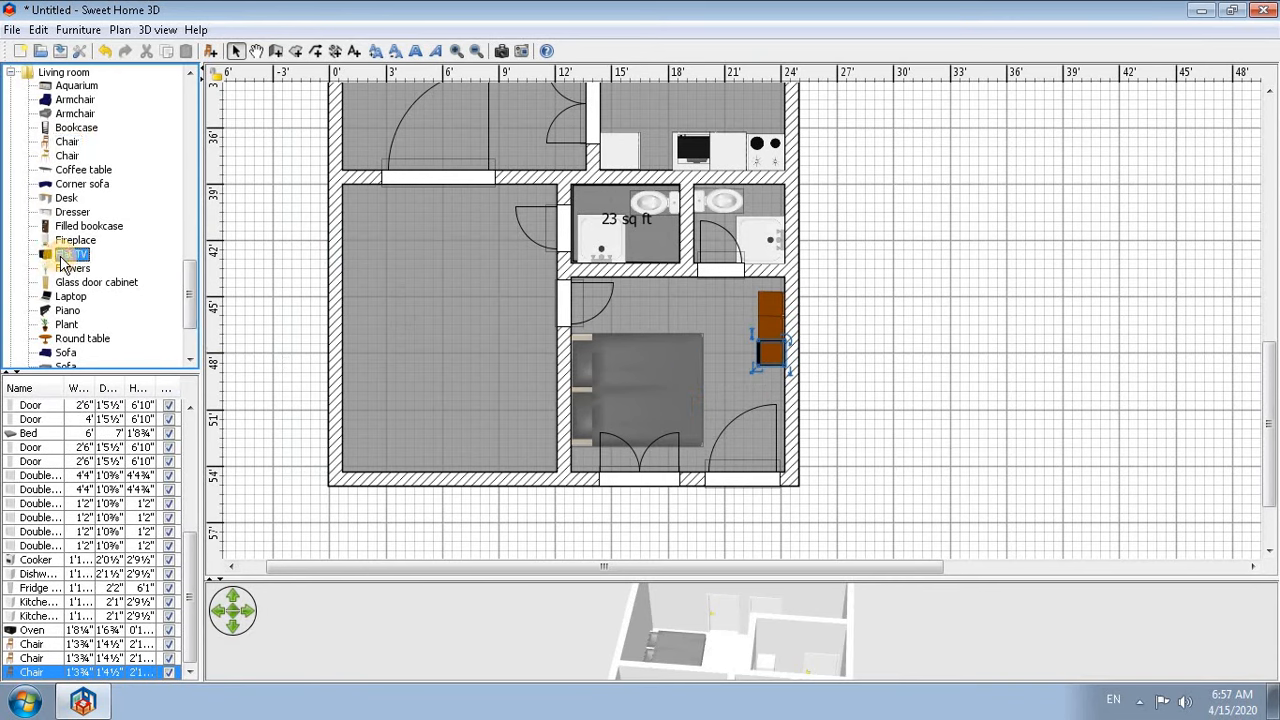
drag(70, 258, 636, 279)
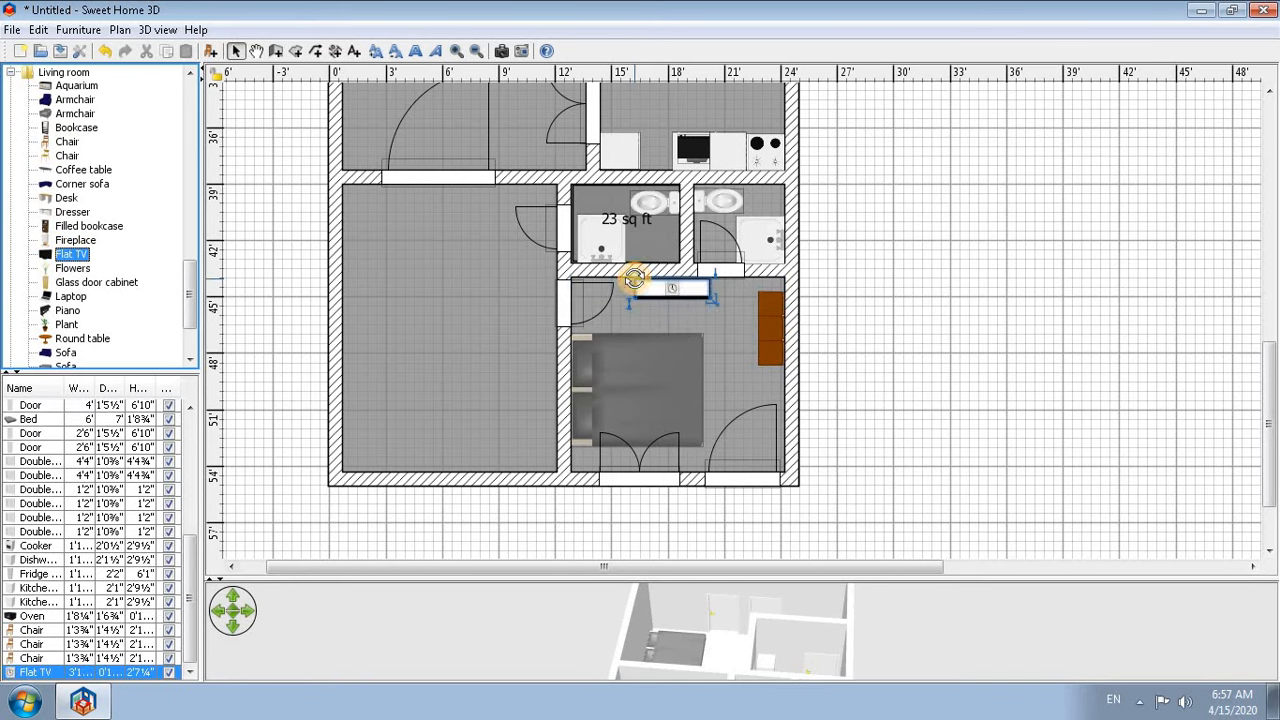
- Set the flat TV's elevation to 5 and check its mounting height in the 3D view
double_click(673, 284)
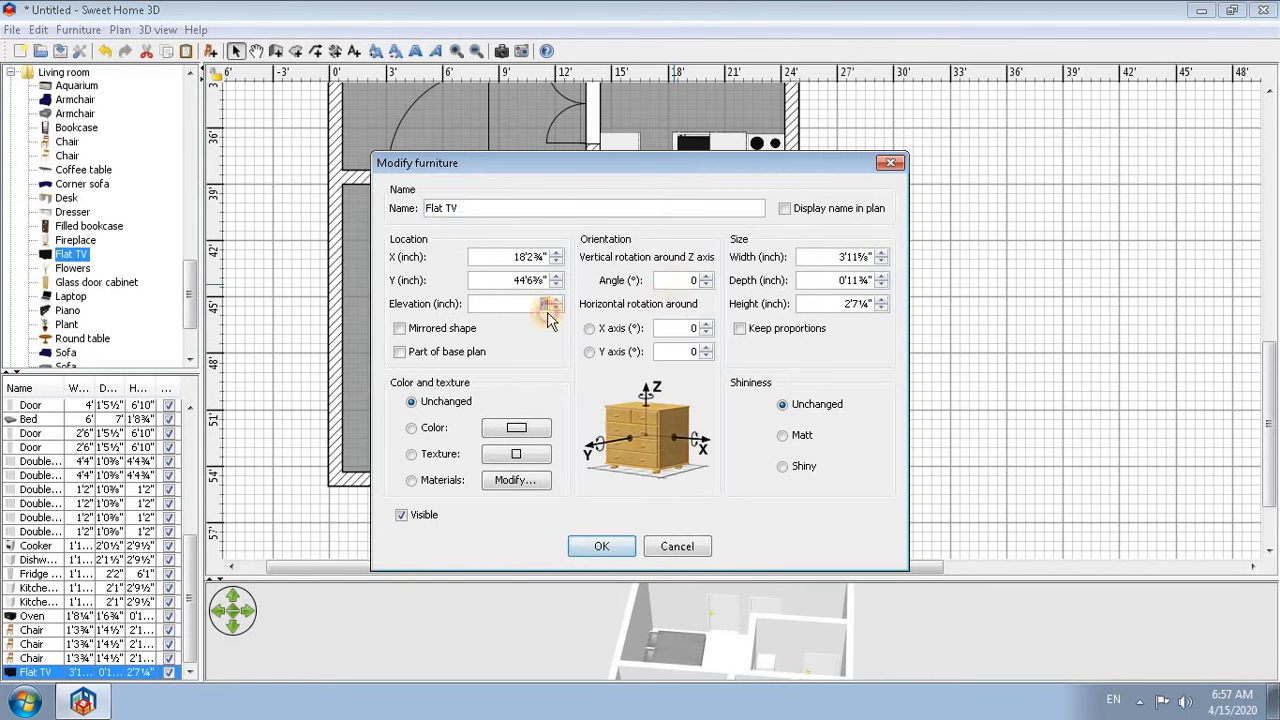
text(5)
click(612, 547)
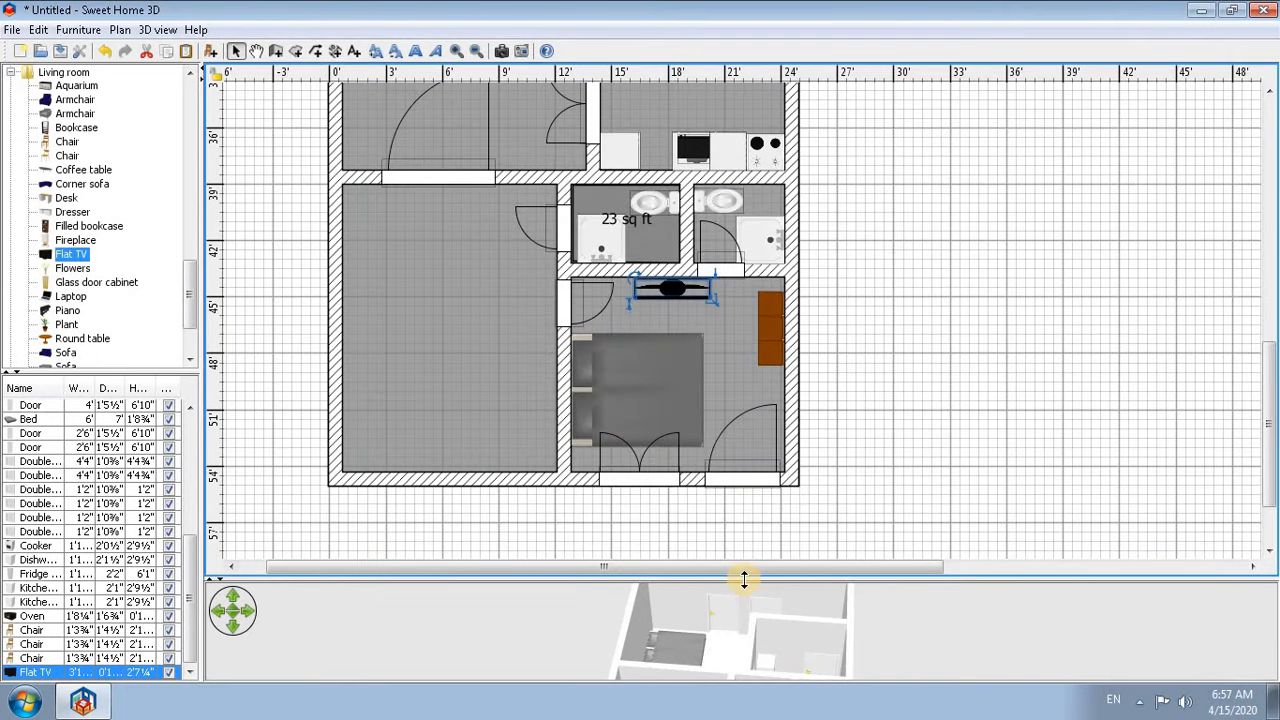
drag(744, 580, 744, 248)
click(819, 414)
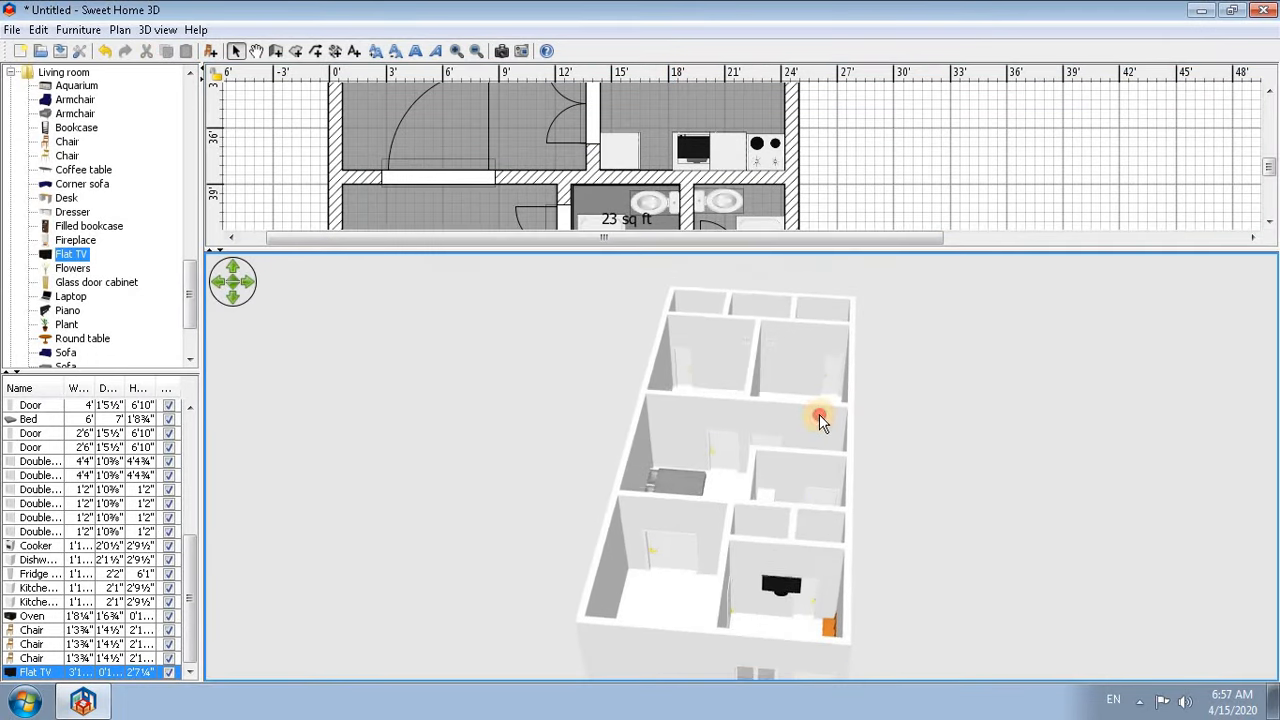
drag(819, 414, 985, 630)
- Duplicate the flat TV and place the copy against the right wall of the large middle room, opposite the bed
drag(1270, 400, 1270, 312)
click(670, 473)
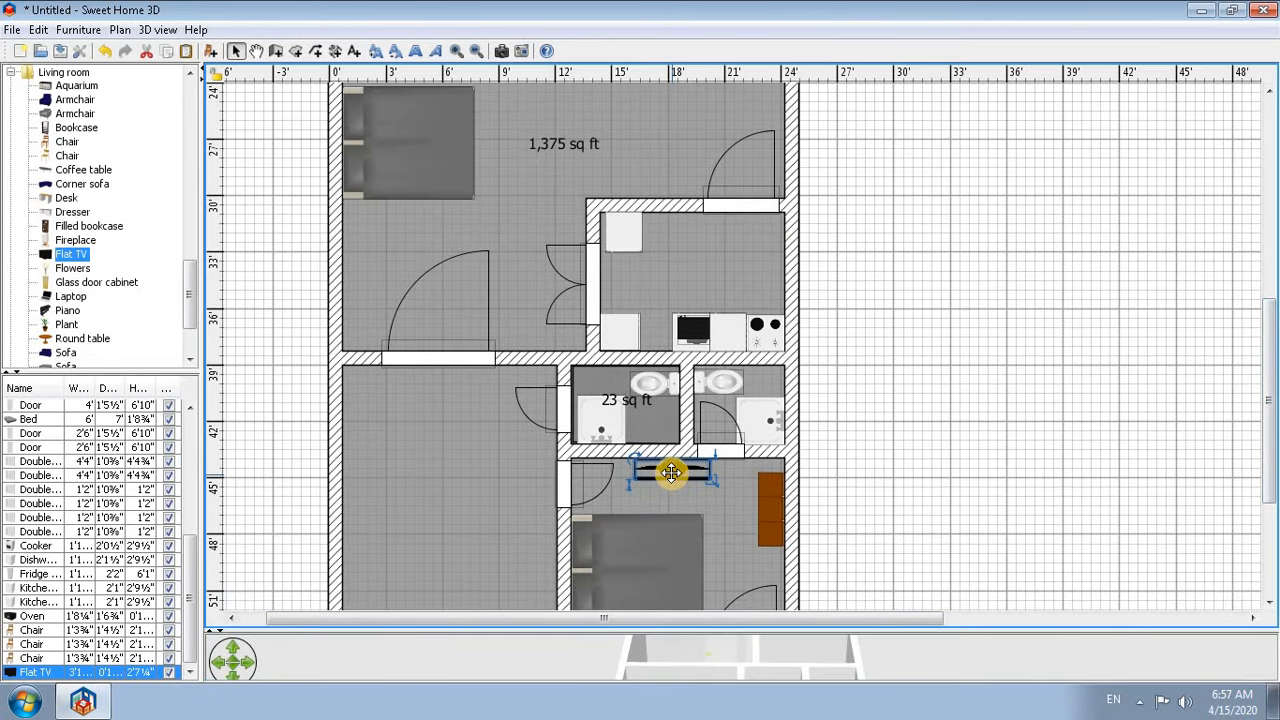
key(ctrl+v)
drag(689, 486, 1238, 338)
drag(1268, 400, 1268, 313)
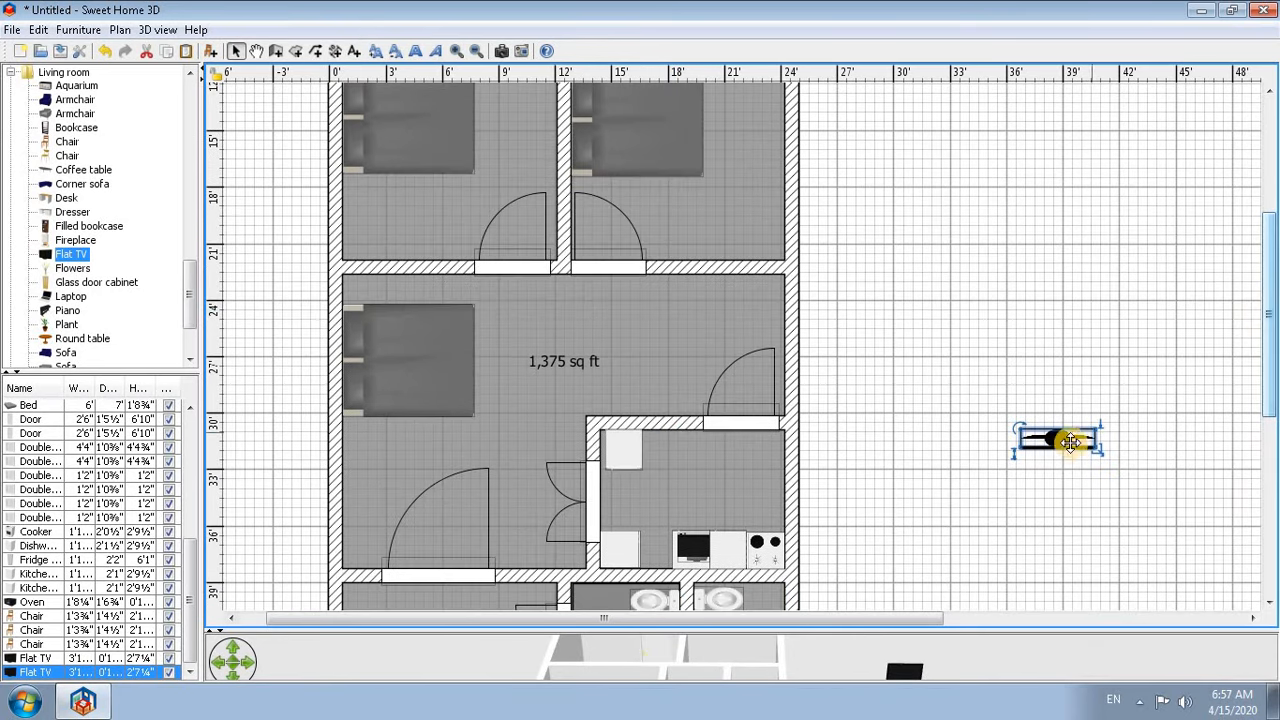
drag(1064, 441, 784, 345)
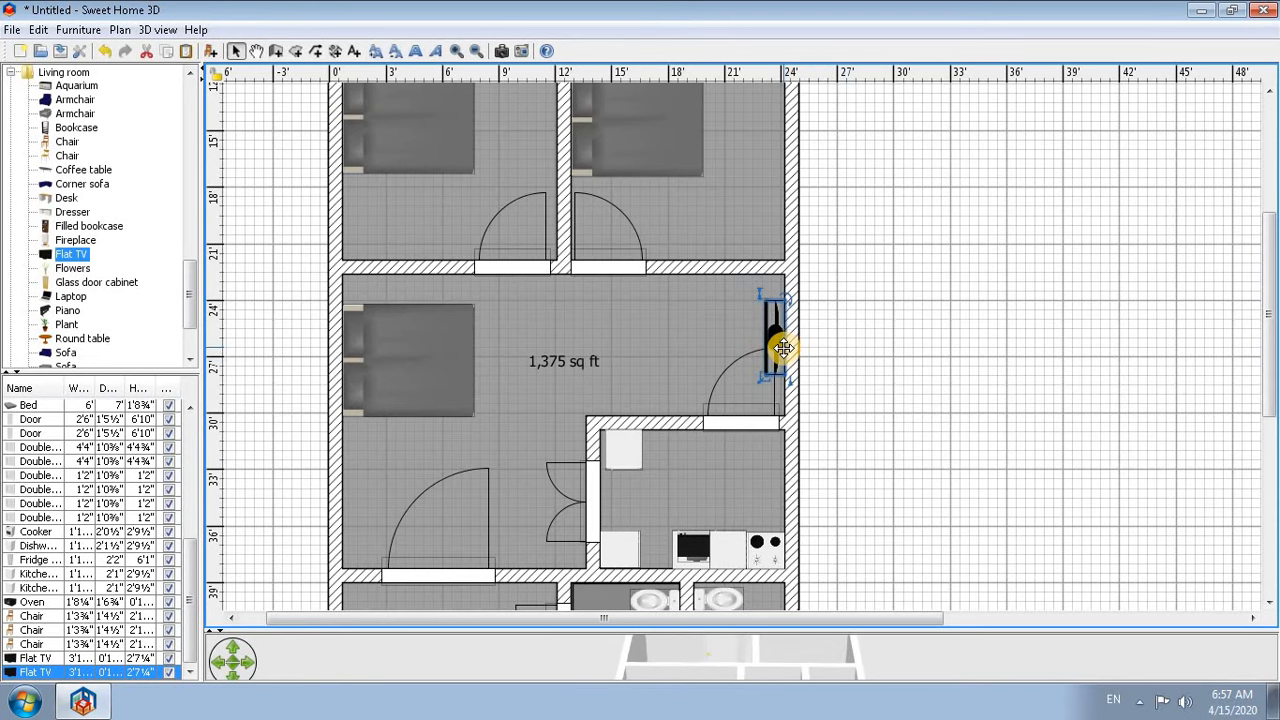
- Place further copies of the flat TV against the right walls of both upper bedrooms, opposite the beds
key(ctrl+v)
scroll(1080, 451, up, 3)
drag(772, 438, 772, 216)
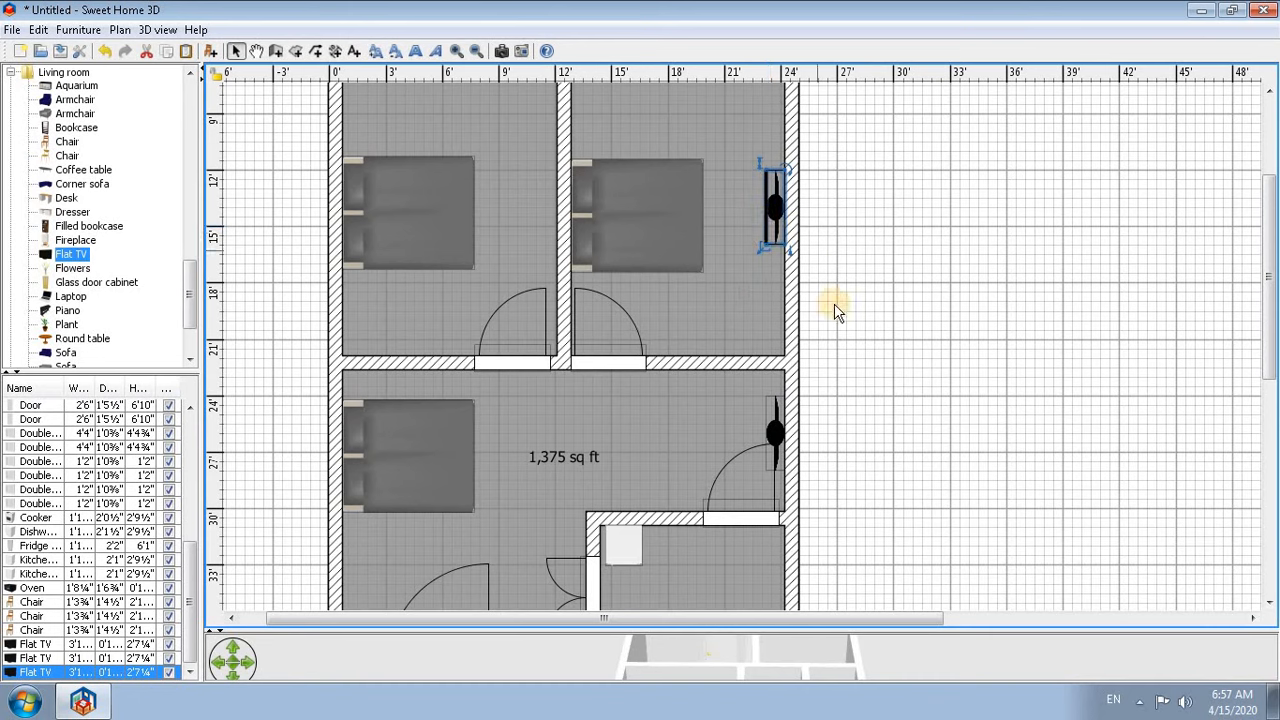
key(ctrl+v)
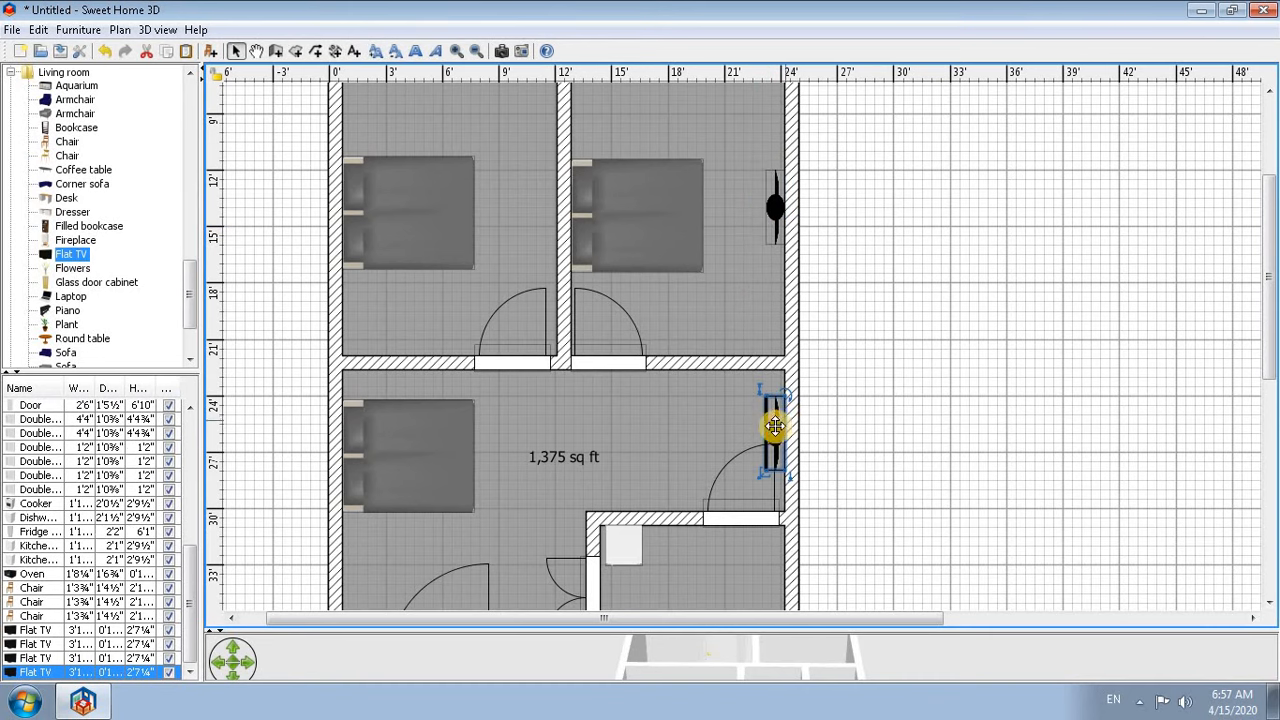
drag(775, 426, 549, 212)
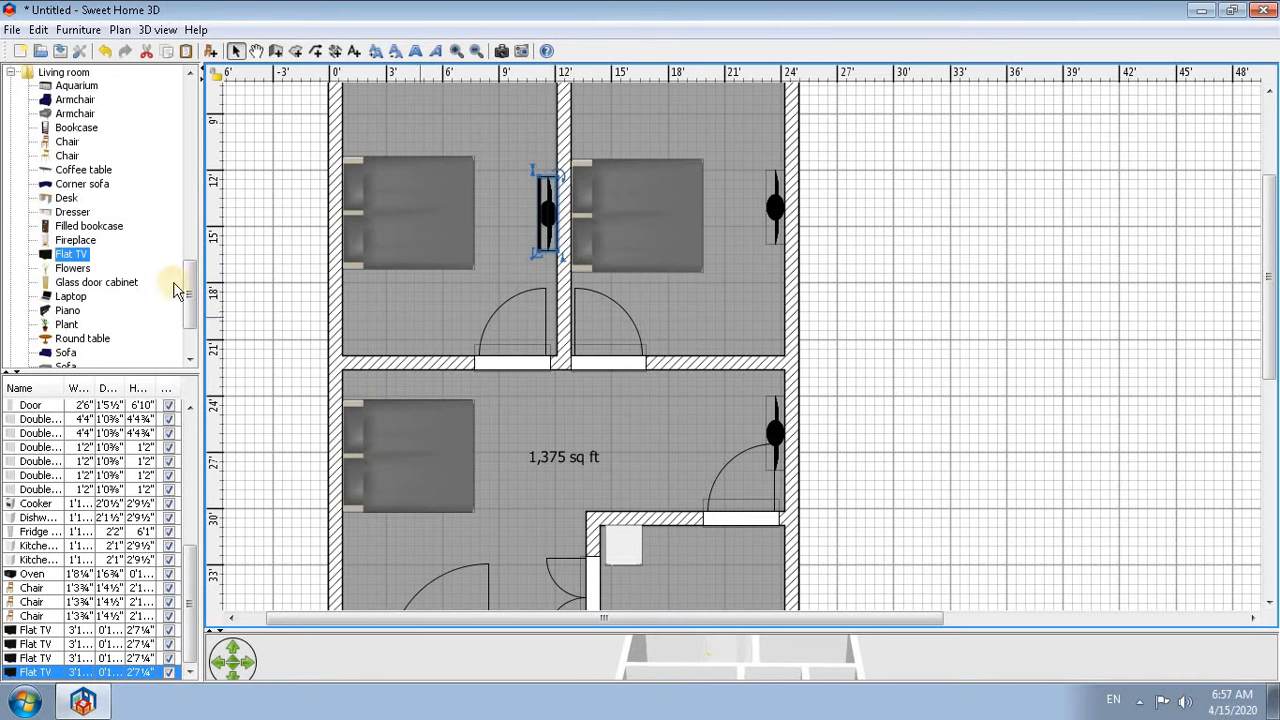
- Place three plants one below the other against the lower-left room's right wall
drag(189, 307, 189, 329)
drag(1272, 318, 1272, 493)
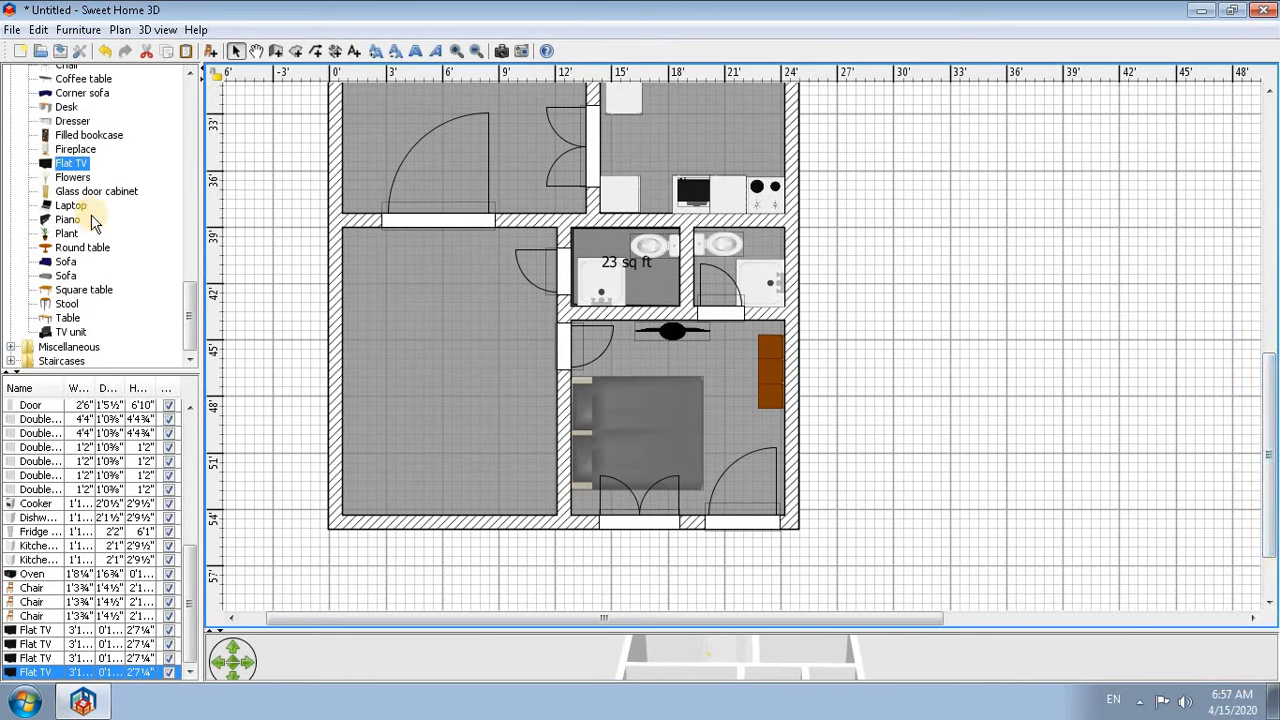
drag(73, 234, 537, 392)
drag(55, 240, 524, 448)
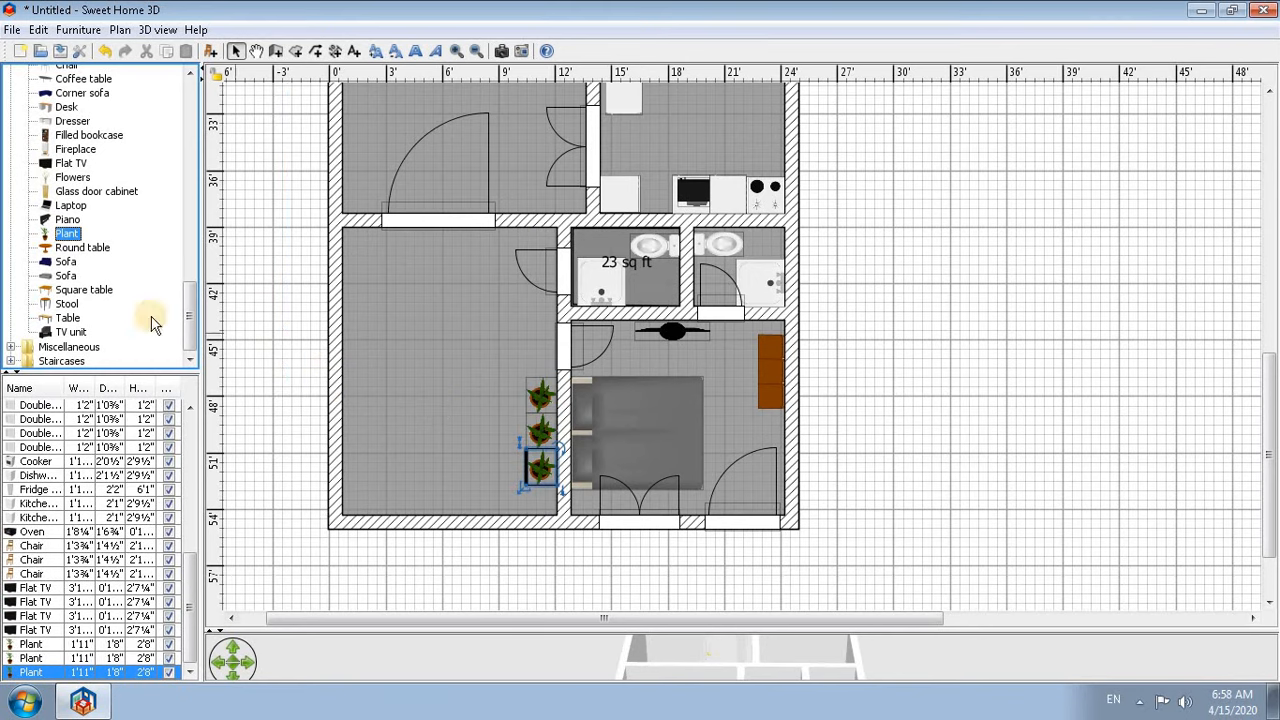
- Place a straight staircase in the upper-left corner of the lower-left room
click(11, 362)
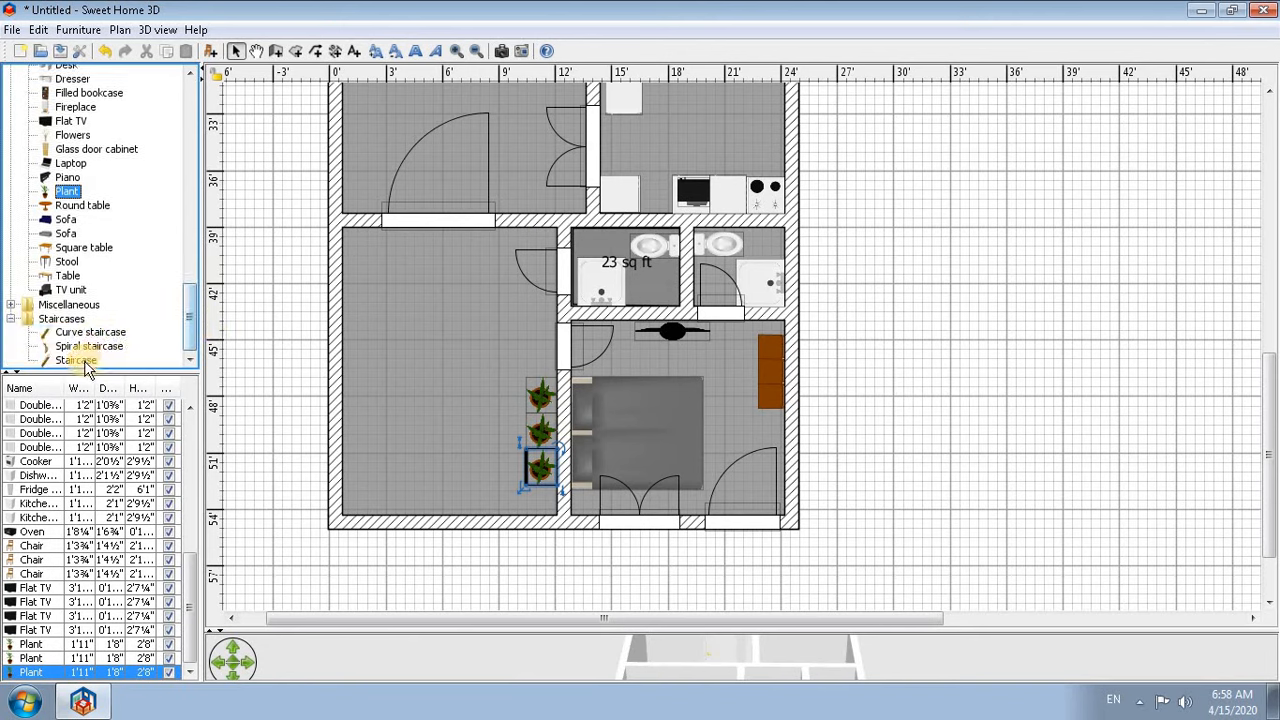
drag(86, 362, 348, 234)
- Place a garage door in the lower-left room's bottom wall and inspect the house in 3D
drag(193, 318, 220, 186)
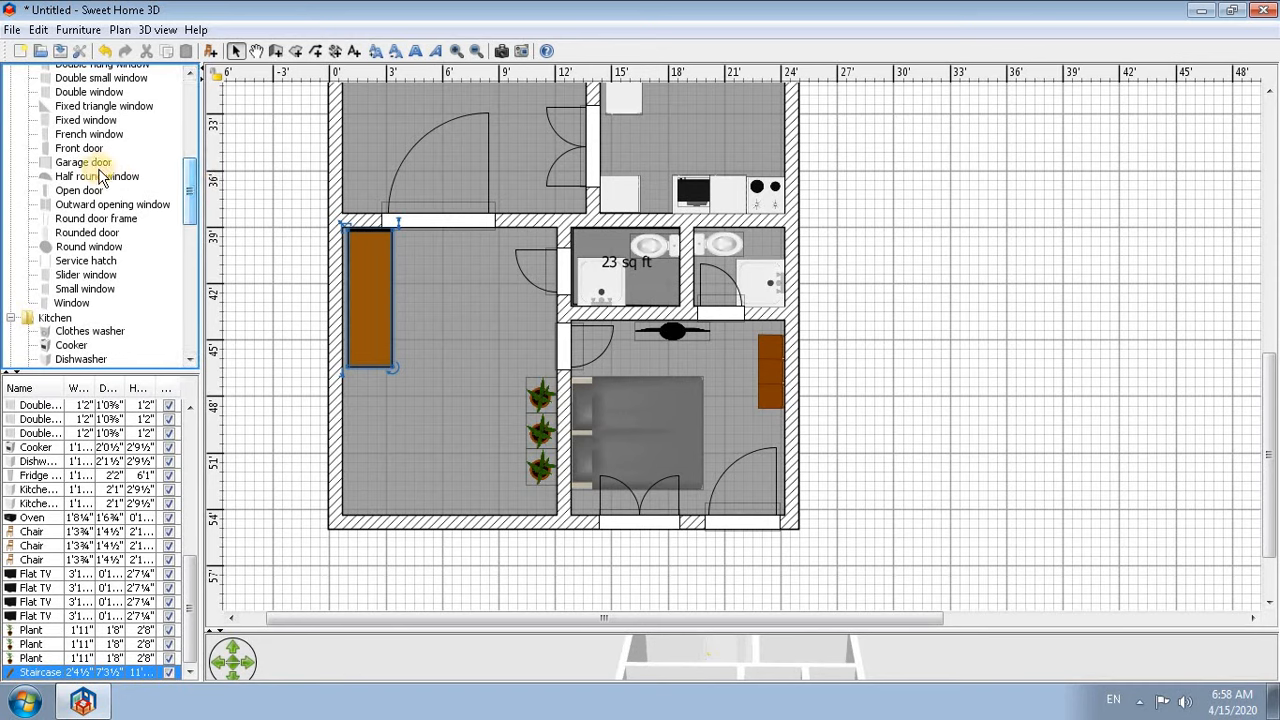
drag(86, 166, 374, 514)
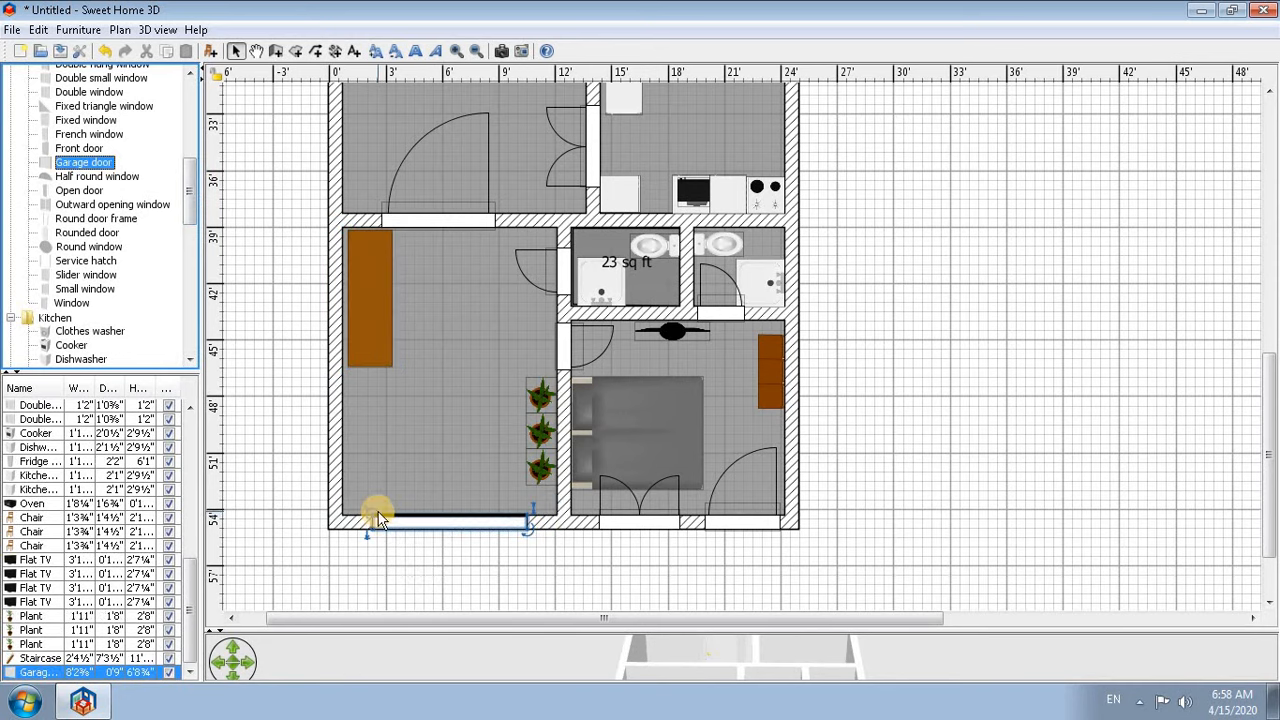
drag(1267, 378, 1267, 413)
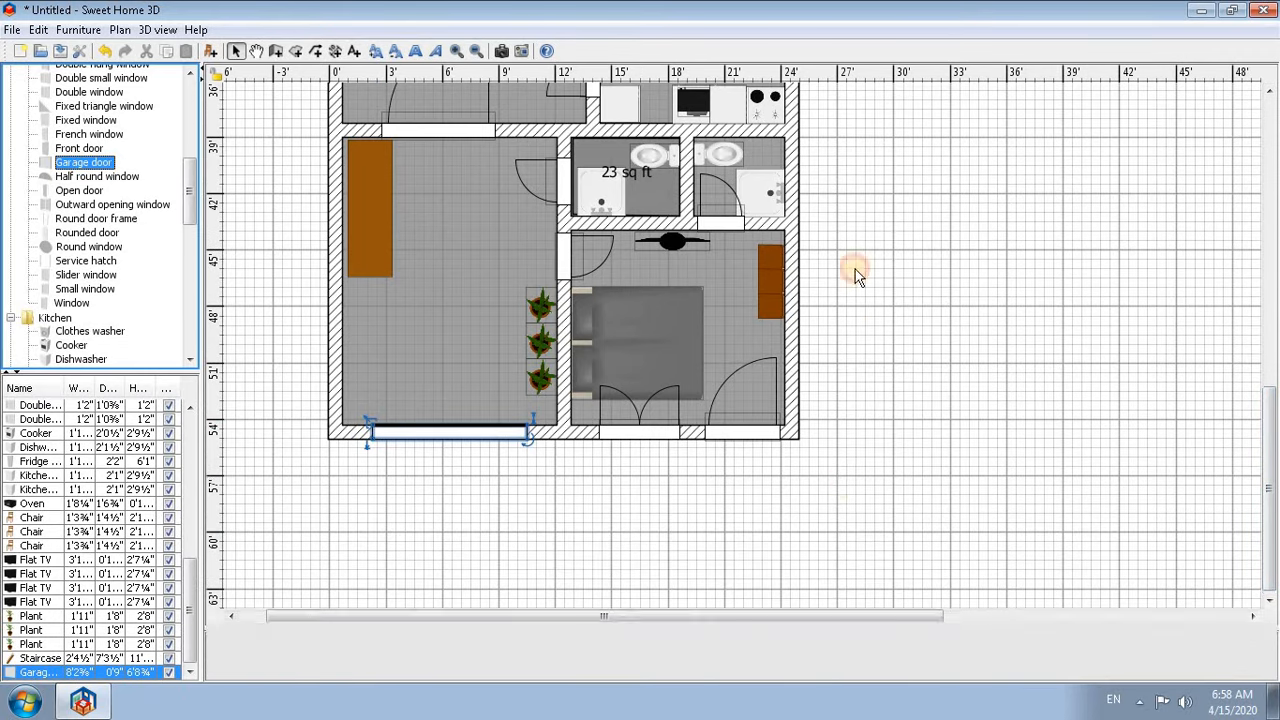
drag(836, 628, 855, 120)
drag(914, 449, 709, 572)
- Move the staircase flush against the left wall, check its direction in 3D, and delete it
click(366, 218)
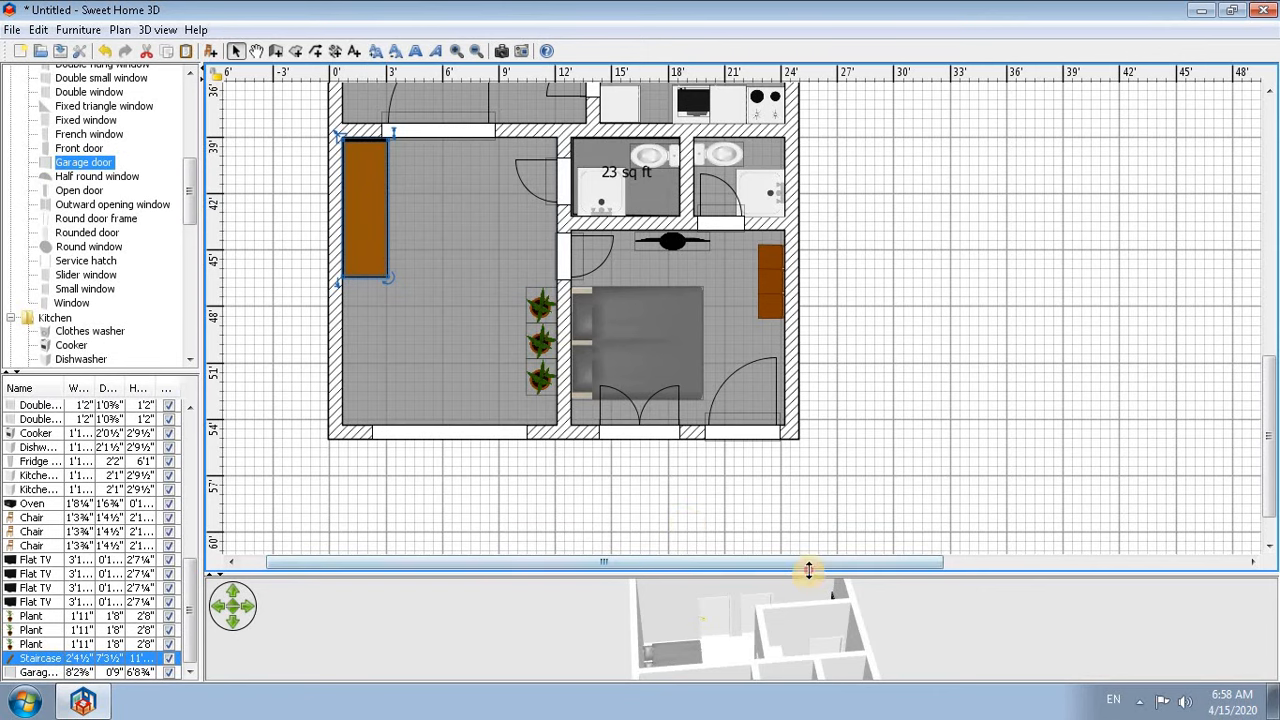
drag(809, 570, 800, 234)
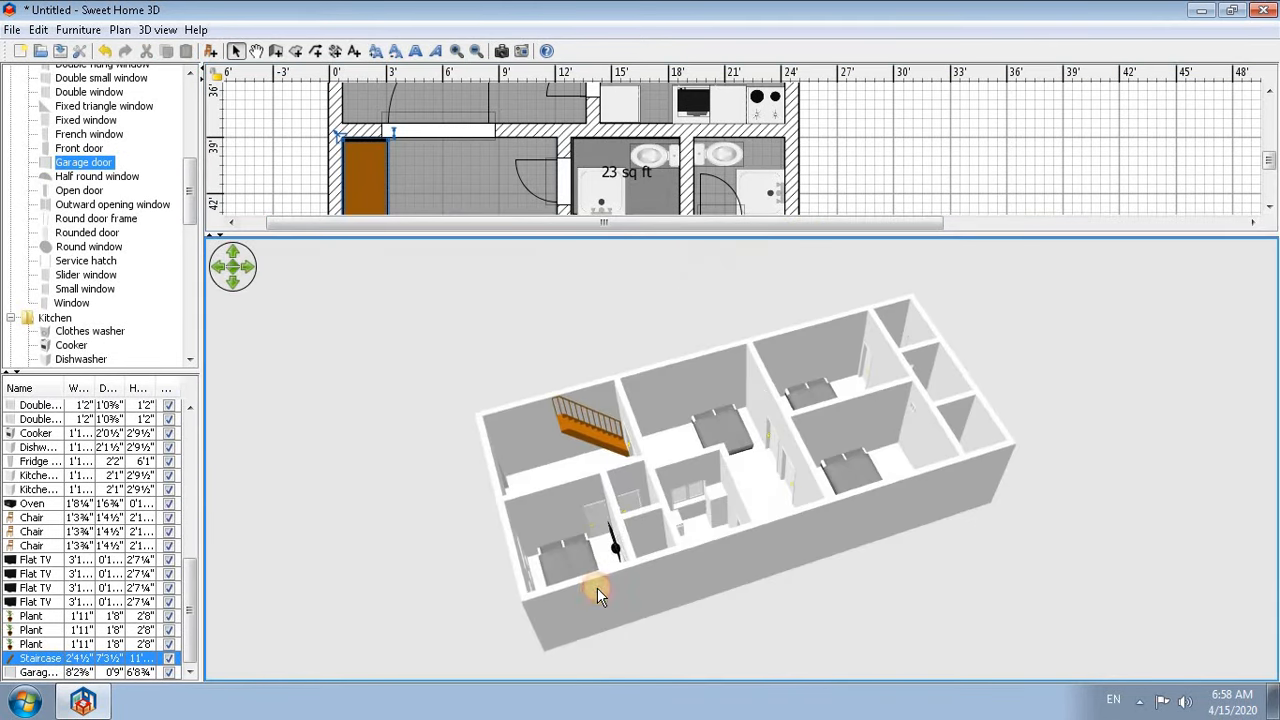
drag(597, 595, 671, 598)
click(257, 211)
click(385, 207)
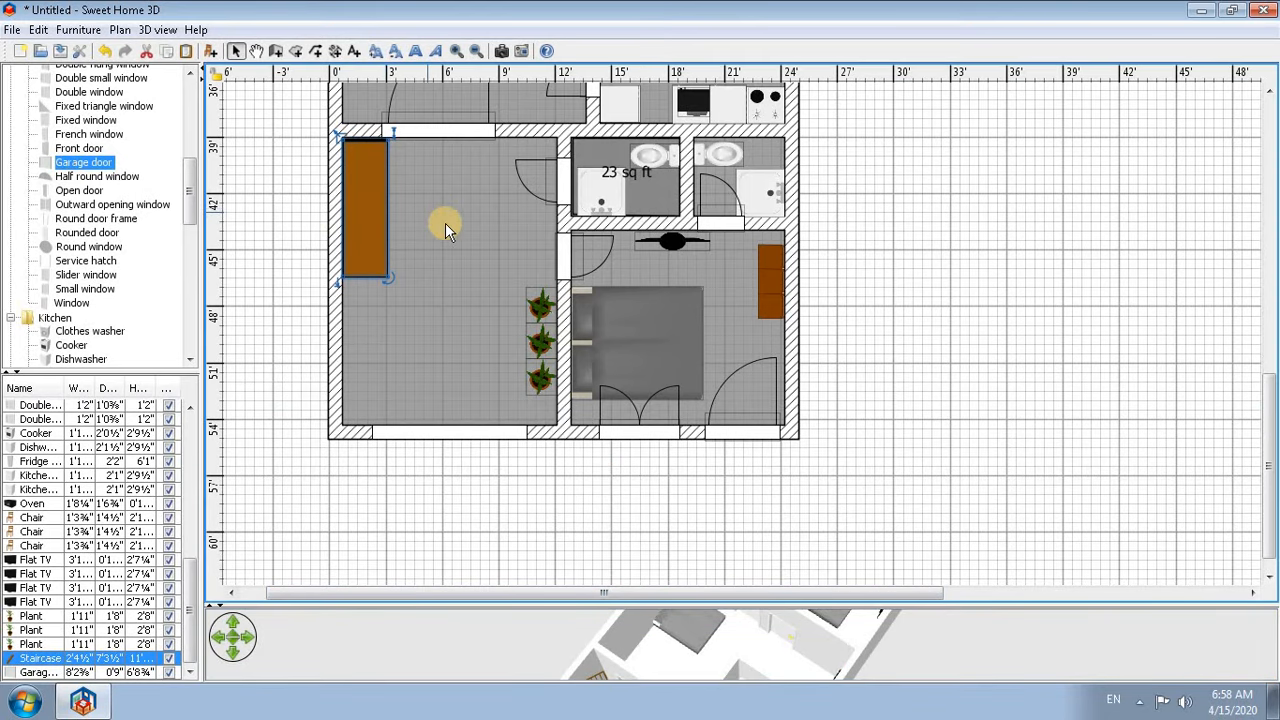
key(Delete)
- Place a new straight staircase facing the opposite way in the lower-left room's upper-left corner
drag(62, 152, 192, 245)
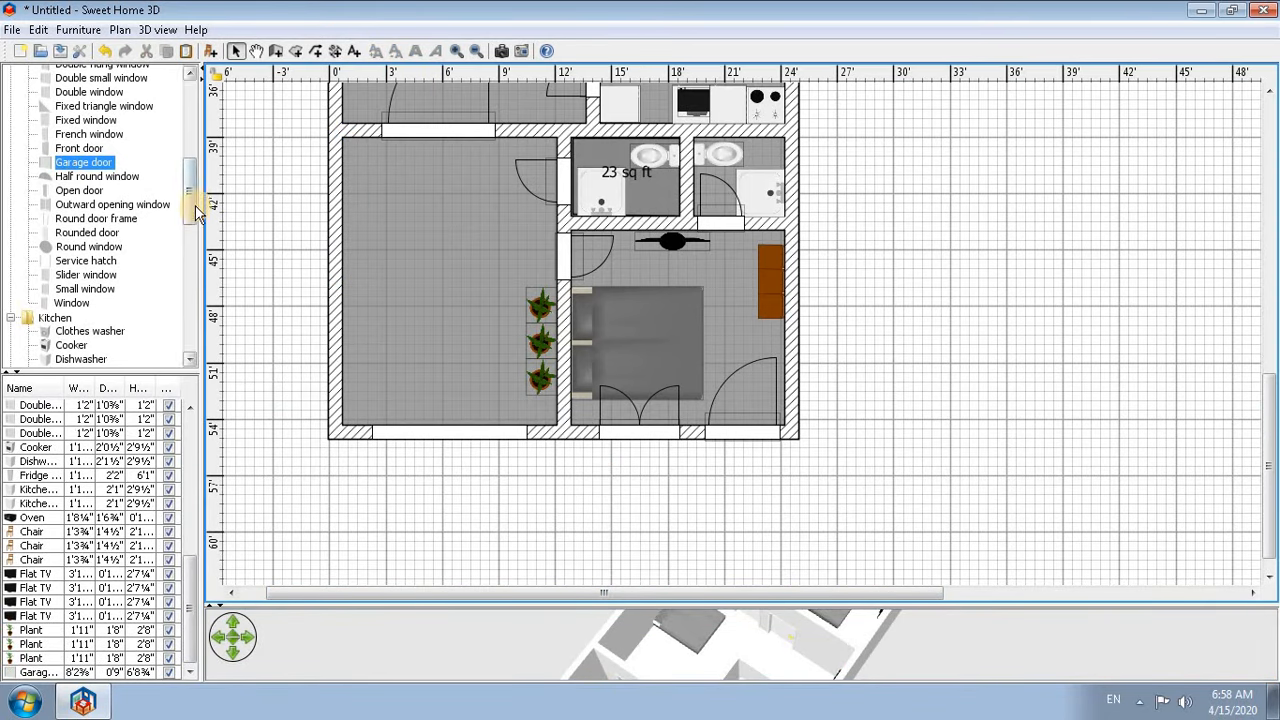
scroll(160, 320, down, 10)
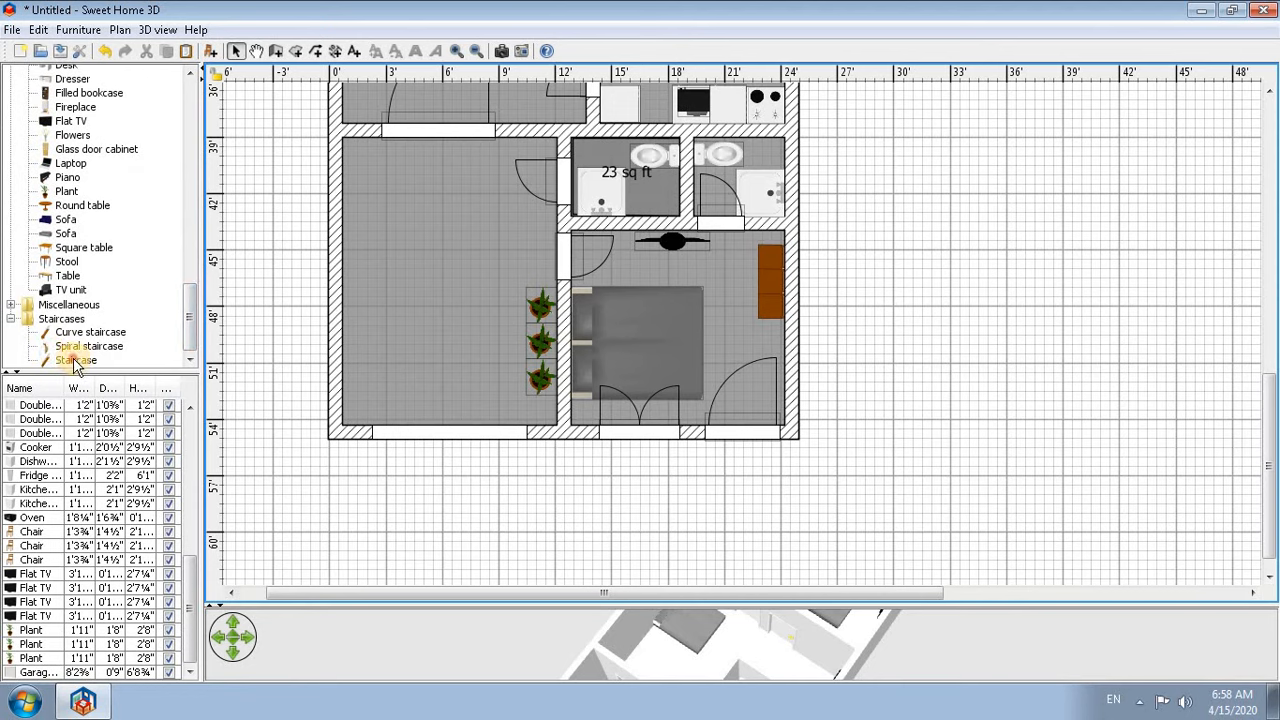
click(70, 360)
drag(70, 362, 347, 138)
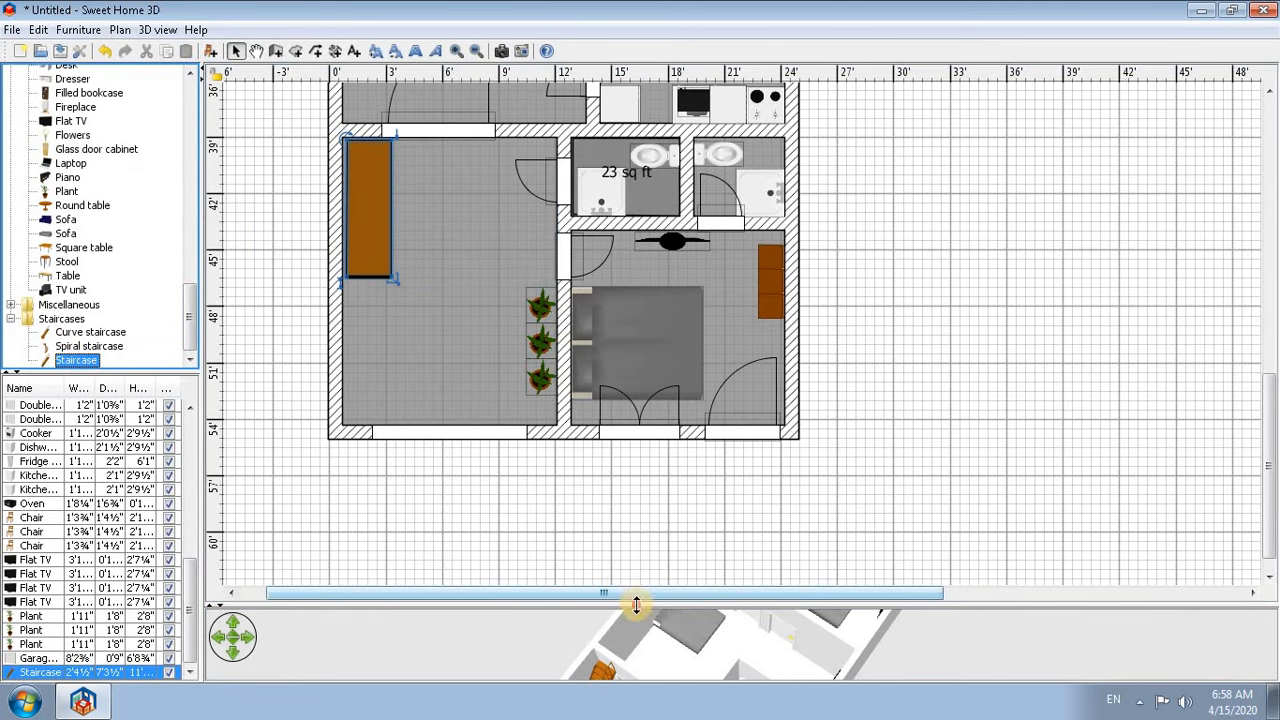
drag(638, 606, 629, 543)
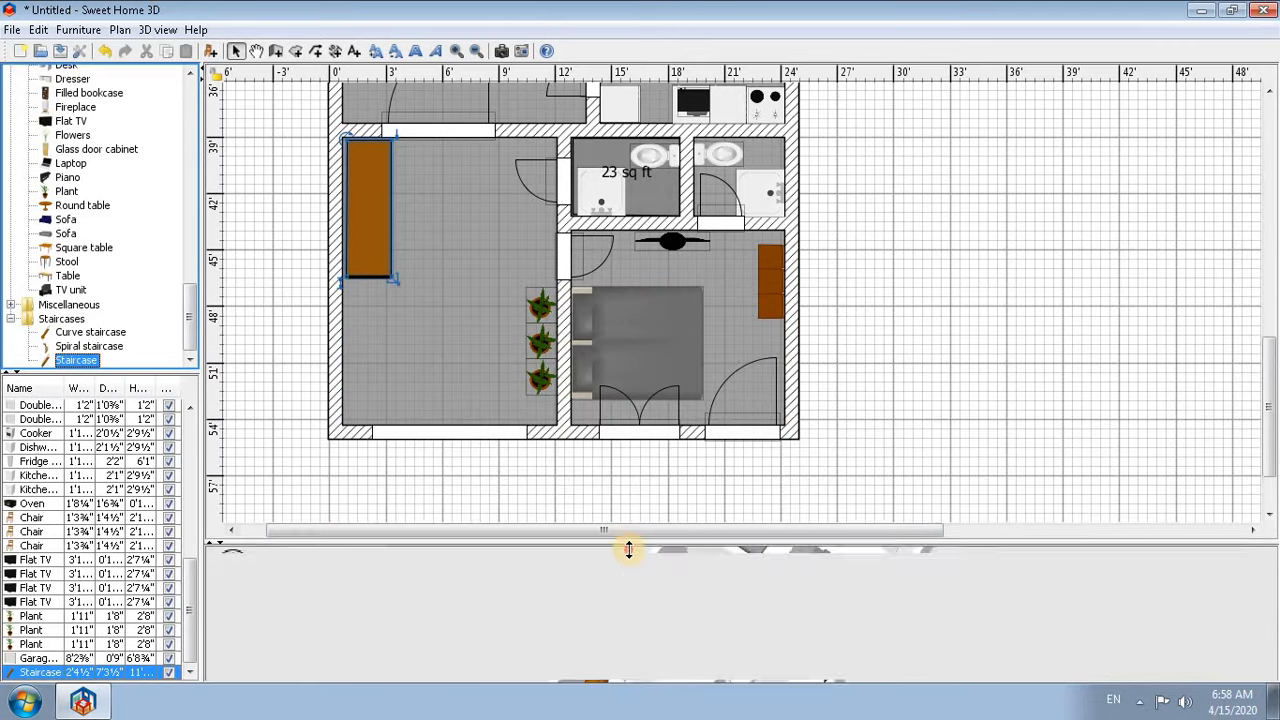
- Switch the 3D view to a virtual visit, move the visitor into the lower-left room and enlarge the view
click(157, 30)
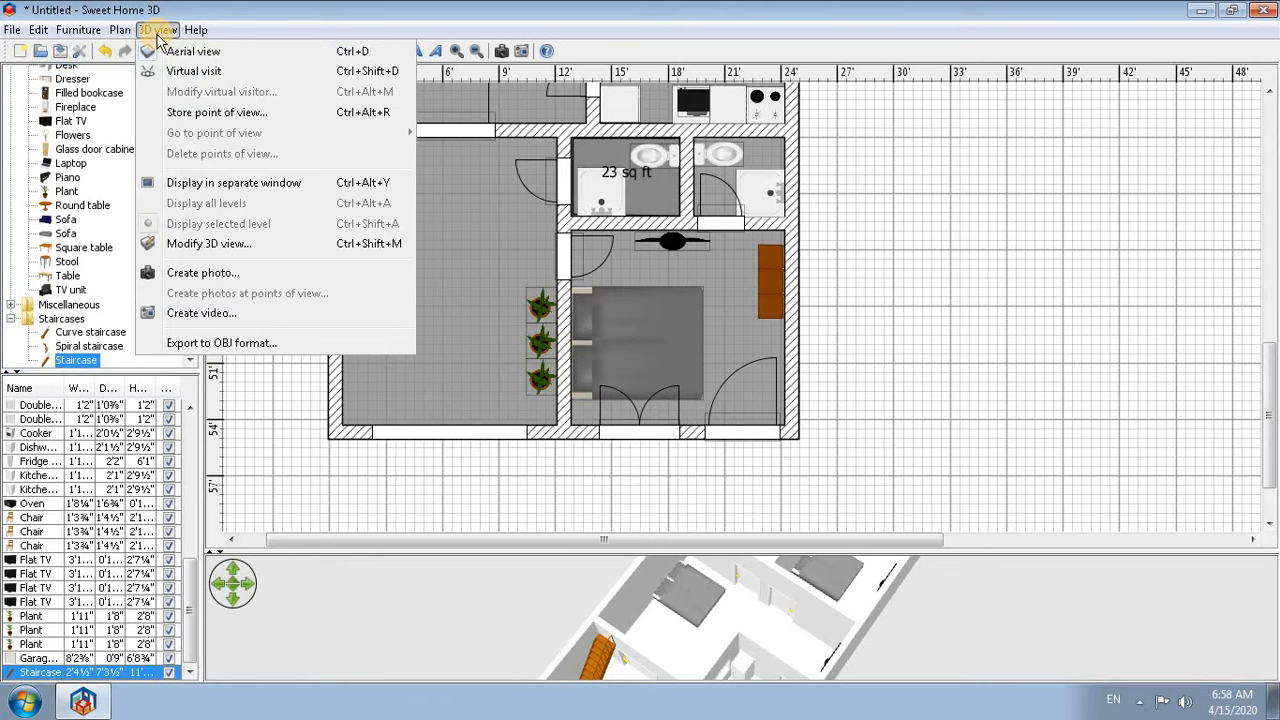
click(190, 71)
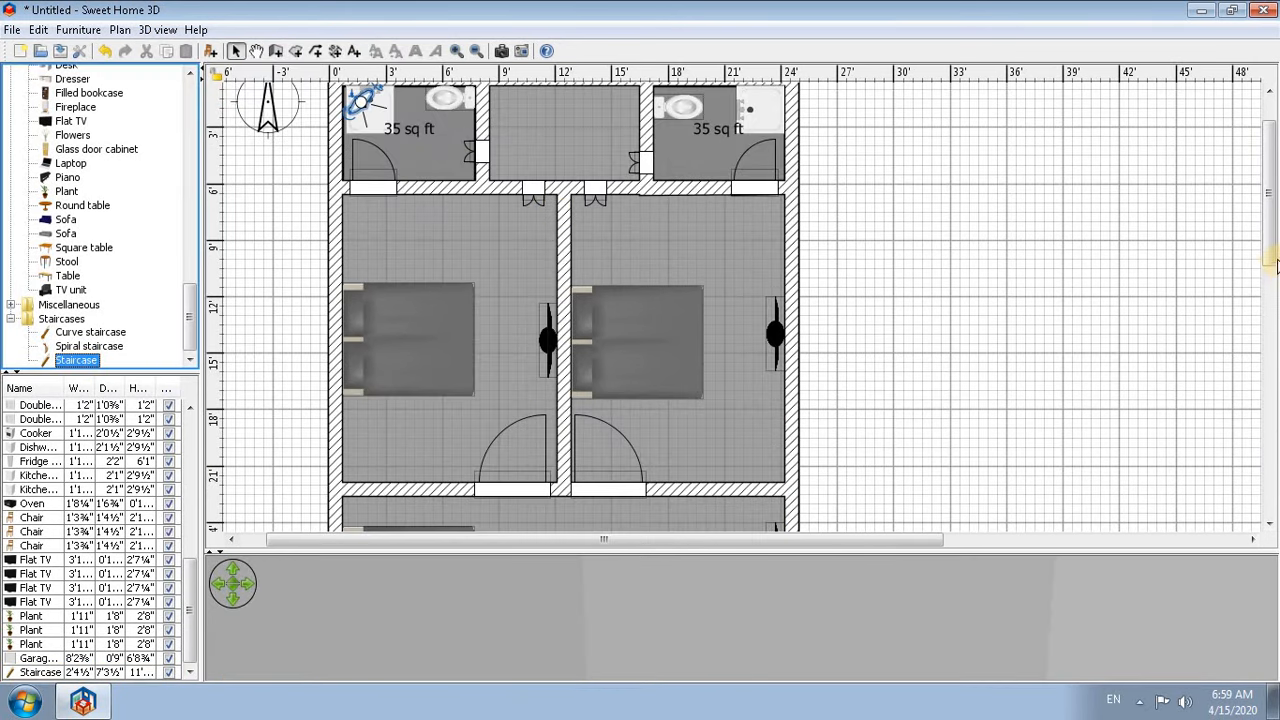
scroll(1275, 215, up, 1)
drag(363, 163, 957, 248)
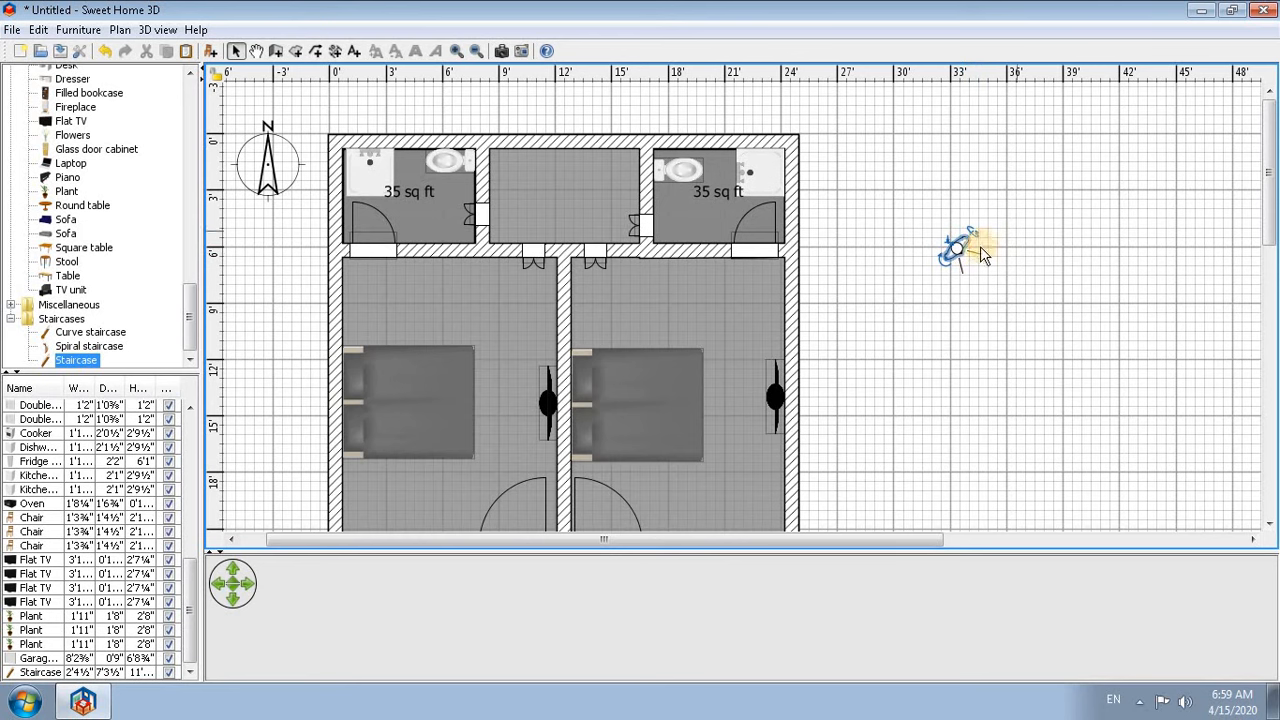
drag(960, 250, 940, 406)
drag(1271, 188, 1273, 283)
drag(951, 120, 901, 446)
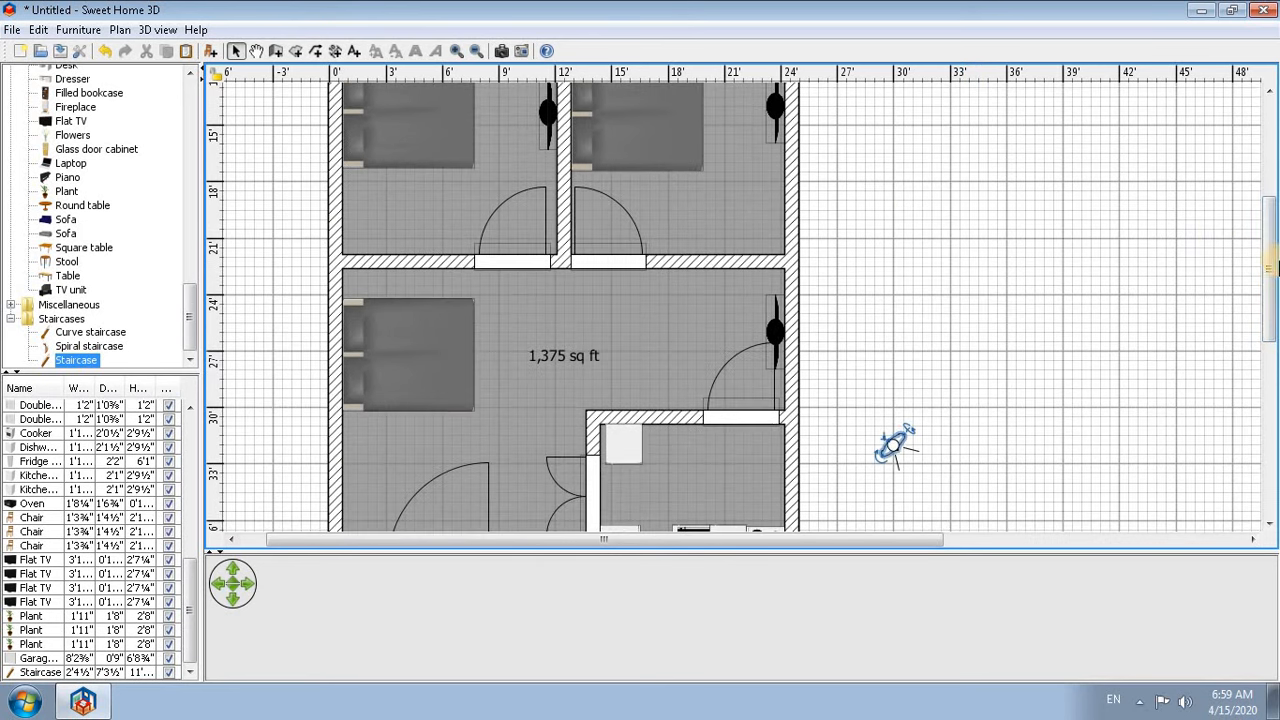
drag(1275, 265, 1273, 355)
drag(829, 170, 433, 500)
drag(486, 548, 555, 75)
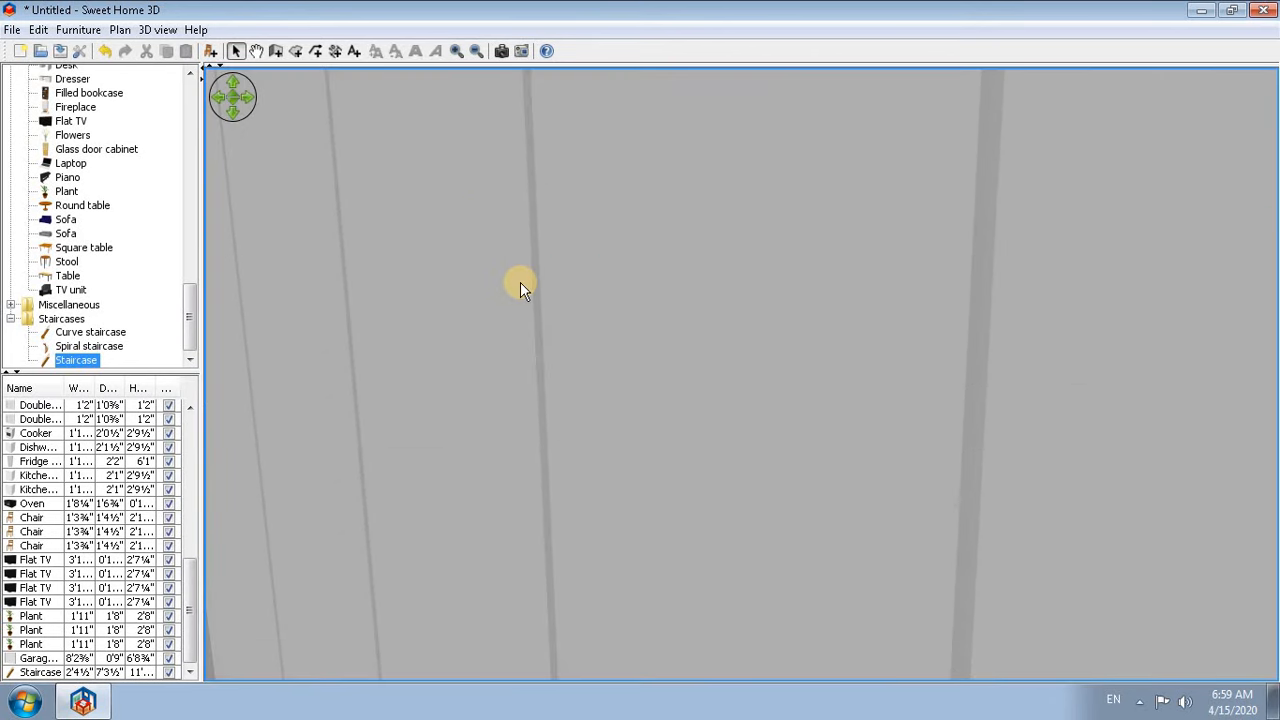
- Walk through the rooms in the virtual visit to examine the doors, TVs, chairs and beds from inside
mouse_move(521, 282)
mouse_down()
mouse_move(771, 294)
mouse_move(497, 286)
mouse_move(917, 294)
mouse_move(535, 304)
mouse_move(686, 382)
mouse_move(788, 401)
mouse_move(843, 463)
mouse_move(909, 480)
mouse_move(909, 460)
mouse_move(846, 457)
mouse_move(832, 380)
mouse_move(846, 357)
mouse_move(857, 374)
mouse_move(729, 352)
mouse_move(733, 364)
mouse_move(726, 332)
mouse_move(766, 363)
mouse_move(631, 340)
mouse_move(738, 337)
mouse_move(652, 345)
mouse_move(1083, 374)
mouse_move(1143, 357)
mouse_move(1037, 437)
mouse_move(1106, 440)
mouse_move(1146, 371)
mouse_move(863, 357)
mouse_move(869, 386)
mouse_move(1003, 398)
mouse_up()
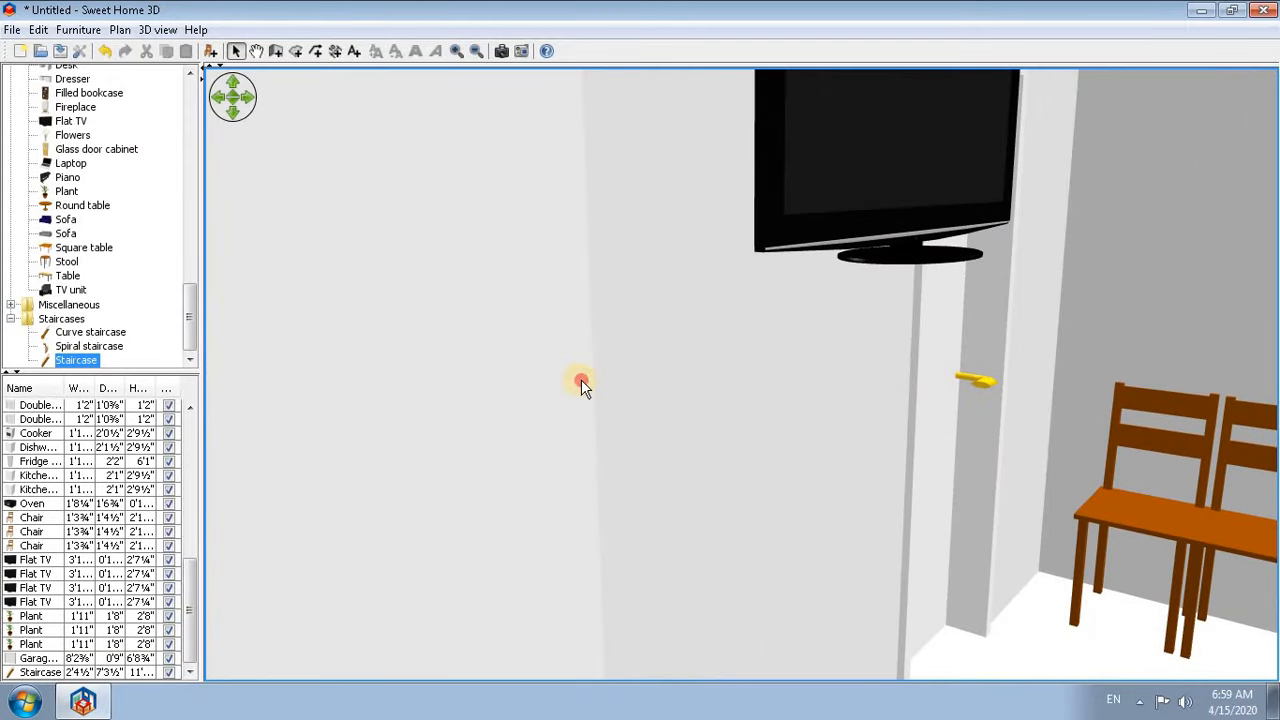
mouse_move(581, 382)
mouse_down()
mouse_move(806, 394)
mouse_move(757, 480)
mouse_move(917, 451)
mouse_move(893, 268)
mouse_move(803, 383)
mouse_move(551, 391)
mouse_move(734, 369)
mouse_move(589, 380)
mouse_move(703, 403)
mouse_move(597, 390)
mouse_move(624, 363)
mouse_up()
scroll(624, 363, up, 5)
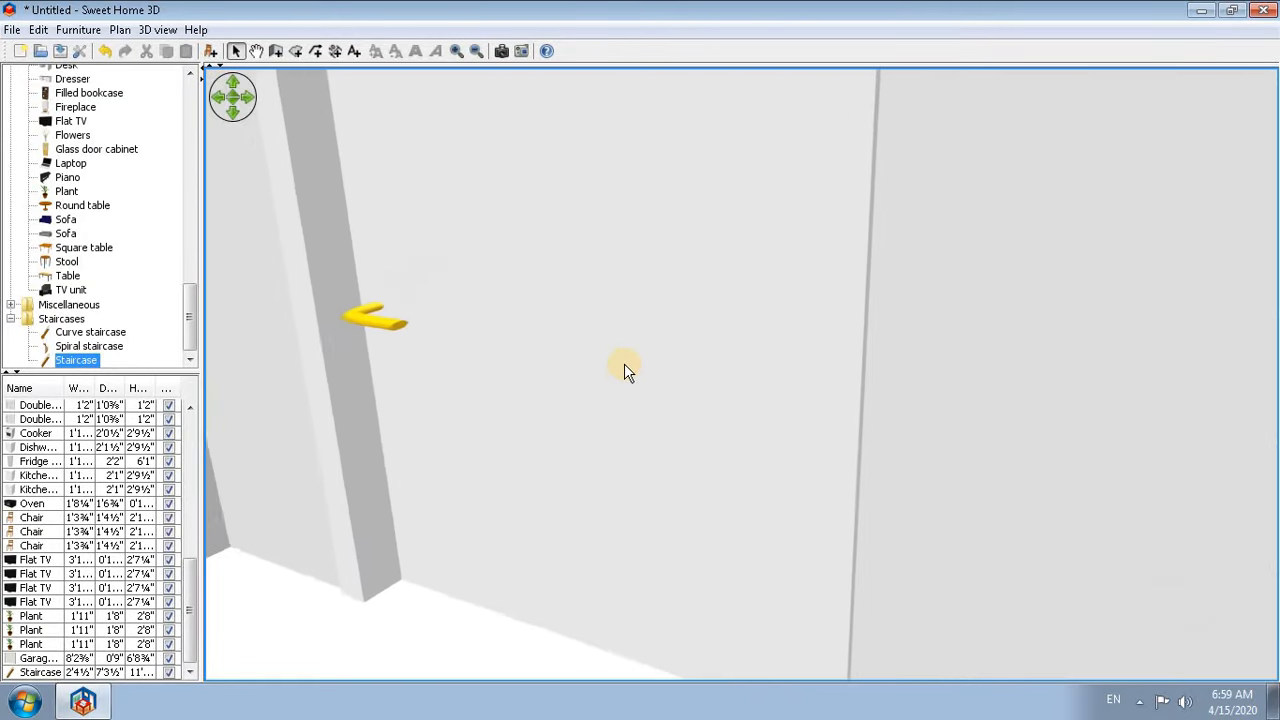
scroll(624, 363, up, 6)
drag(637, 369, 783, 392)
drag(857, 363, 700, 268)
scroll(700, 270, up, 5)
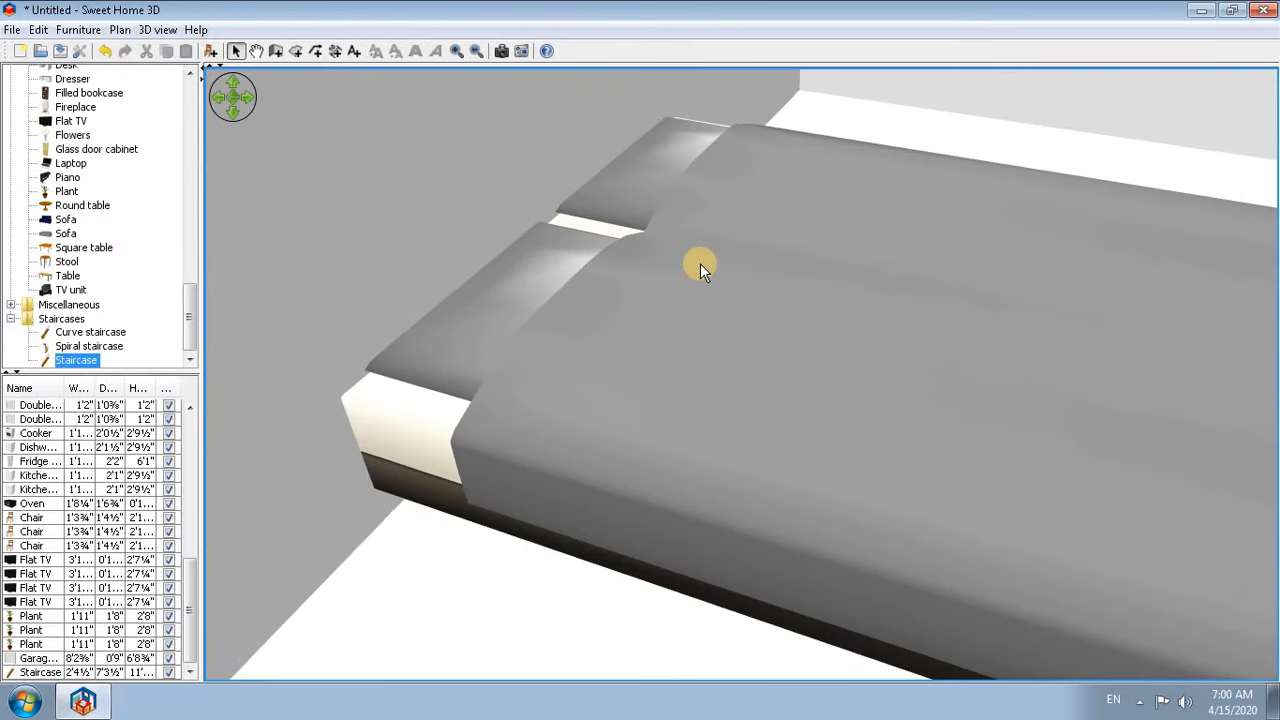
scroll(700, 268, up, 5)
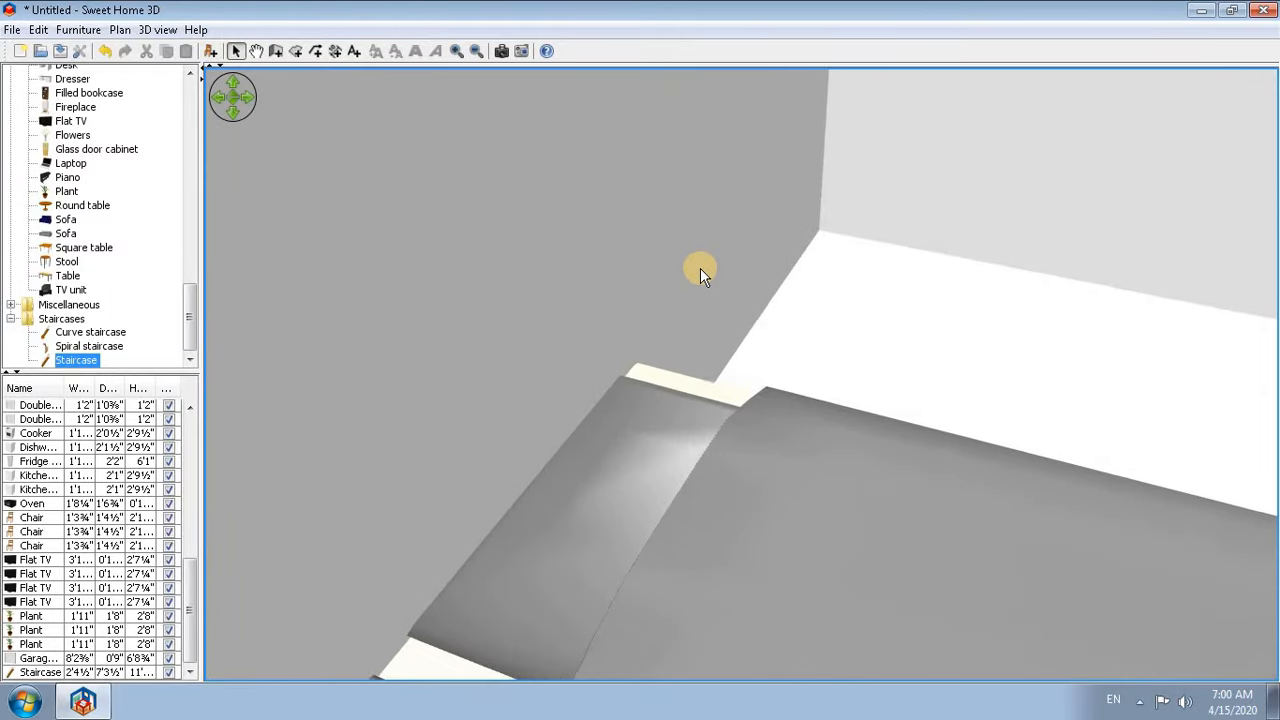
drag(1040, 325, 880, 600)
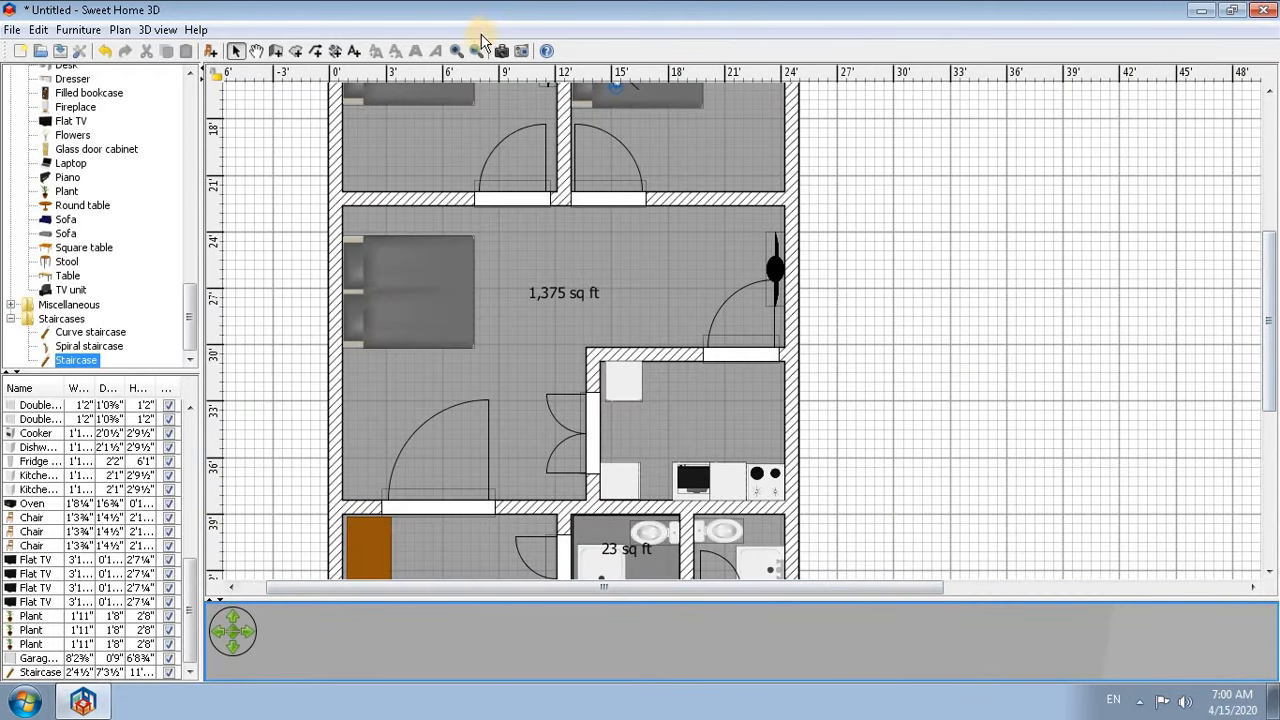
- Add a dimension line across the inside width of the upper-right bedroom, just below its top wall
click(478, 51)
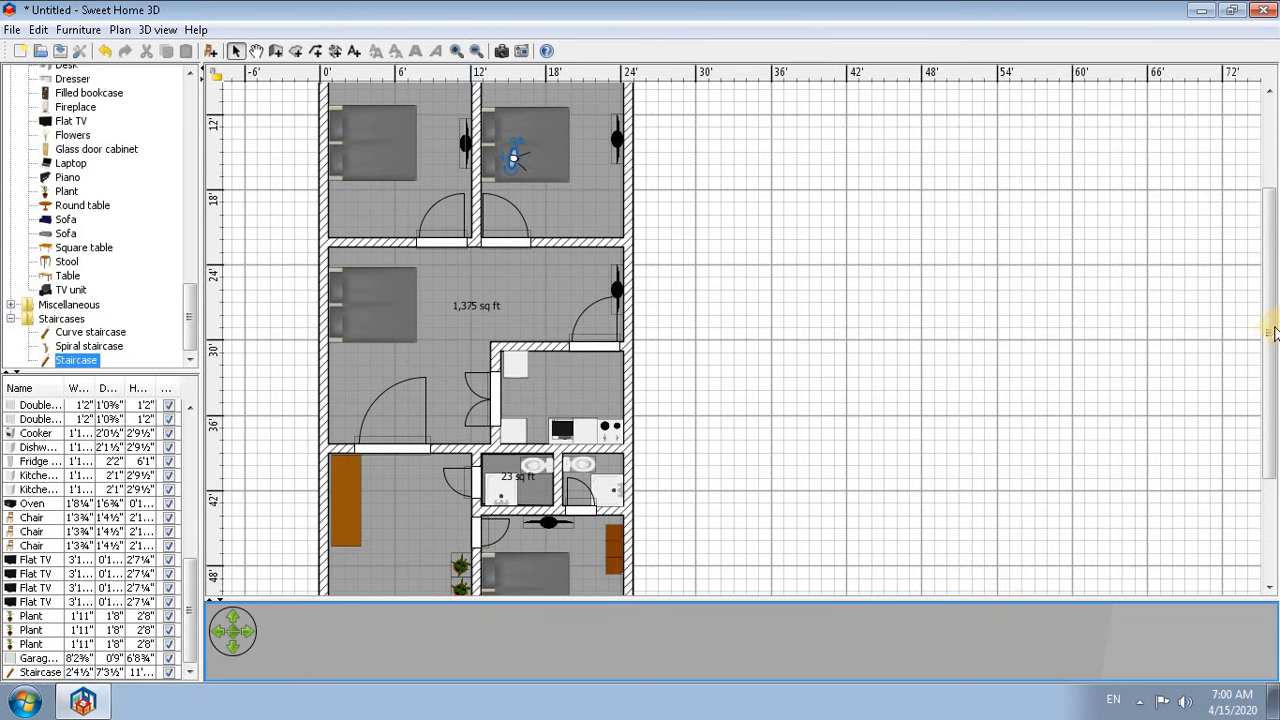
drag(1273, 329, 1274, 232)
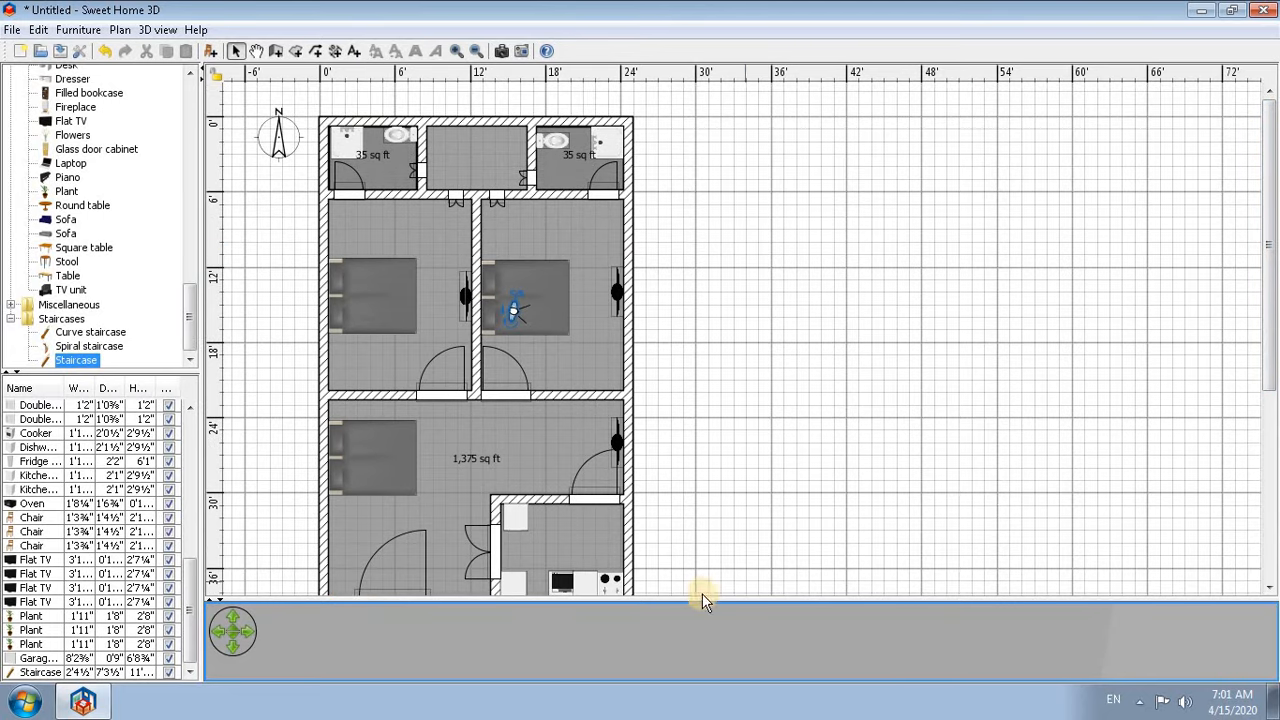
click(457, 51)
click(457, 50)
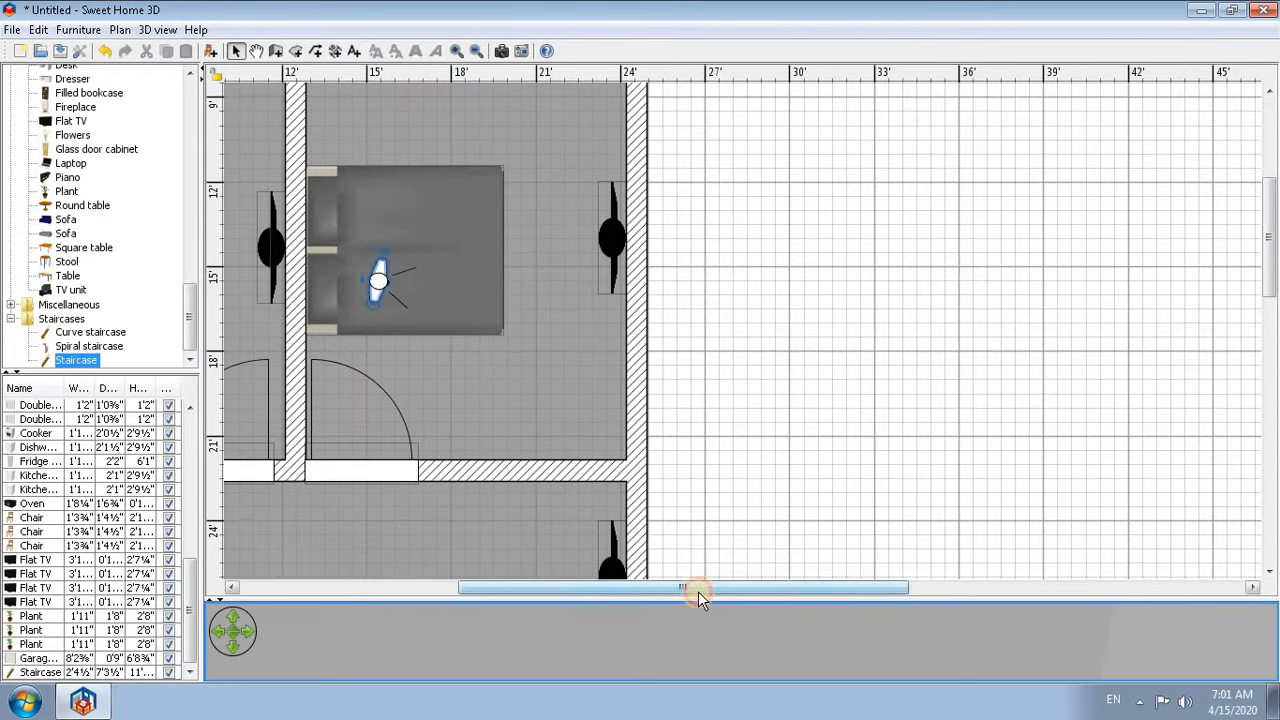
drag(698, 590, 626, 590)
click(779, 240)
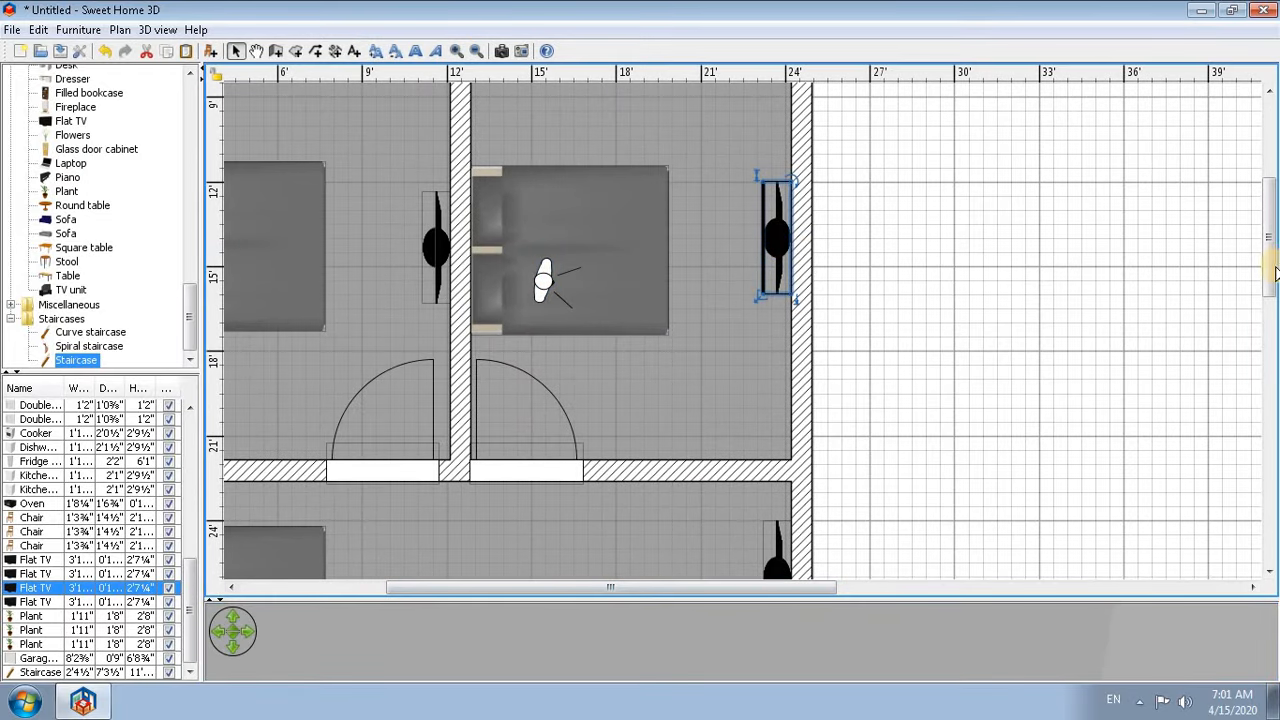
drag(1275, 272, 1275, 242)
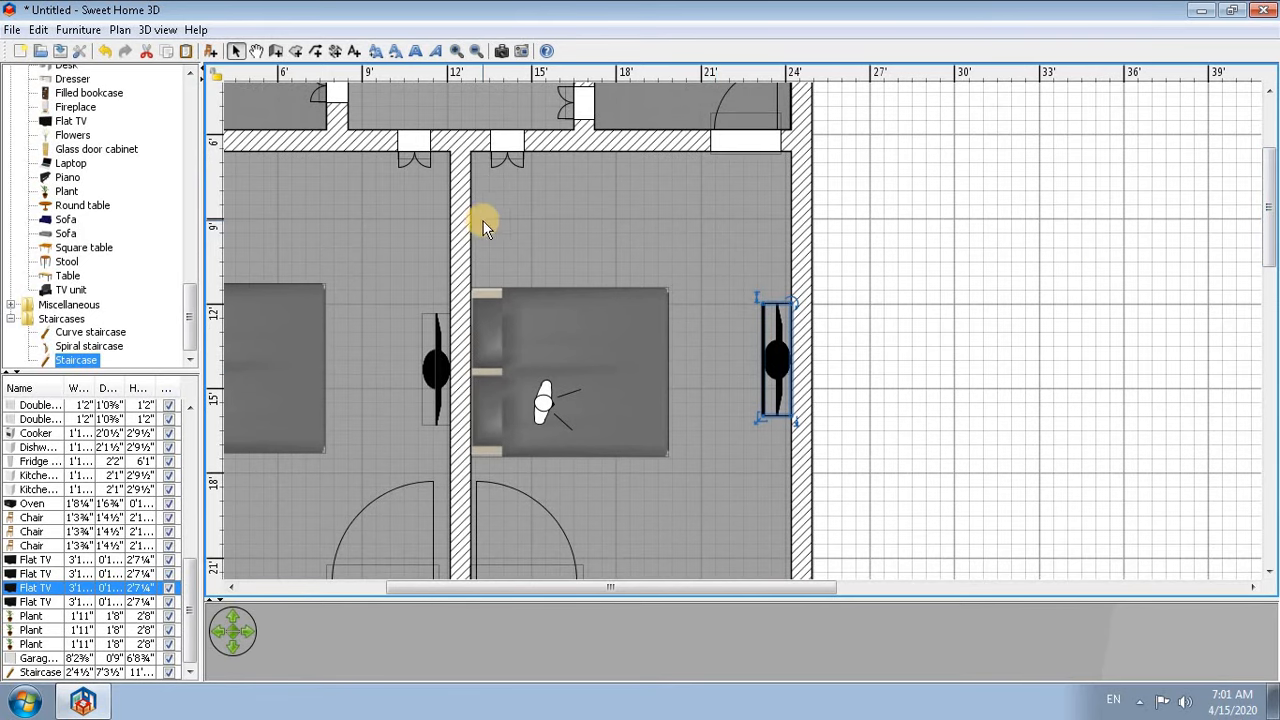
click(337, 52)
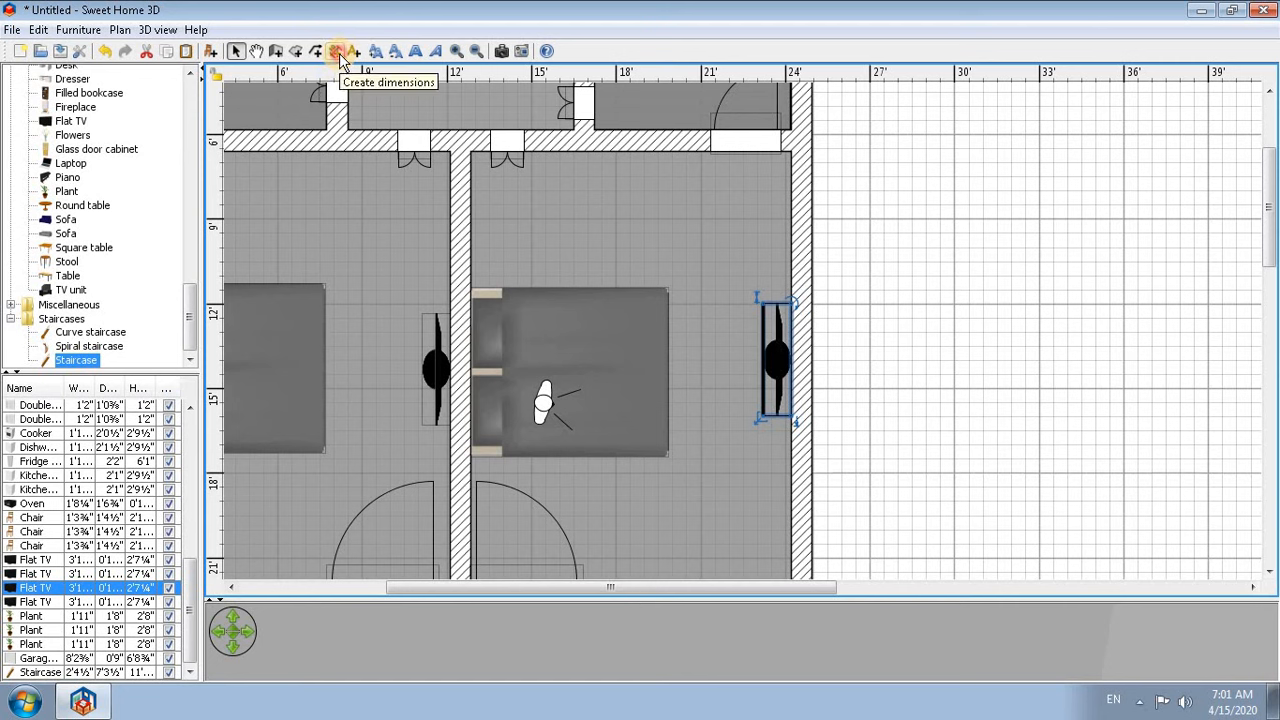
click(471, 155)
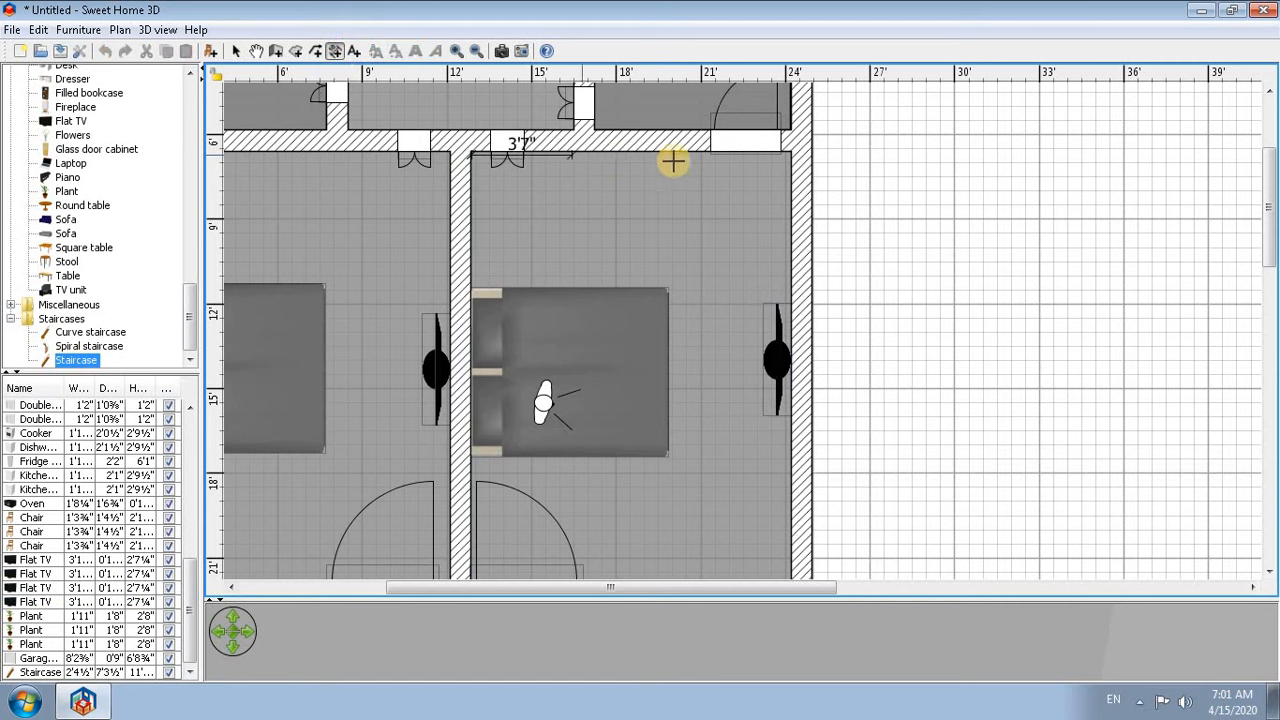
click(790, 157)
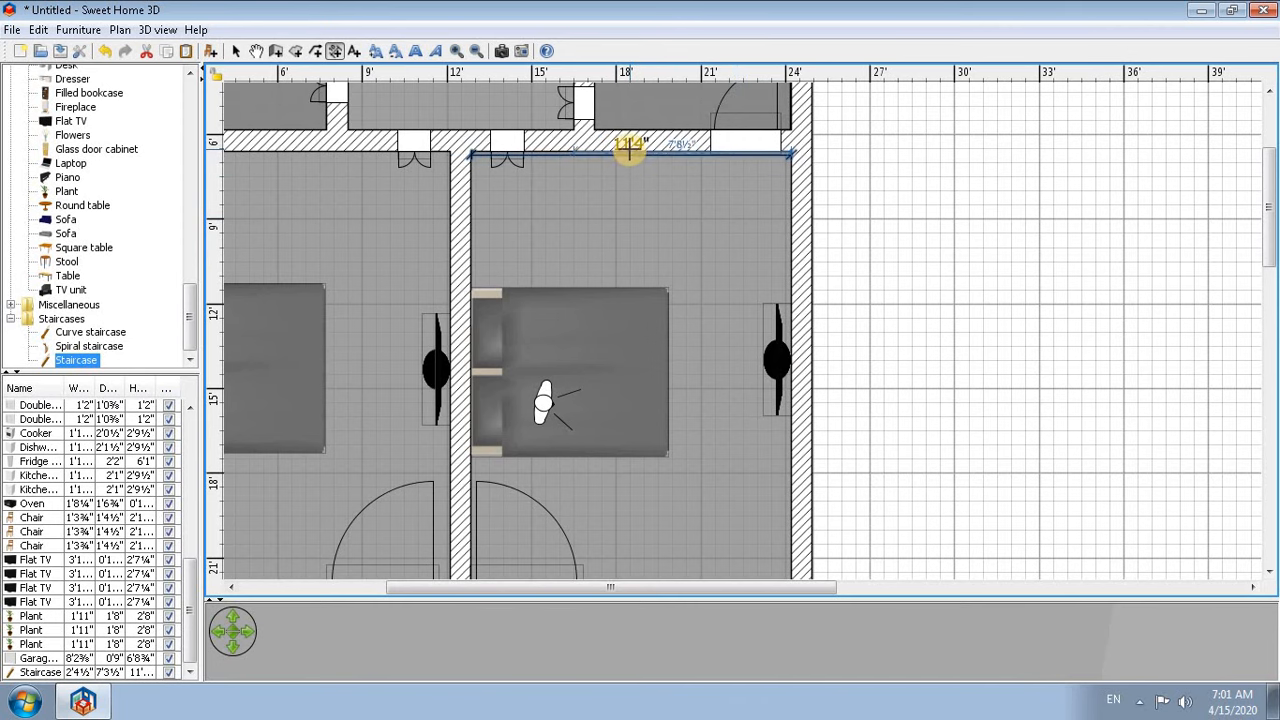
- Add a vertical dimension line for the upper-left bedroom's length, near its right wall
drag(563, 600, 443, 600)
scroll(1268, 278, down, 2)
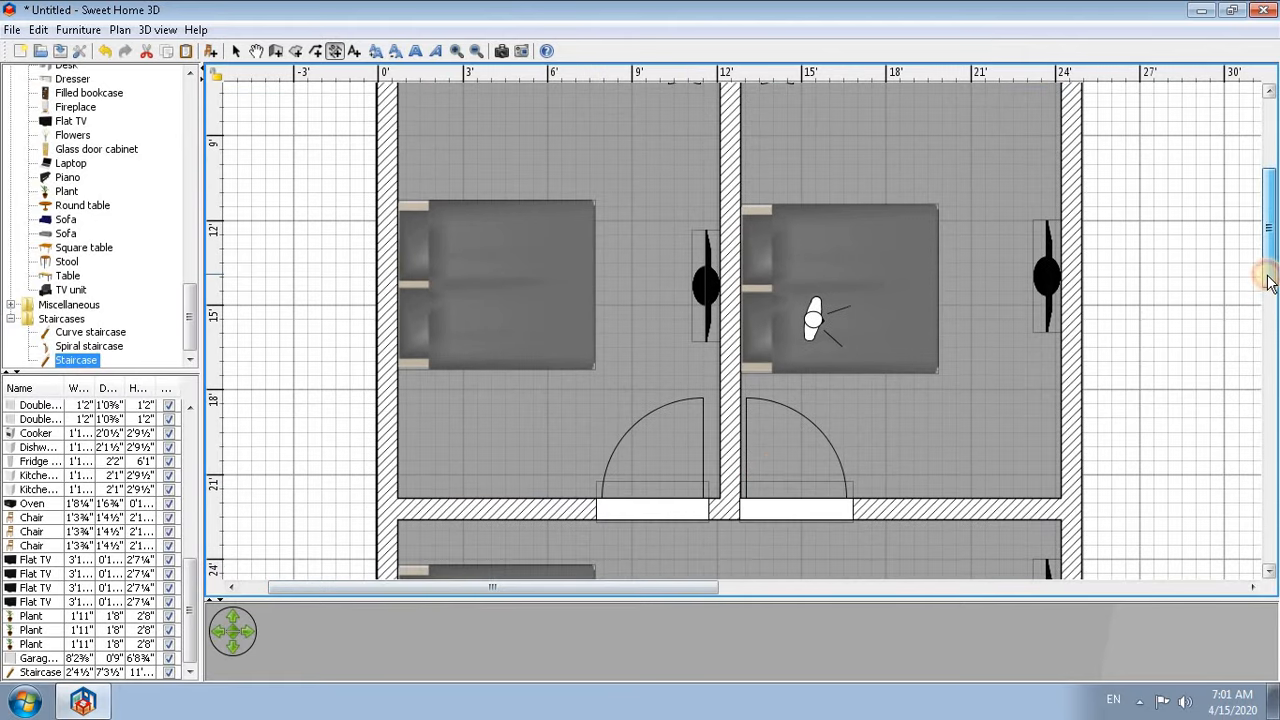
scroll(1268, 278, up, 1)
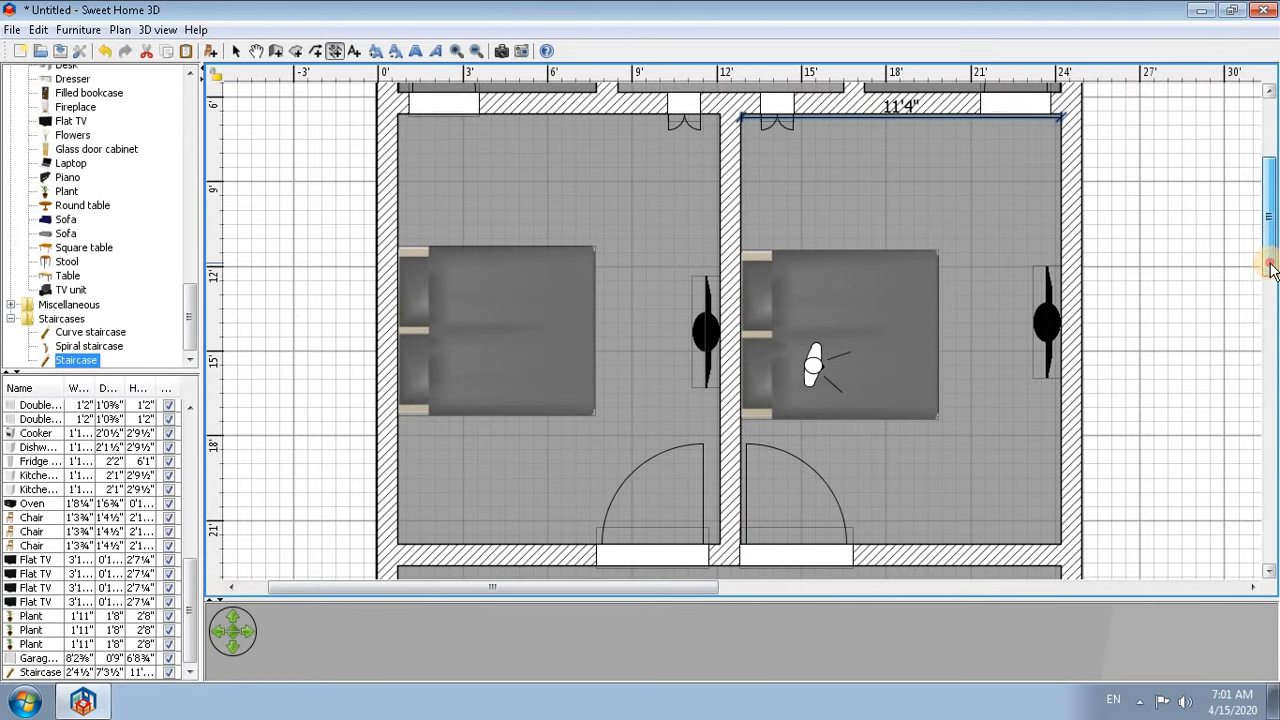
click(703, 116)
click(697, 443)
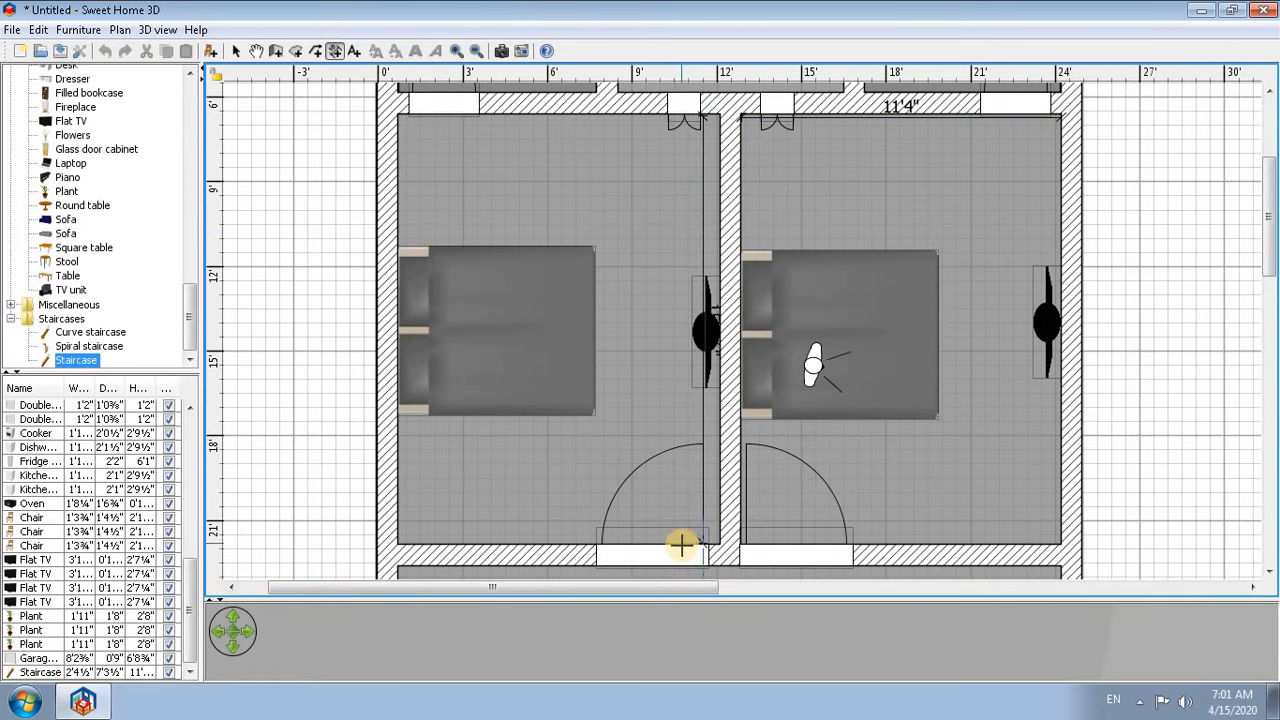
click(682, 545)
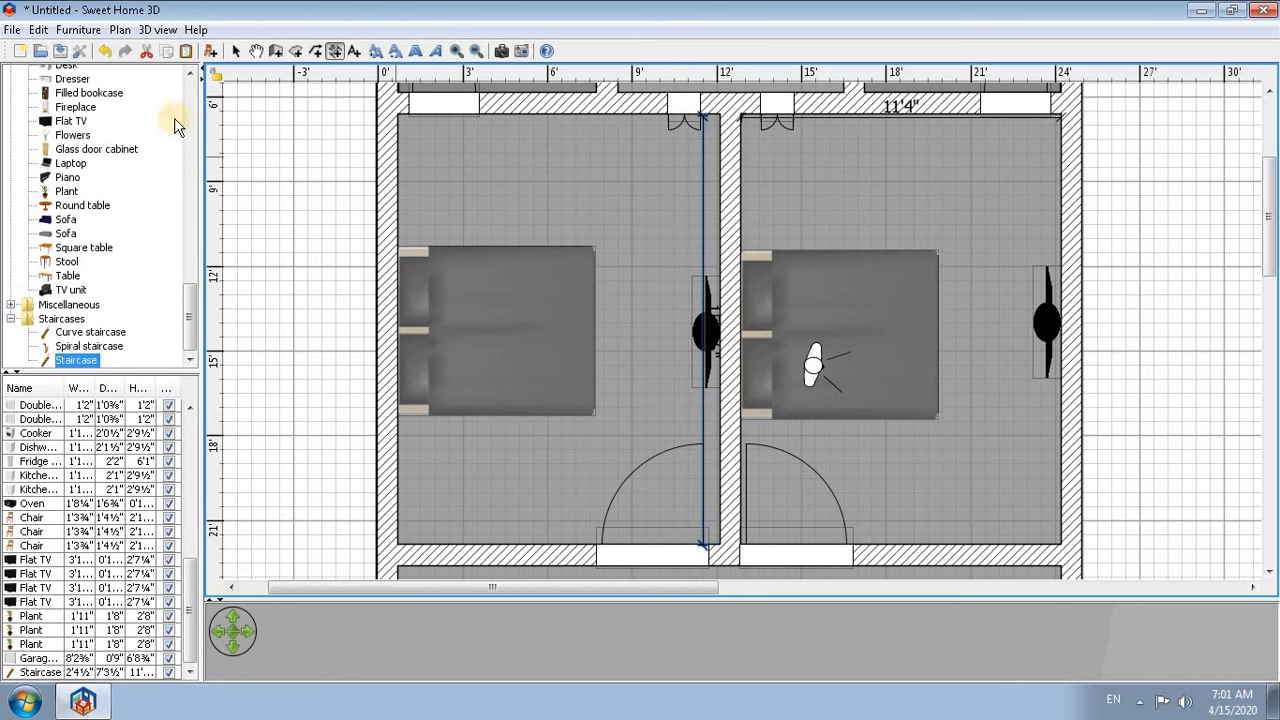
- Move the upper-left bedroom's flat TV off the vertical dimension line, between the line and the bed
click(238, 52)
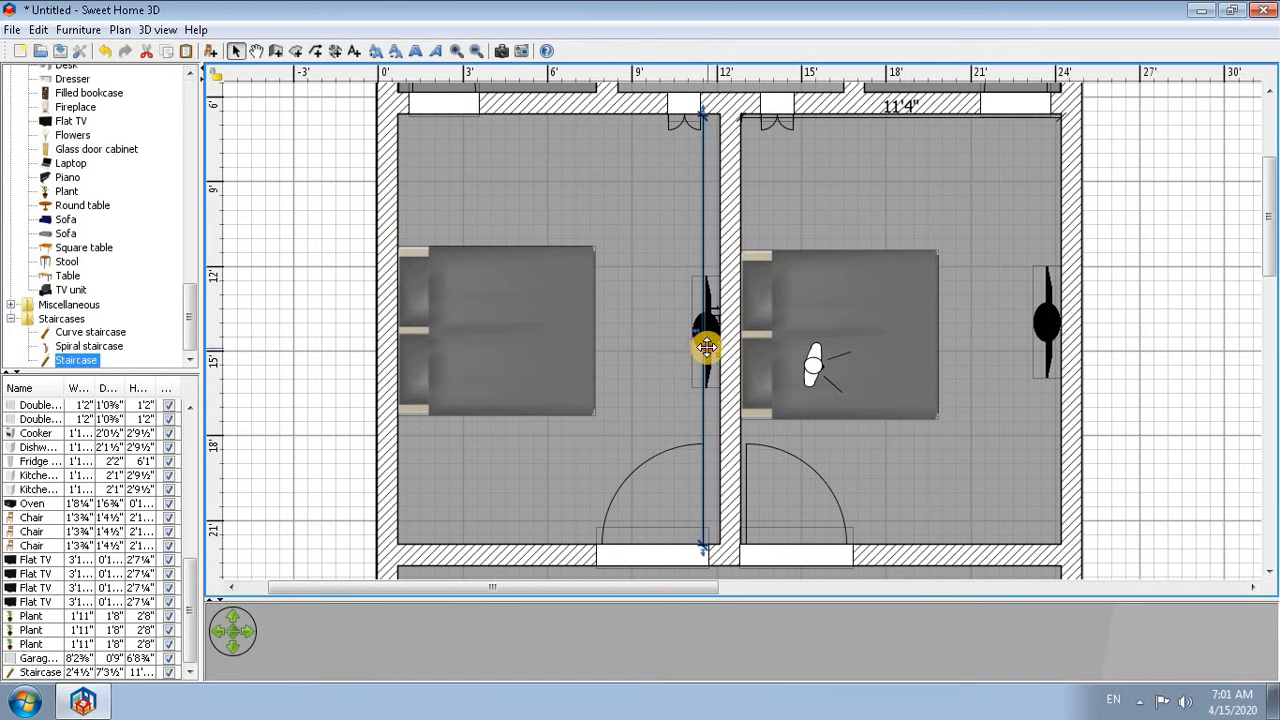
drag(707, 347, 622, 345)
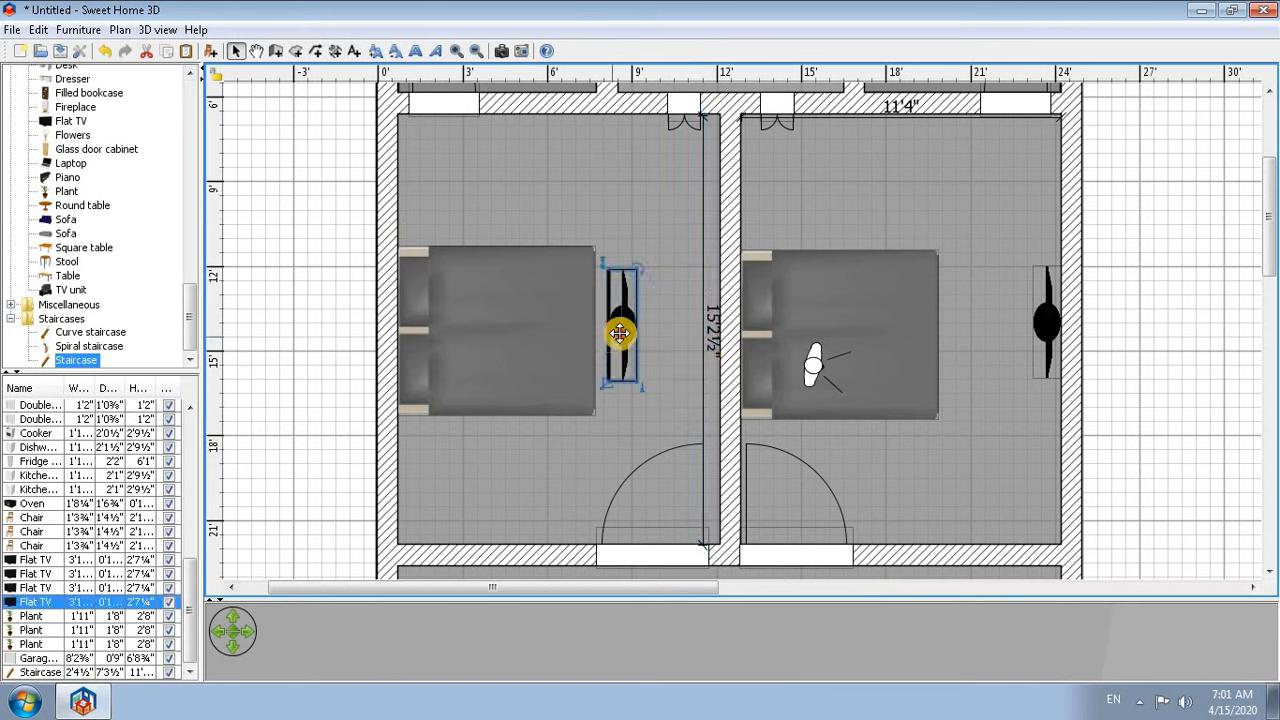
drag(620, 333, 651, 327)
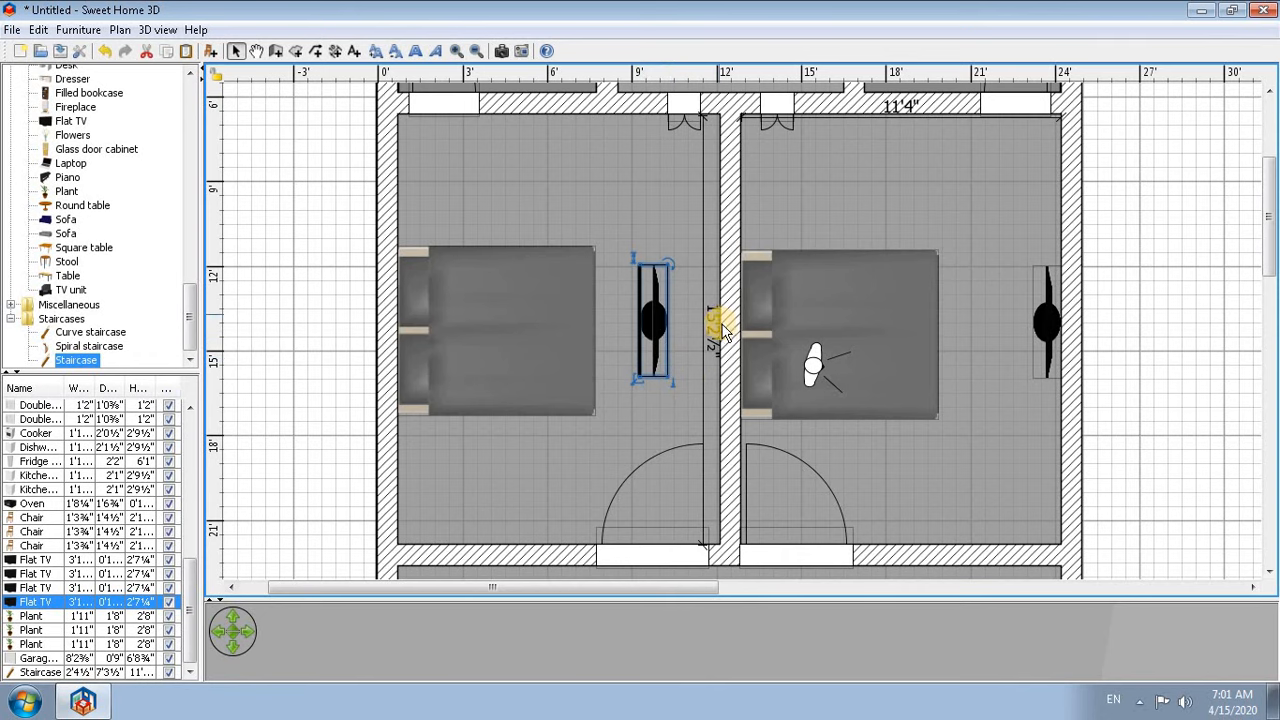
- Dimension the width of the small room between the two top bathrooms and the depth of the top-right bathroom
drag(1275, 250, 1240, 163)
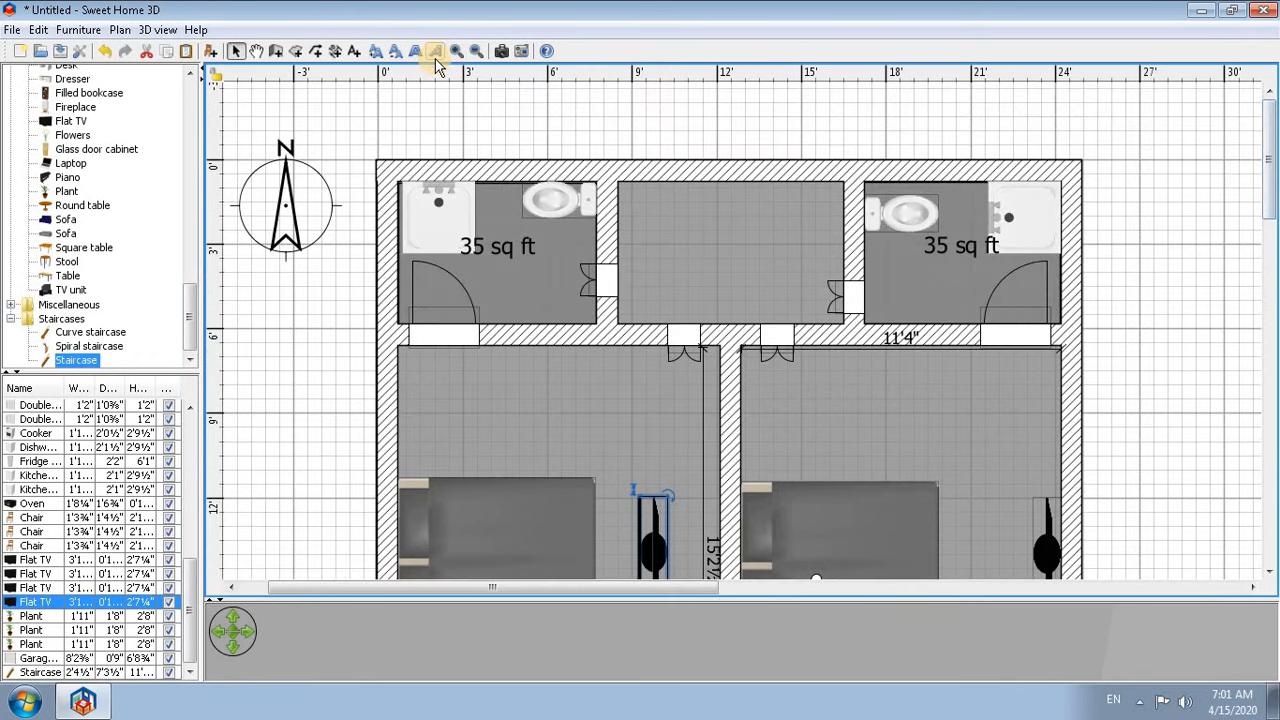
click(336, 52)
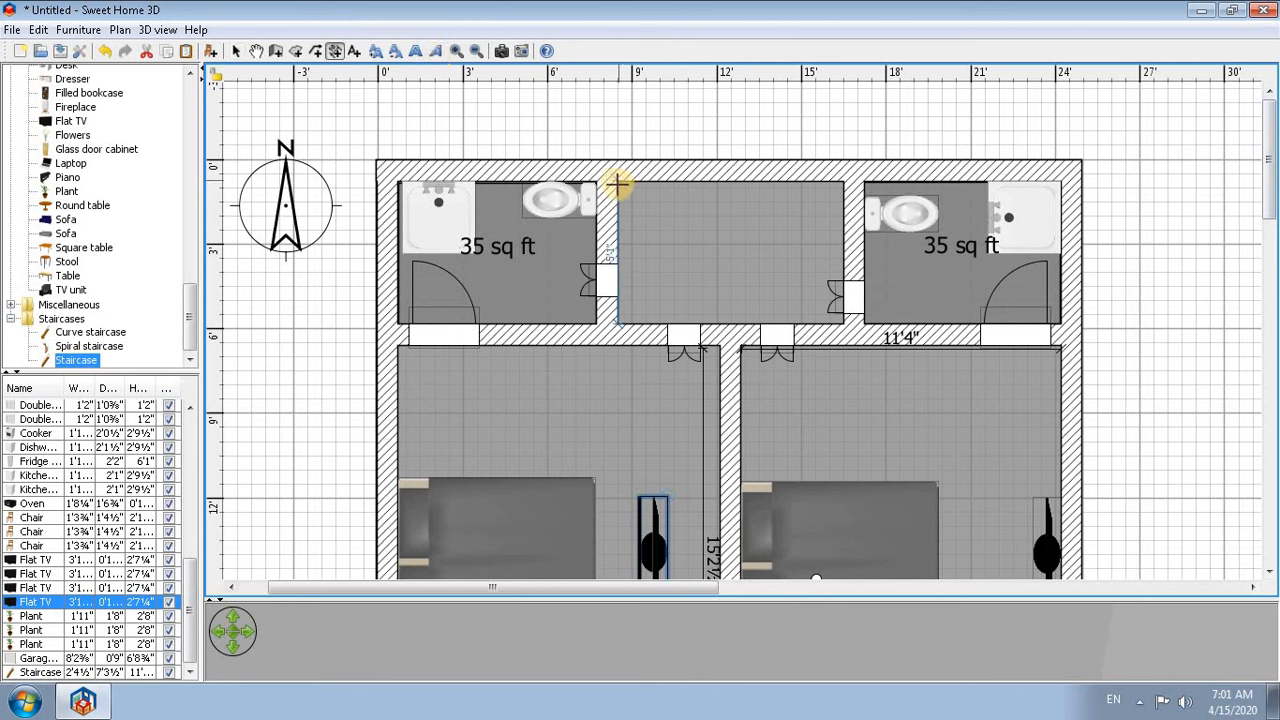
click(618, 190)
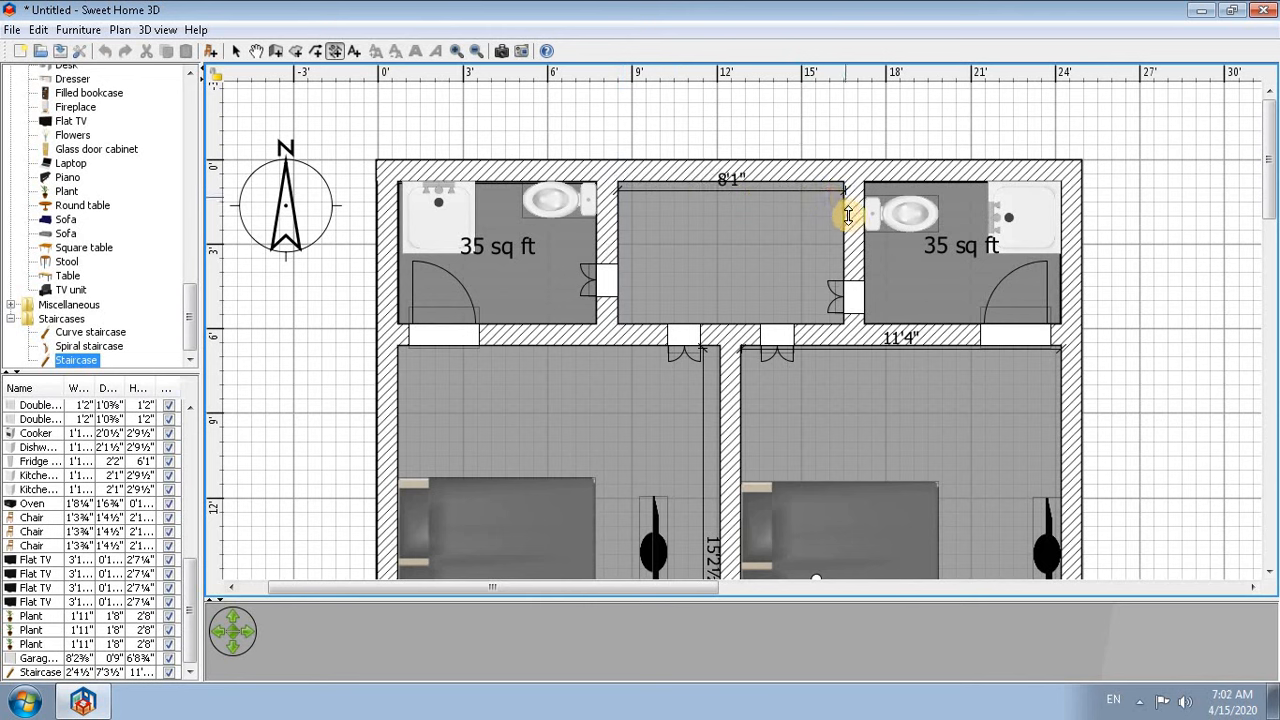
click(848, 190)
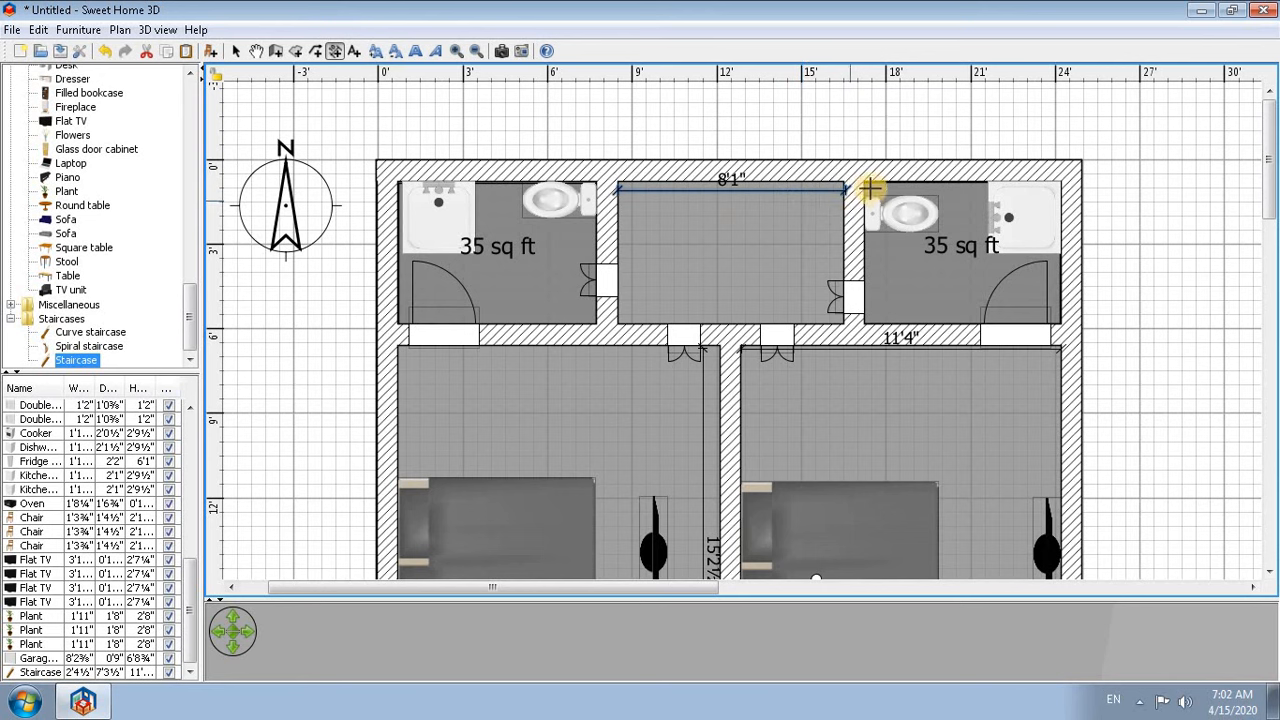
click(877, 181)
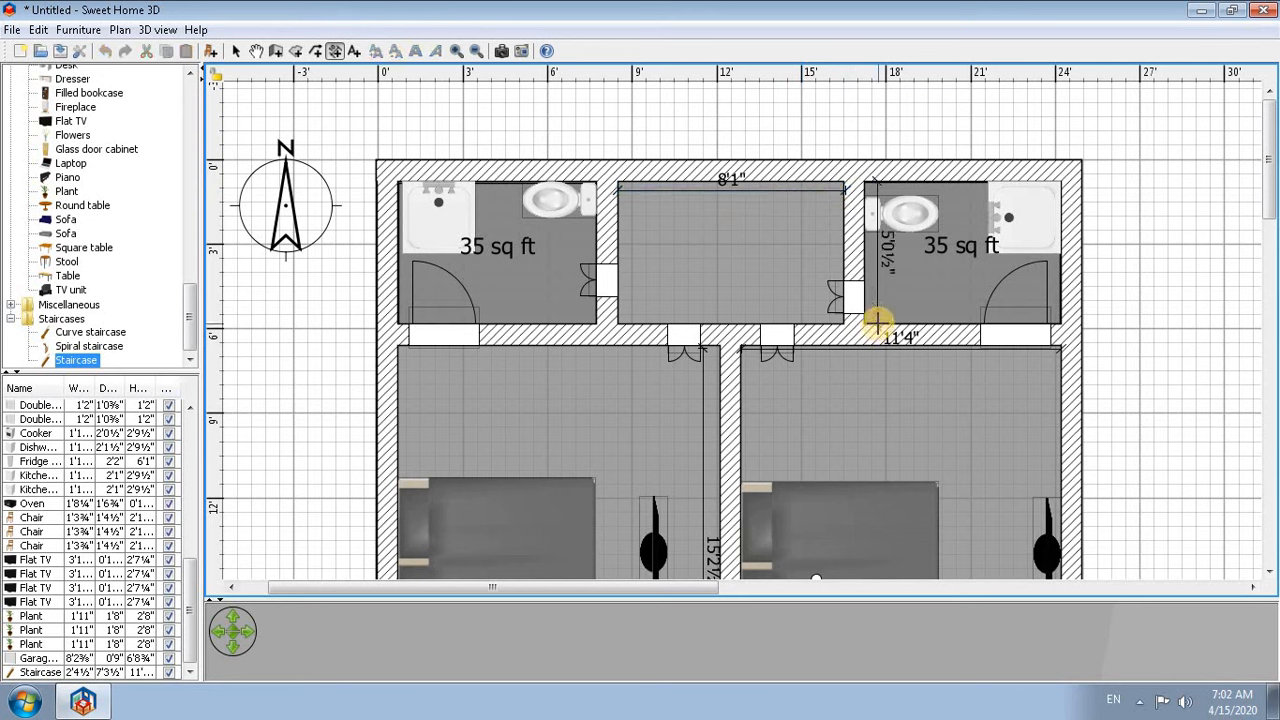
click(877, 322)
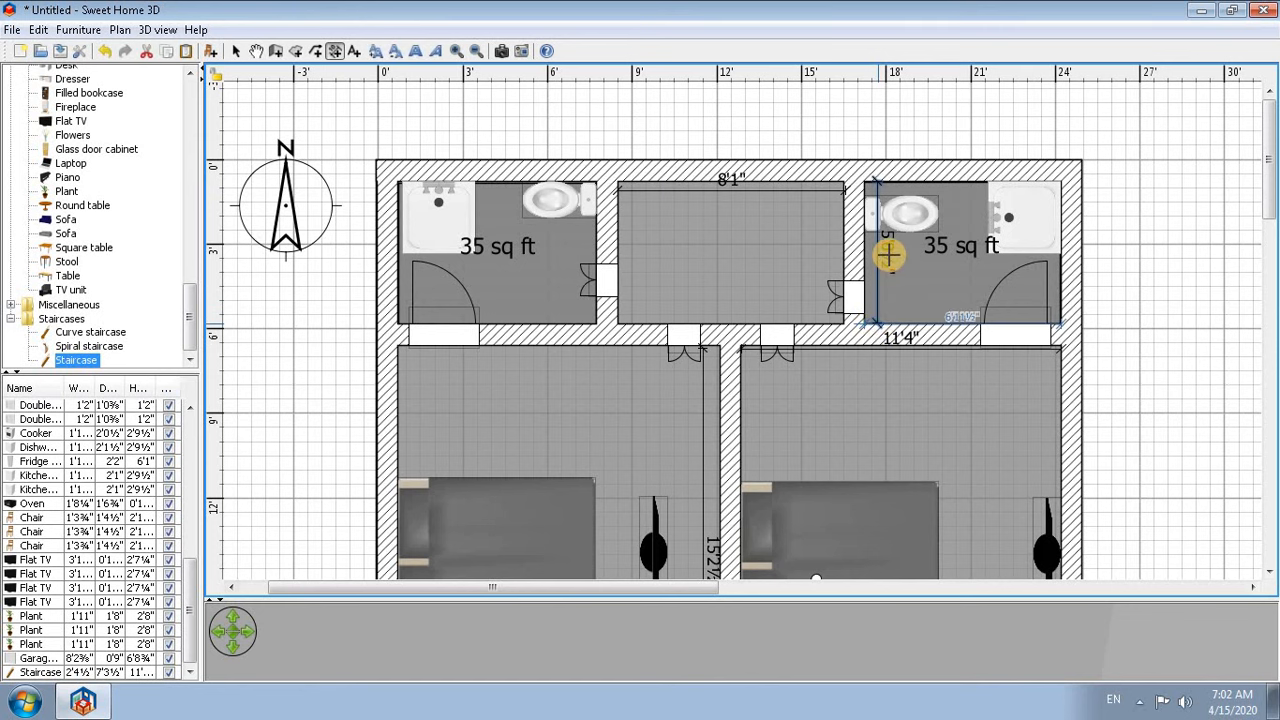
- Dimension the kitchen's inside width along its top wall and its depth beside the double door
drag(1276, 193, 1275, 384)
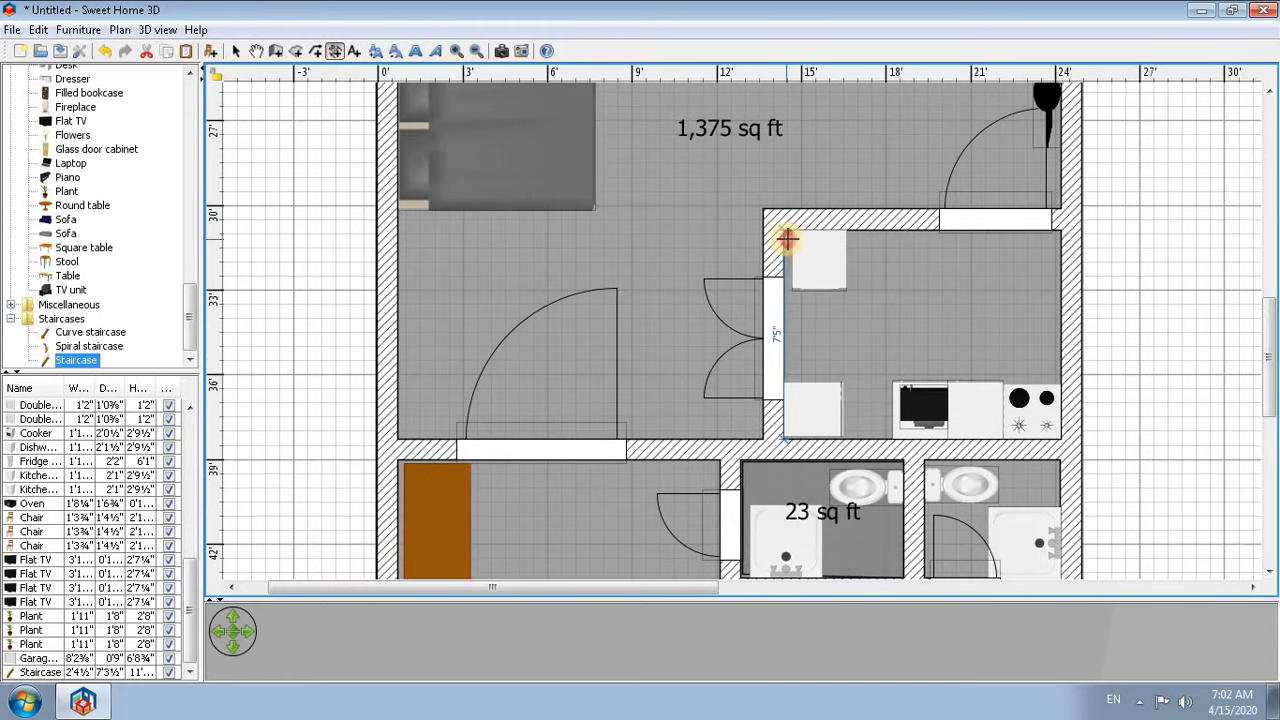
click(786, 240)
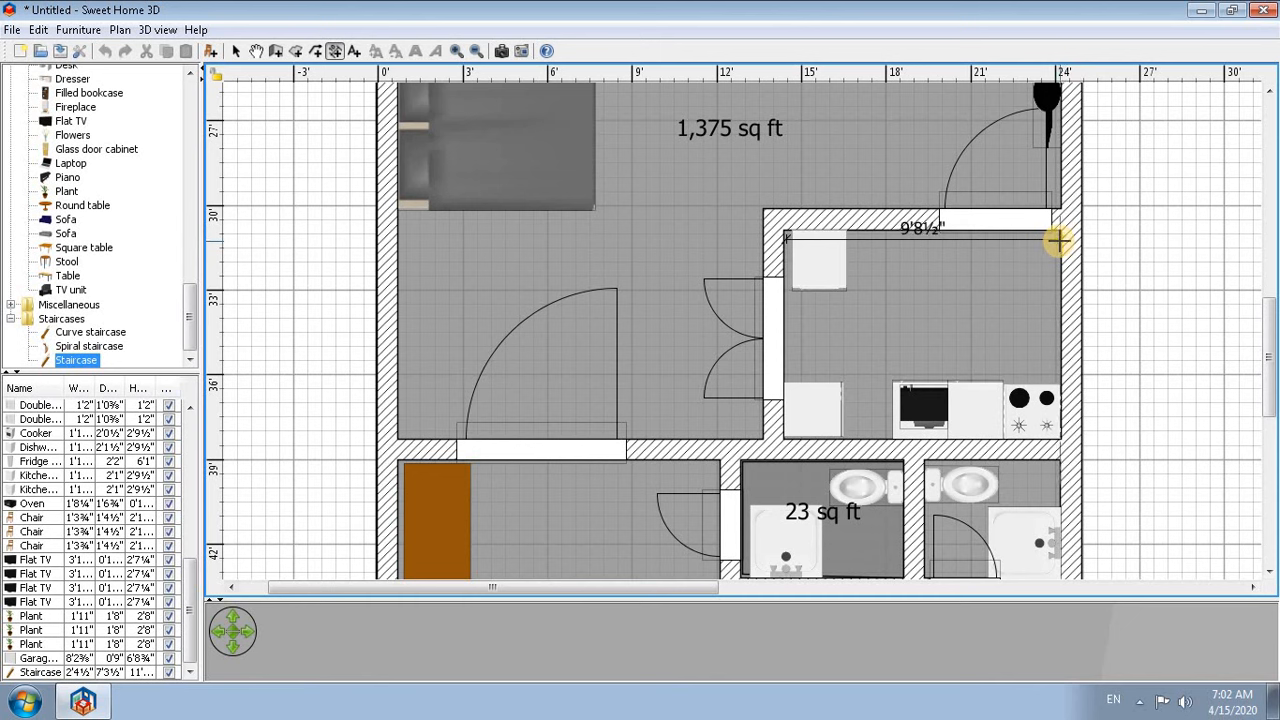
double_click(1059, 240)
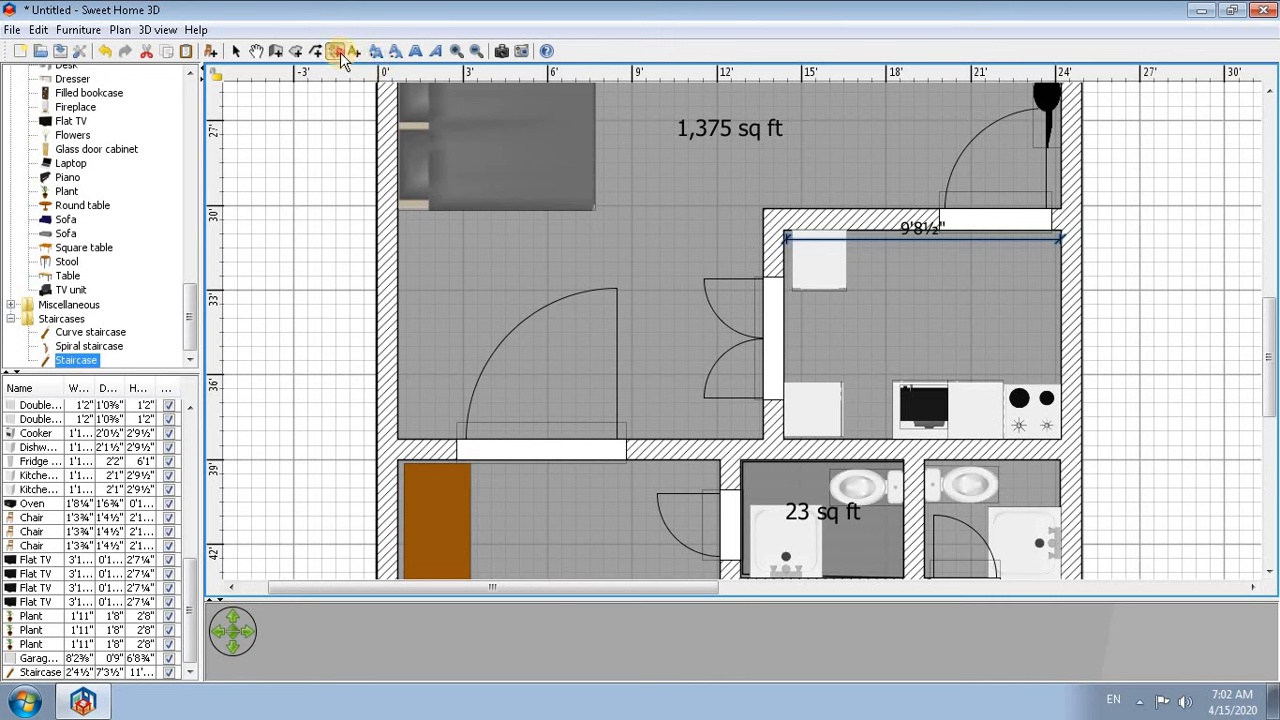
click(798, 233)
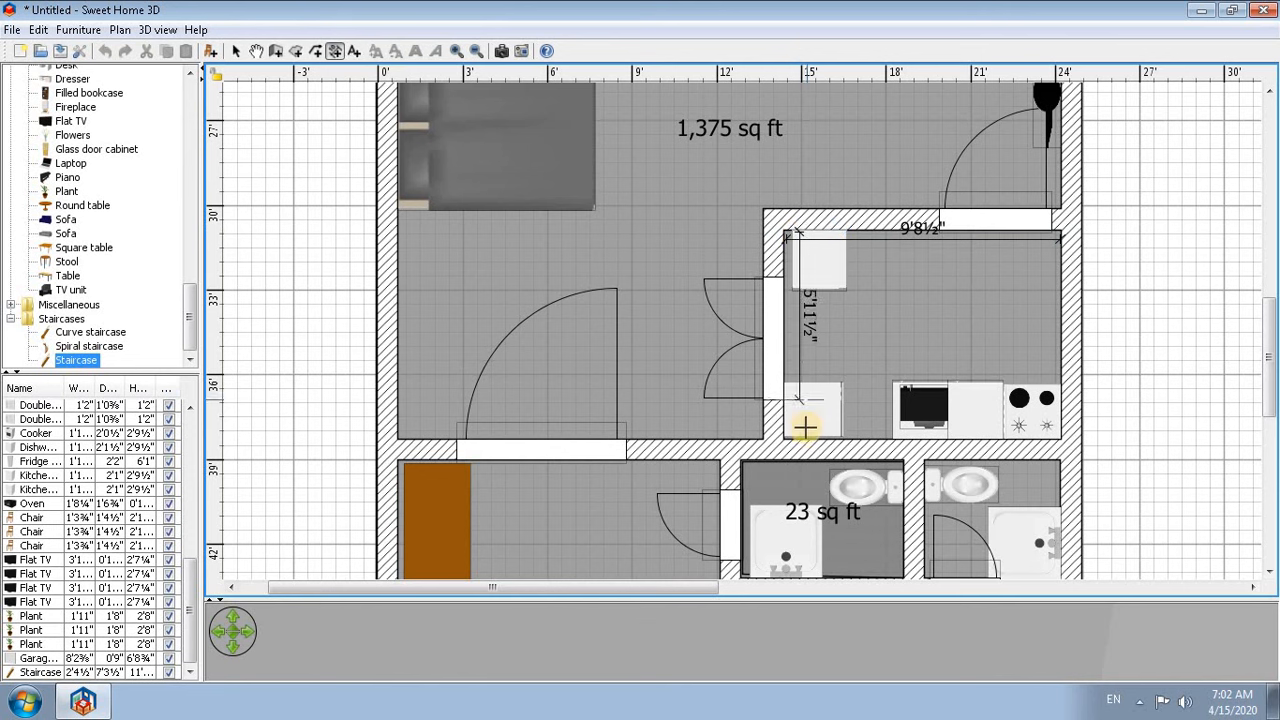
double_click(805, 438)
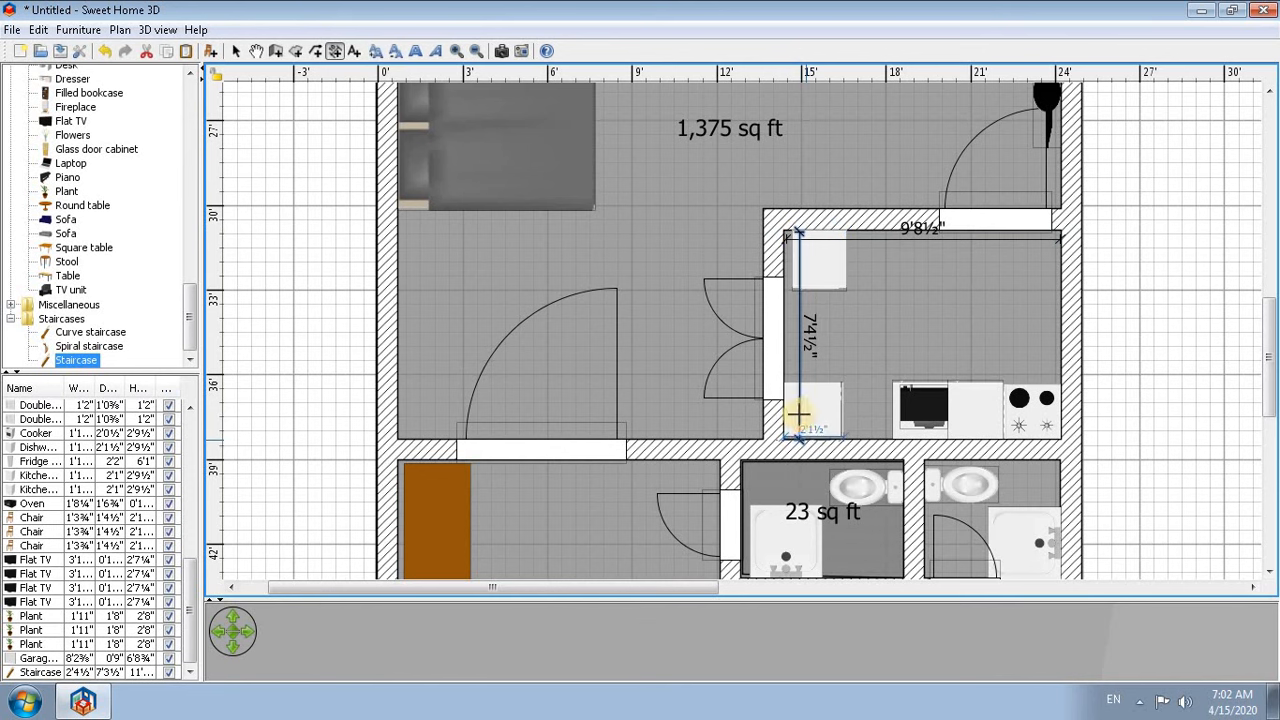
- Print the home to a PDF file named aaaa on the Desktop
drag(1276, 380, 1271, 409)
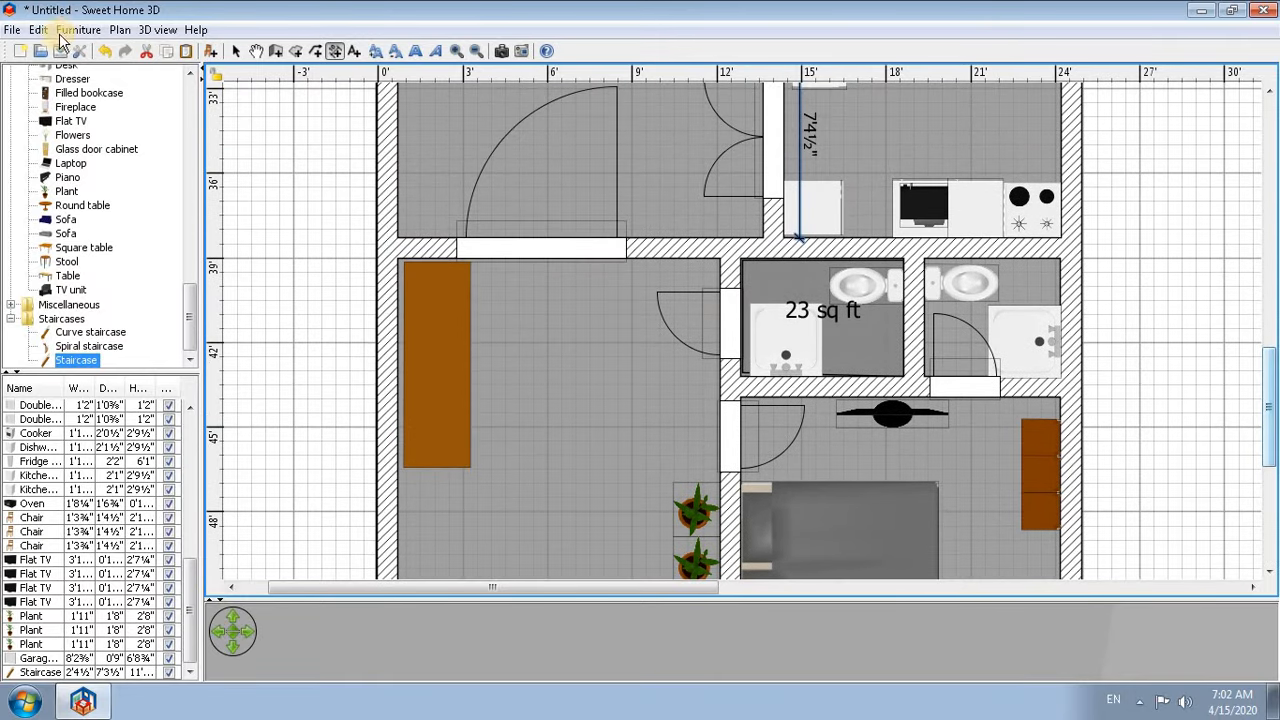
click(14, 30)
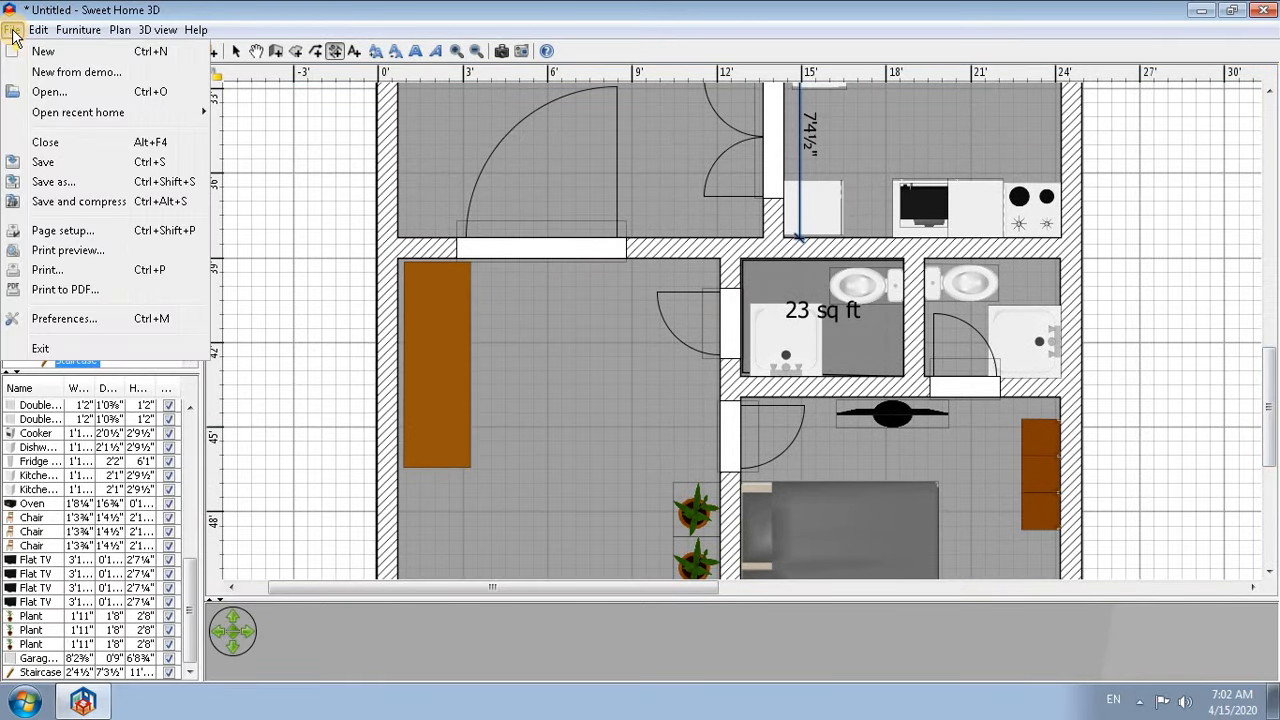
click(130, 290)
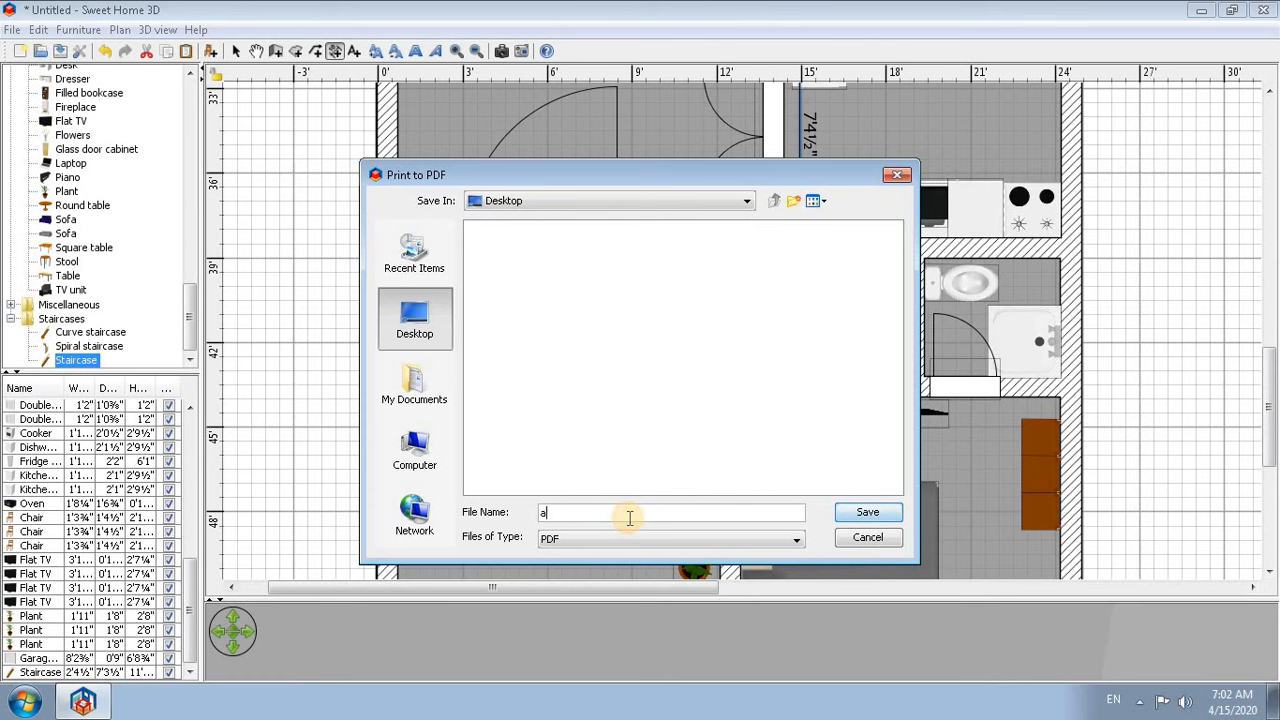
click(867, 511)
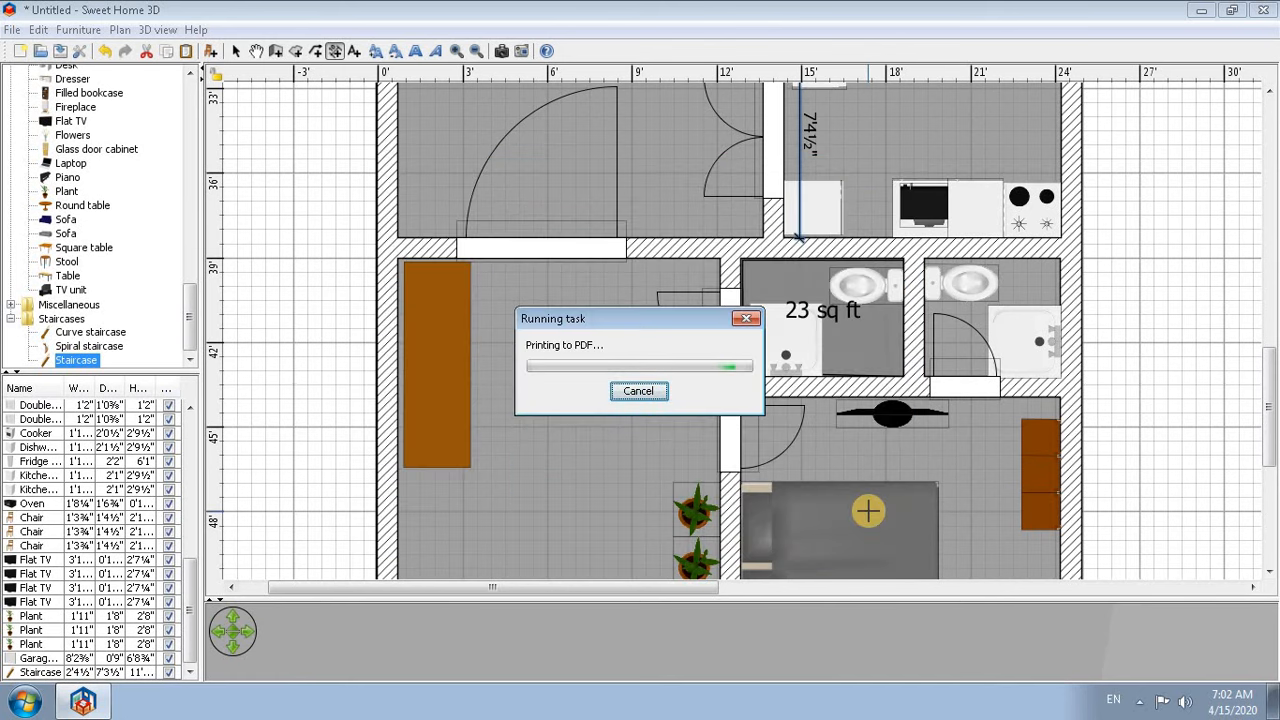
- Open the aaaa PDF from the desktop in Adobe Acrobat Reader and maximize its window
click(1272, 710)
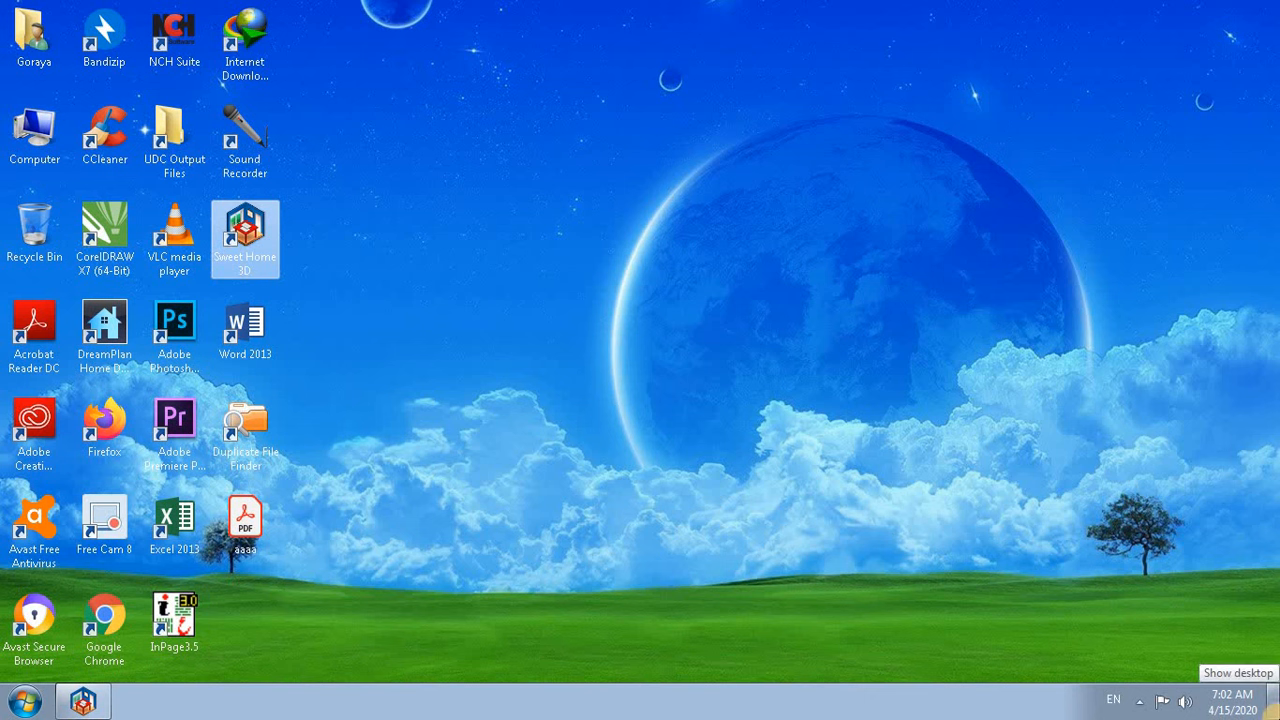
double_click(245, 235)
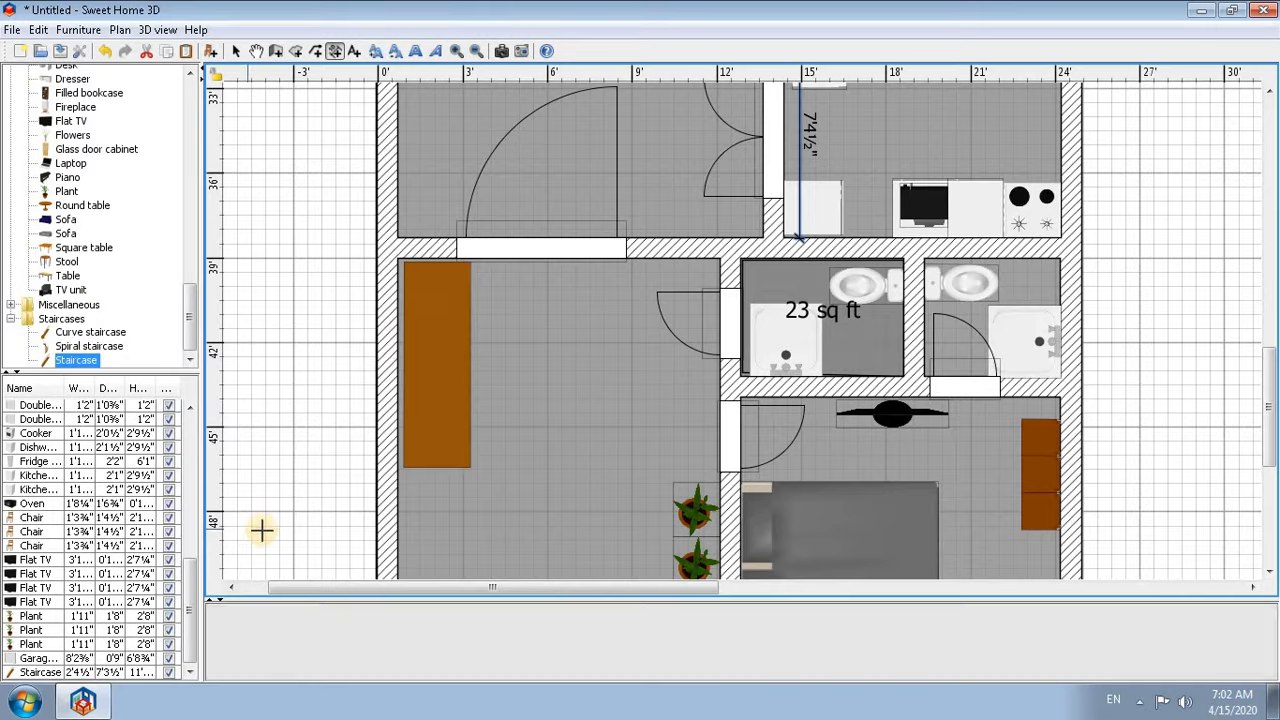
click(1272, 703)
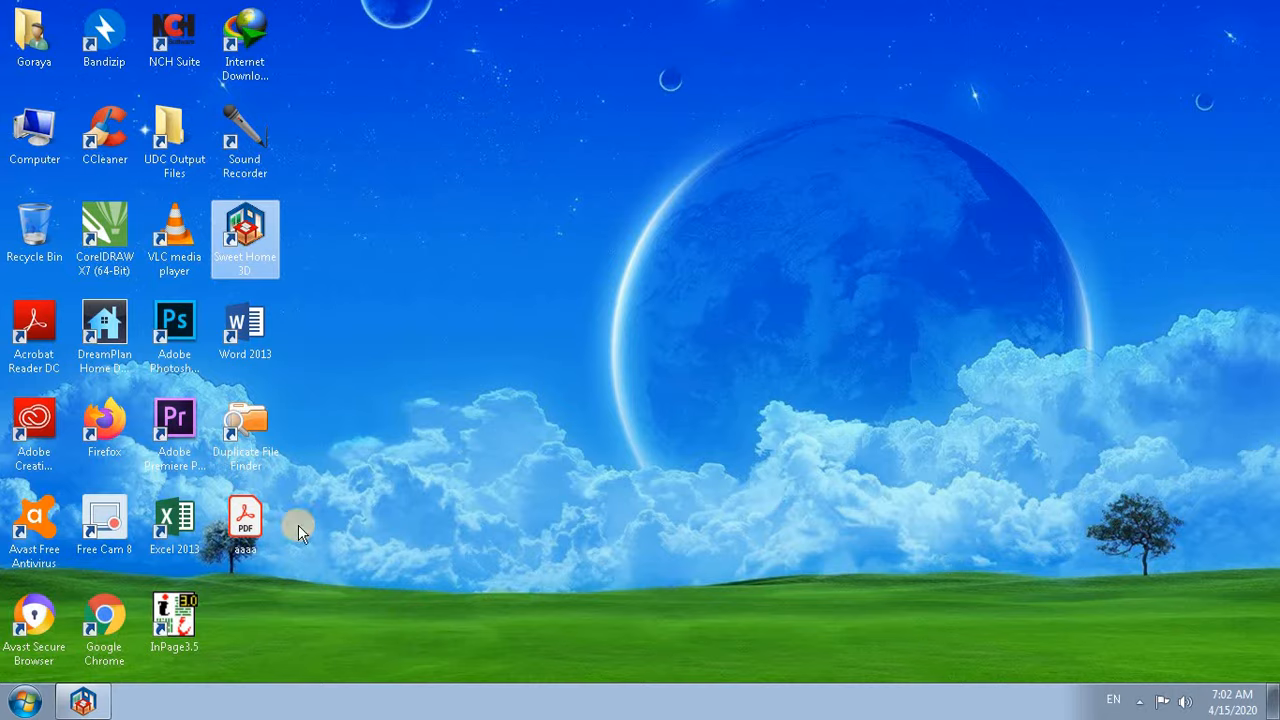
double_click(258, 518)
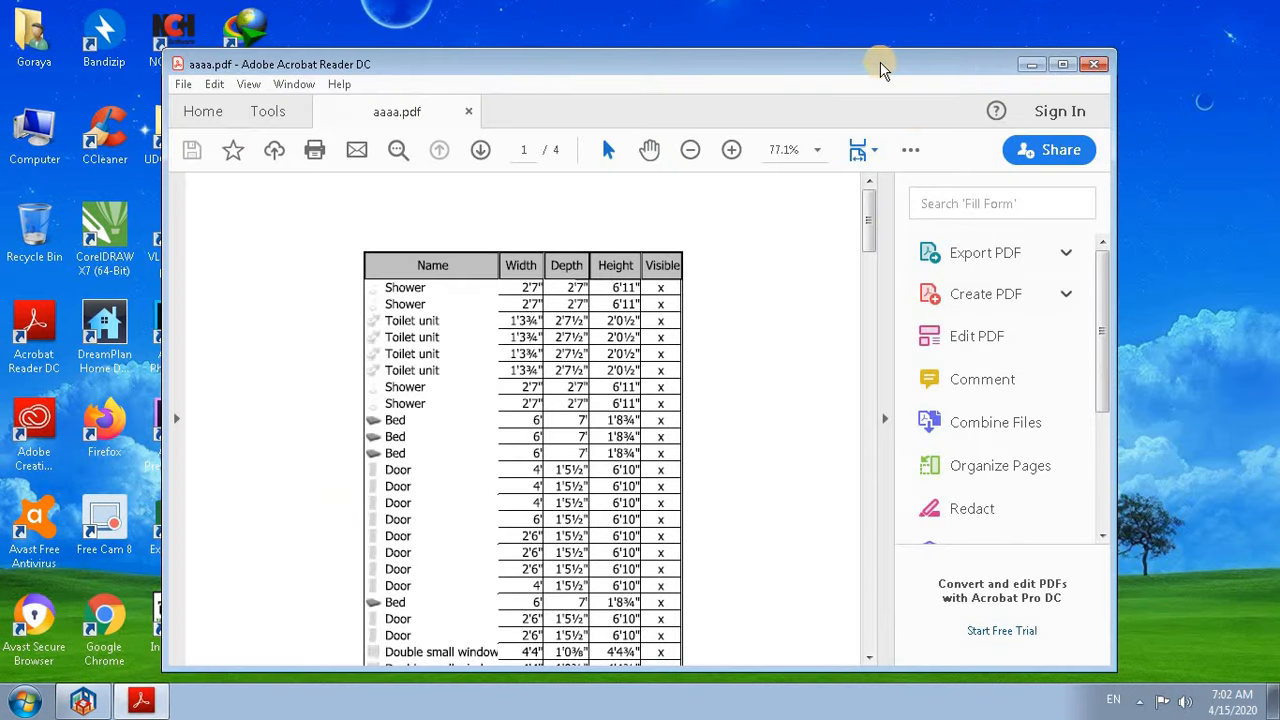
double_click(880, 68)
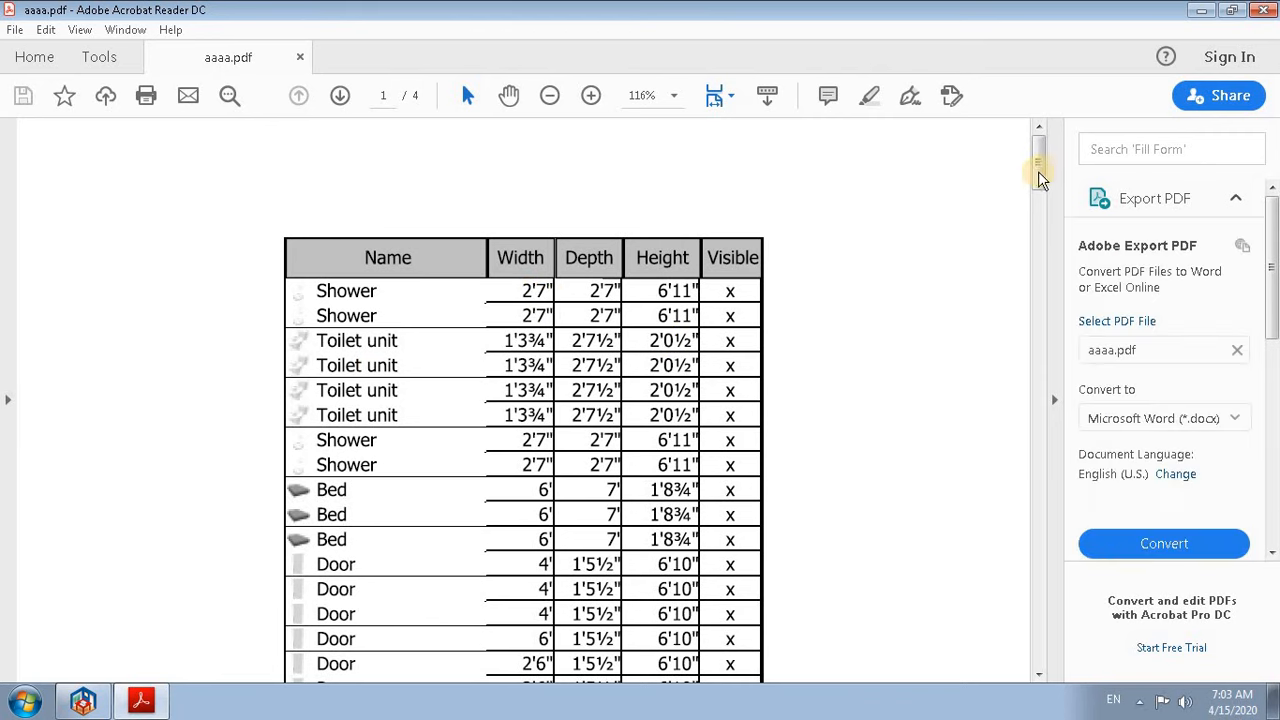
- Examine the PDF's furniture list and dimensioned floor plan, close the document and return to Sweet Home 3D
drag(1040, 177, 1040, 214)
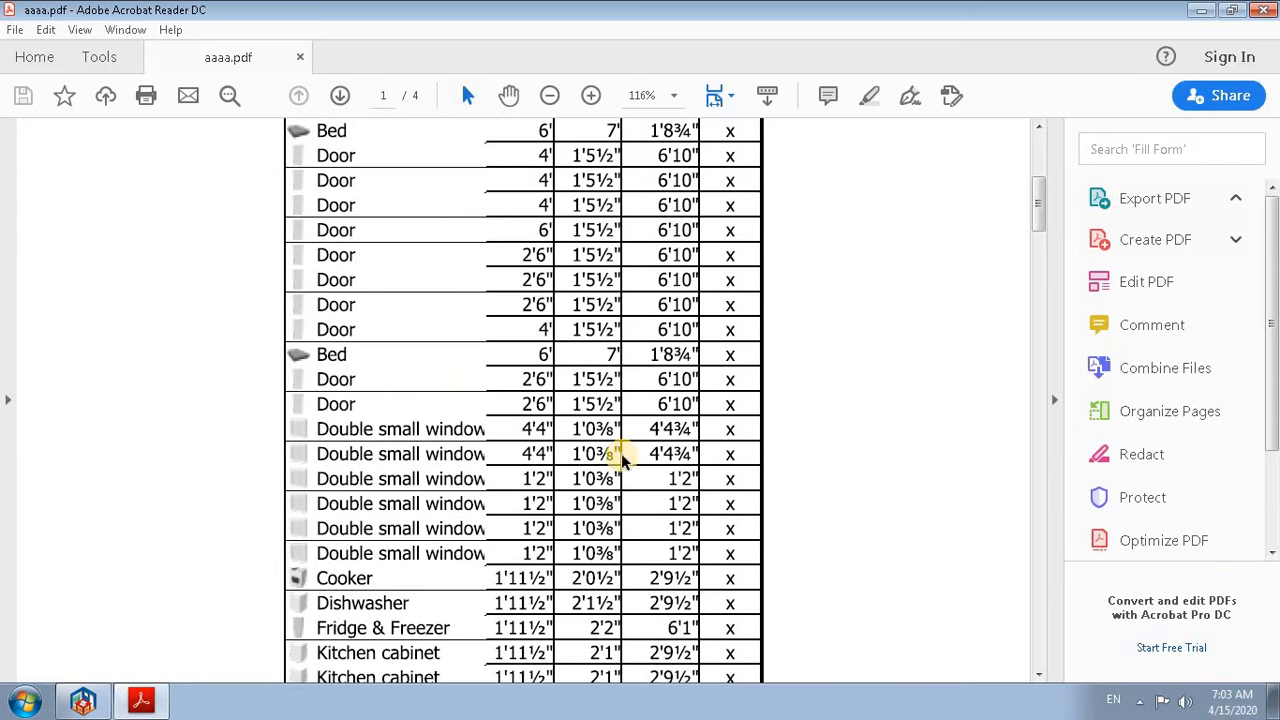
mouse_move(1038, 198)
mouse_down()
mouse_move(1045, 255)
mouse_move(1049, 160)
mouse_move(1040, 306)
mouse_move(1043, 185)
mouse_up()
drag(1057, 240, 1040, 443)
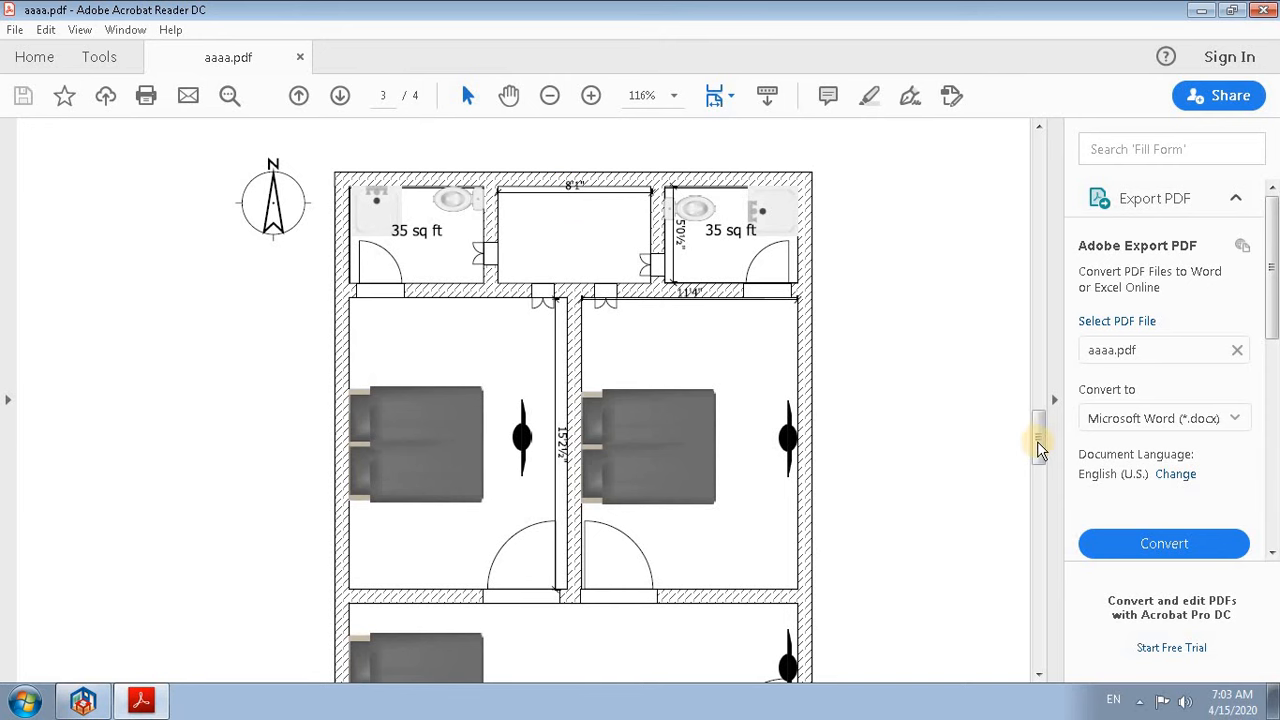
drag(1039, 450, 1039, 486)
click(1263, 10)
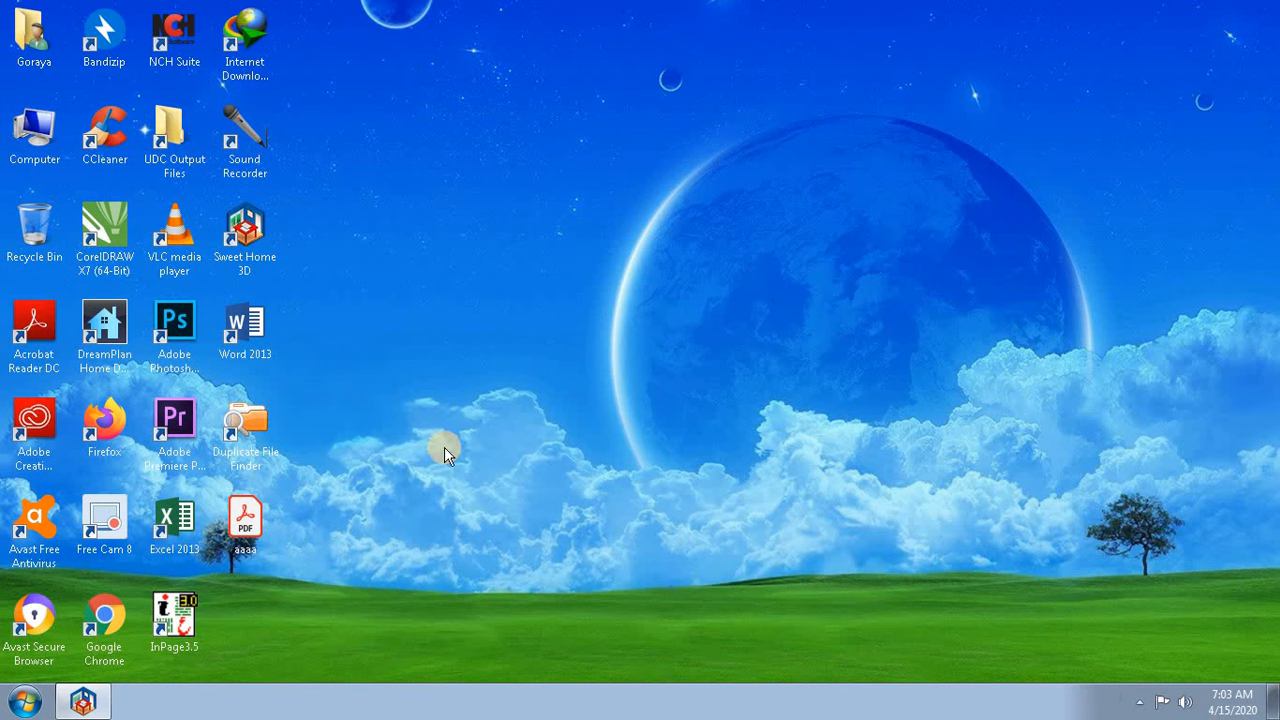
click(84, 700)
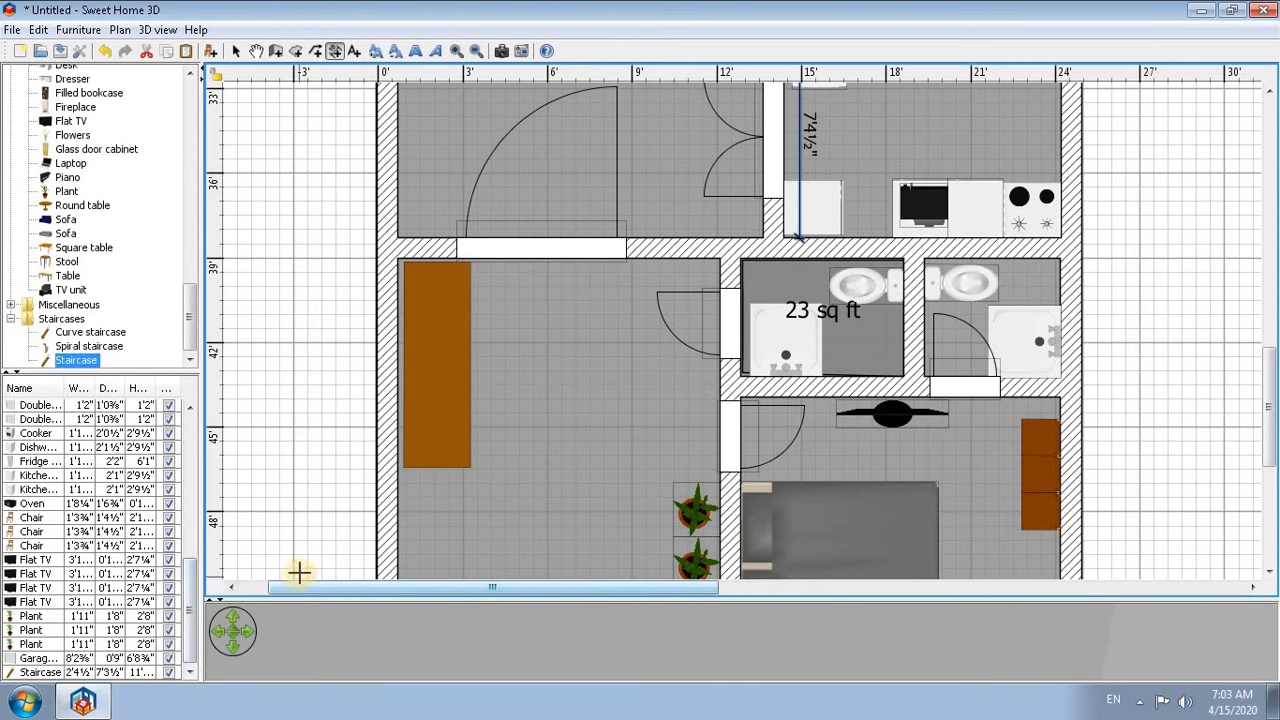